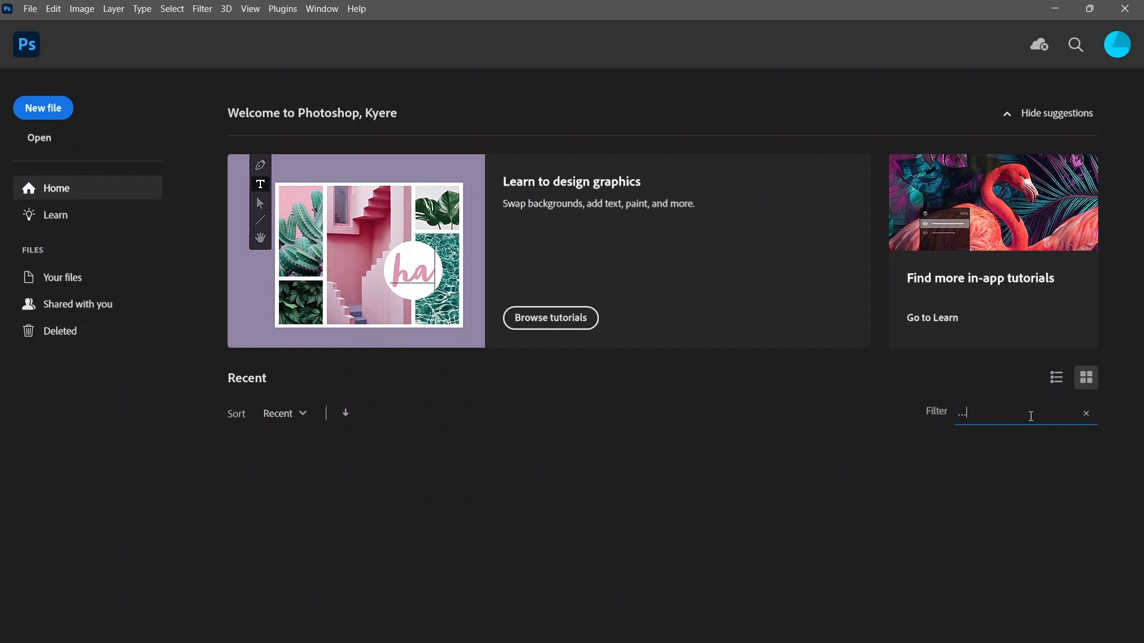
Create a new 1080 x 1080 pixel document at 300 pixels/inch resolution
click(30, 9)
click(37, 26)
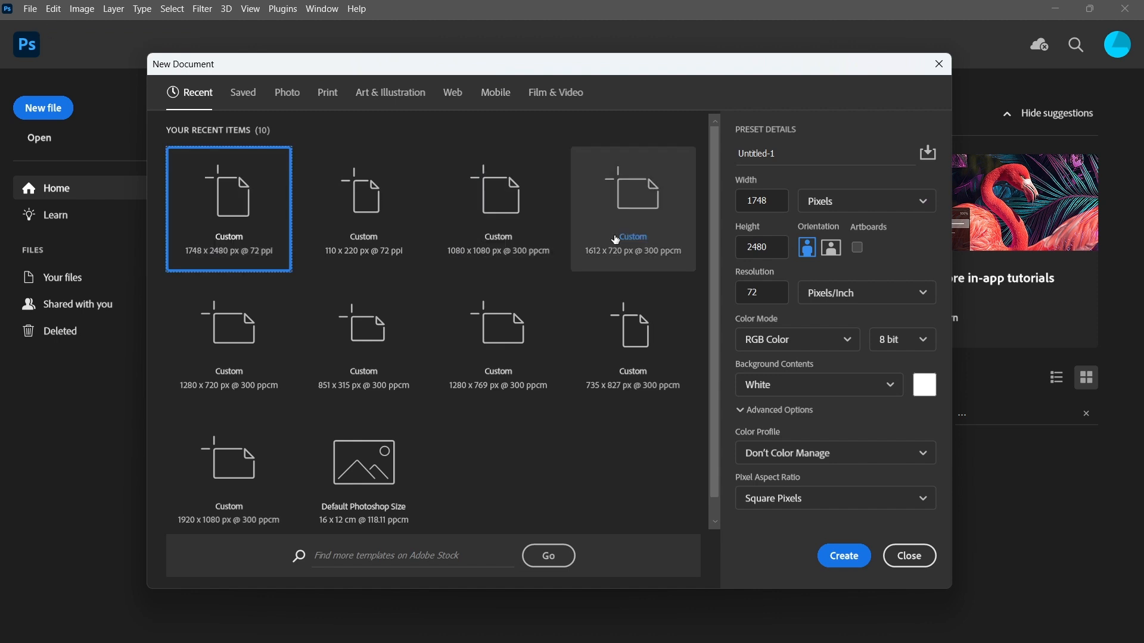
click(776, 201)
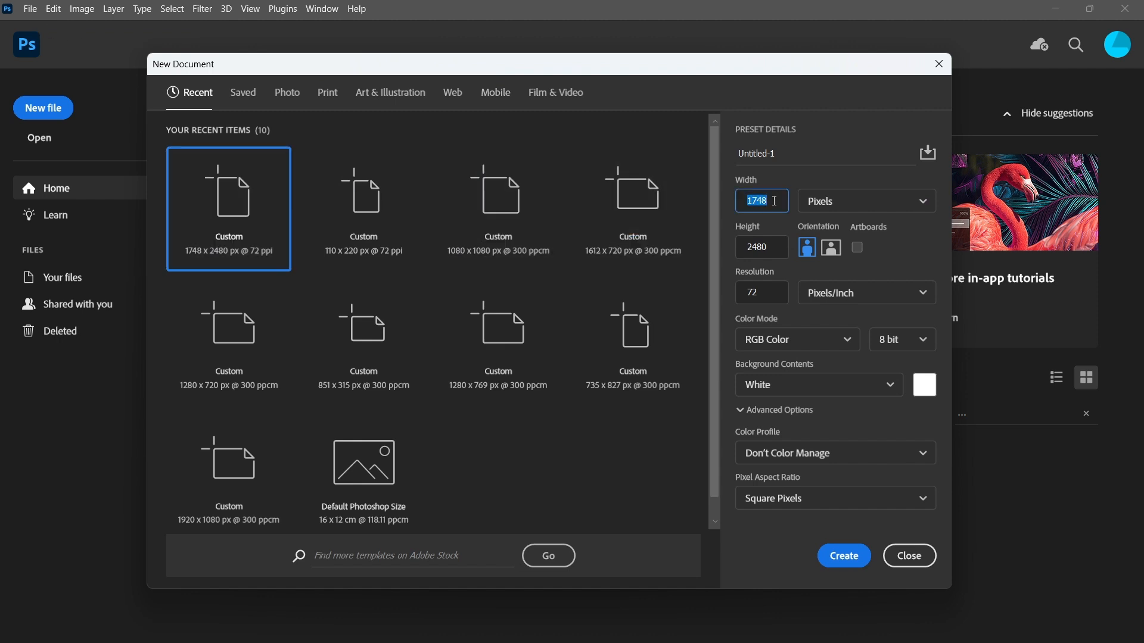
text(1)
click(771, 246)
text(1)
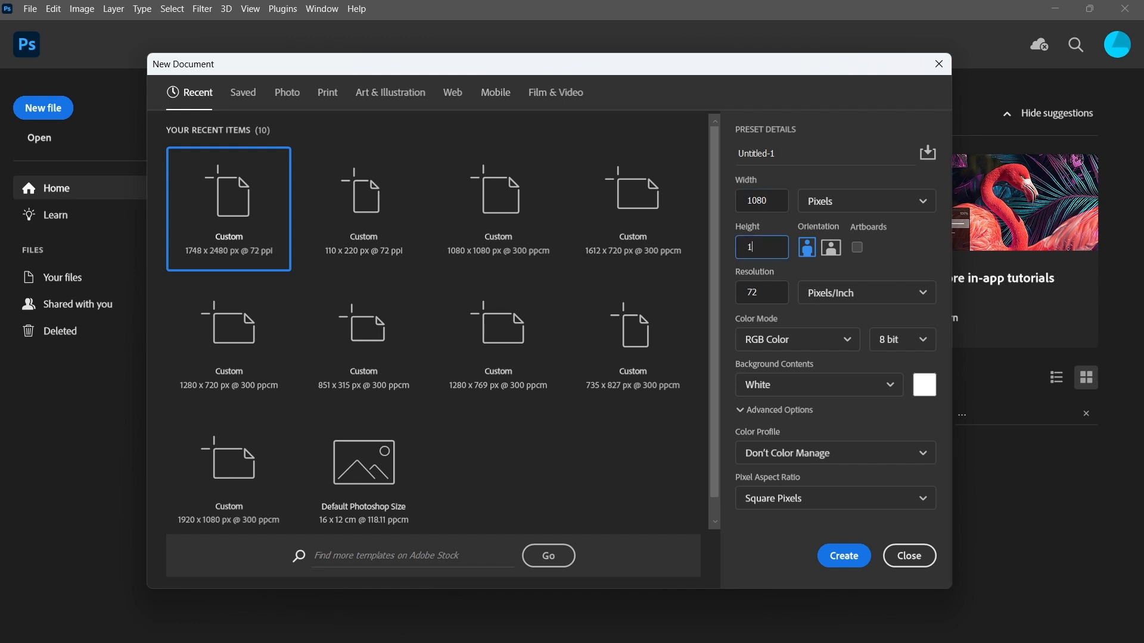
click(771, 290)
text(300)
click(845, 557)
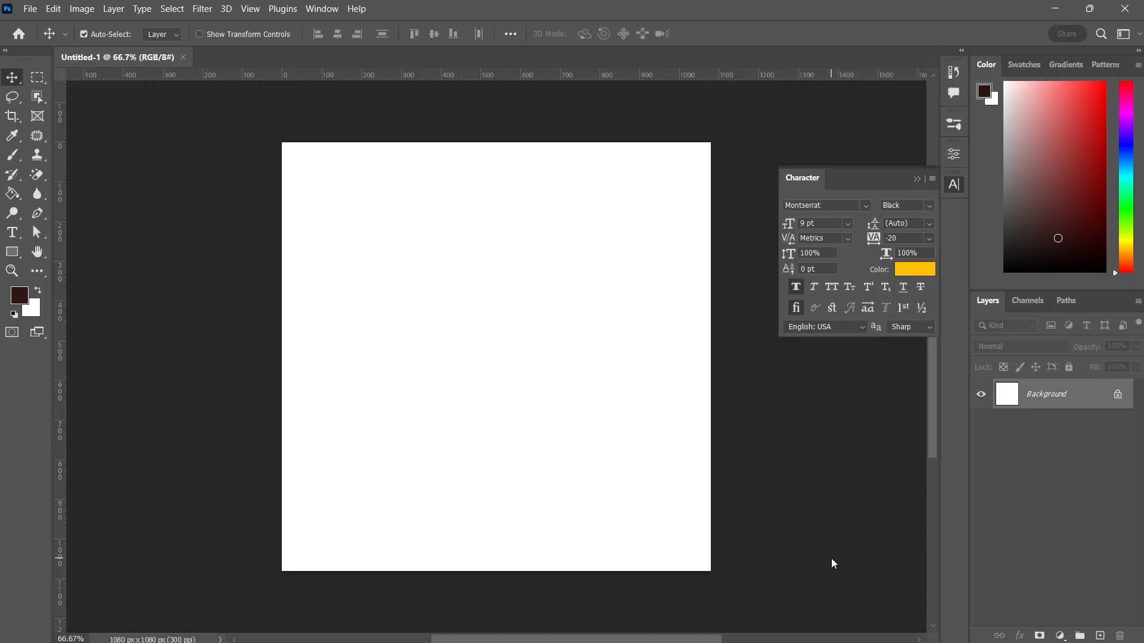
Add a Solid Color fill layer using the colour #450256
click(1060, 638)
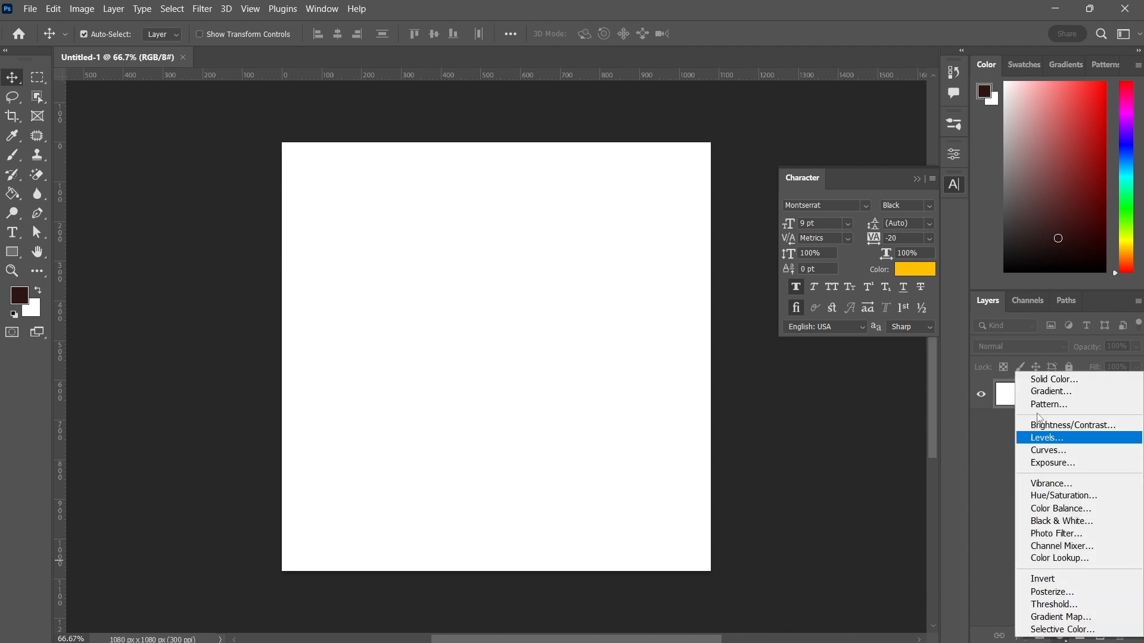
click(1053, 379)
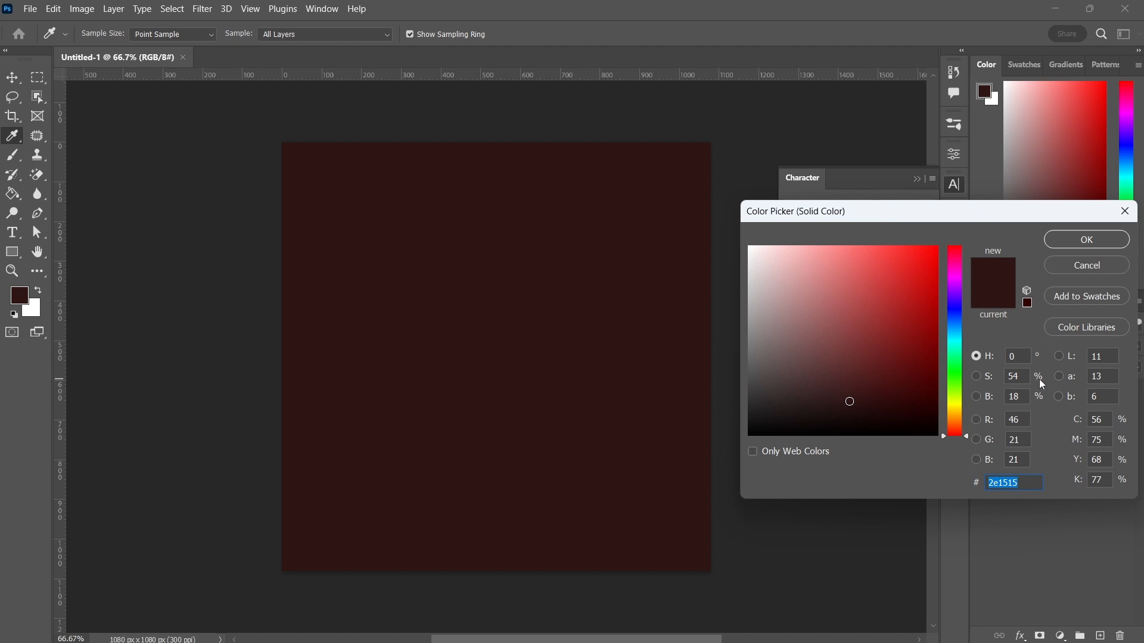
text(4502)
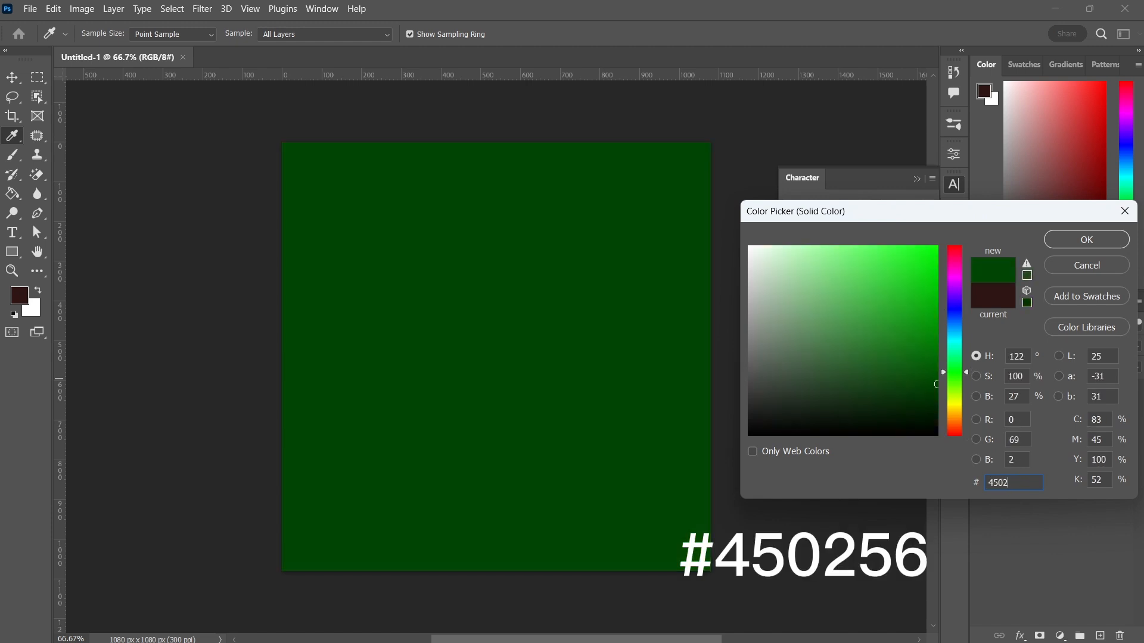
text(56)
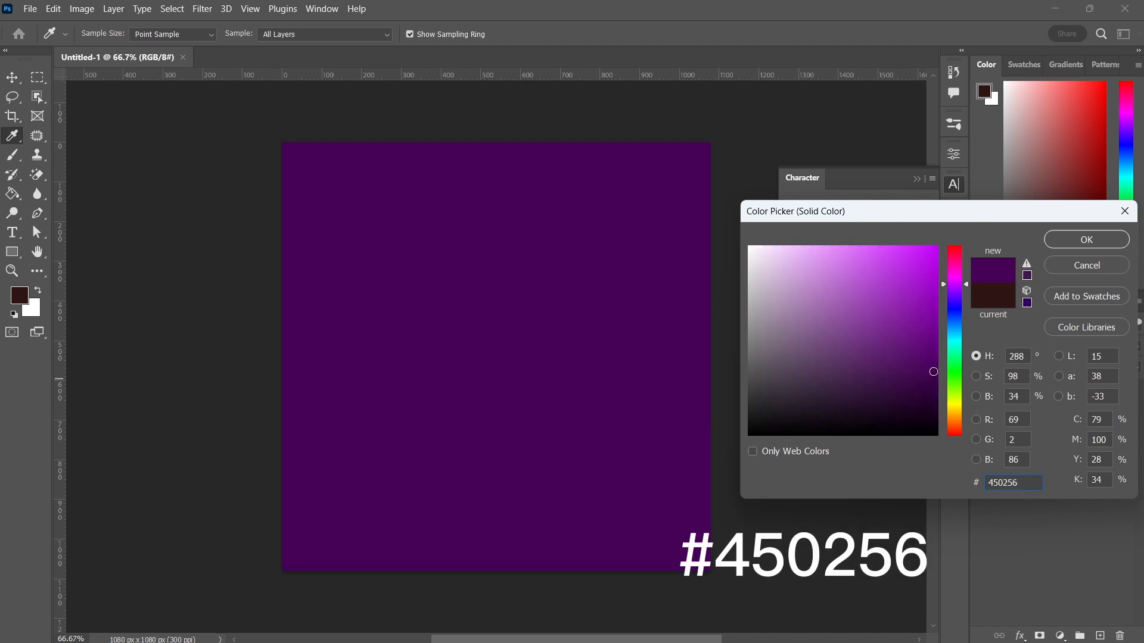
click(1067, 238)
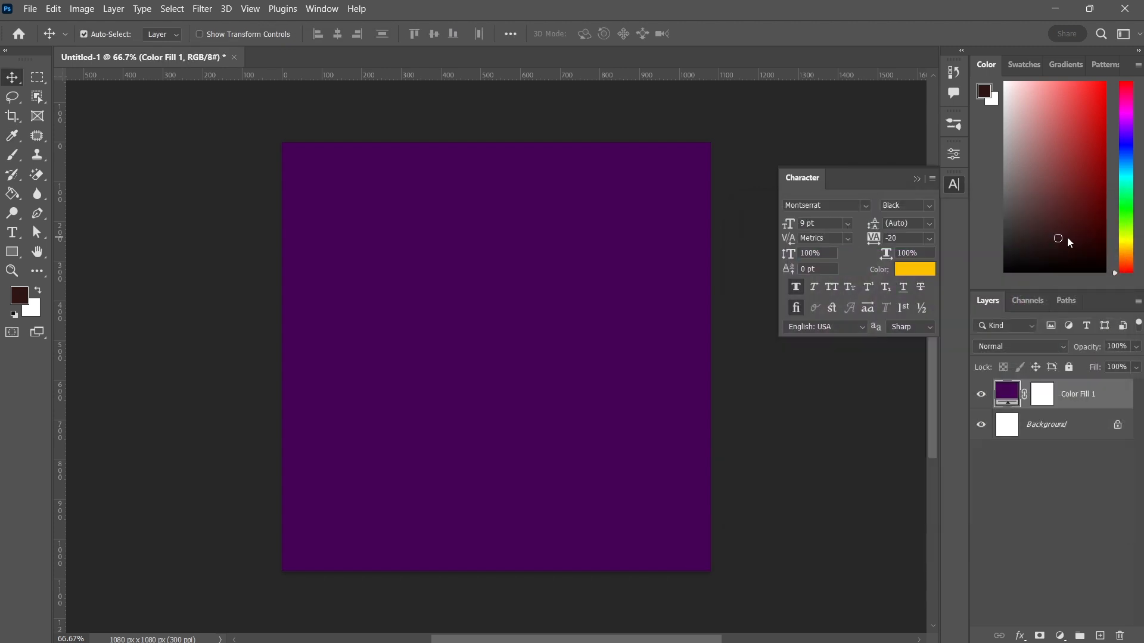
Place the AdobeStock_171480617_Preview image embedded and scale it up to about 120.5% near the canvas bottom
click(33, 13)
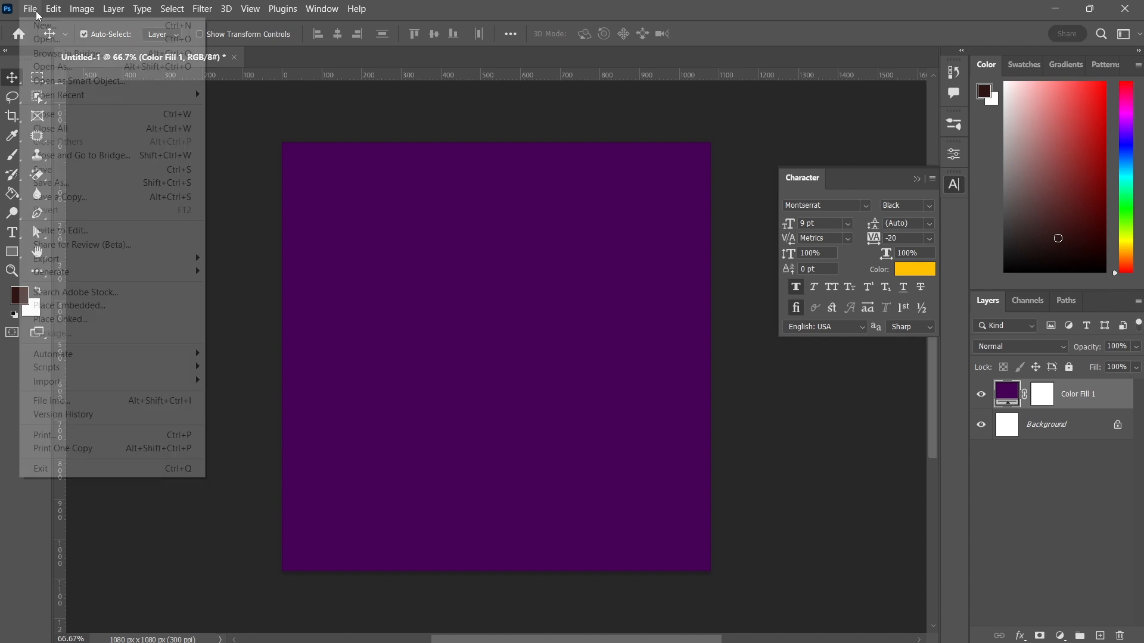
click(77, 307)
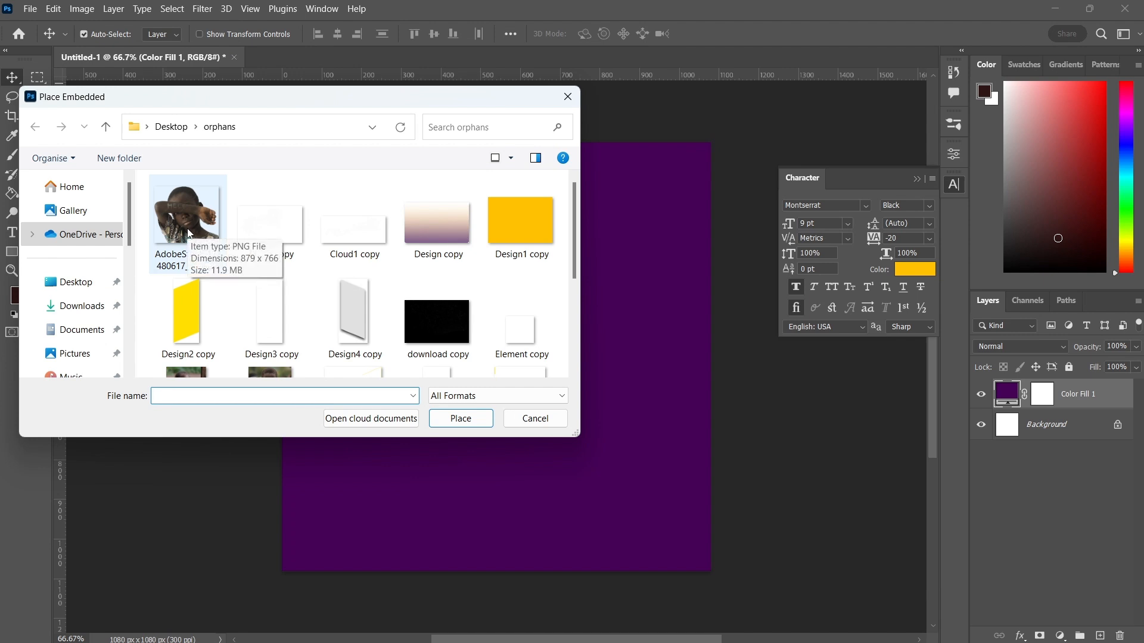
double_click(188, 232)
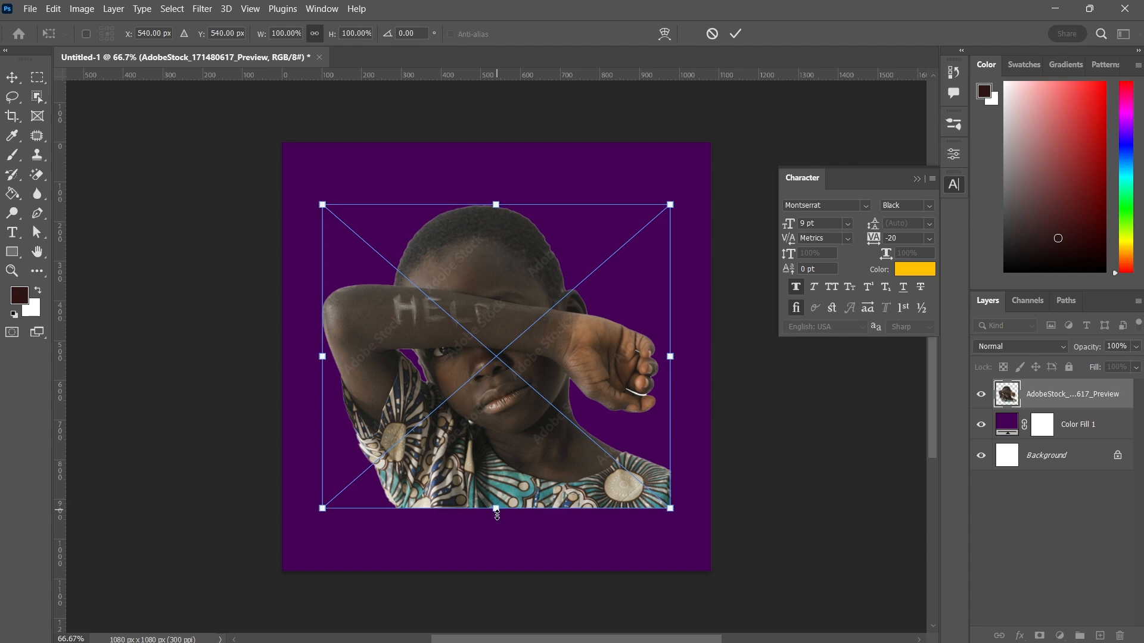
drag(497, 514, 501, 574)
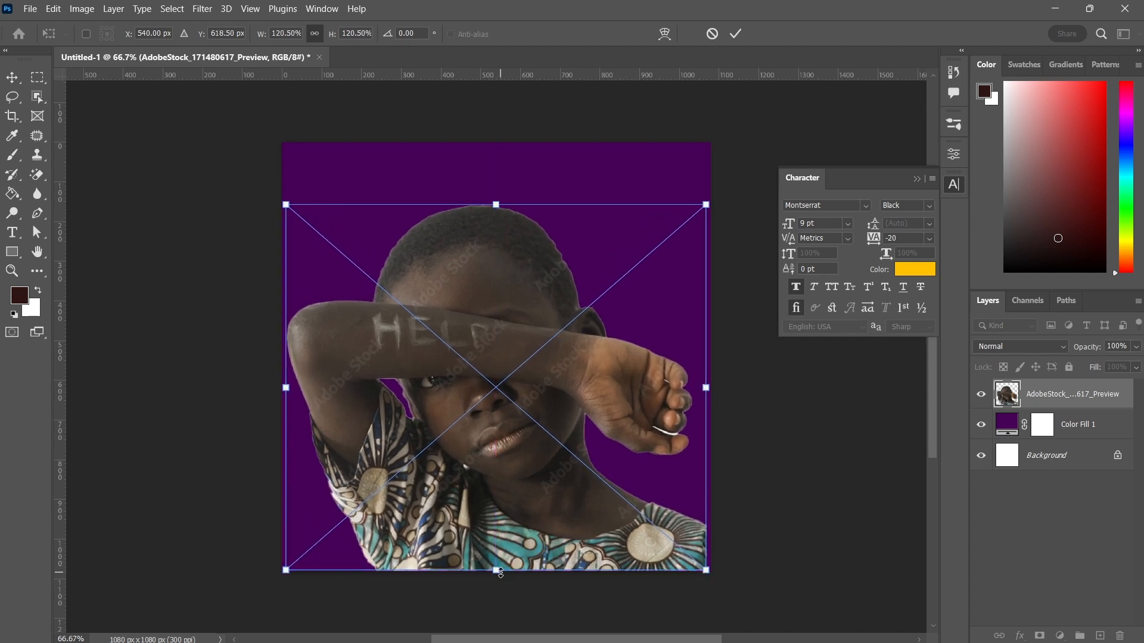
click(735, 34)
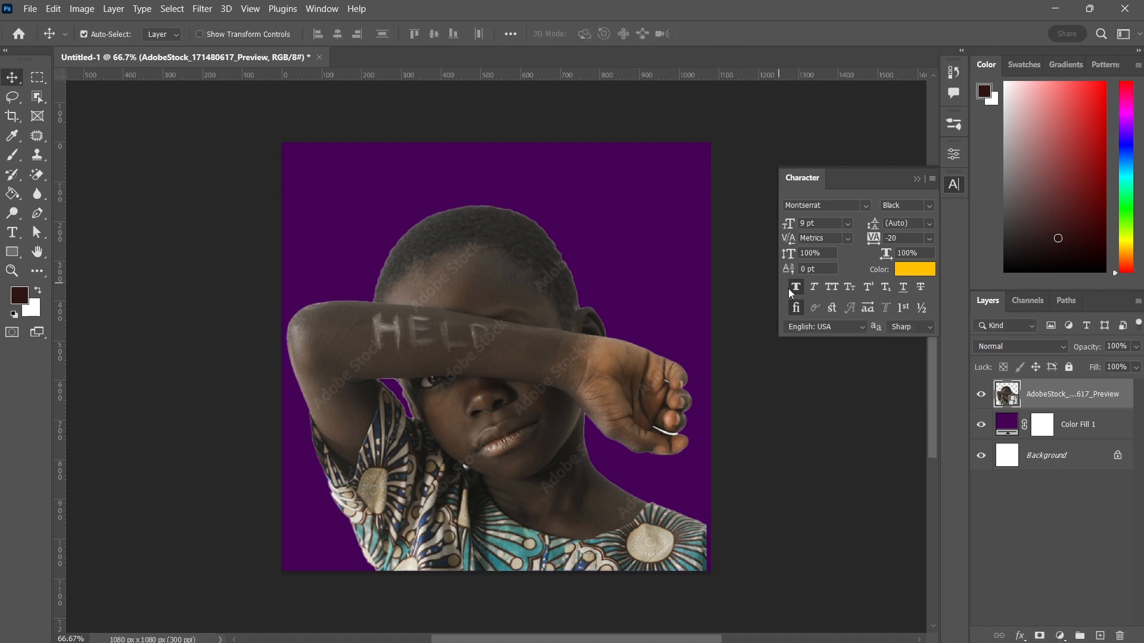
Rasterize the photo layer and set its blend mode to Multiply
right_click(1052, 393)
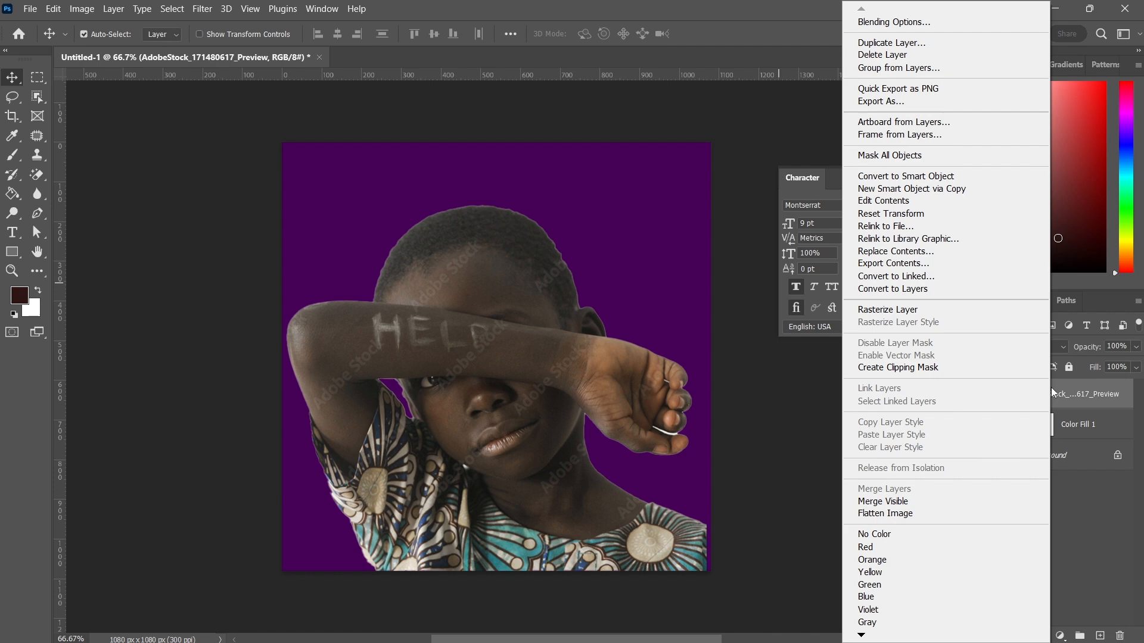
click(940, 309)
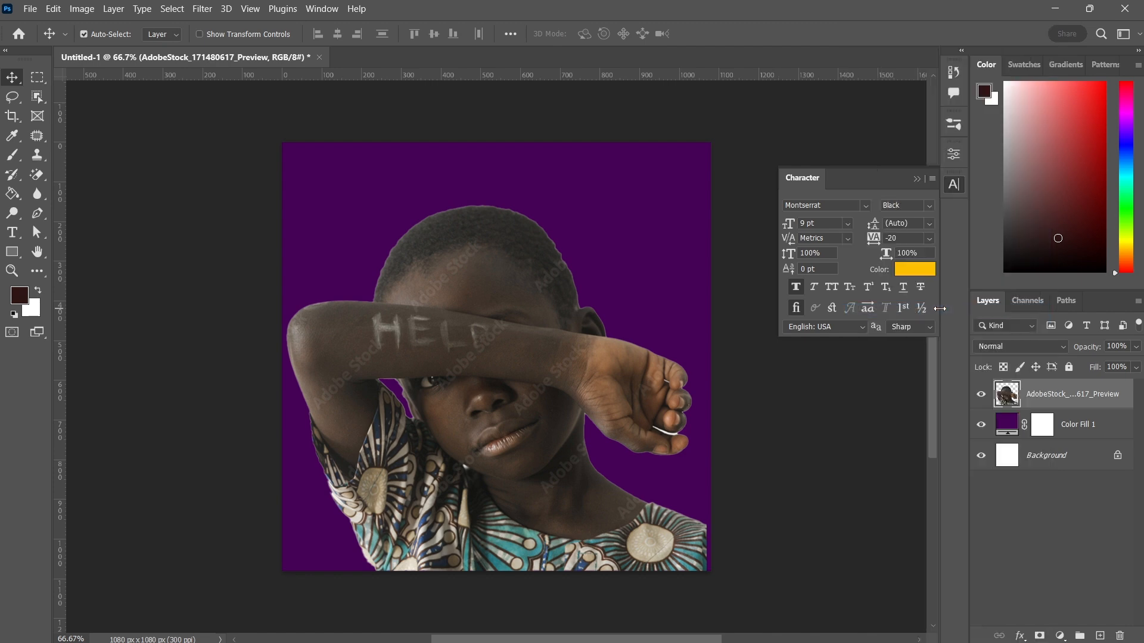
click(1015, 348)
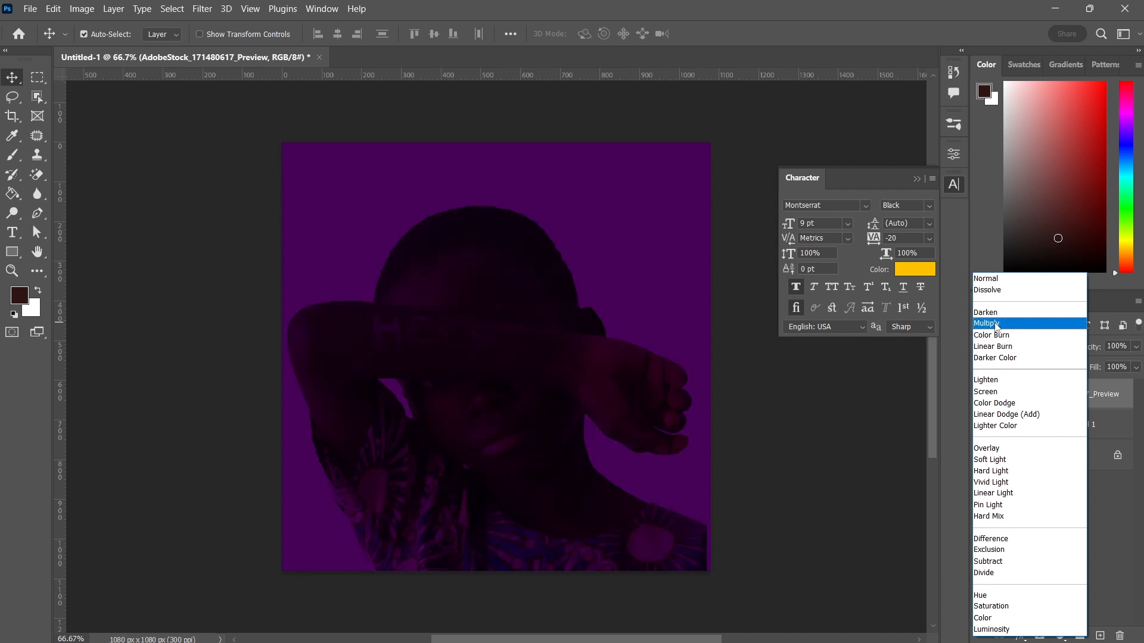
click(997, 324)
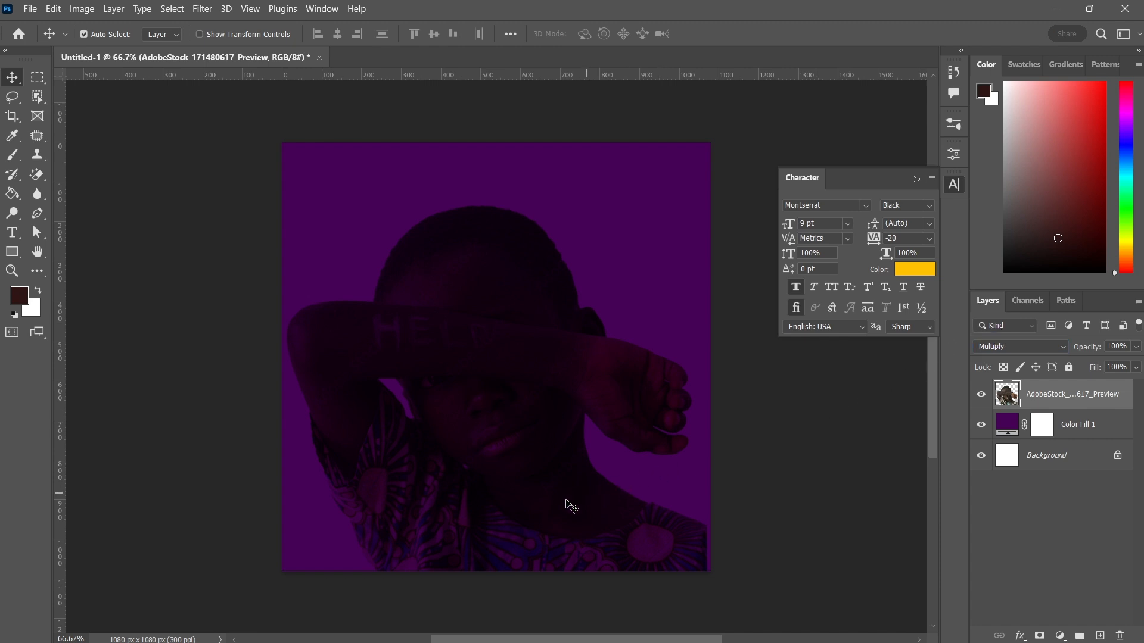
key(super)
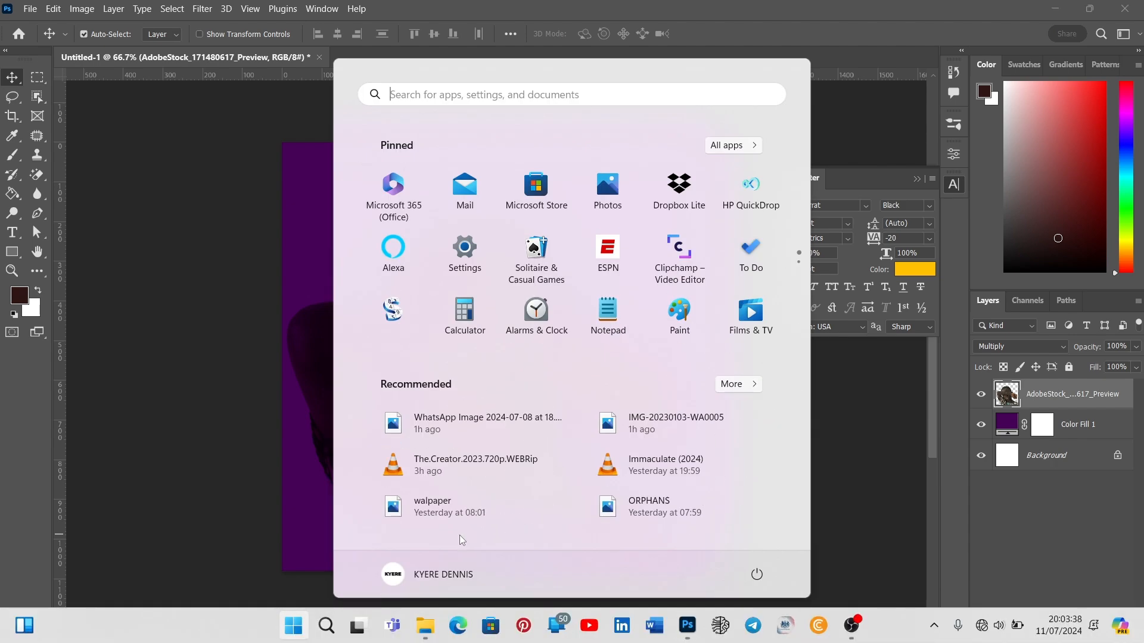
click(302, 568)
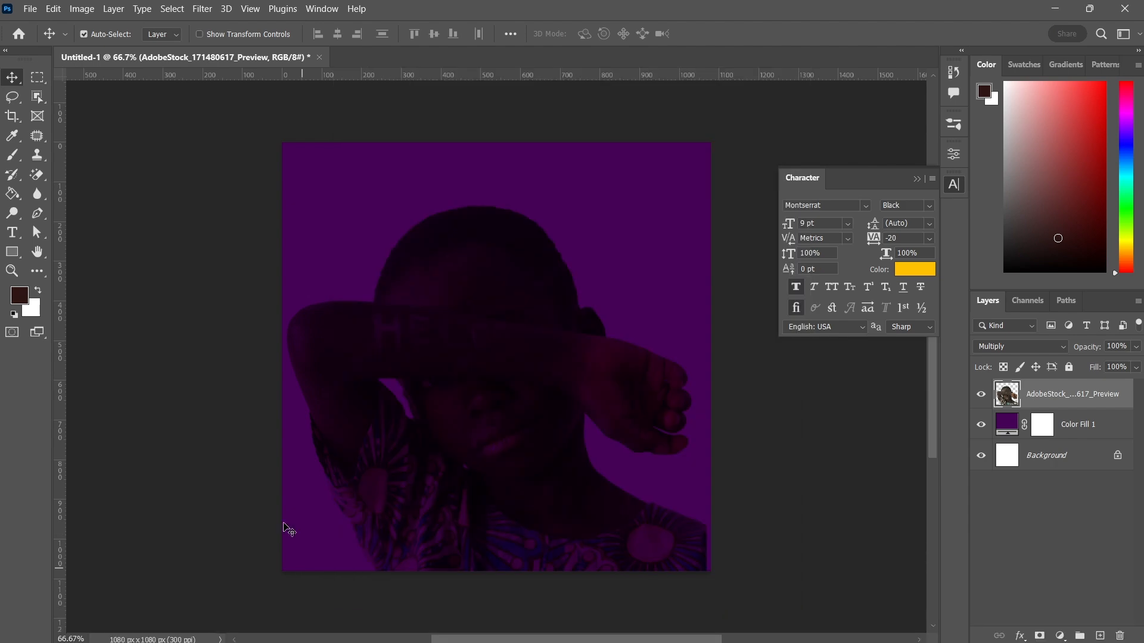
Place the "download copy" image embedded and stretch it to about 100.4% to cover the whole canvas
click(30, 9)
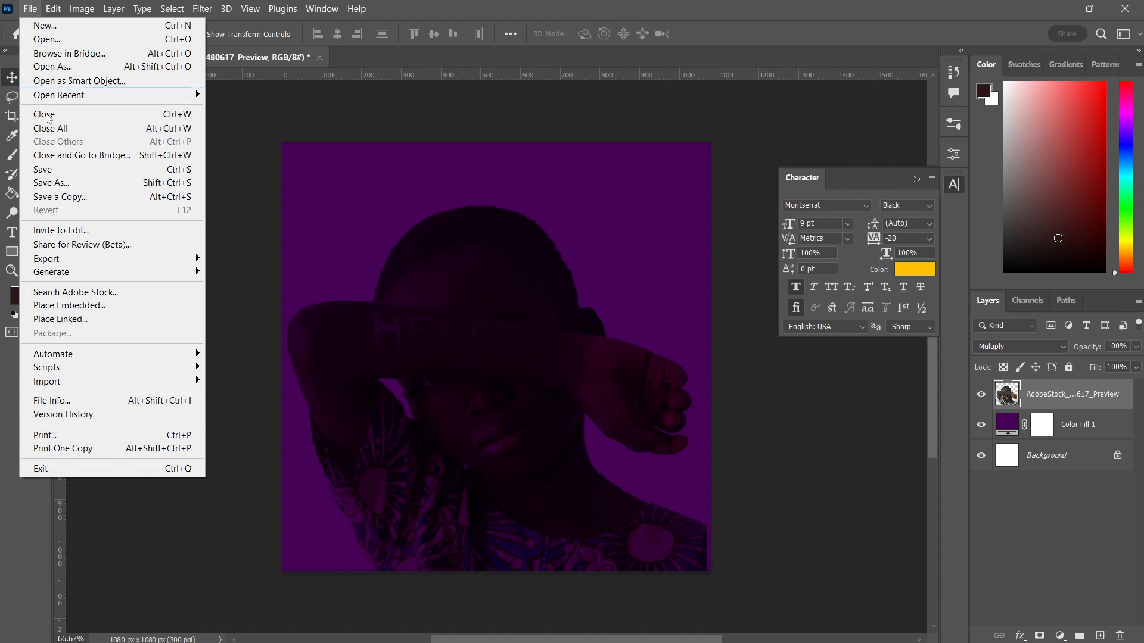
click(70, 306)
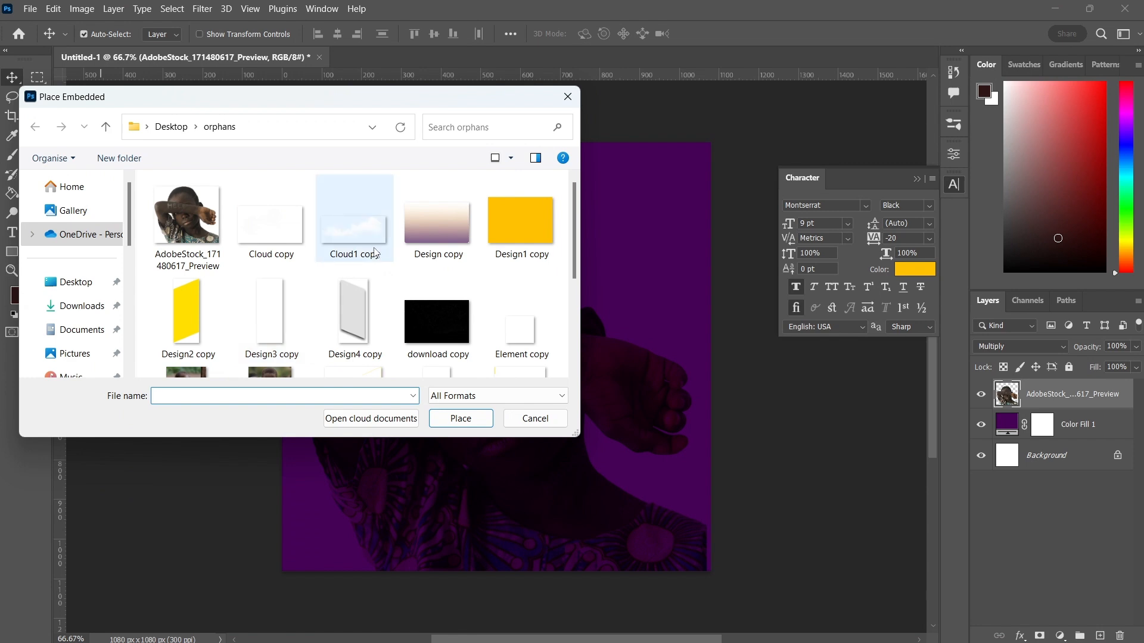
double_click(411, 307)
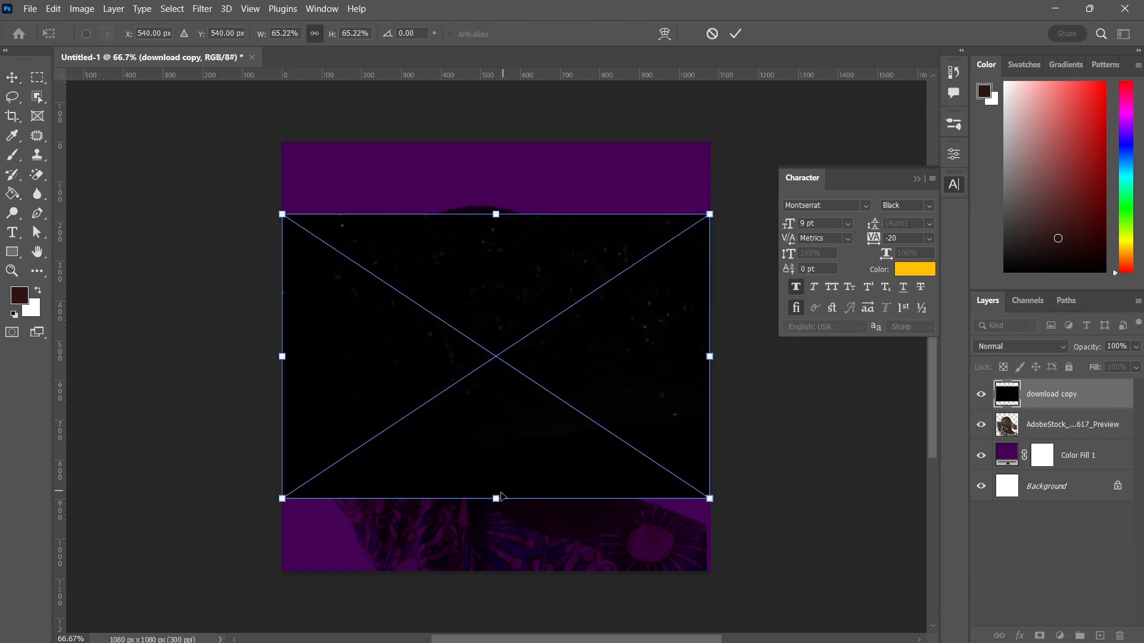
drag(500, 496, 496, 582)
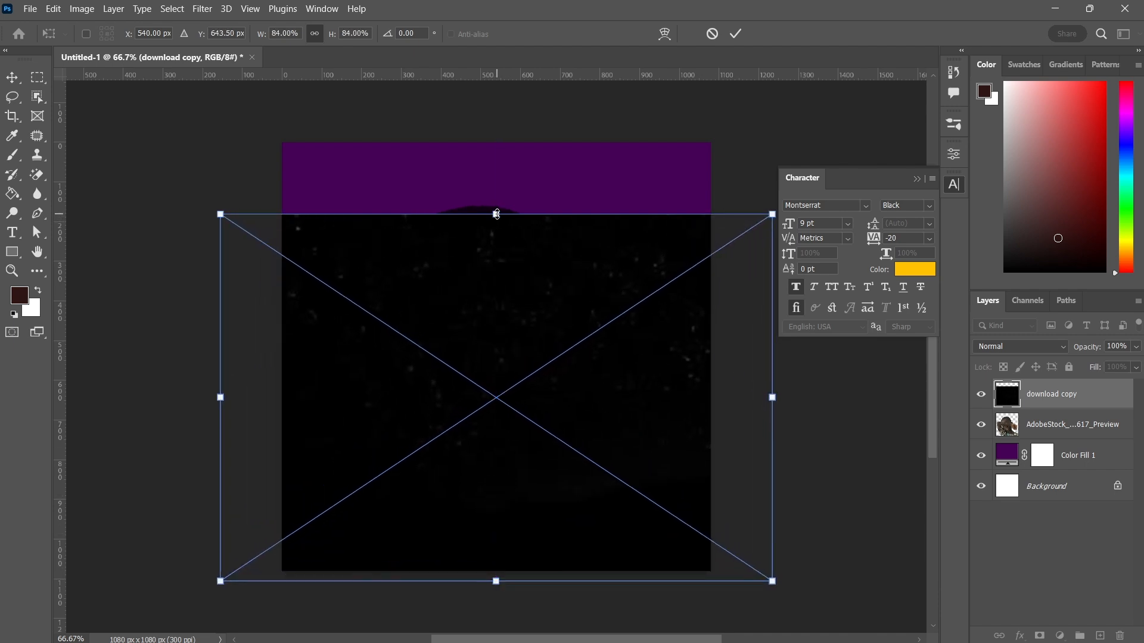
drag(496, 214, 496, 143)
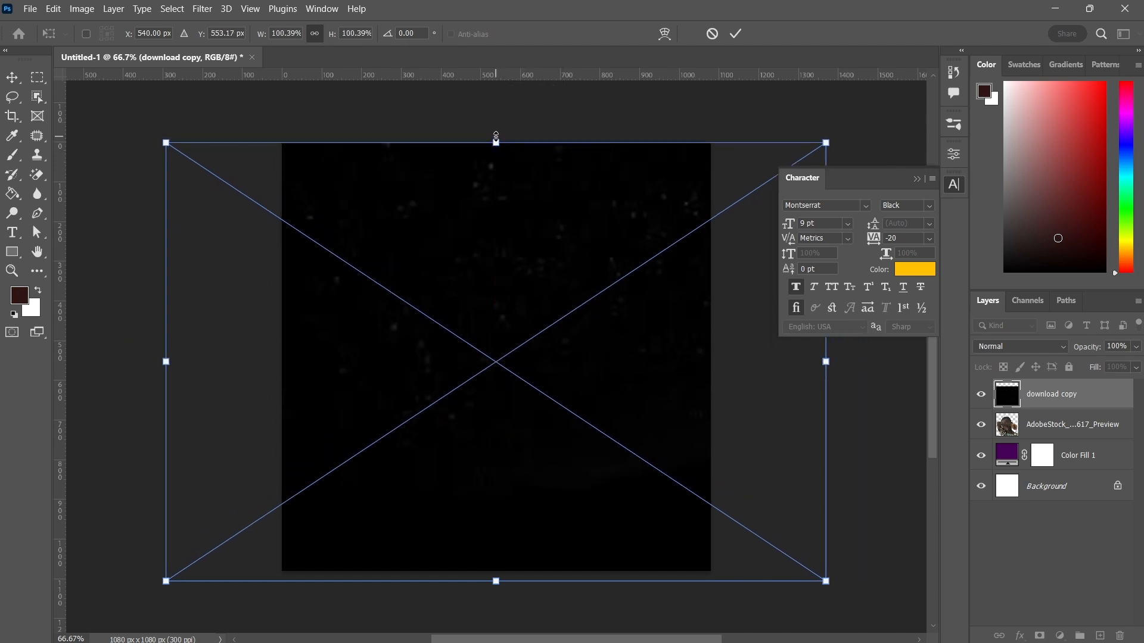
click(736, 34)
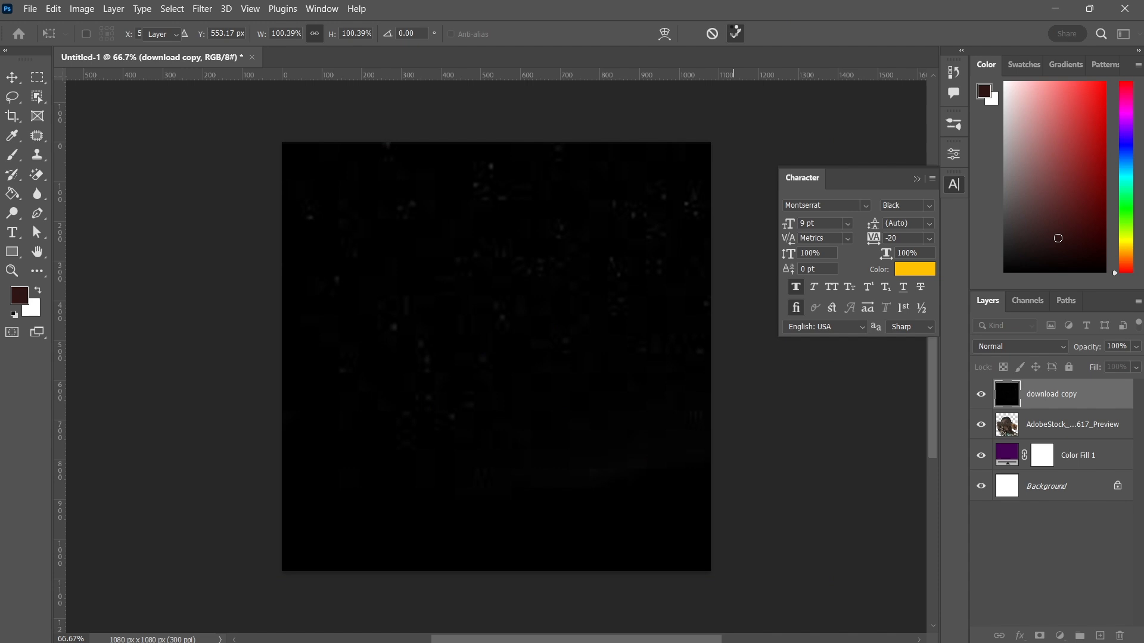
Rasterize the "download copy" layer and set its blend mode to Saturation
right_click(1040, 405)
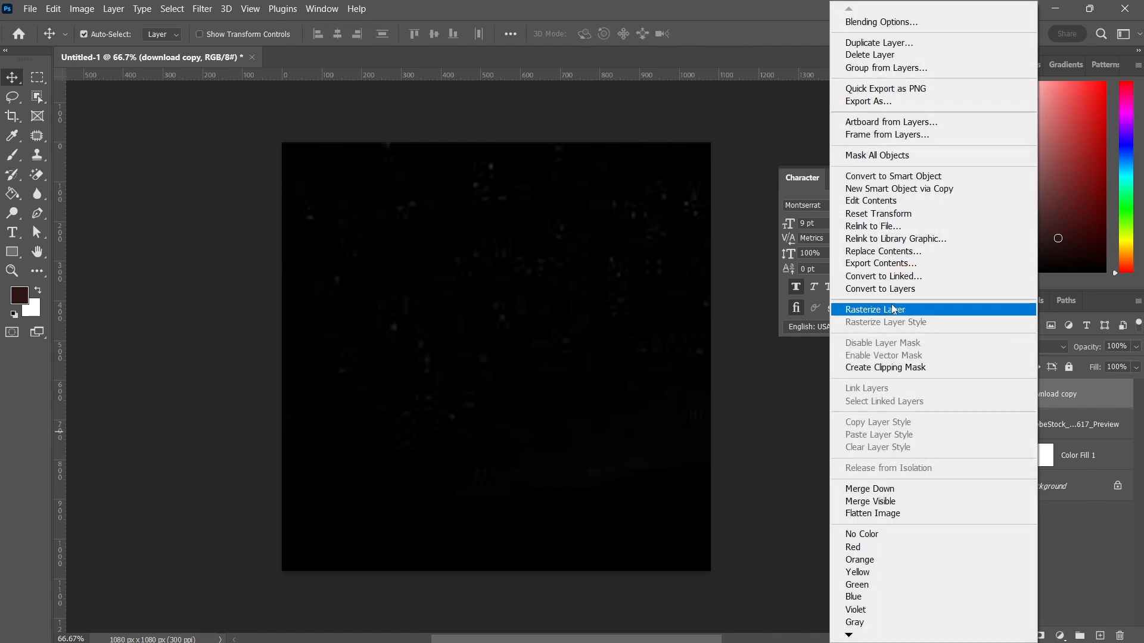
click(892, 308)
click(1020, 345)
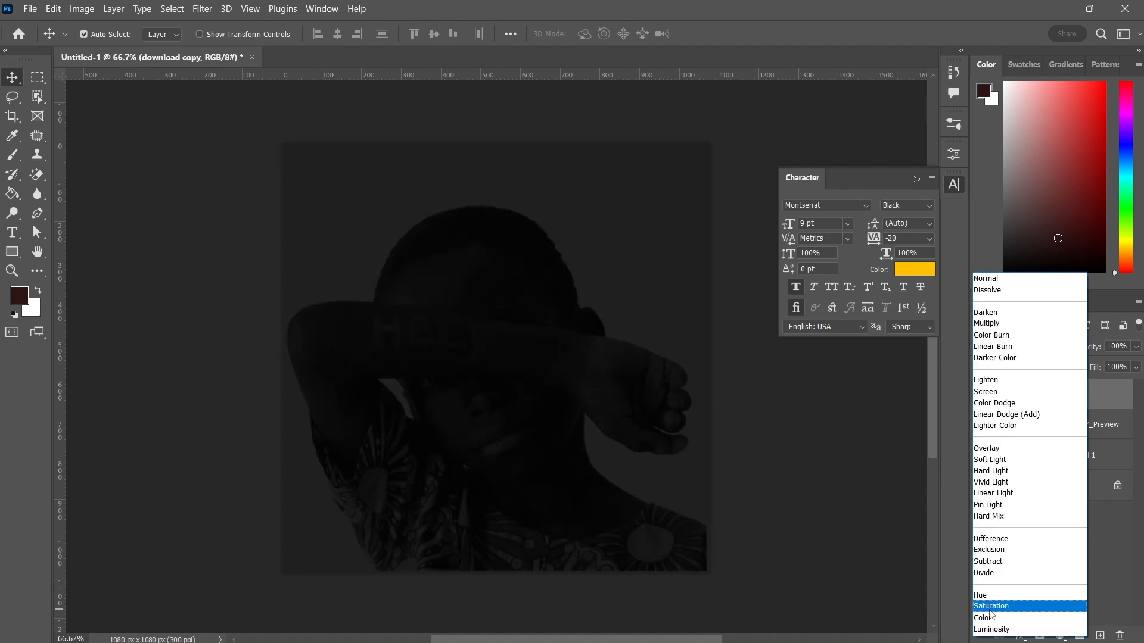
click(990, 610)
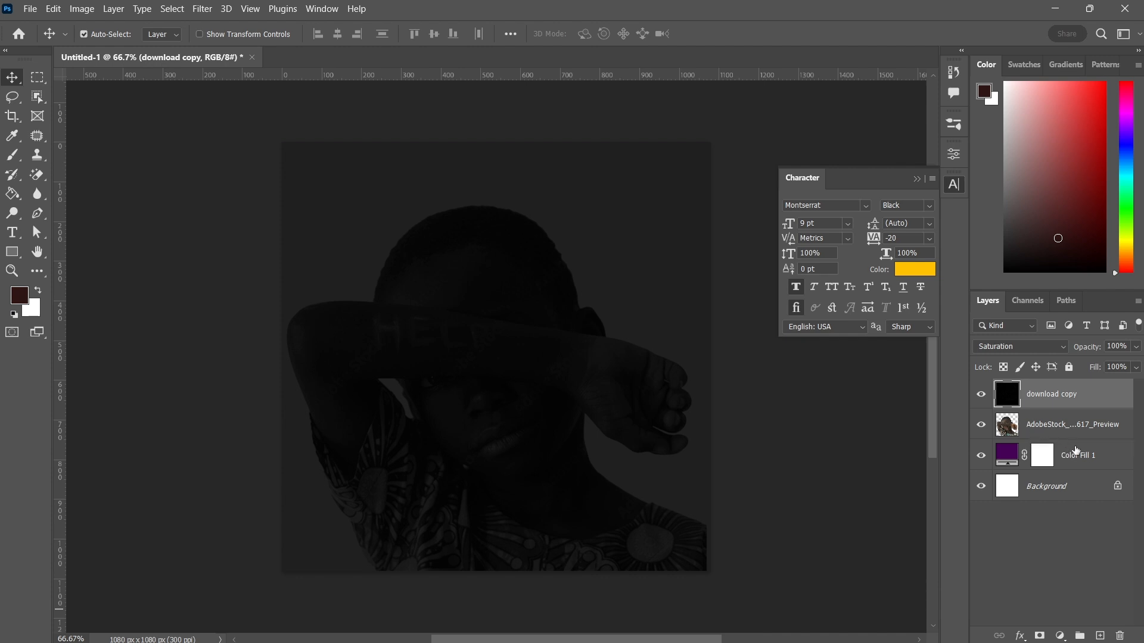
Place the Design copy image embedded above the download copy layer and scale it to about 124.9% to cover the canvas
click(1047, 431)
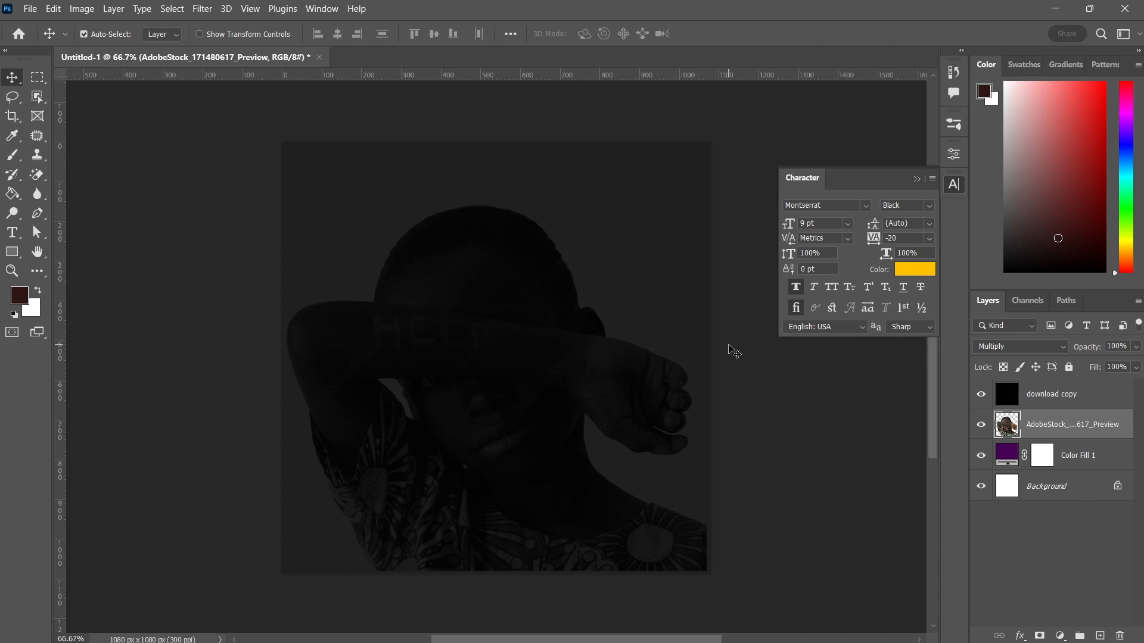
click(1026, 397)
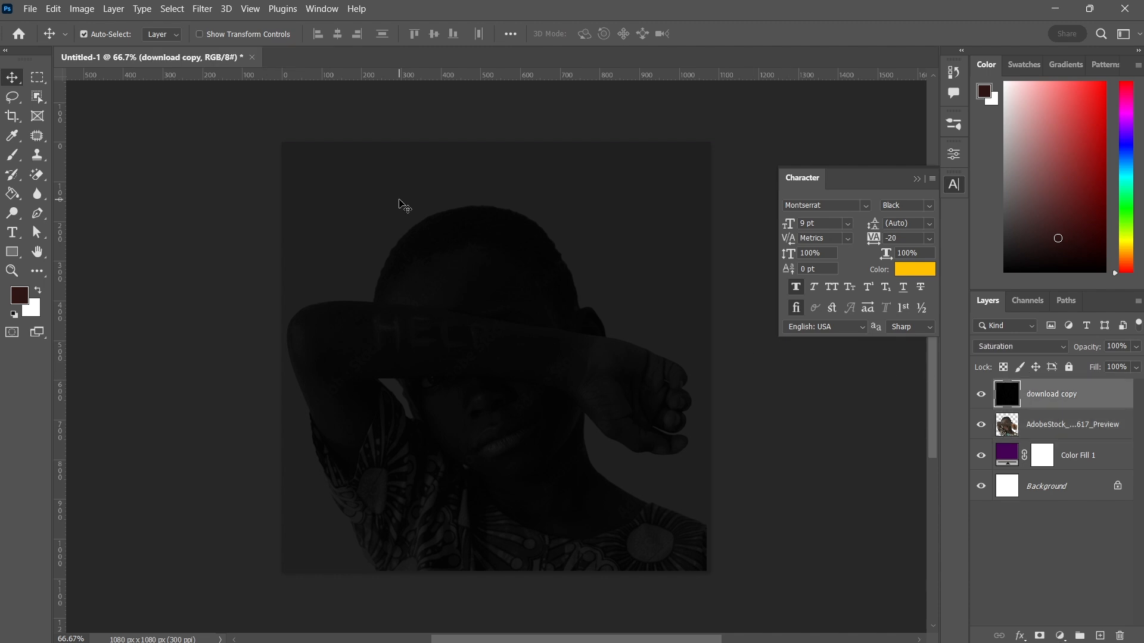
click(30, 8)
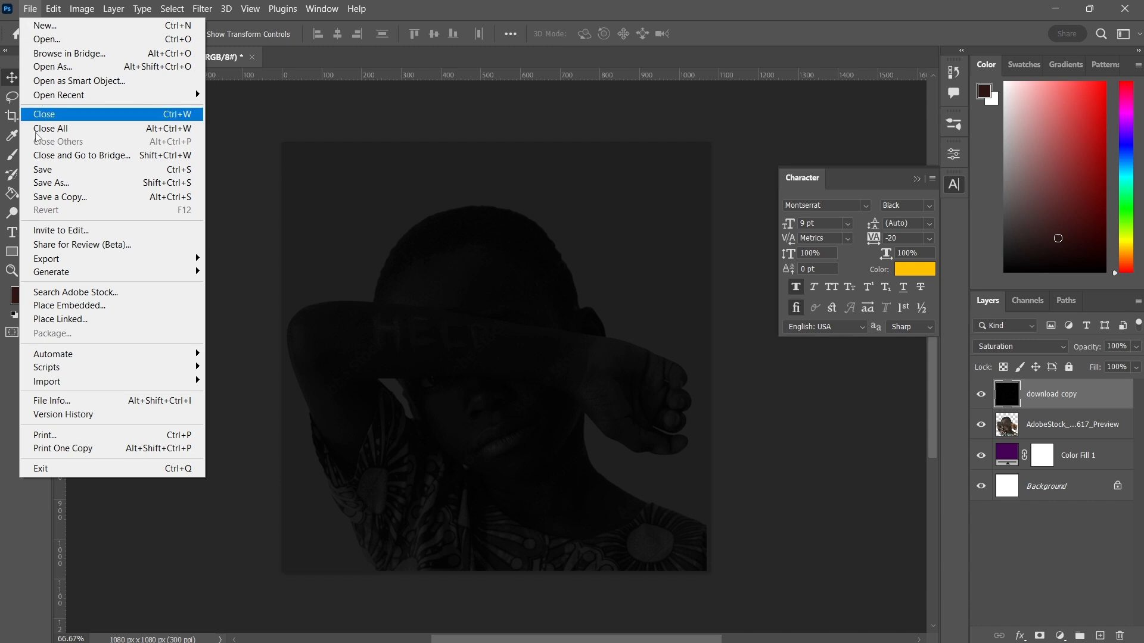
click(56, 308)
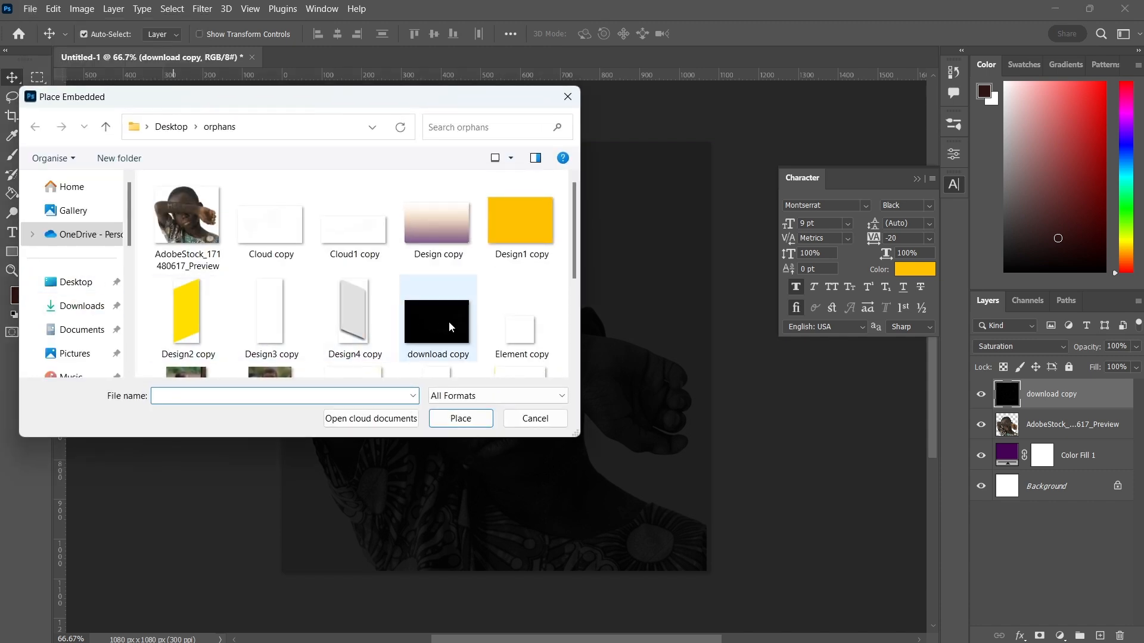
click(449, 322)
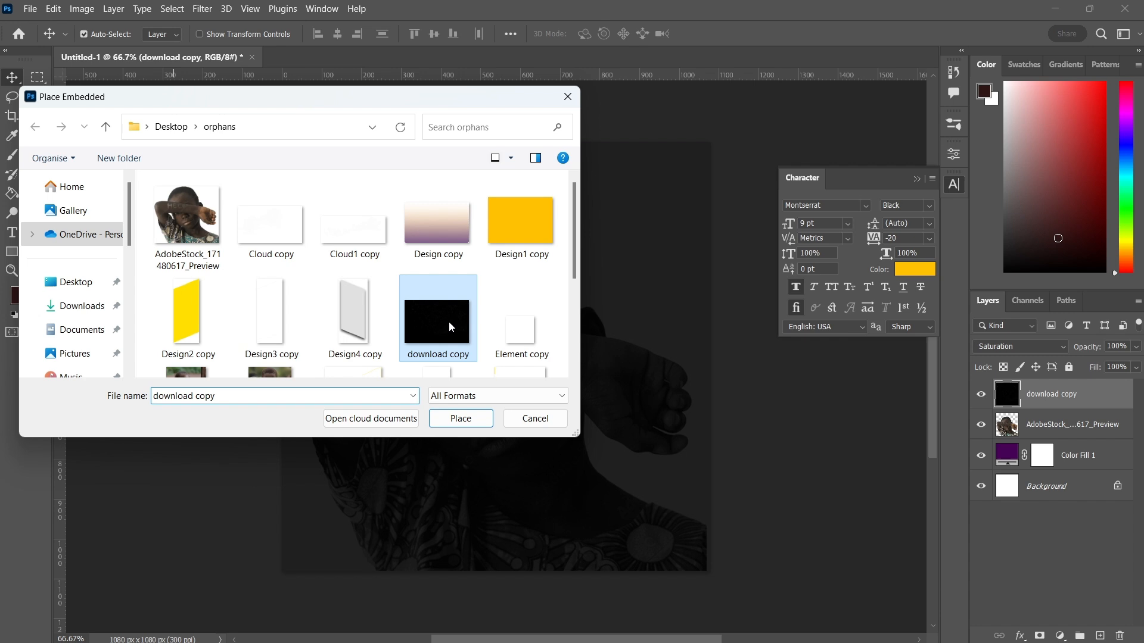
double_click(438, 238)
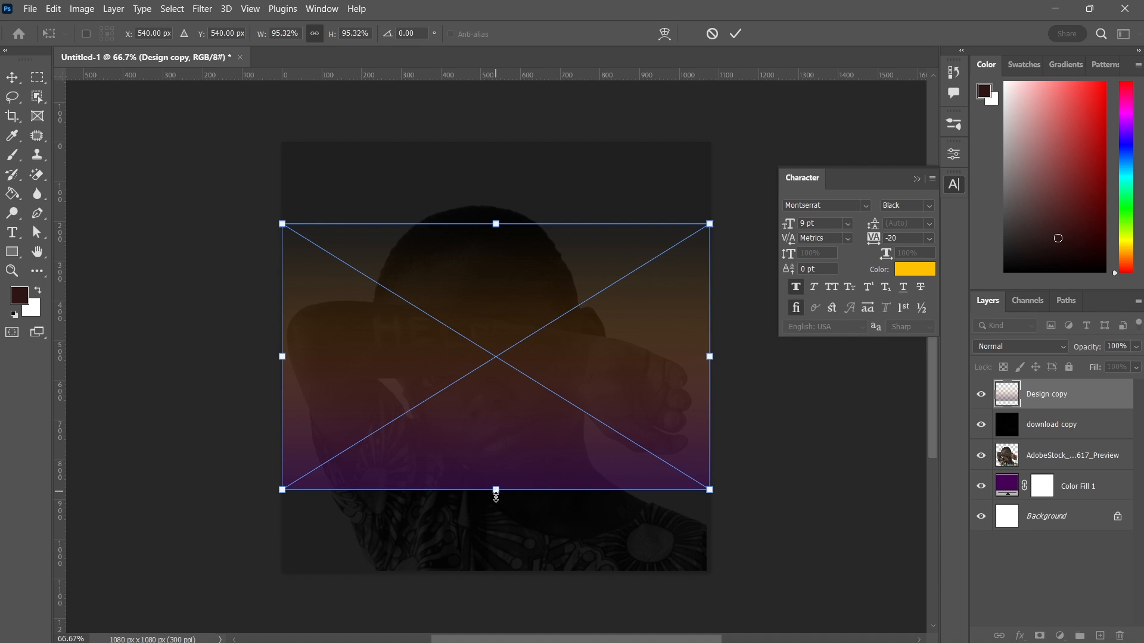
drag(496, 496, 499, 576)
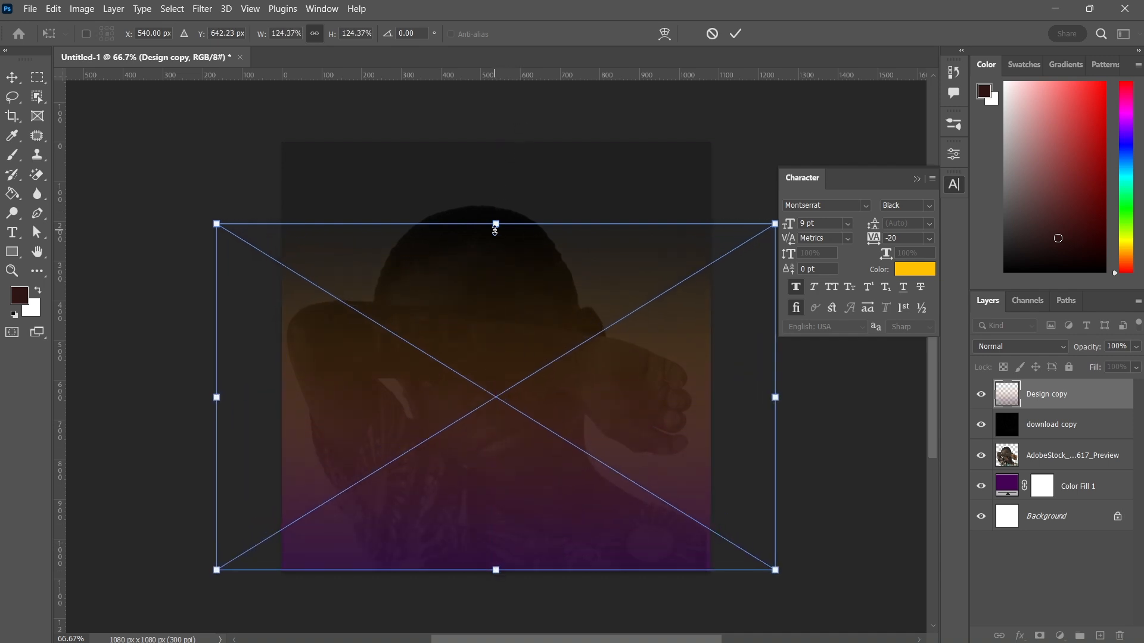
mouse_move(496, 225)
mouse_down()
mouse_move(495, 141)
mouse_move(493, 224)
mouse_up()
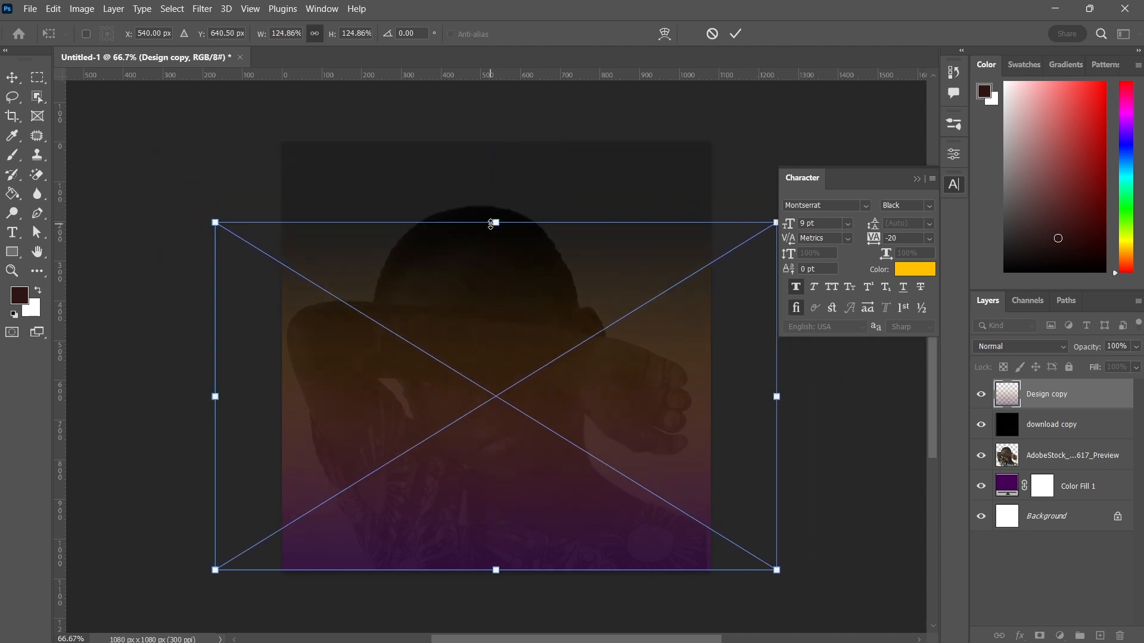
click(737, 34)
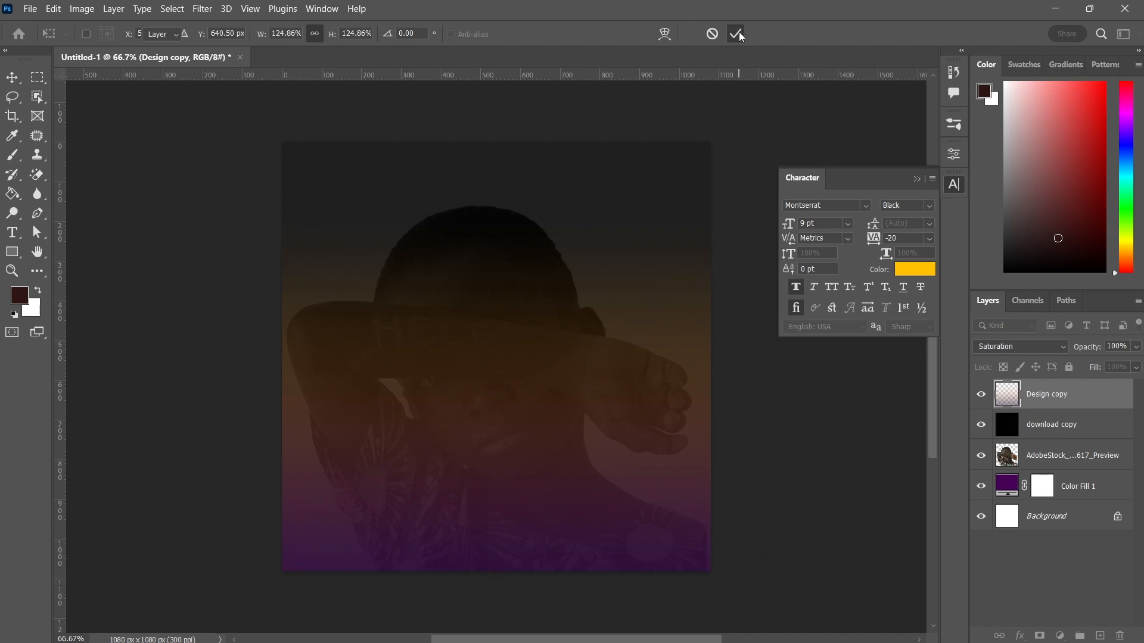
Rasterize the Design copy layer and set its blend mode to Multiply
right_click(1038, 395)
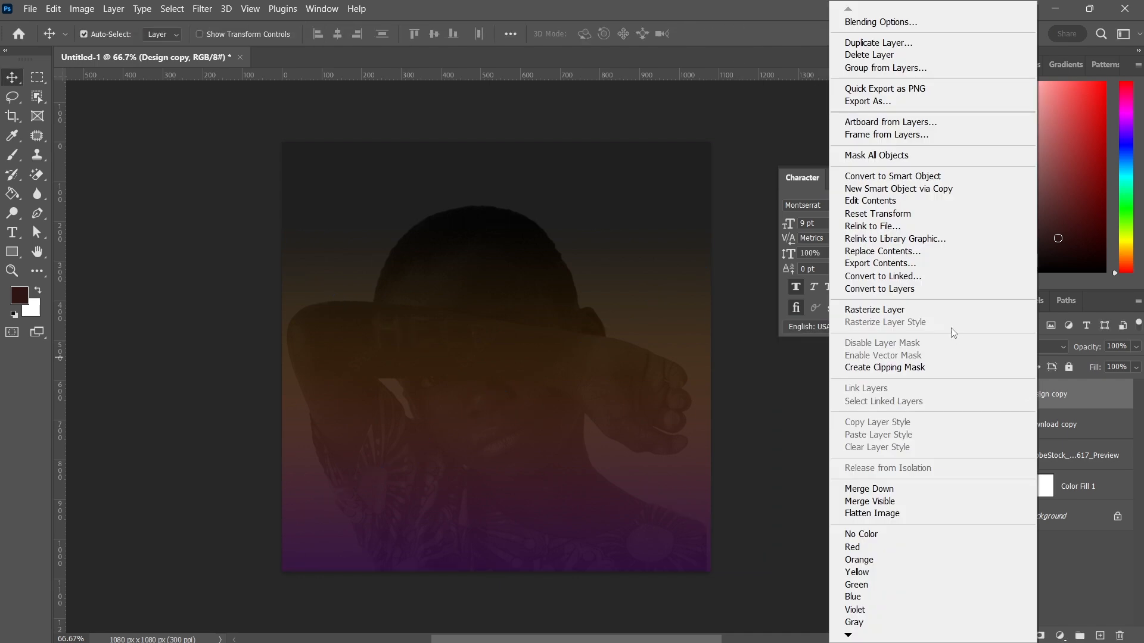
click(908, 309)
click(991, 345)
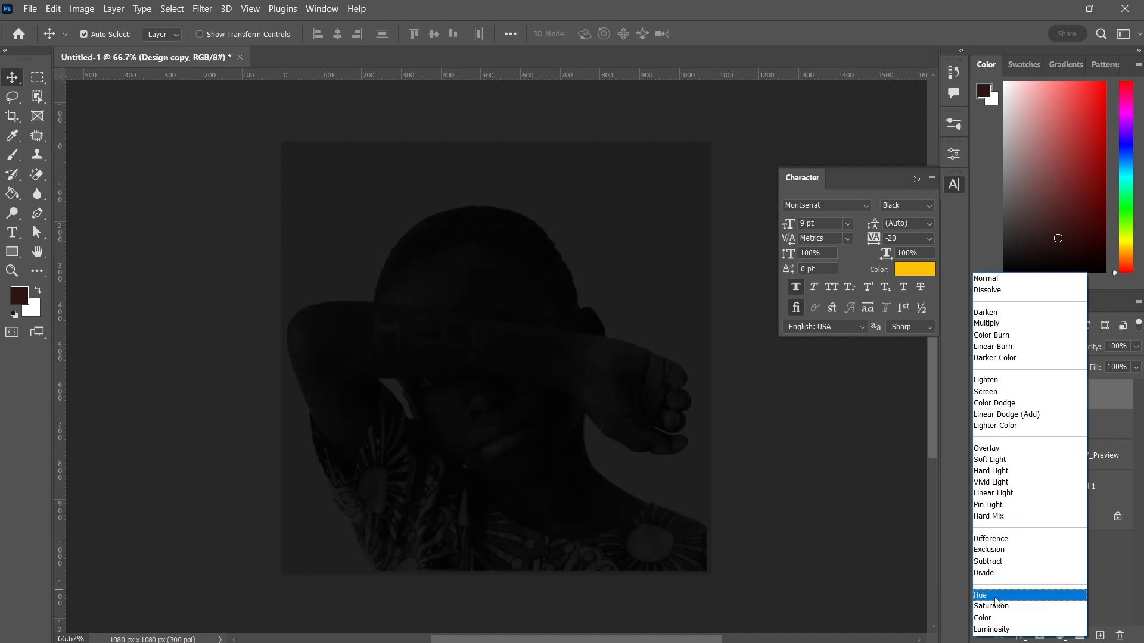
click(987, 324)
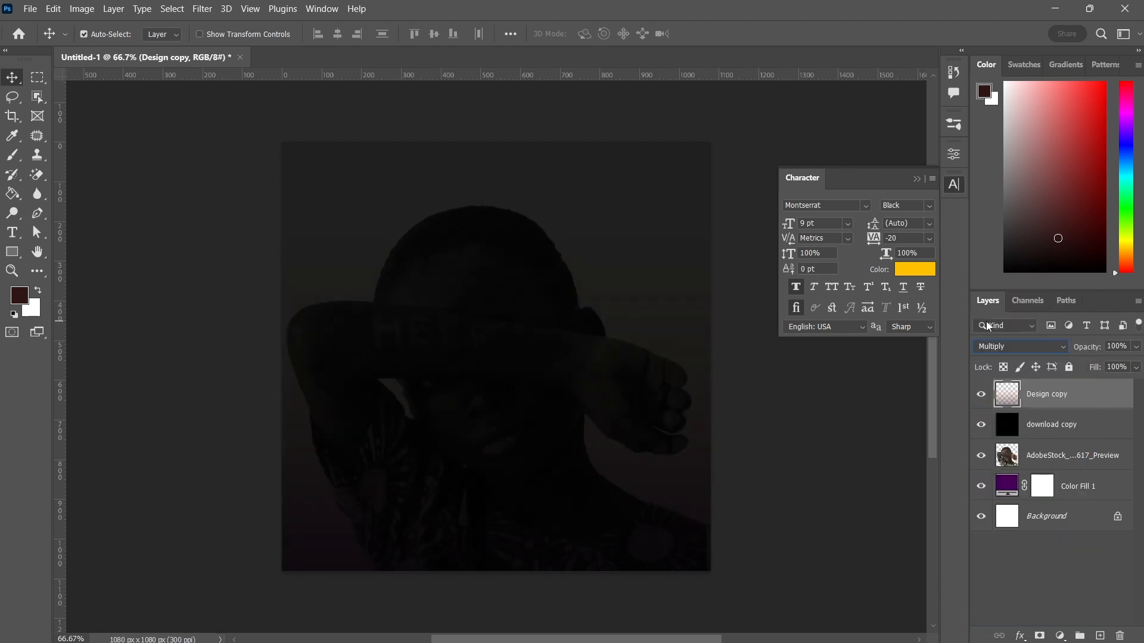
Add a Levels adjustment layer above Design copy and set its black input level to 9
click(1061, 464)
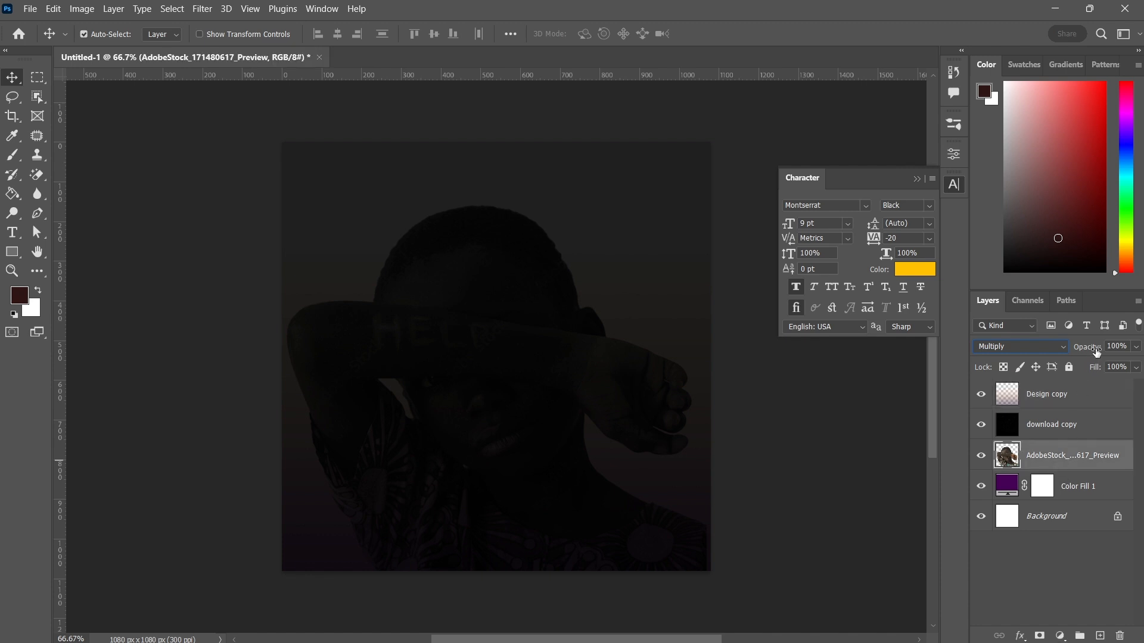
drag(1096, 352, 1082, 351)
click(1063, 394)
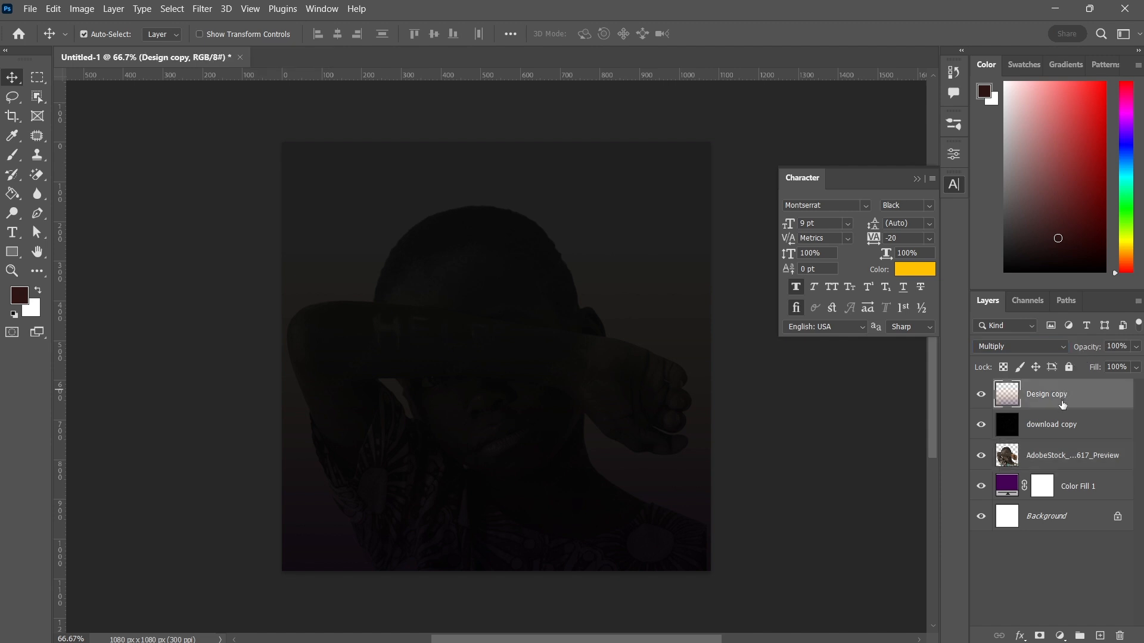
click(1059, 636)
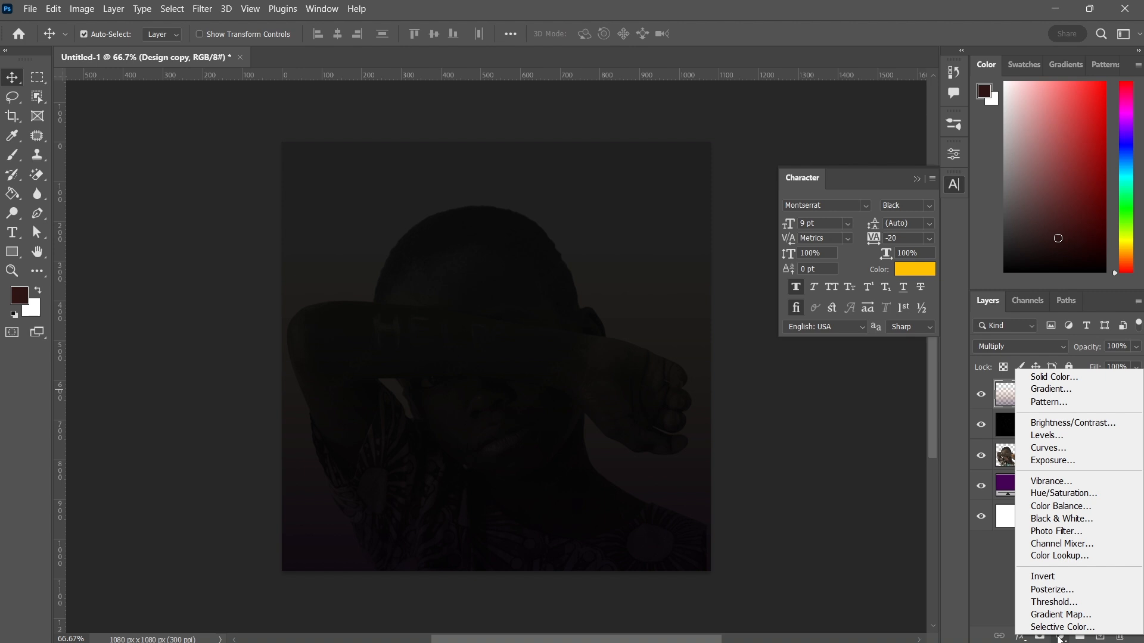
click(1056, 441)
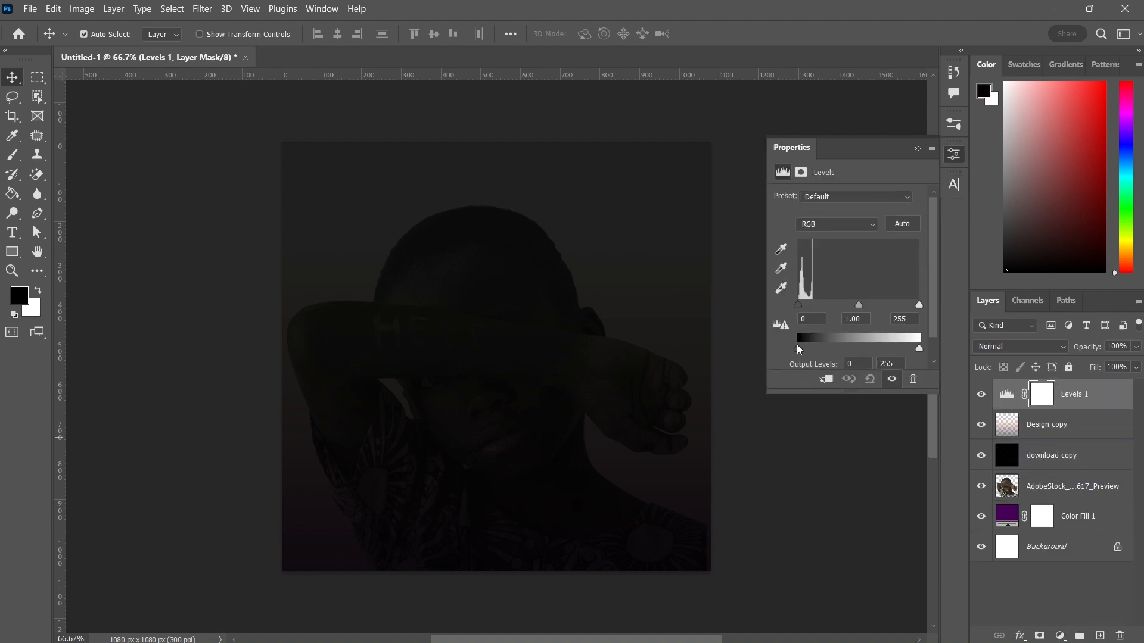
click(800, 350)
drag(798, 307, 804, 308)
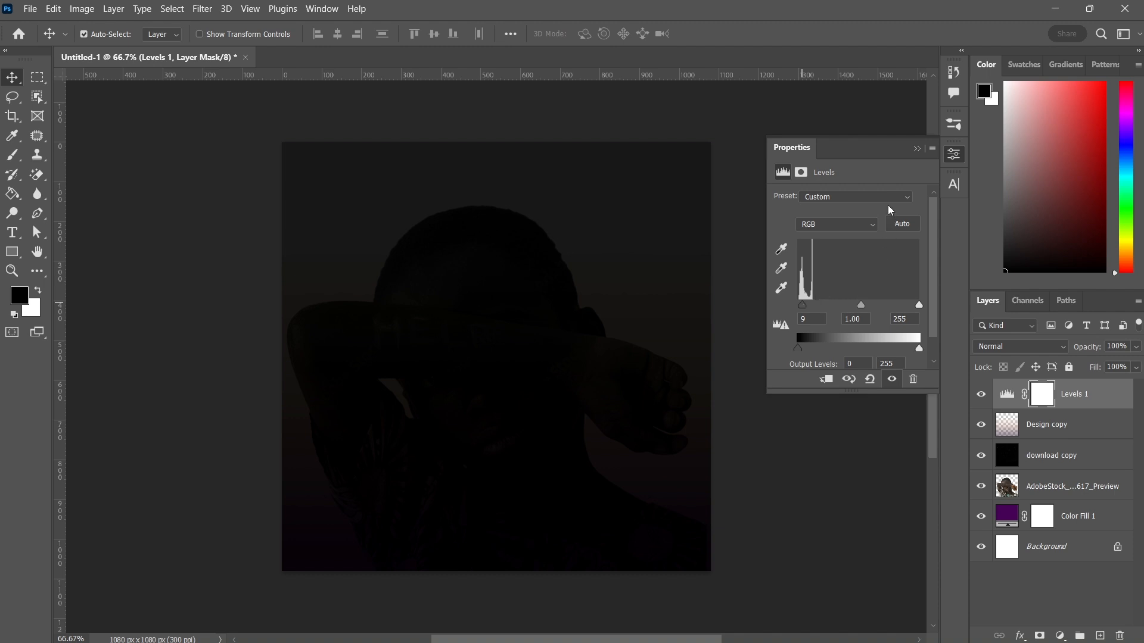
click(916, 150)
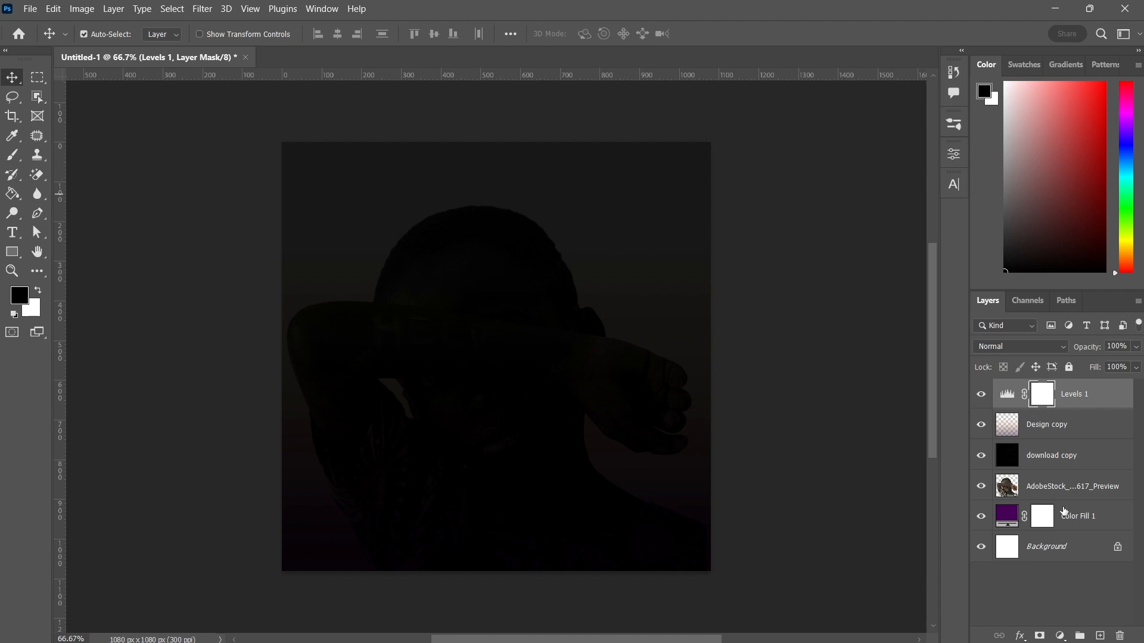
Group all layers above the Background and name the group BG
shift+click(1074, 522)
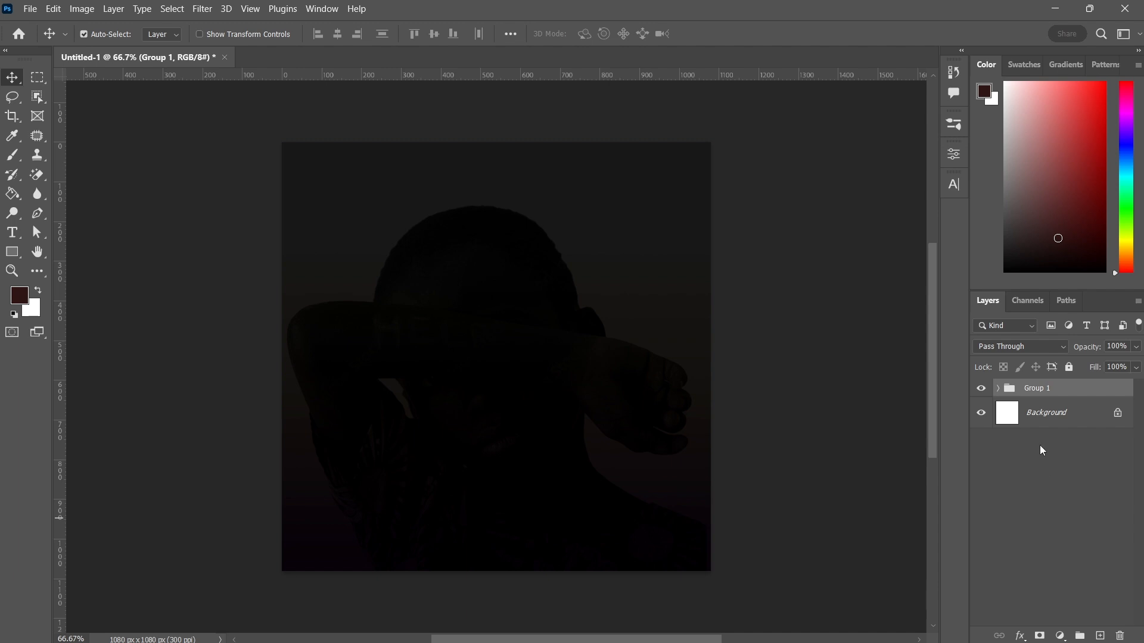
click(1037, 390)
double_click(1037, 389)
text(b)
key(Return)
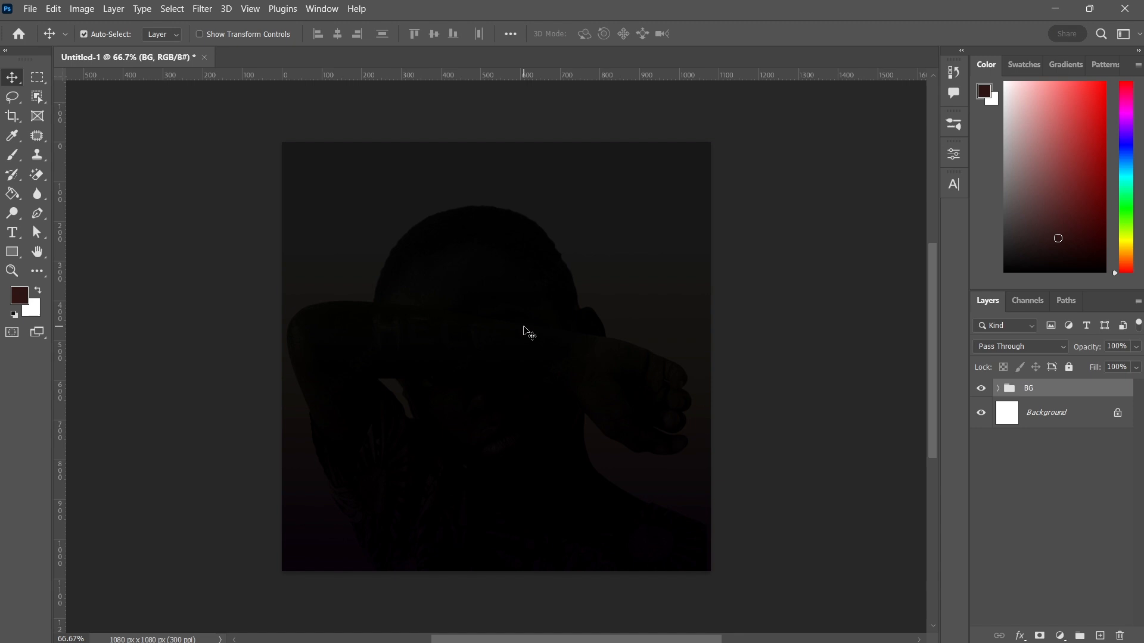
Place the Design4 copy image embedded and move it to about X 363 px, Y 435 px
click(29, 9)
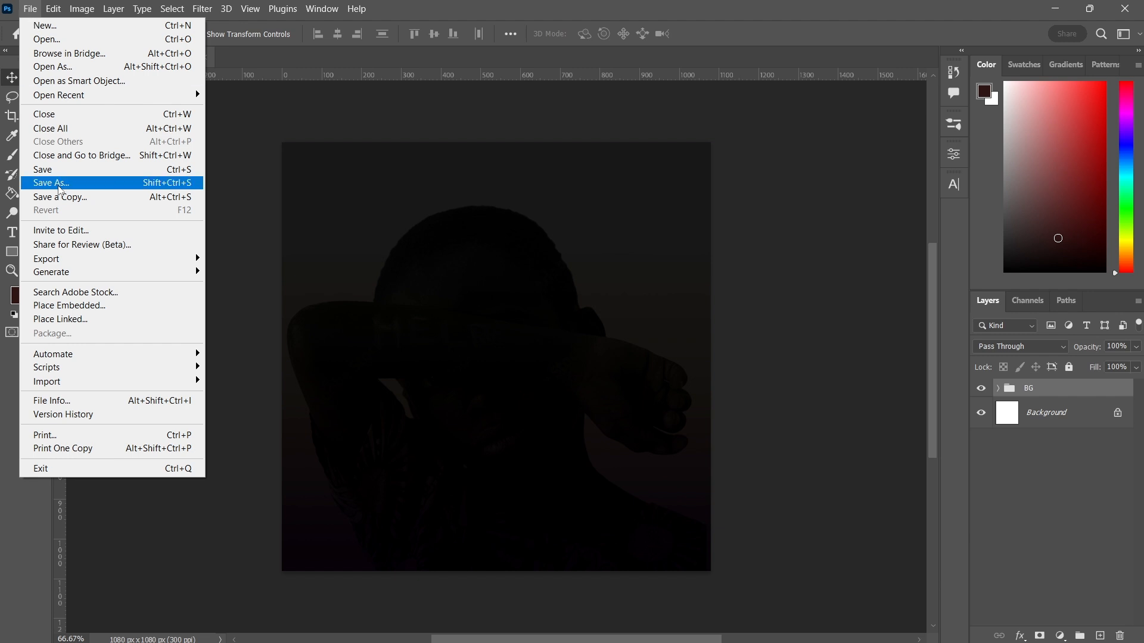
click(77, 309)
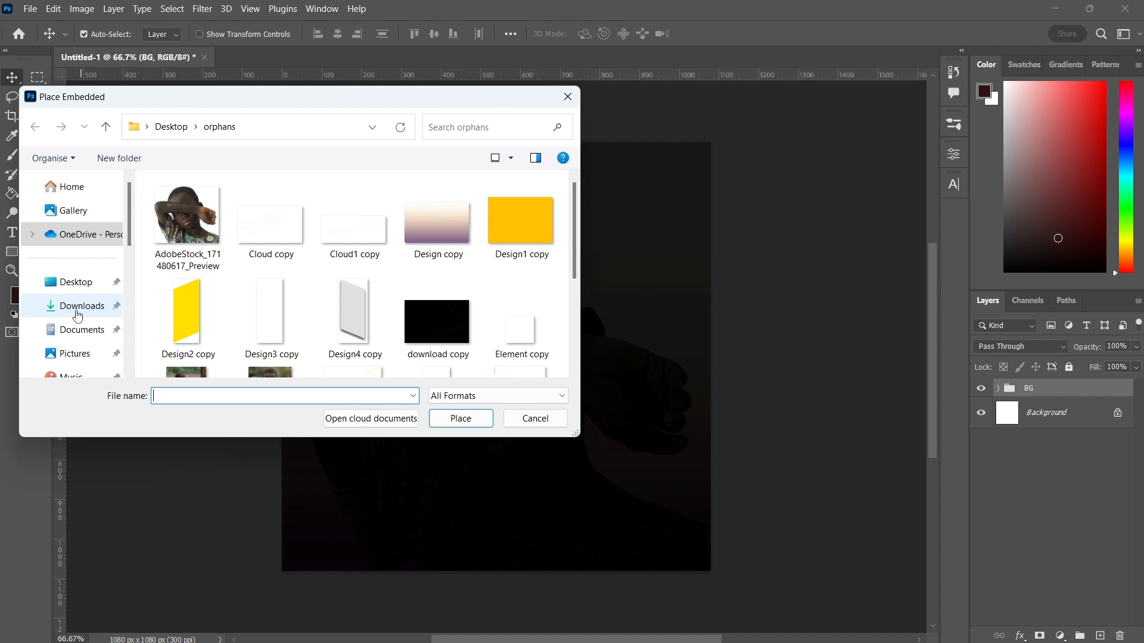
double_click(355, 303)
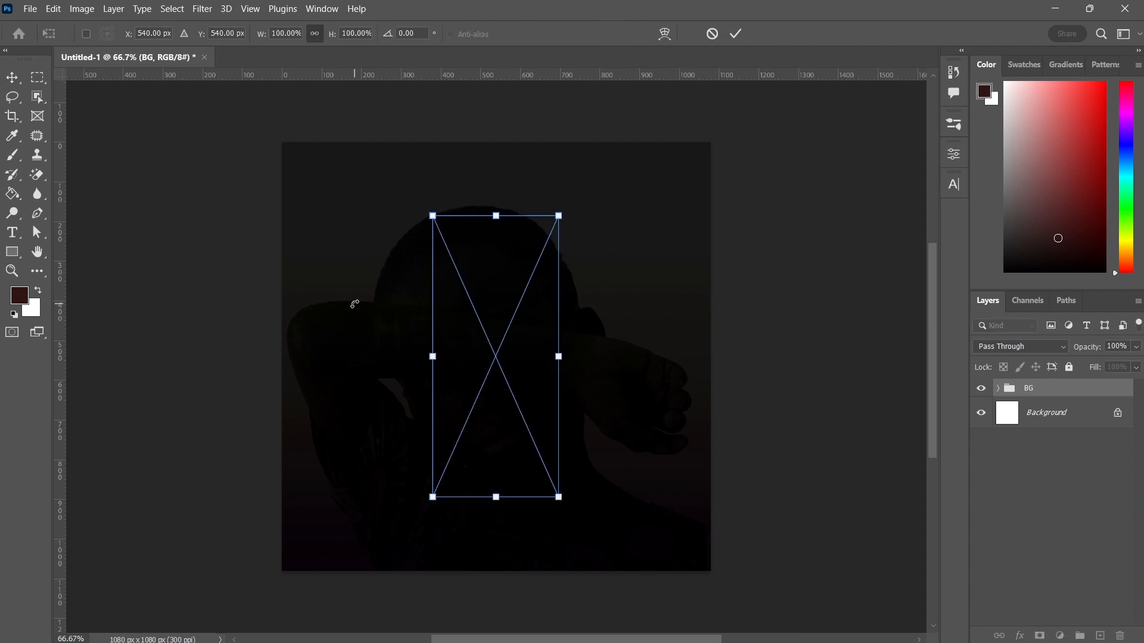
drag(494, 329, 440, 297)
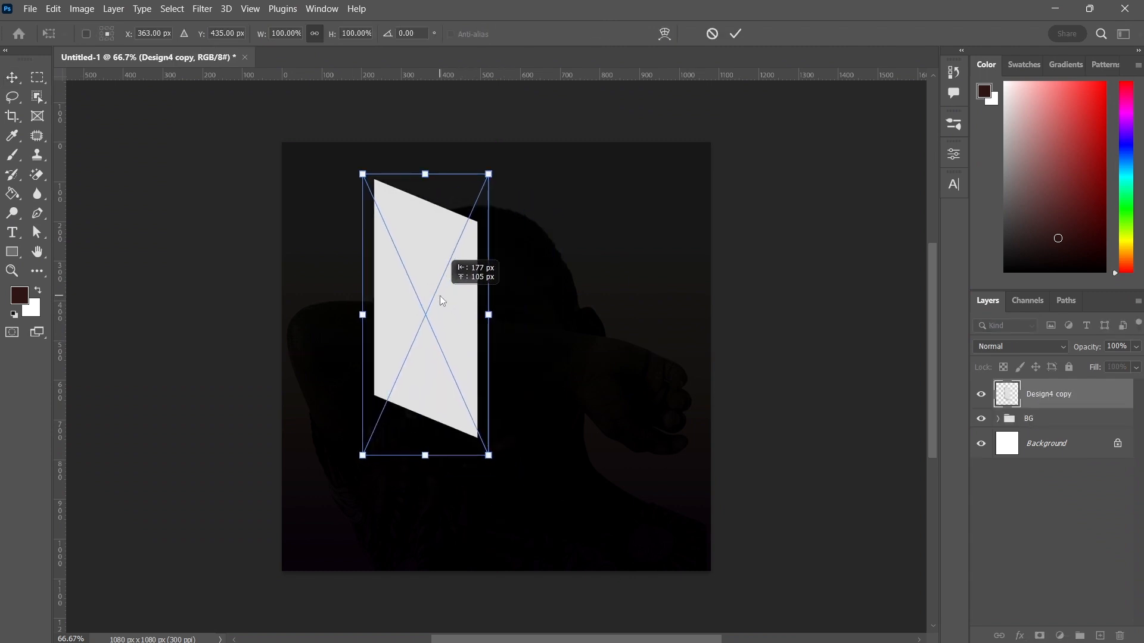
drag(440, 296, 440, 296)
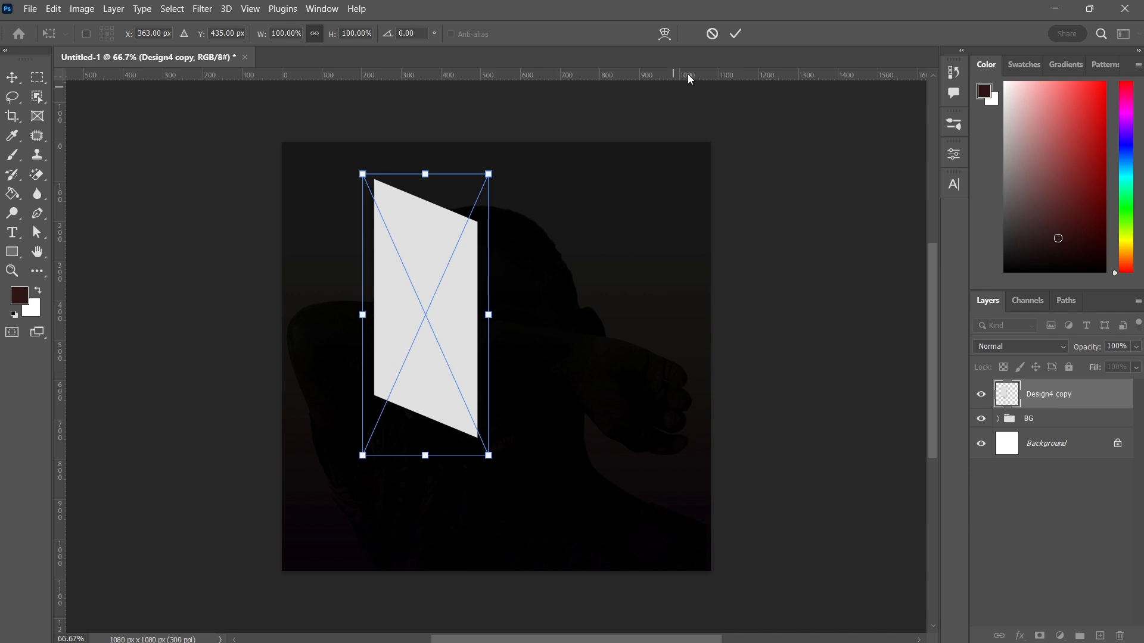
click(734, 35)
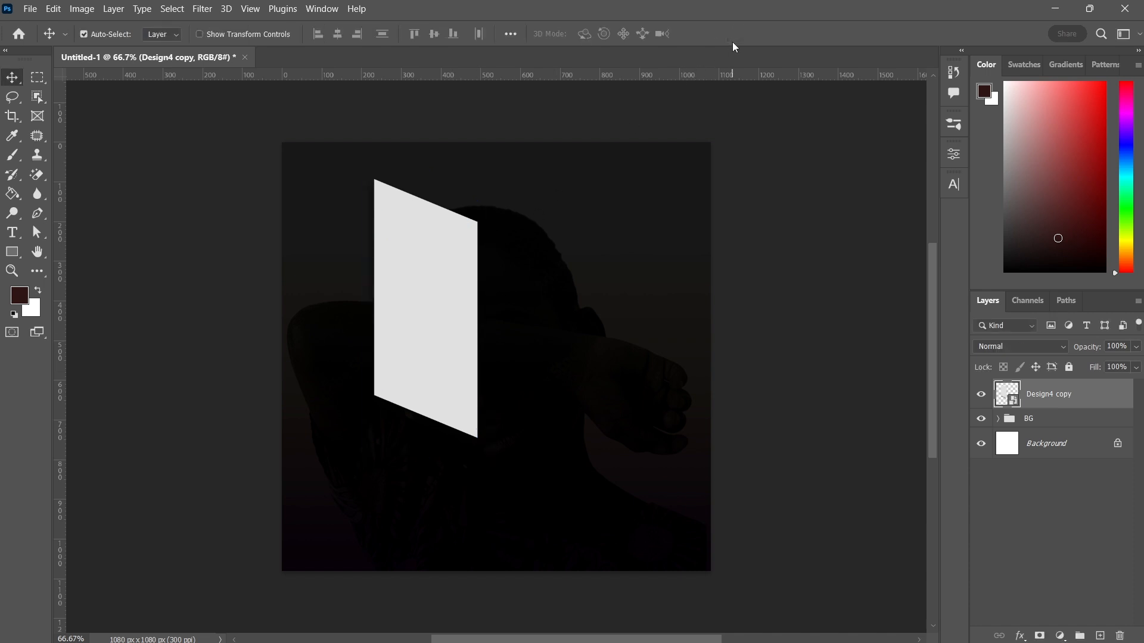
Place Design2 copy embedded, move it to about X 175.5 px, Y 390 px, and stack it beneath Design4 copy
click(31, 10)
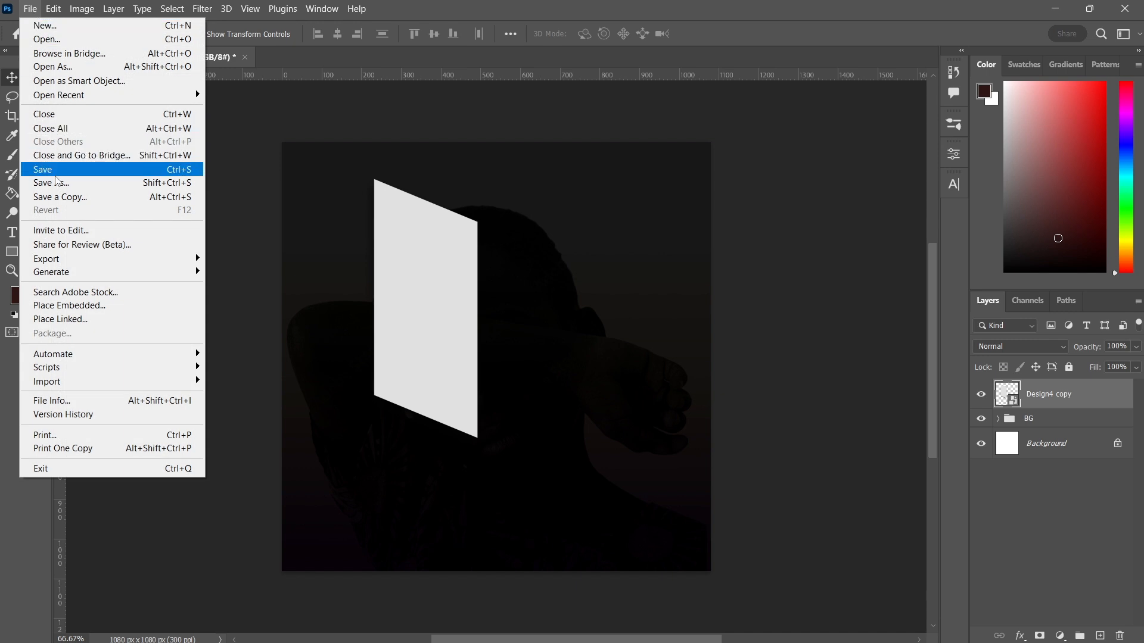
click(81, 306)
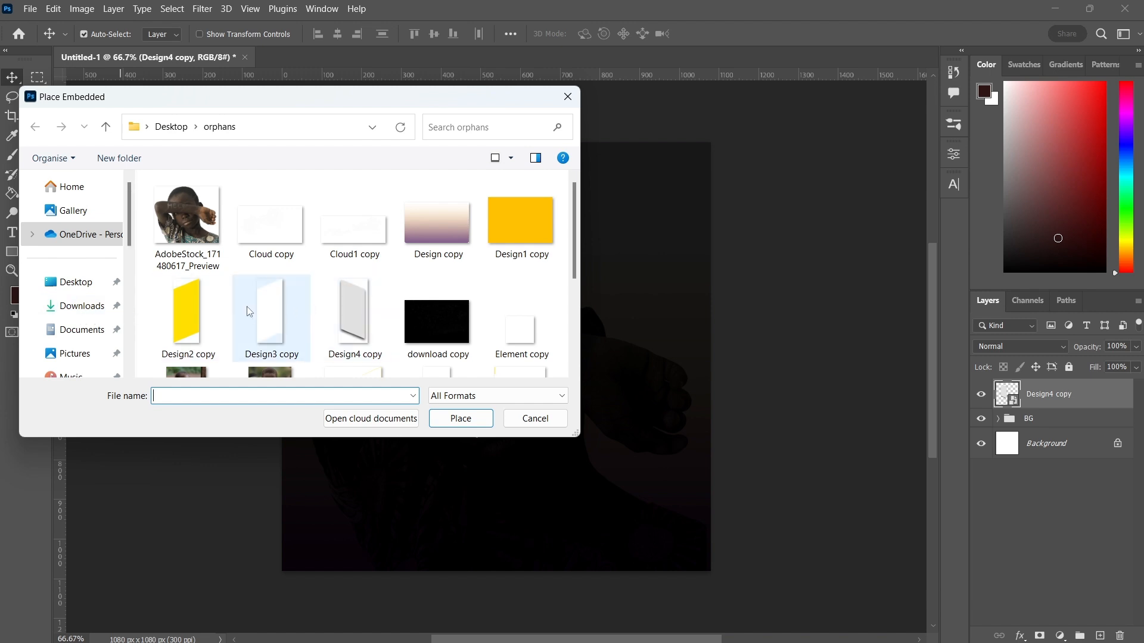
double_click(198, 305)
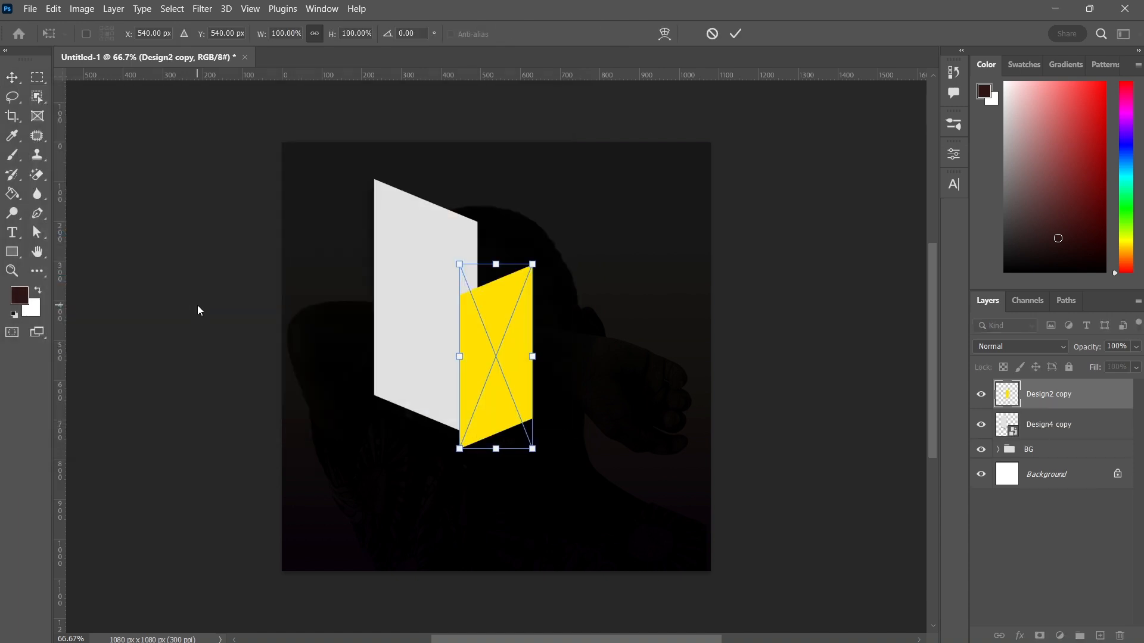
drag(499, 360, 353, 302)
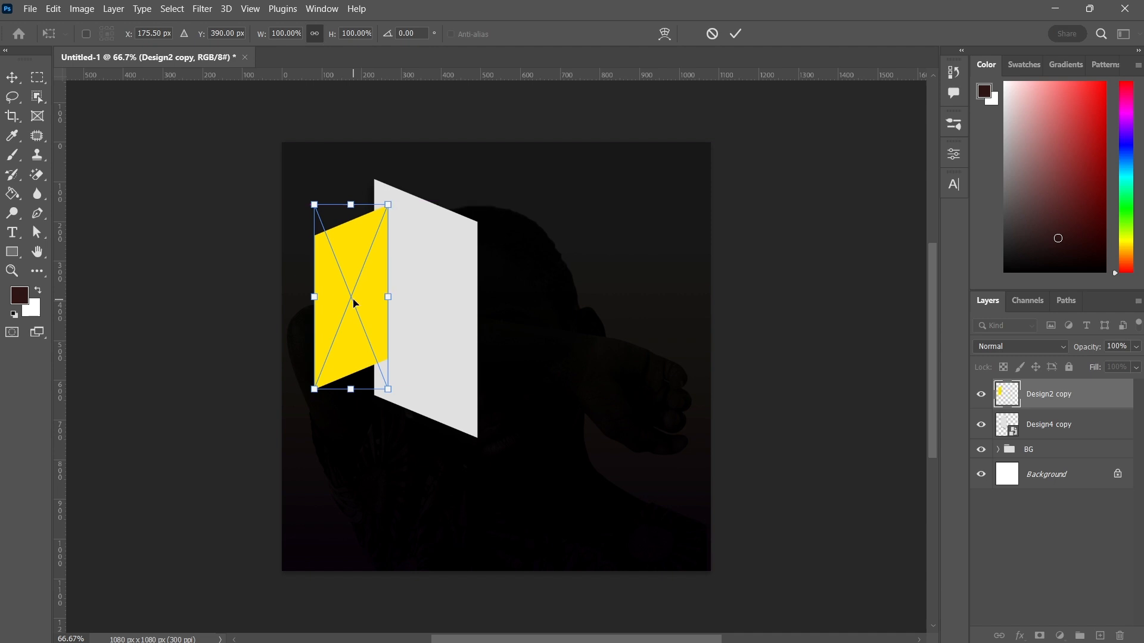
key(Return)
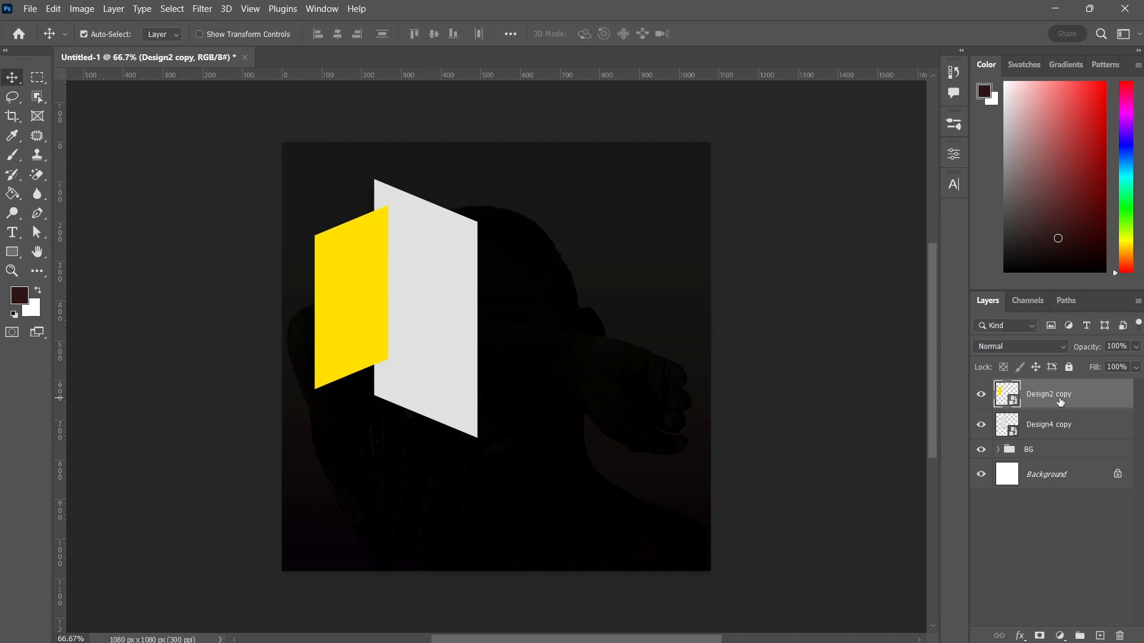
drag(1060, 403, 1056, 436)
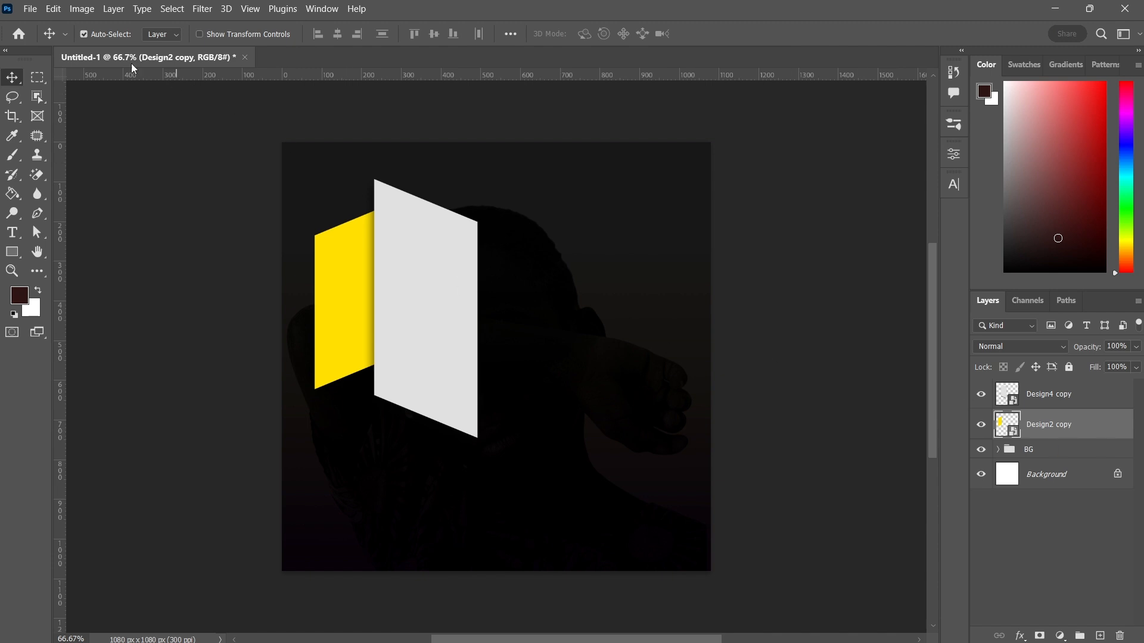
Place Design3 copy embedded and move it to about X 520 px, Y 328.5 px
click(30, 8)
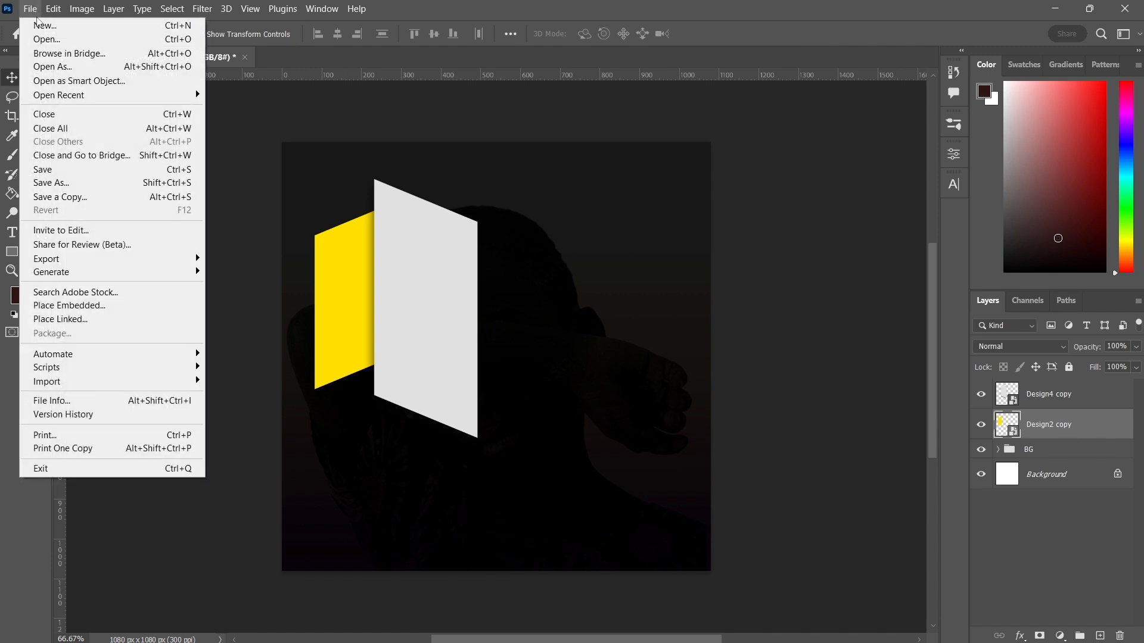
click(72, 306)
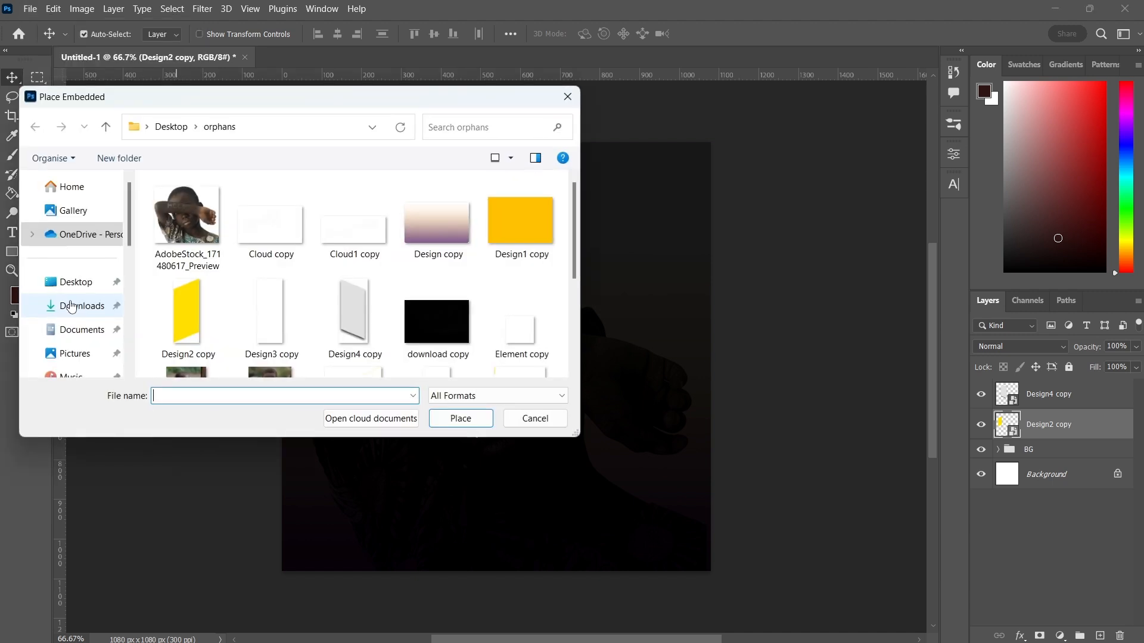
double_click(270, 307)
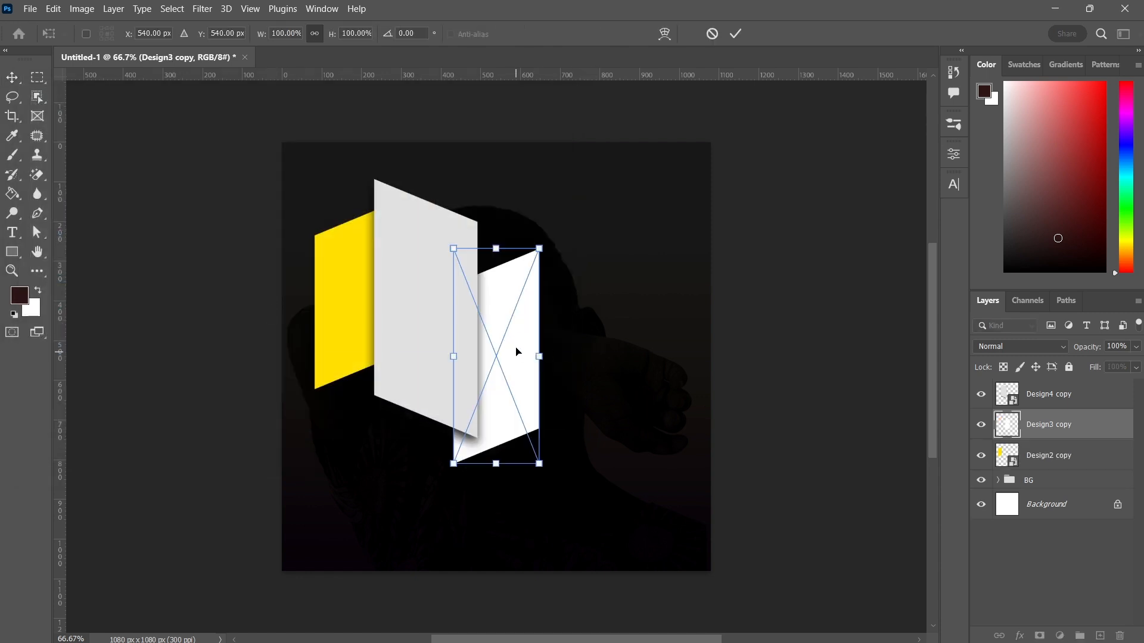
drag(516, 351, 512, 272)
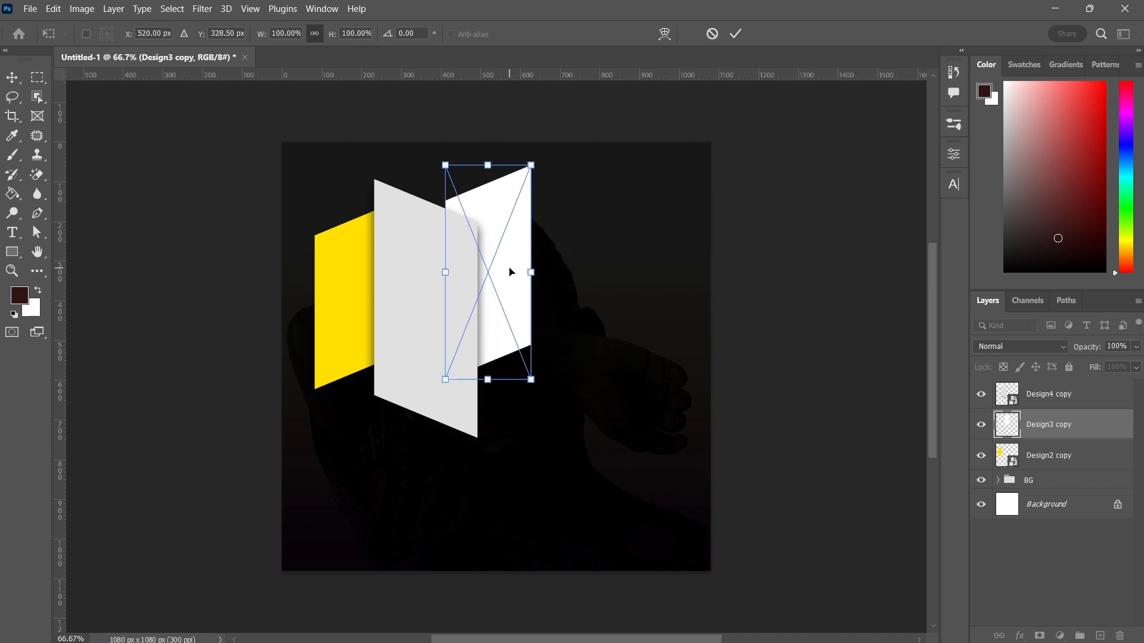
click(736, 36)
Reposition the yellow panel and the right white panel slightly lower and closer to the central grey panel
click(355, 304)
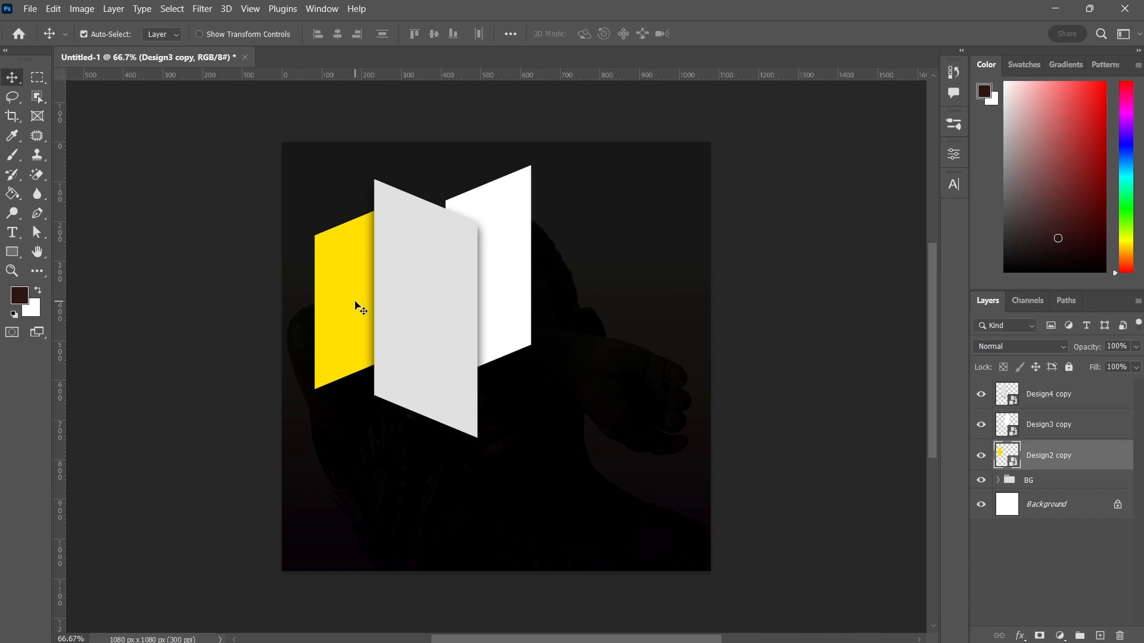
drag(355, 302, 355, 313)
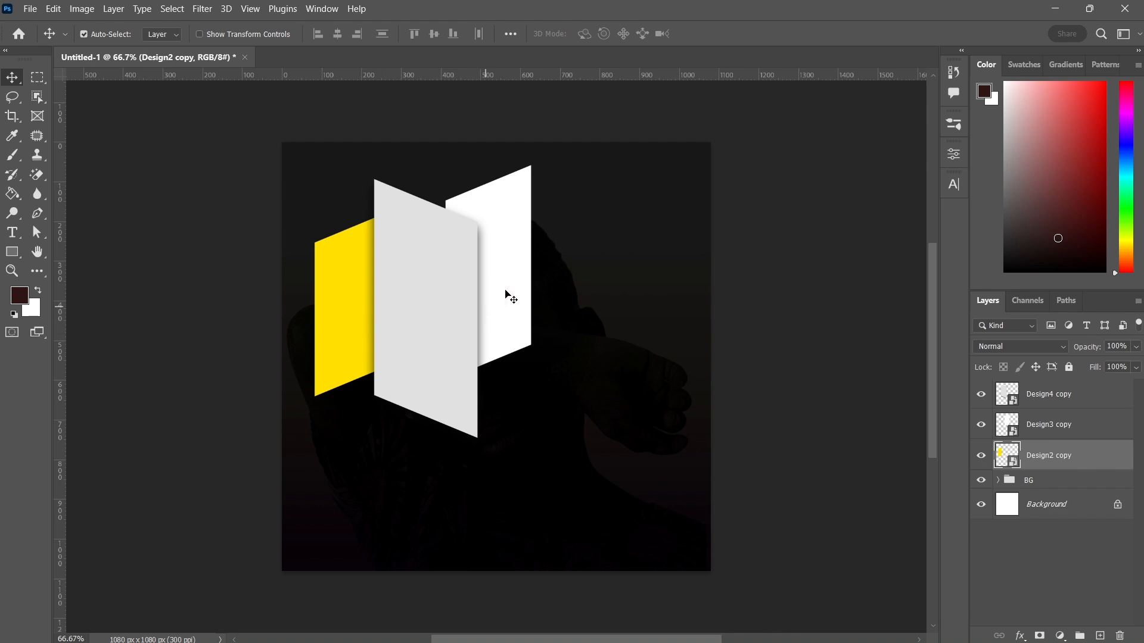
drag(516, 287, 445, 302)
click(448, 311)
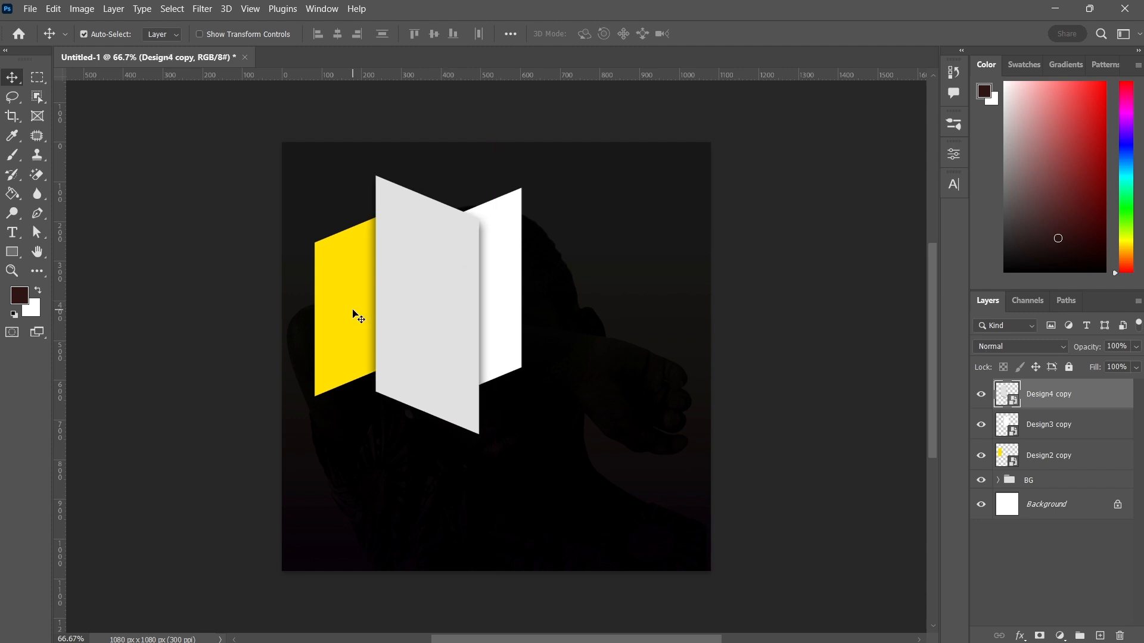
drag(357, 311, 358, 341)
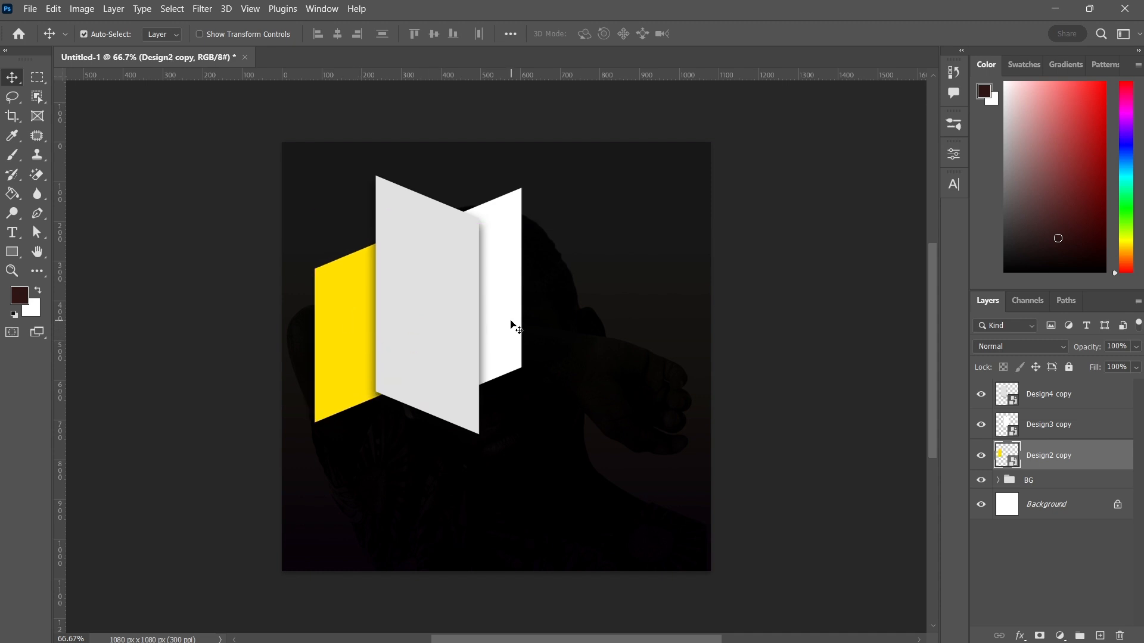
drag(514, 323, 517, 319)
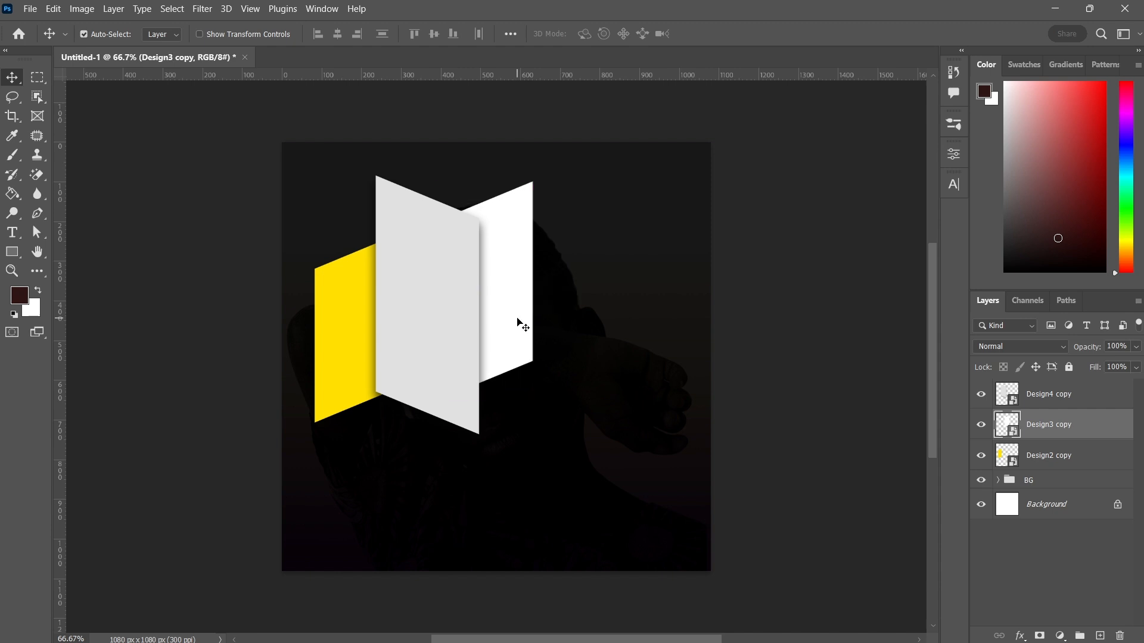
click(457, 331)
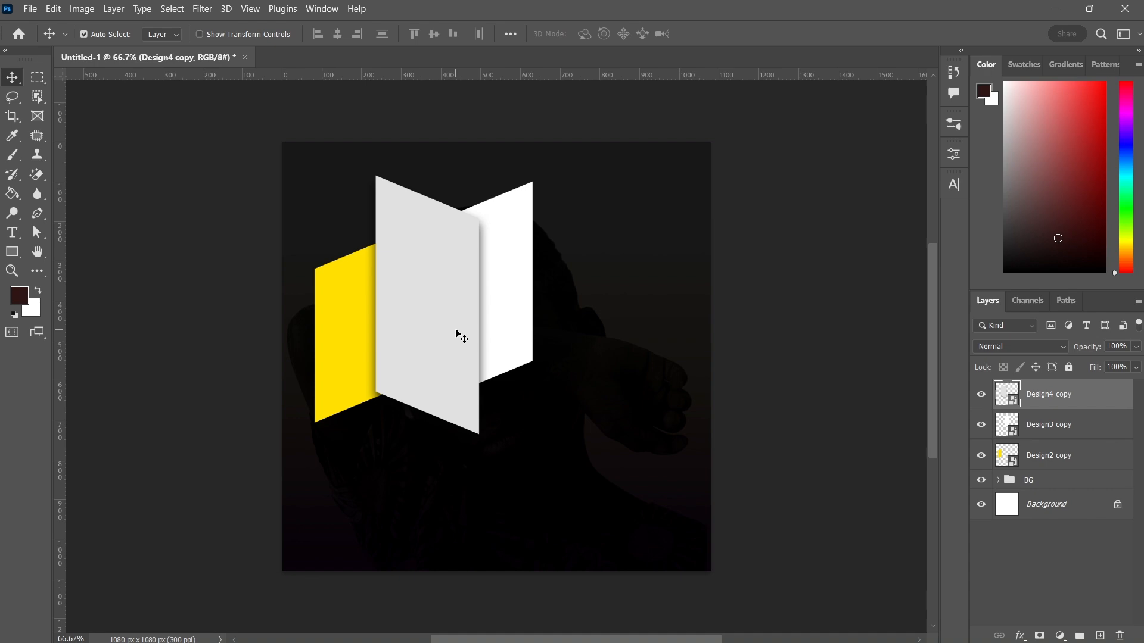
Place the Girl in Congolese refugee camp photo embedded and move it to about X 360.5 px, Y 398 px
click(30, 8)
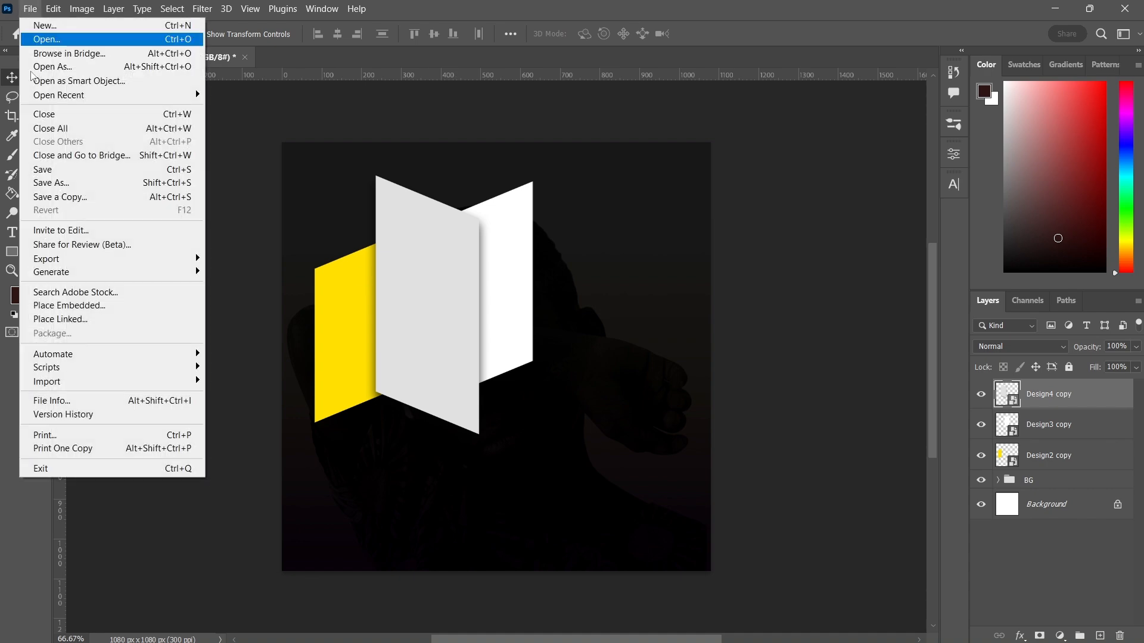
click(68, 306)
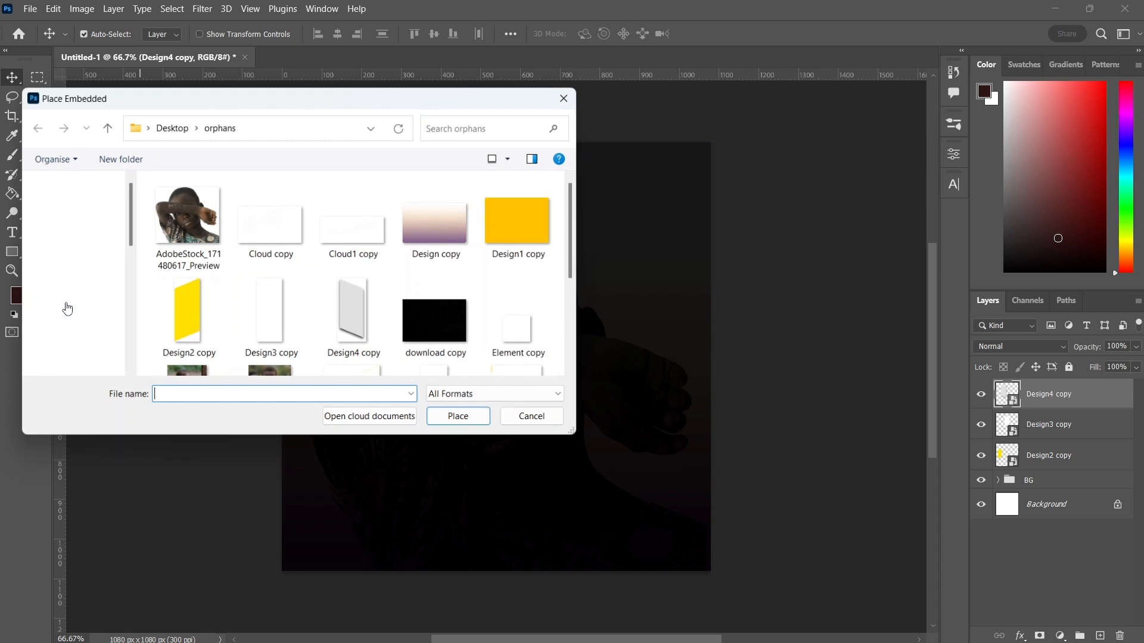
click(278, 313)
scroll(278, 312, down, 2)
click(274, 307)
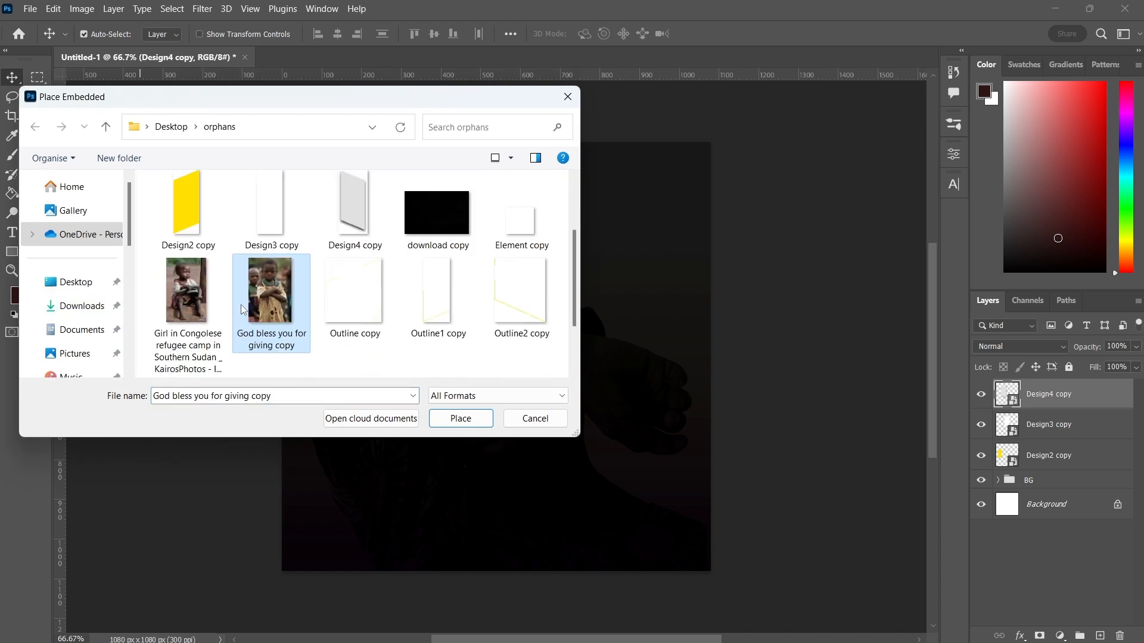
double_click(199, 299)
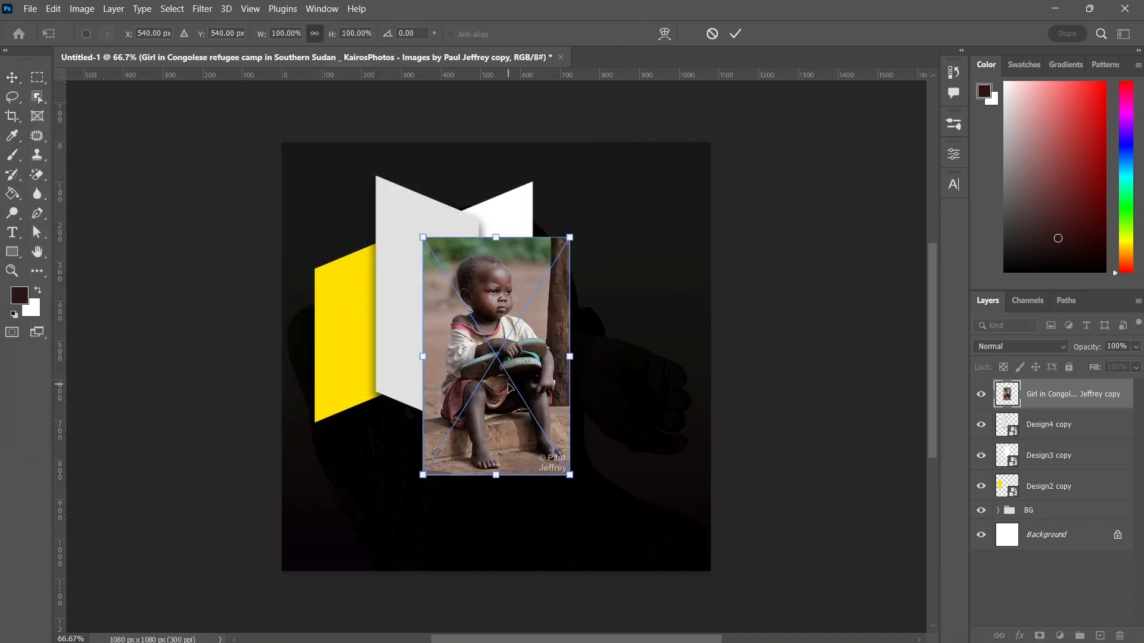
drag(509, 377, 437, 320)
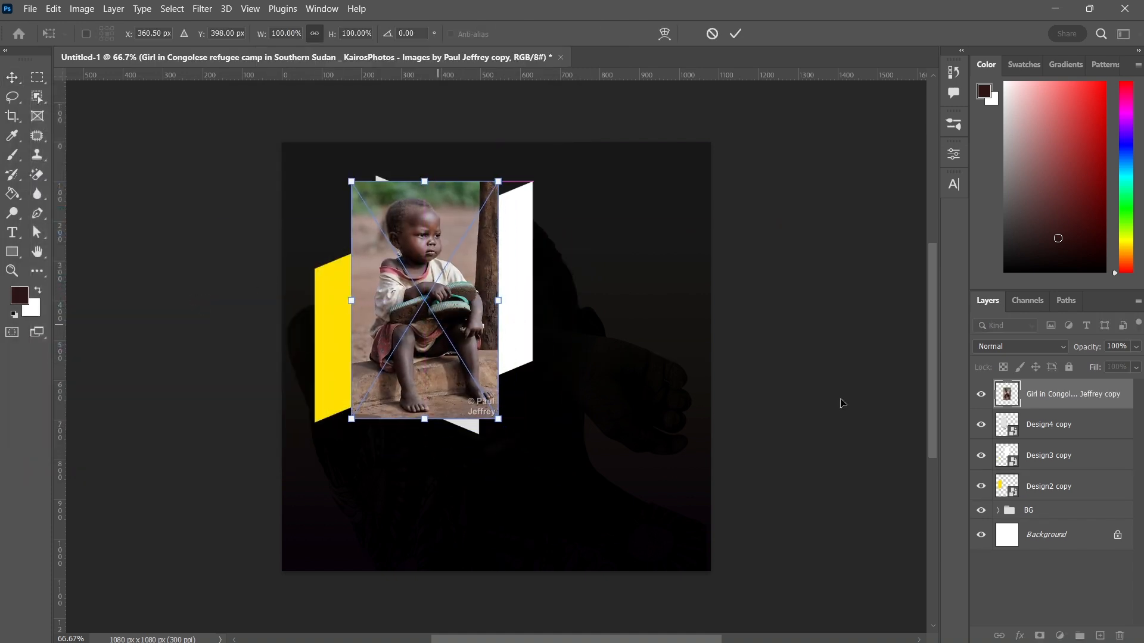
key(Return)
Rasterize the photo layer and clip it to Design4 copy as a clipping mask
right_click(1067, 390)
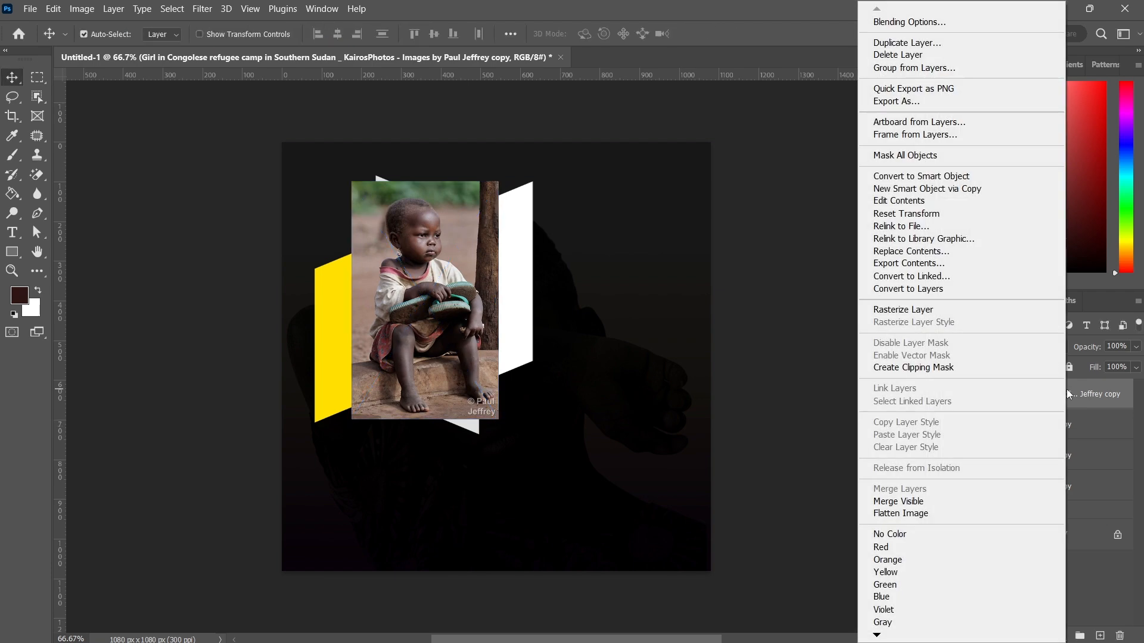
click(922, 313)
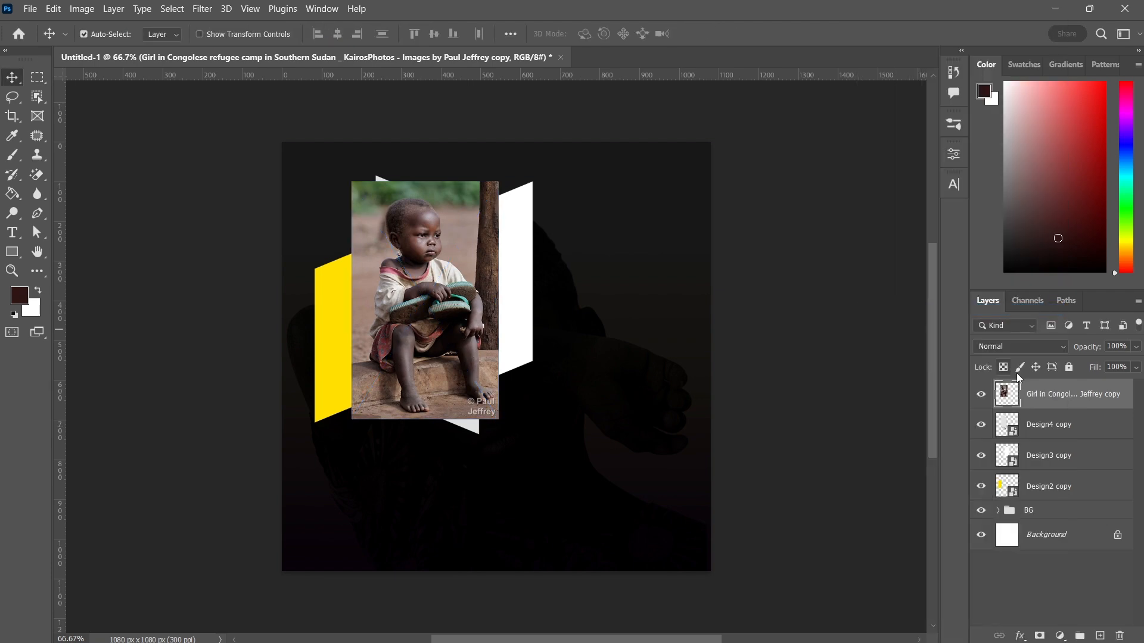
right_click(1043, 386)
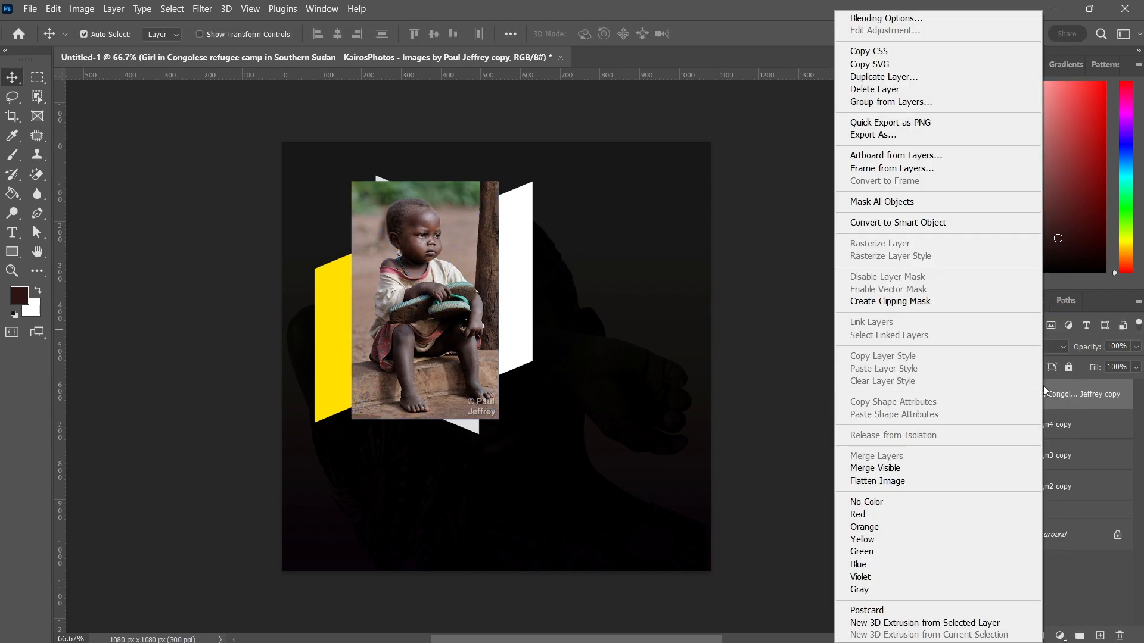
click(900, 302)
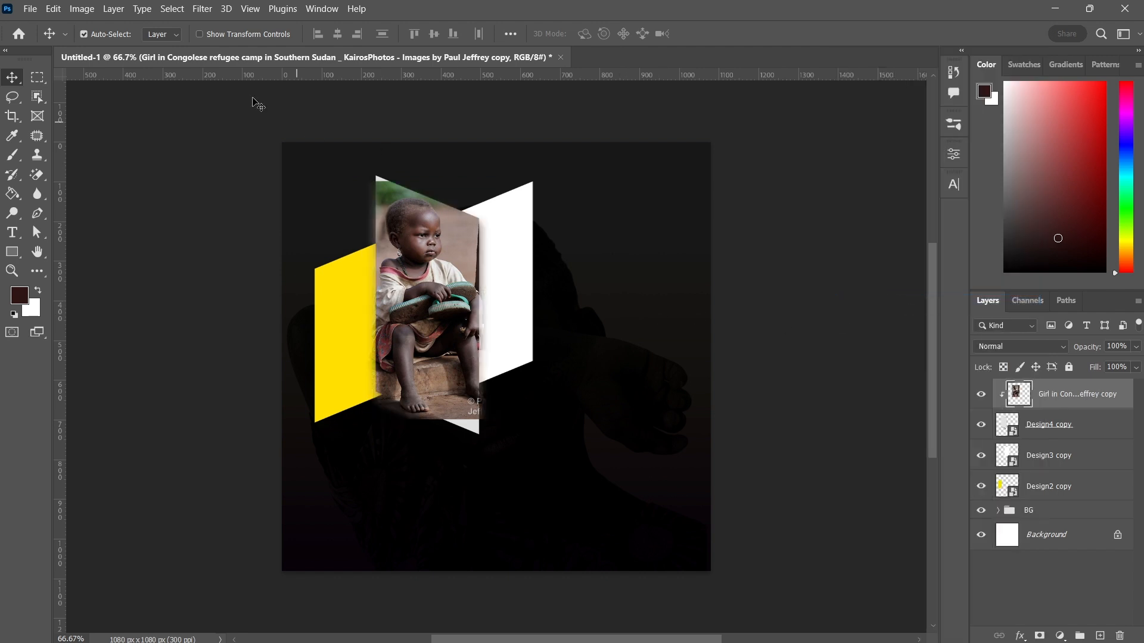
Enlarge the clipped photo to about 112.67% and position it at about X 354 px, Y 414.5 px
click(223, 34)
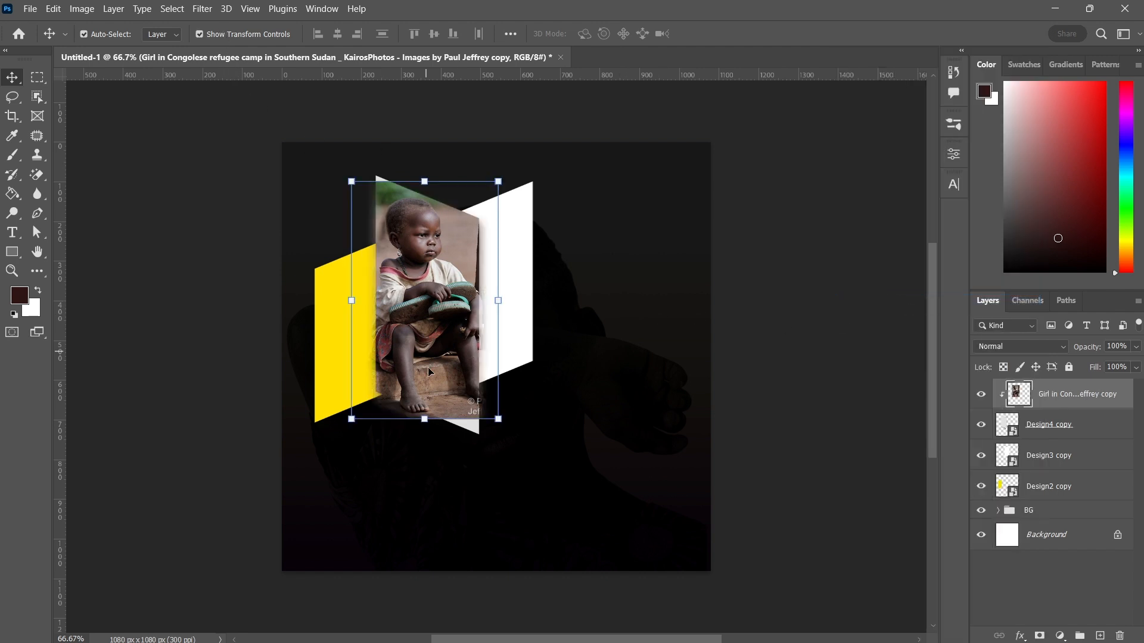
drag(429, 423, 425, 441)
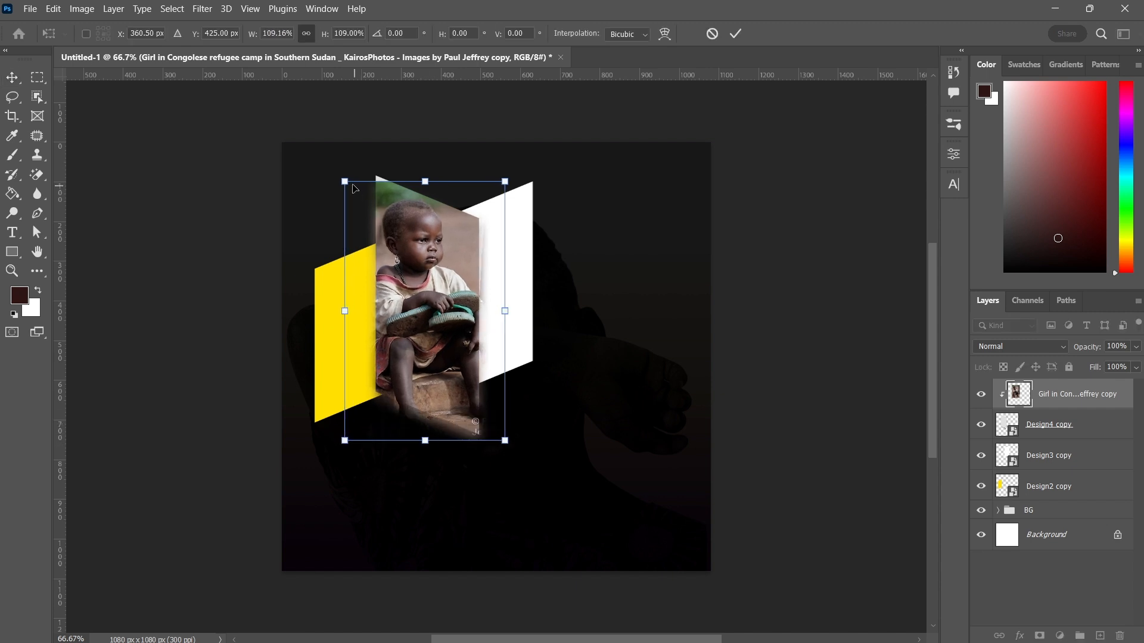
drag(344, 181, 339, 172)
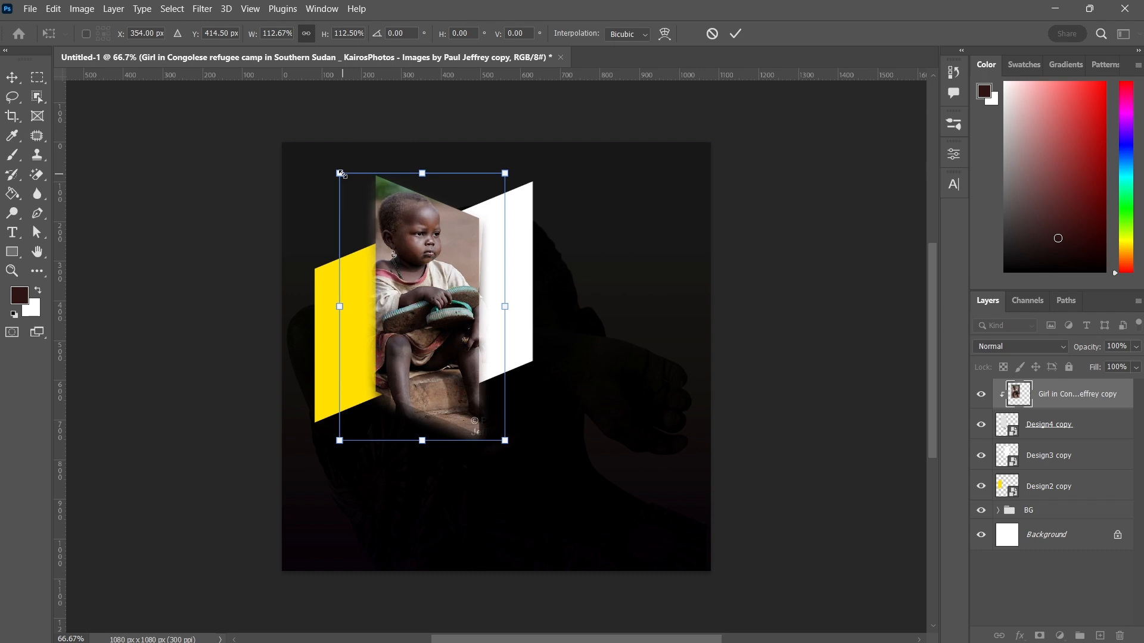
click(735, 34)
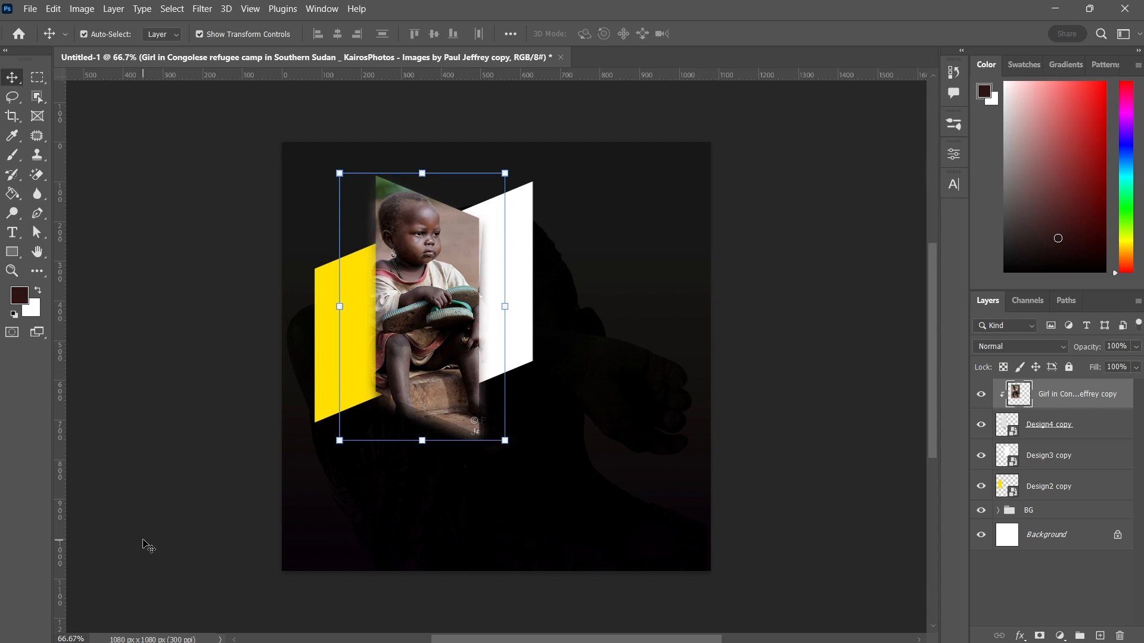
click(265, 494)
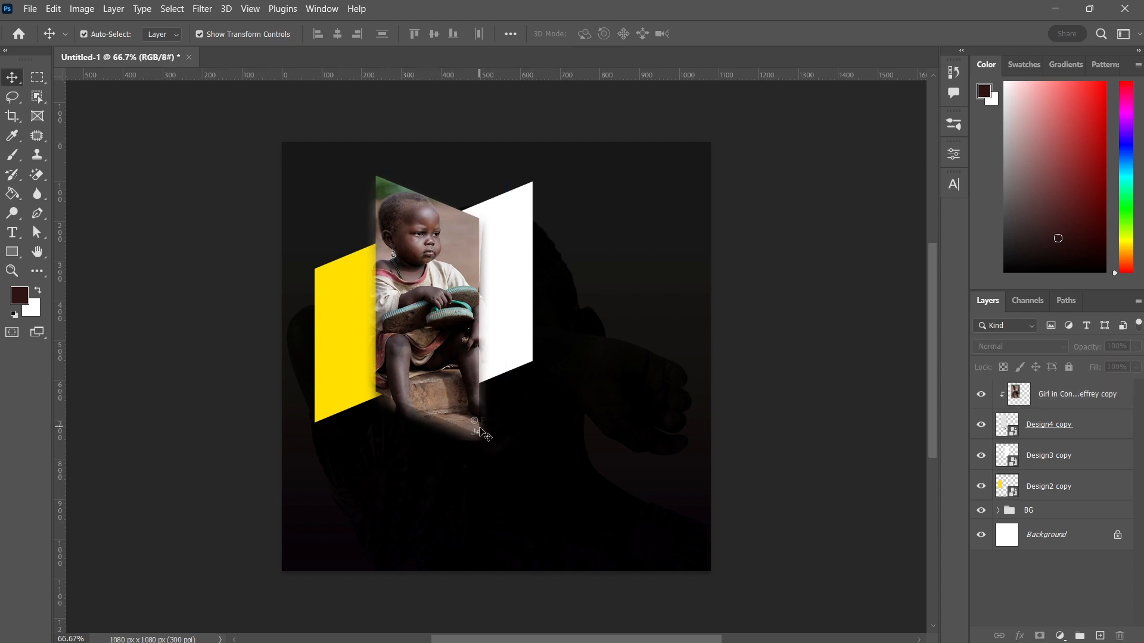
Add a layer mask to the photo and paint out its lower edge with an 80 px soft black brush
click(1090, 393)
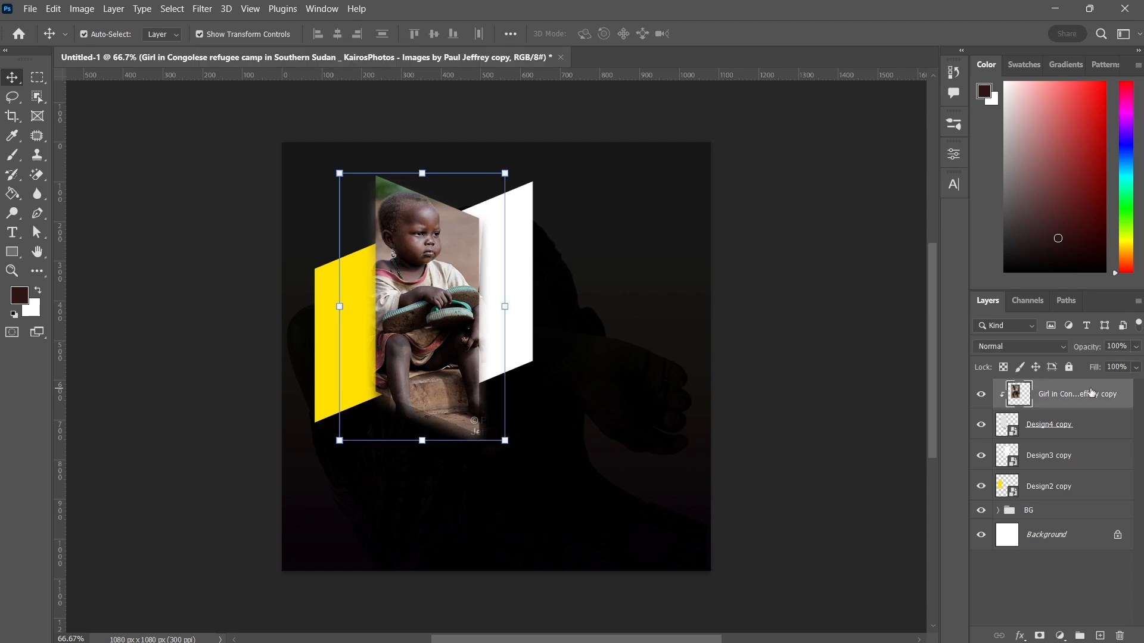
click(1041, 633)
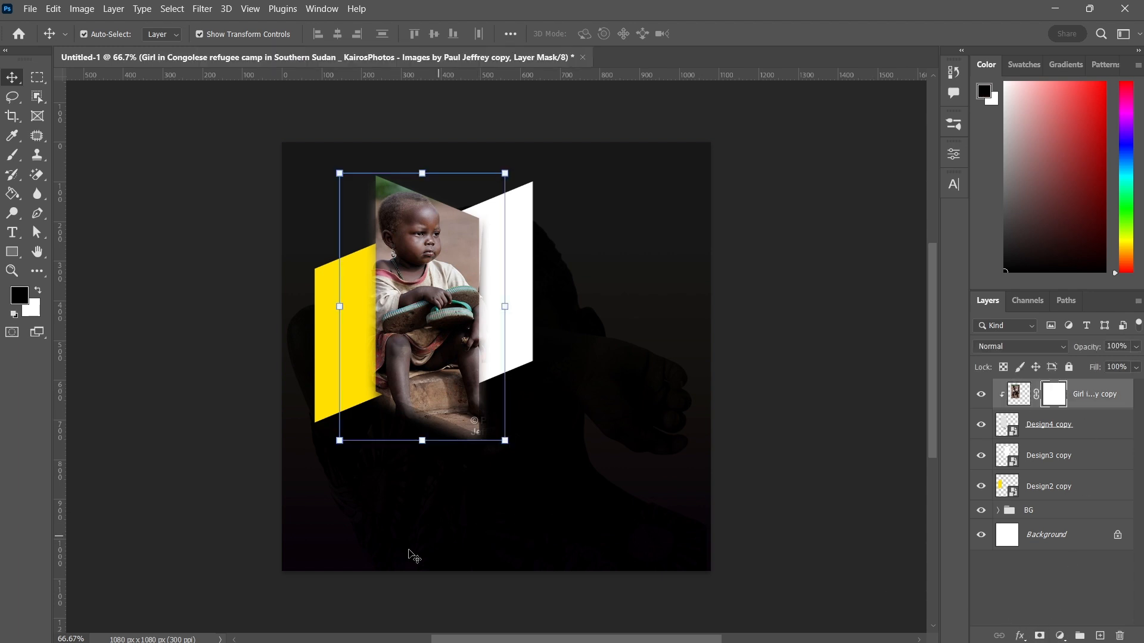
click(13, 156)
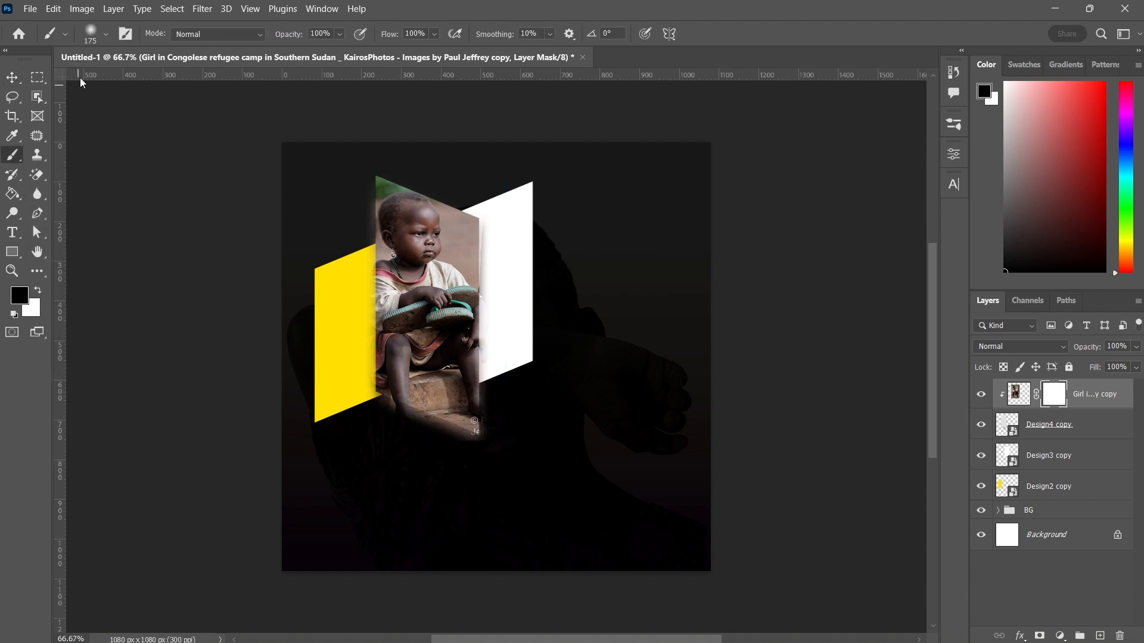
click(107, 35)
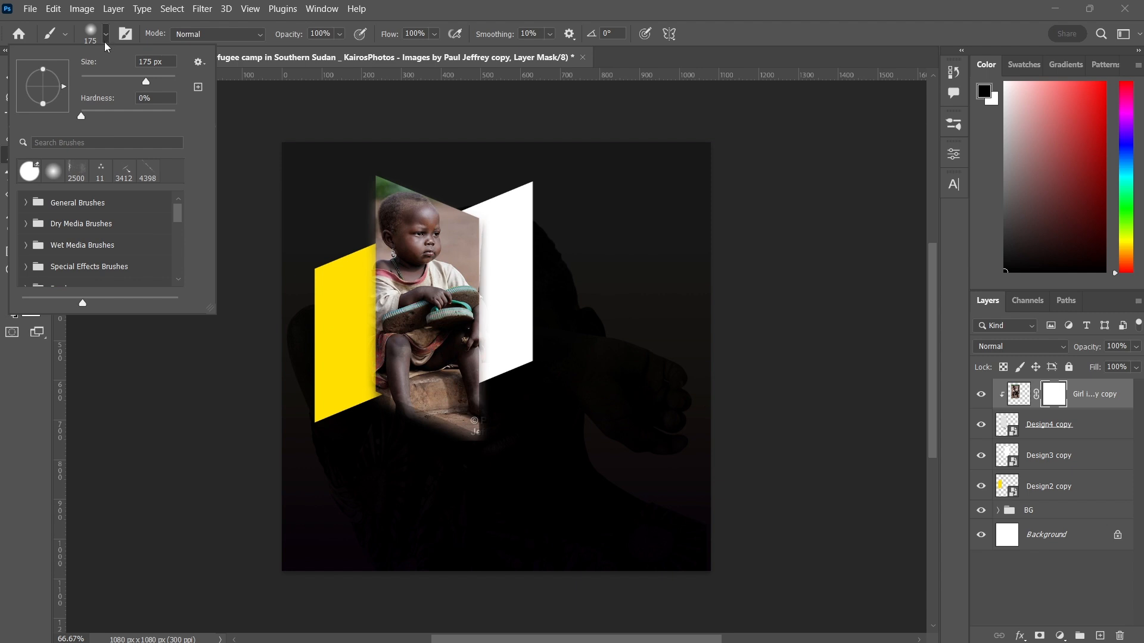
click(105, 38)
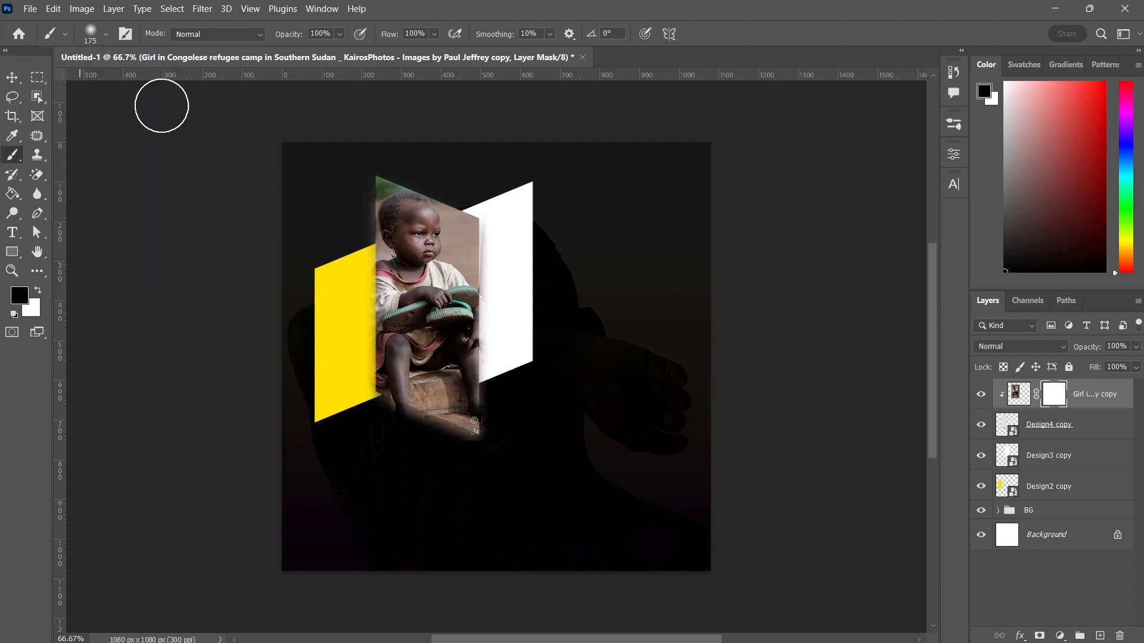
key(bracketleft)
key(bracketleft)
key(bracketleft)
key(bracketleft)
key(bracketleft)
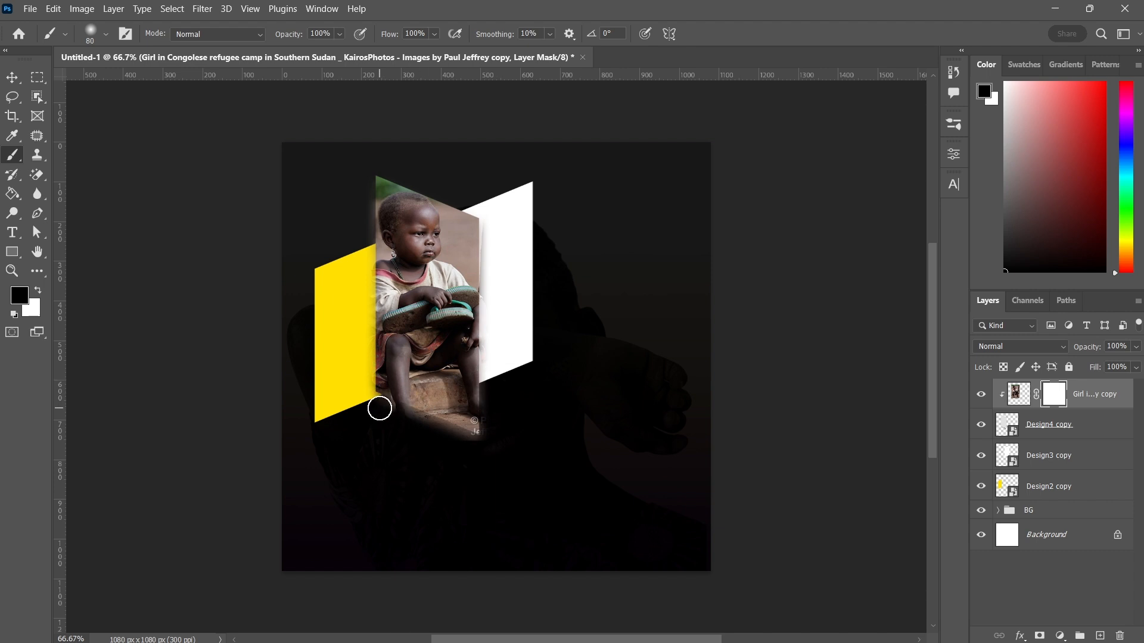
mouse_move(380, 409)
mouse_down()
mouse_move(495, 456)
mouse_move(496, 394)
mouse_move(492, 459)
mouse_up()
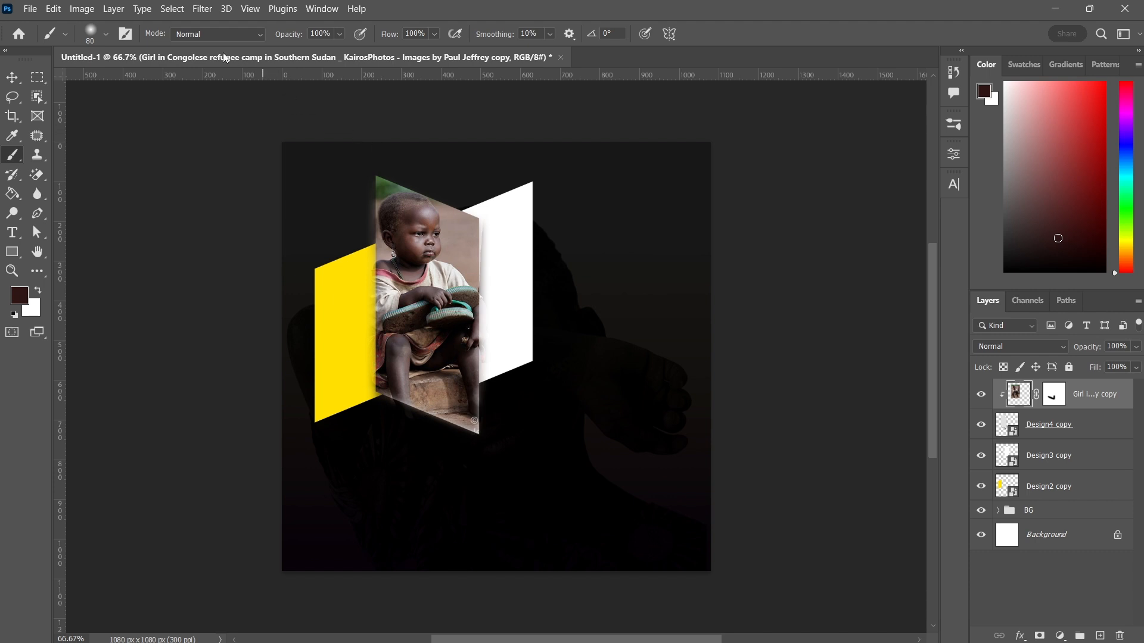
Apply Levels to the Congolese girl photo, setting the black input level to 14
click(85, 9)
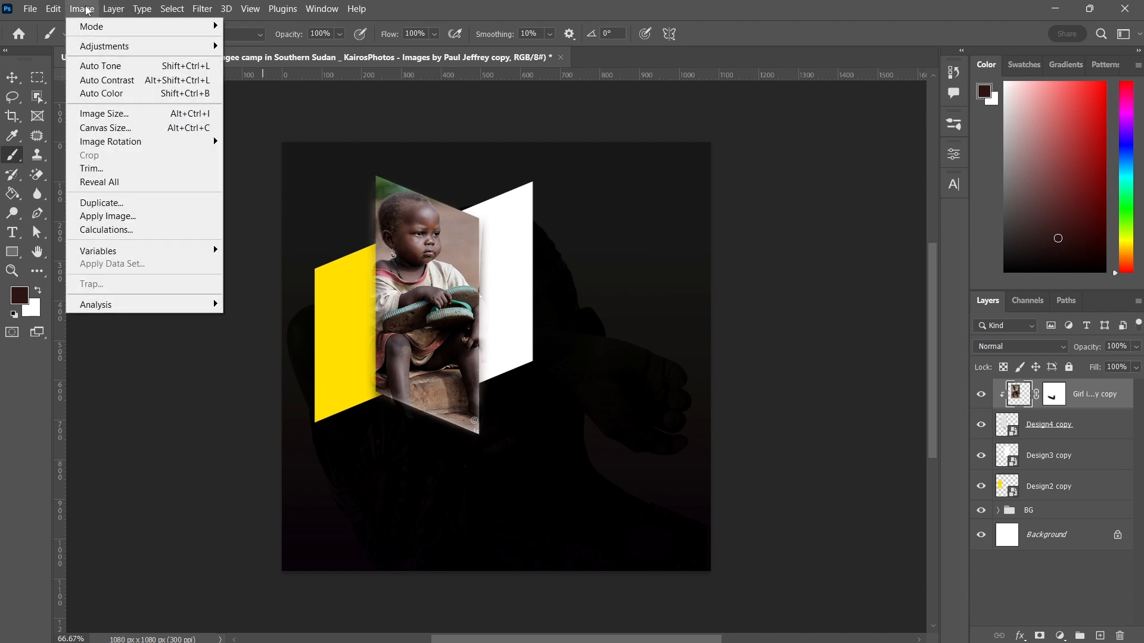
mouse_move(141, 50)
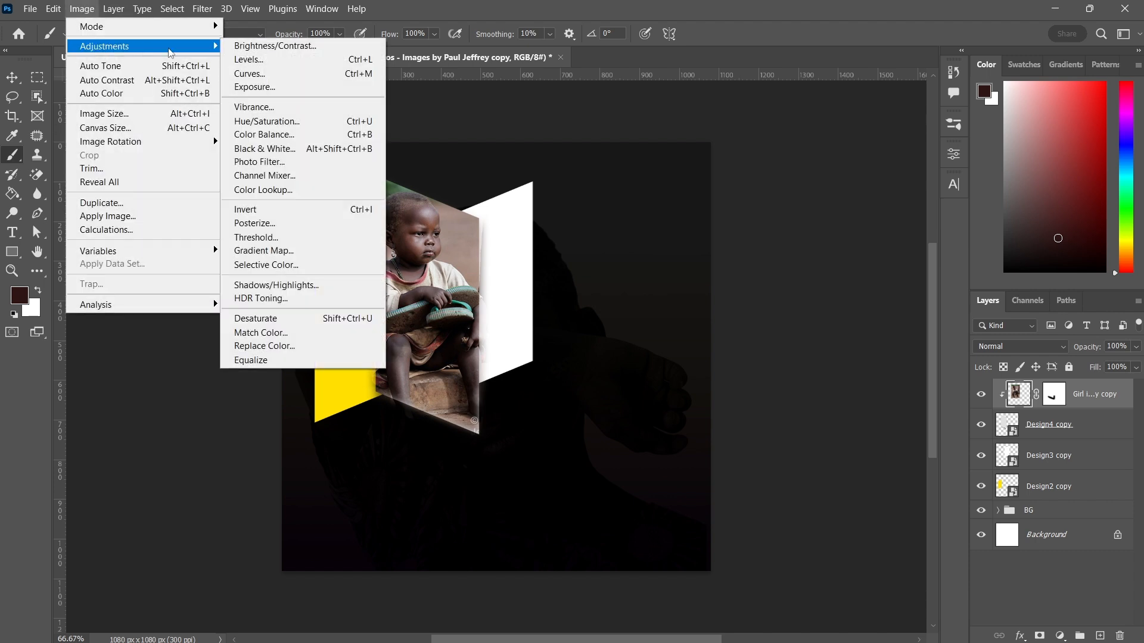
click(247, 60)
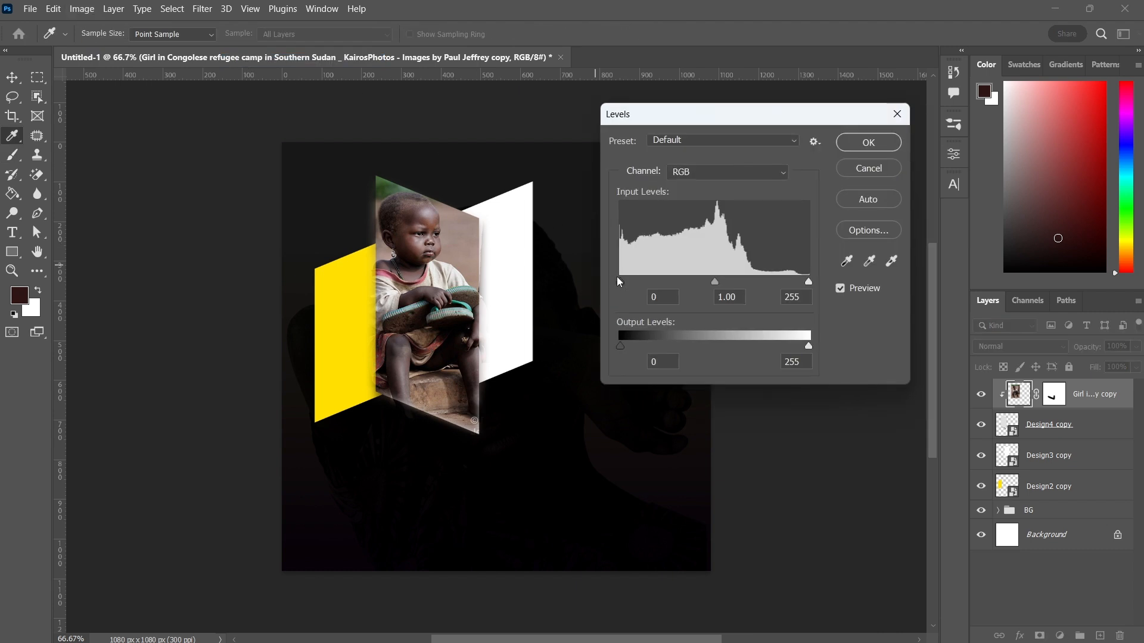
drag(617, 278, 631, 280)
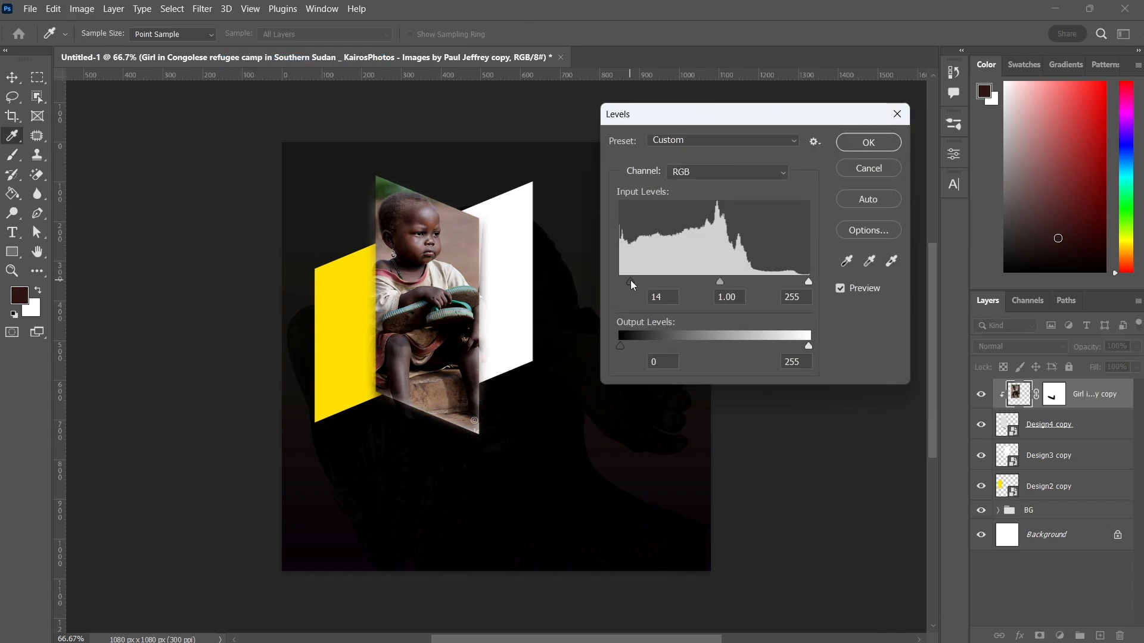
click(864, 143)
Select the Design3 copy panel and place the God bless you for giving copy photo embedded above it
key(b)
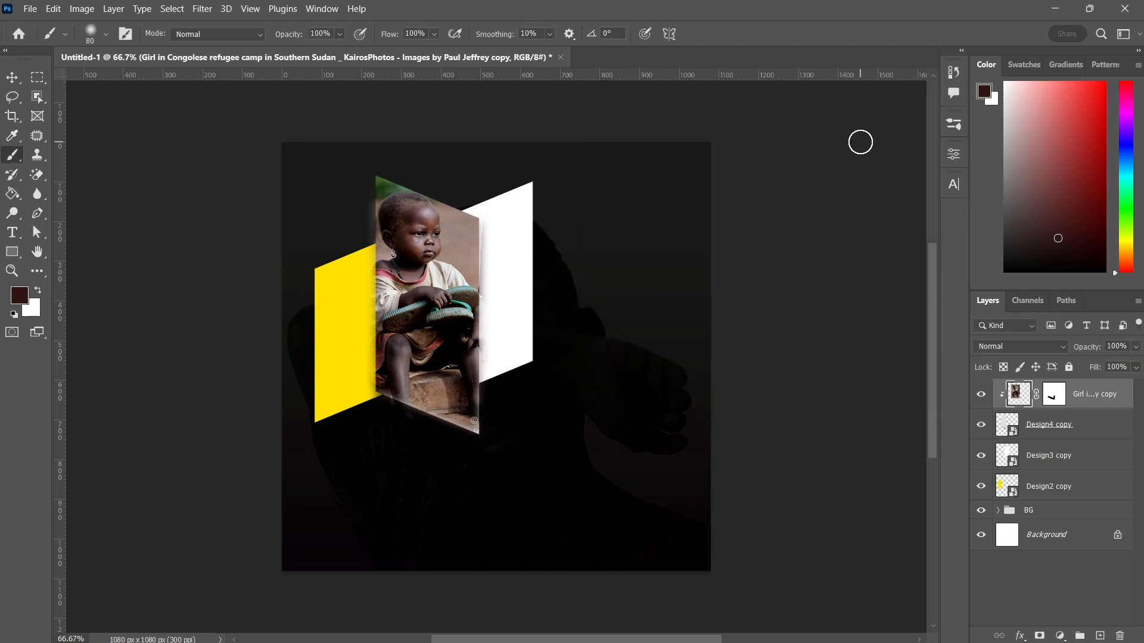
click(13, 77)
click(528, 295)
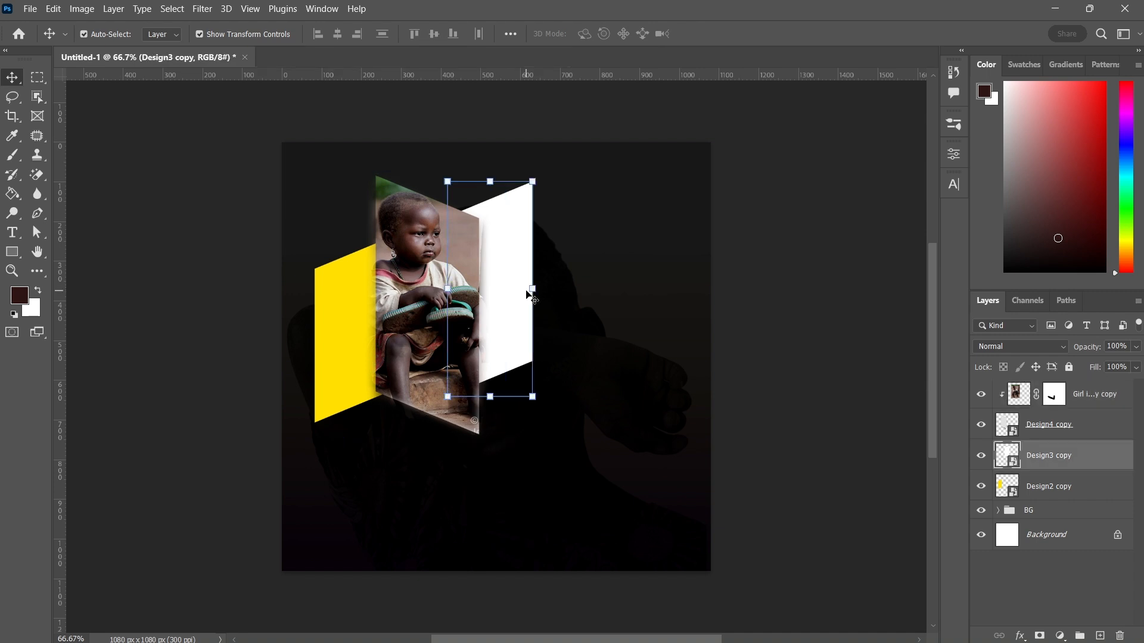
click(31, 9)
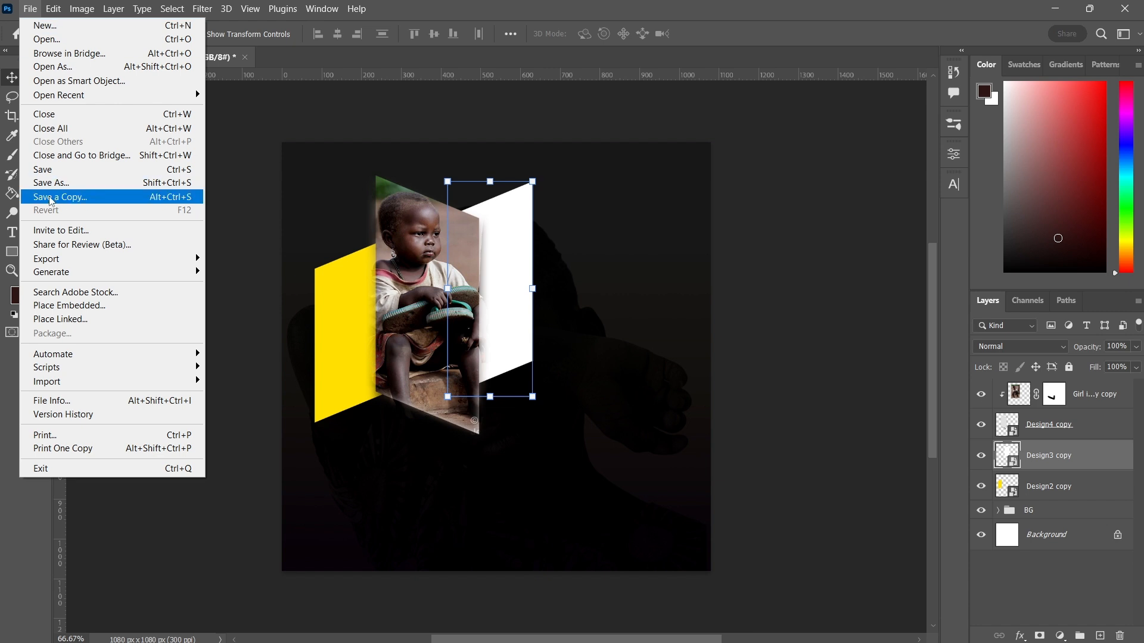
click(60, 308)
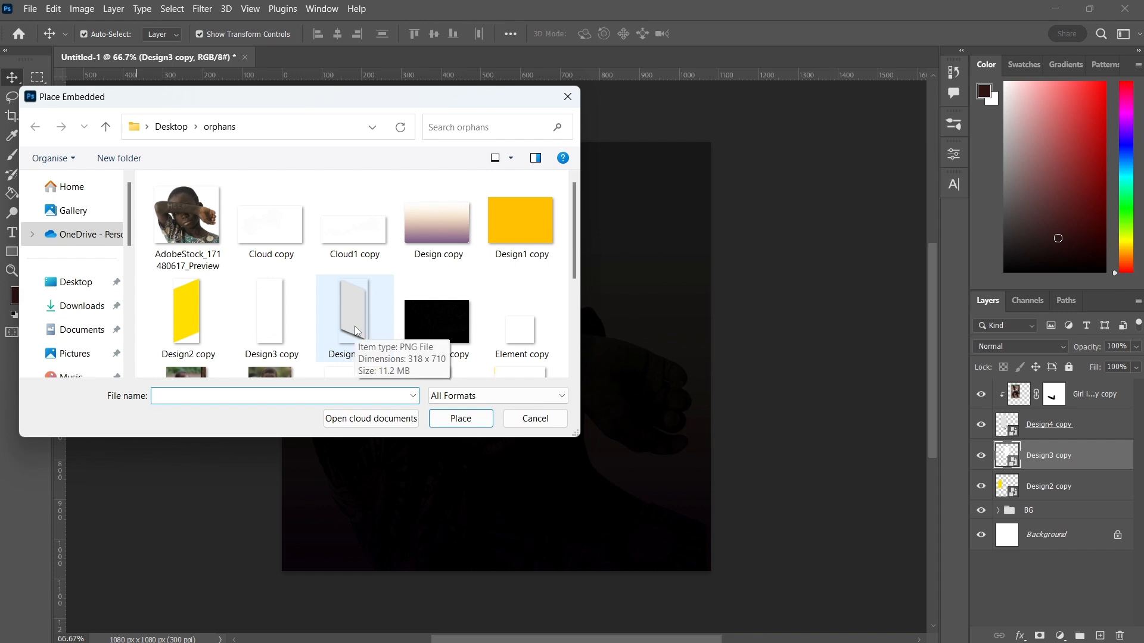
click(284, 324)
scroll(284, 323, down, 2)
click(284, 325)
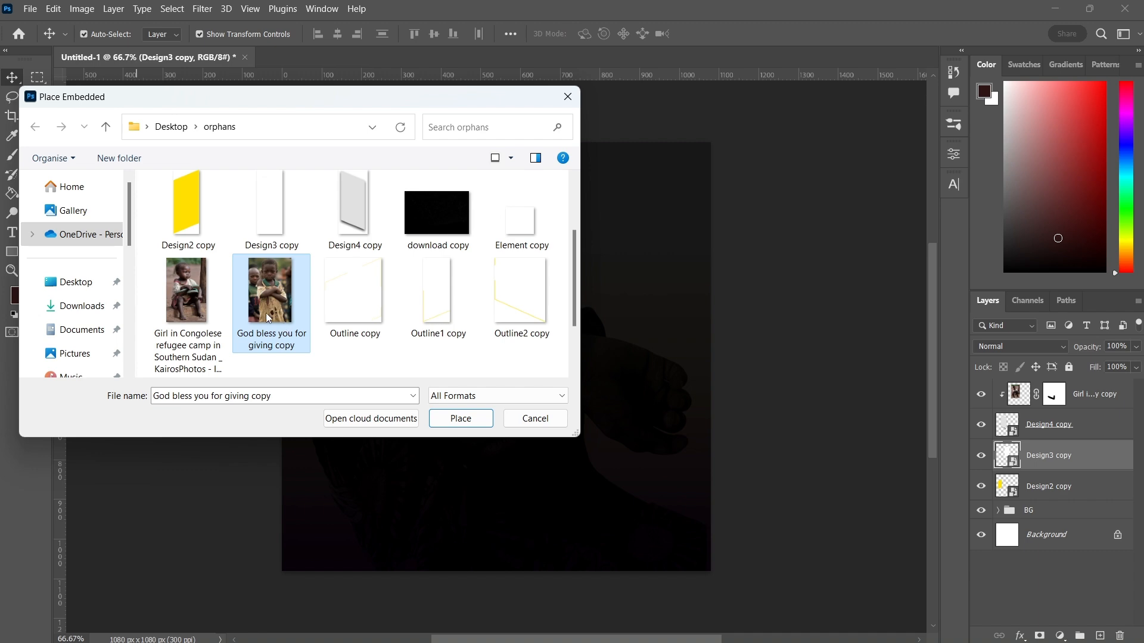
double_click(266, 310)
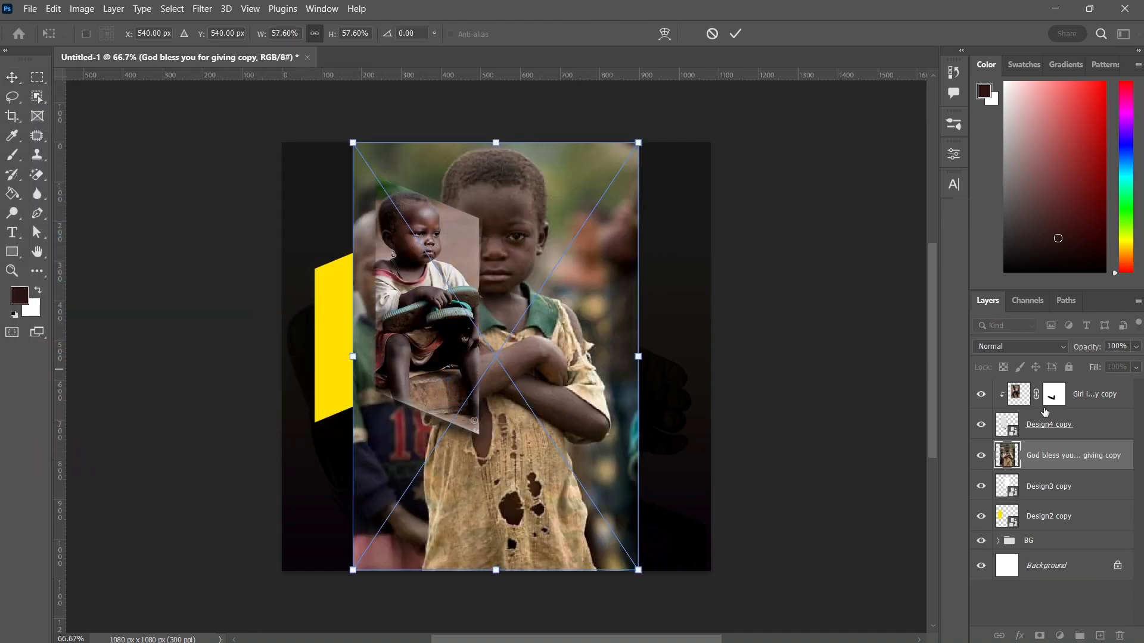
key(Return)
Rasterize the God bless you for giving copy layer and clip it to Design3 copy as a clipping mask
right_click(1044, 454)
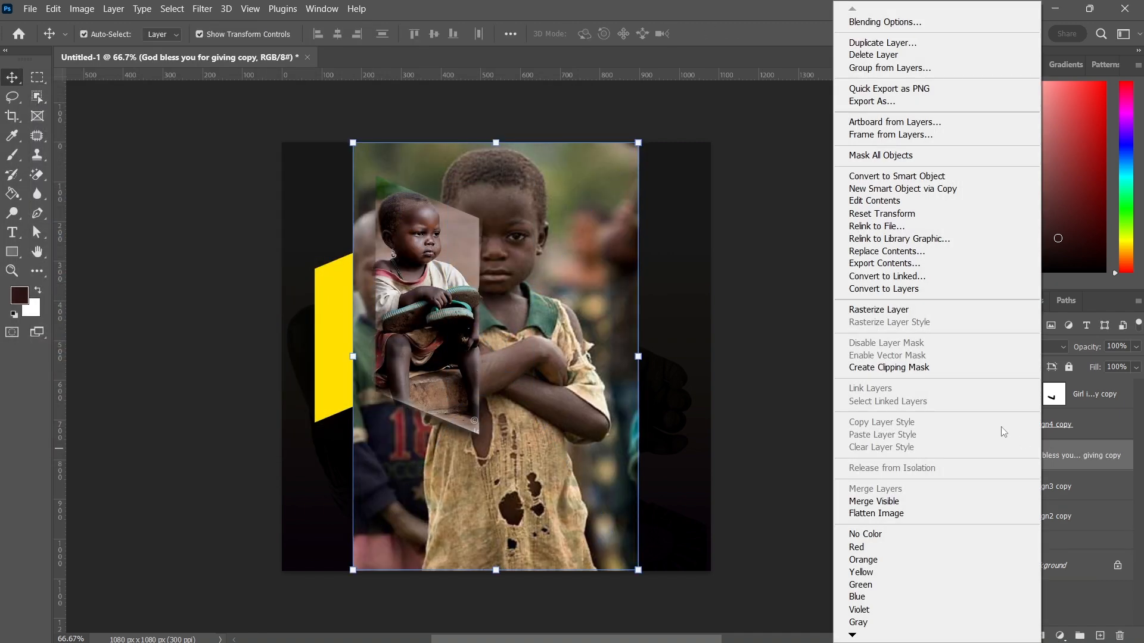
click(894, 310)
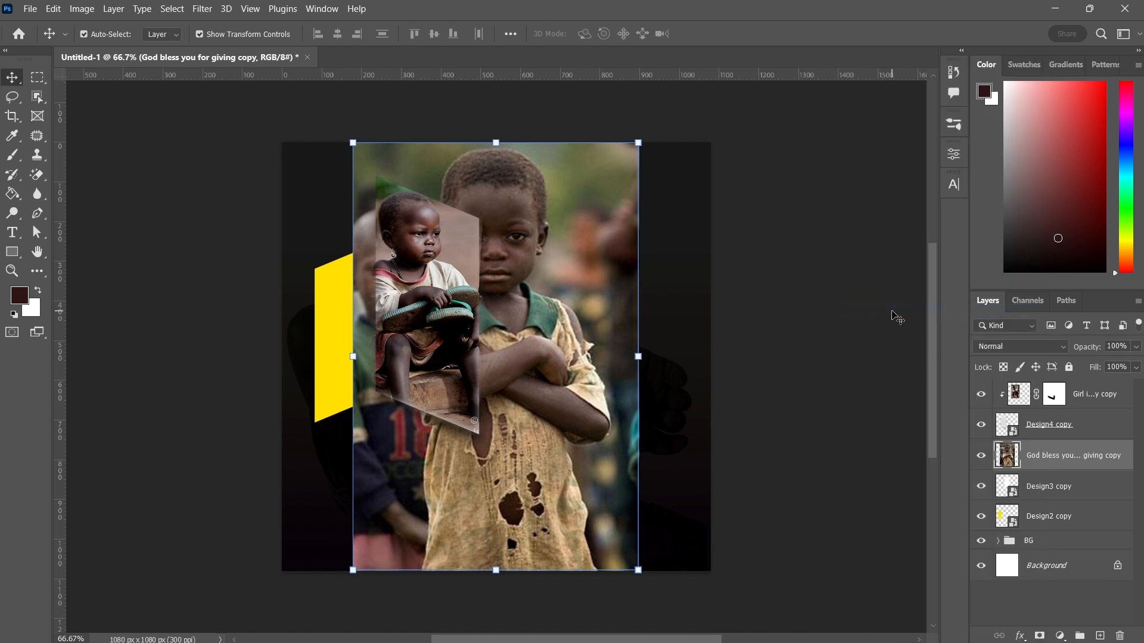
right_click(1071, 462)
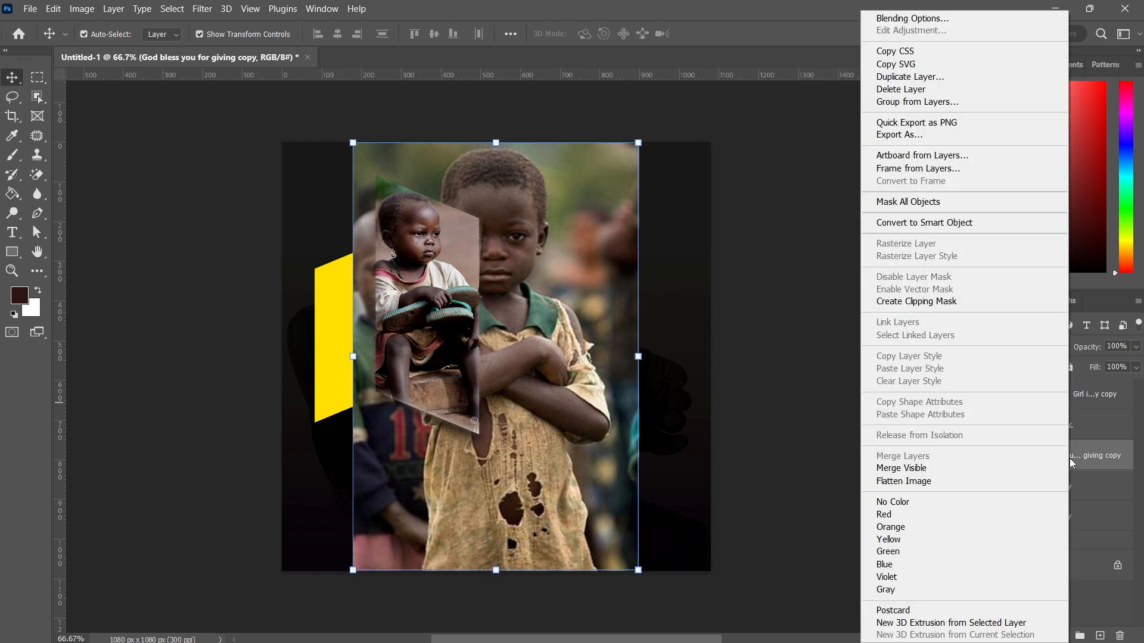
click(913, 304)
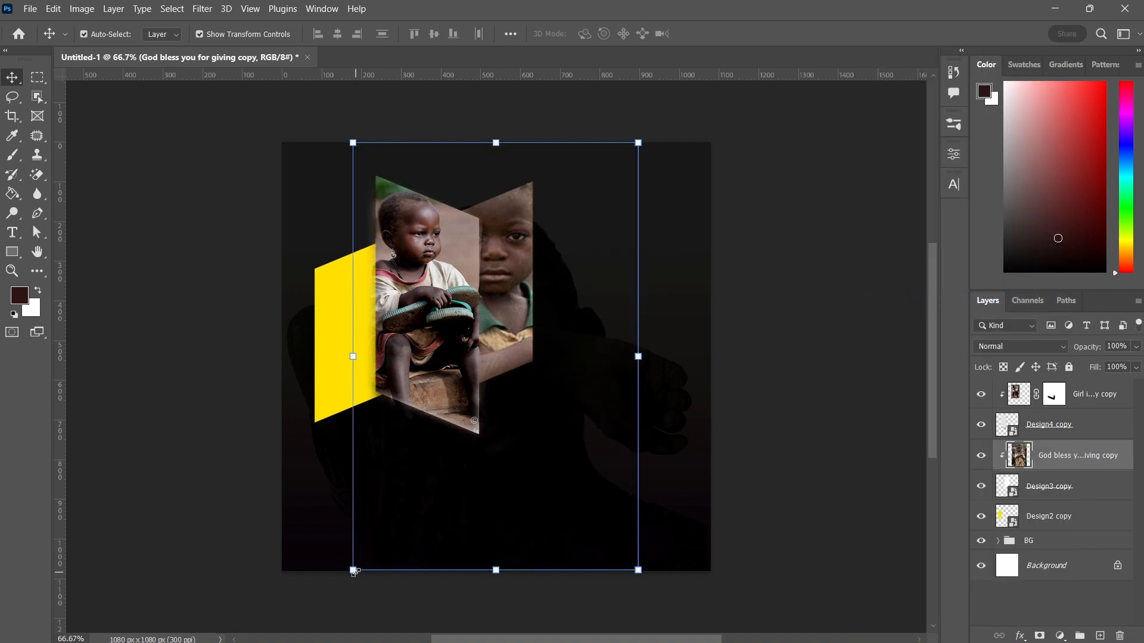
Scale the clipped photo down to about 50.83% and position it at about X 591 px, Y 367 px
drag(354, 571, 457, 470)
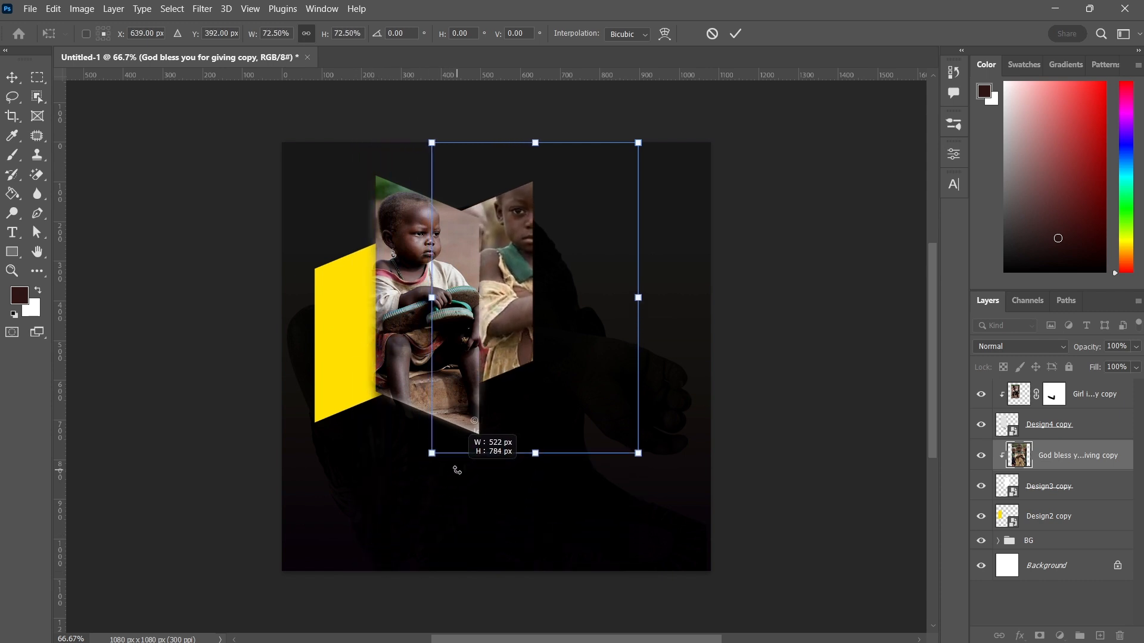
drag(638, 143, 610, 168)
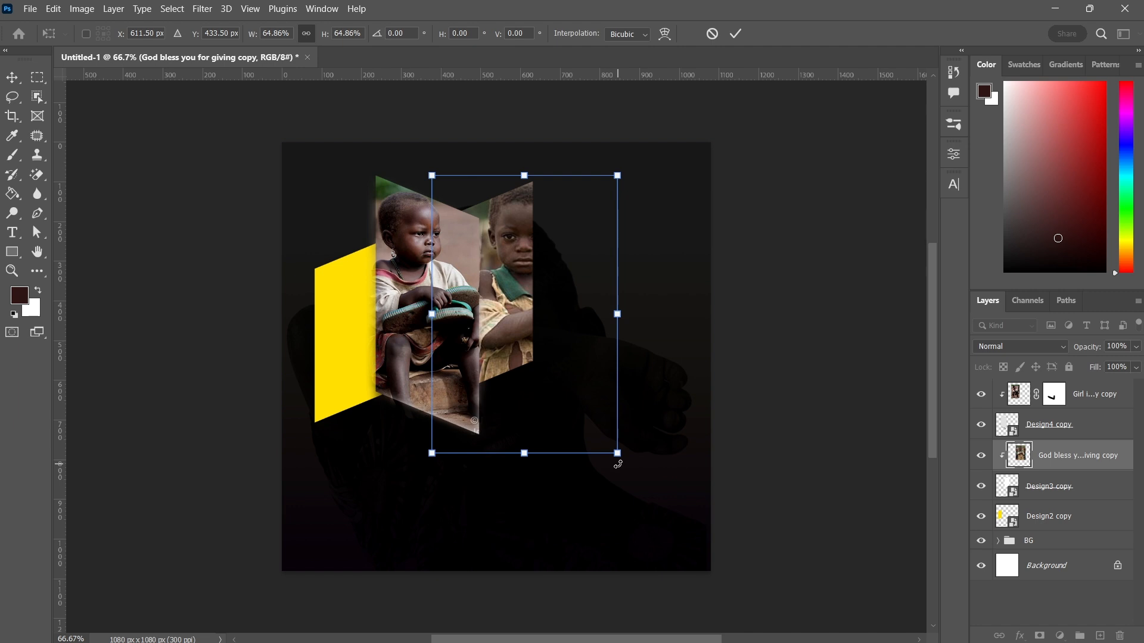
drag(620, 456, 574, 427)
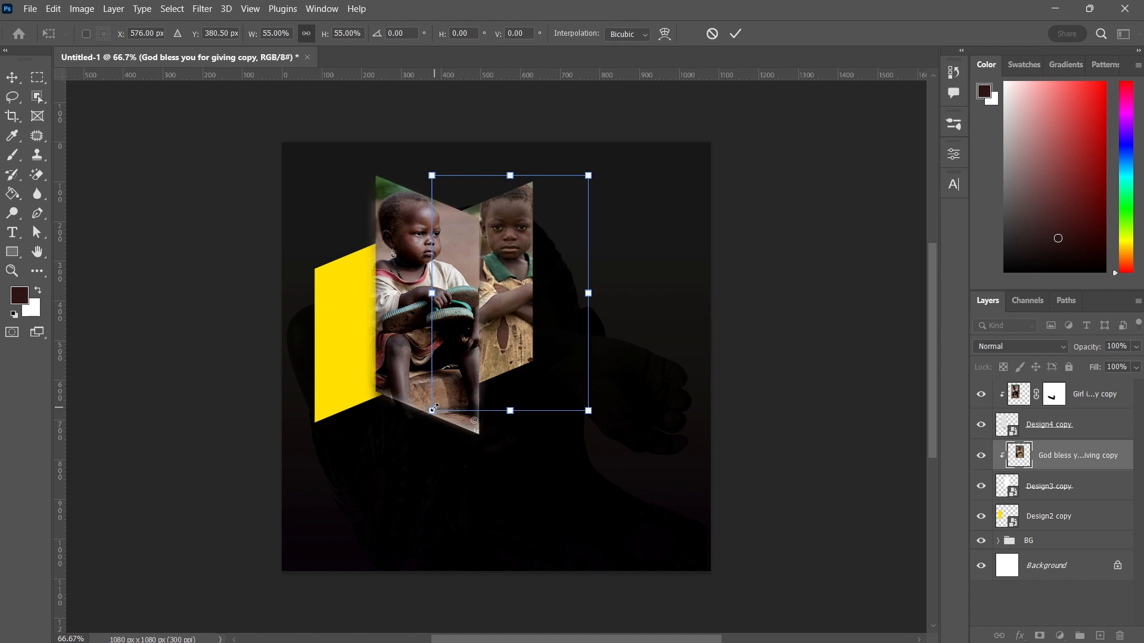
drag(432, 176, 436, 180)
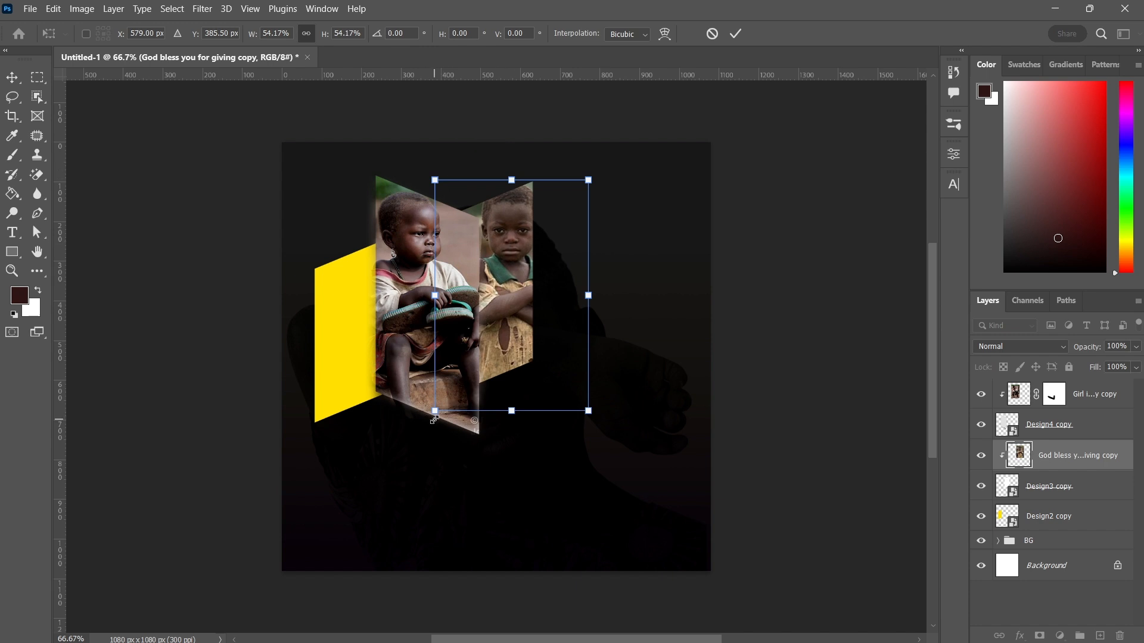
drag(434, 412, 444, 397)
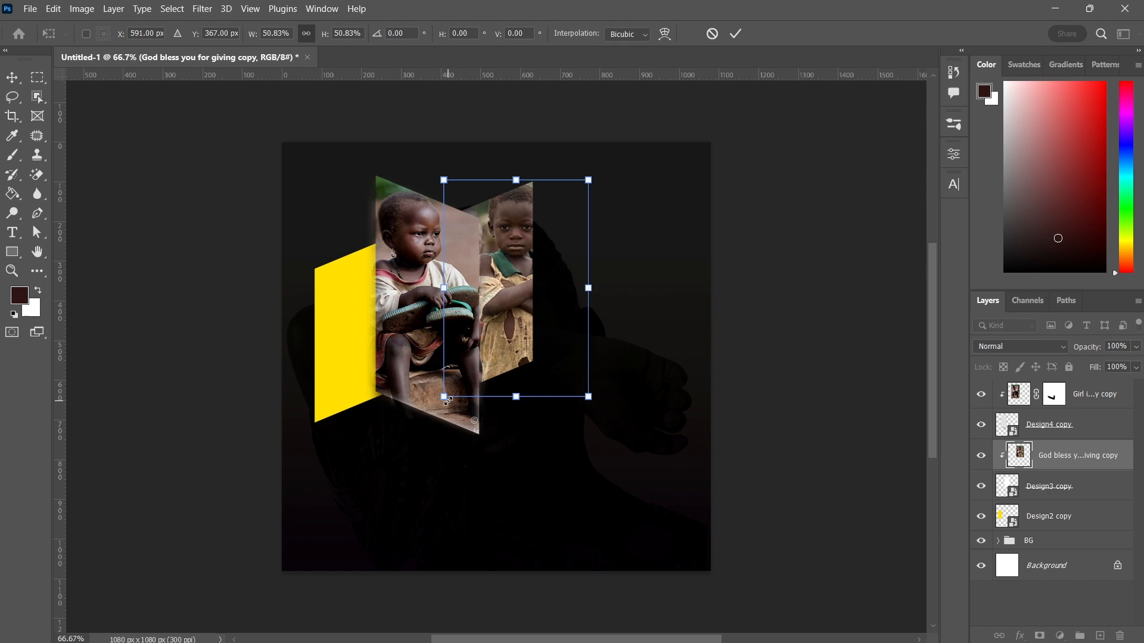
click(736, 33)
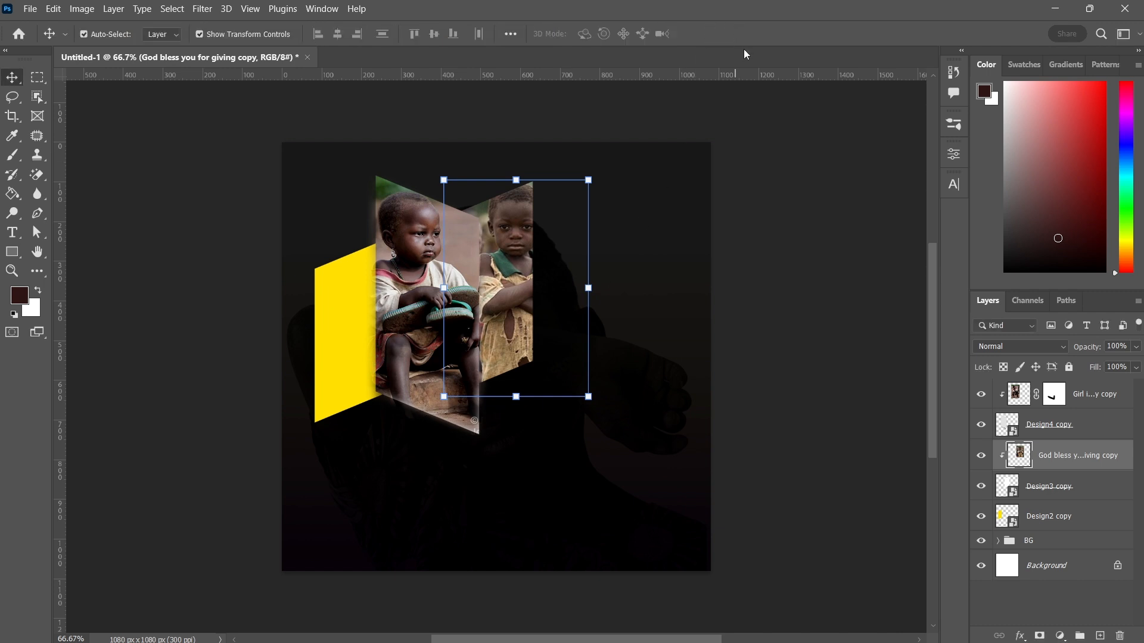
Apply Levels to the God bless you for giving copy photo, setting the black input level to 12
click(89, 9)
mouse_move(108, 49)
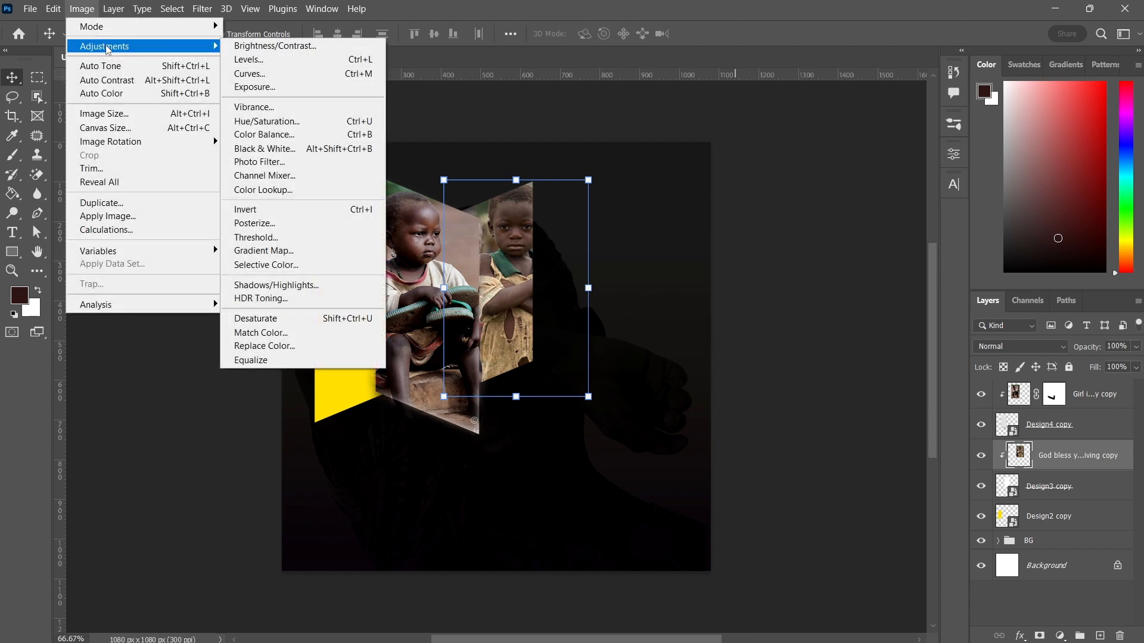
click(250, 60)
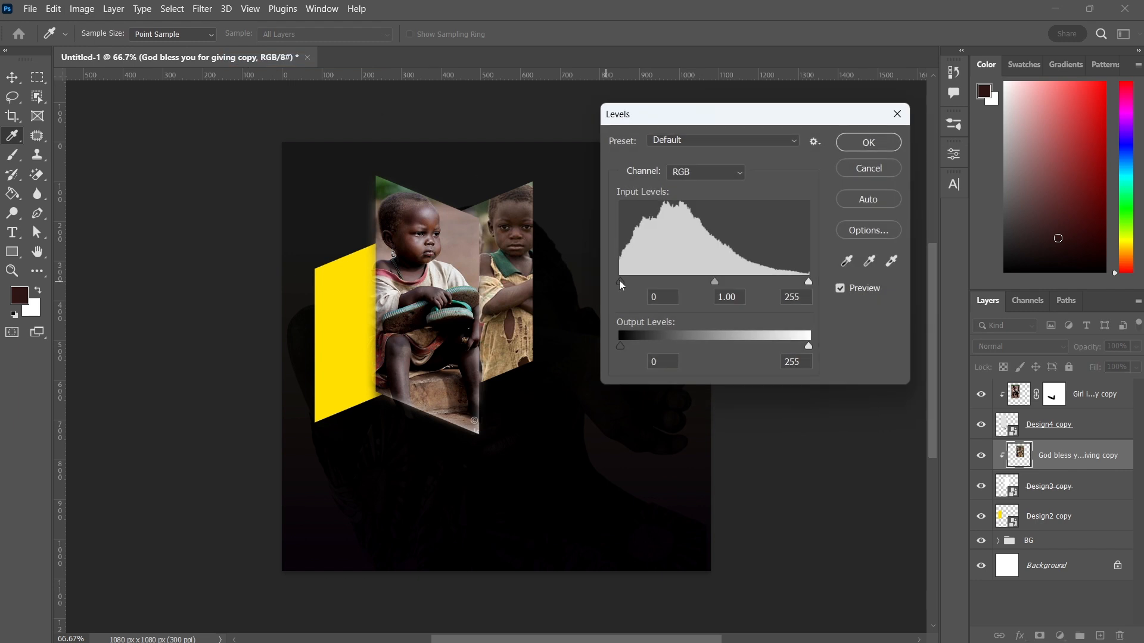
drag(620, 280, 623, 280)
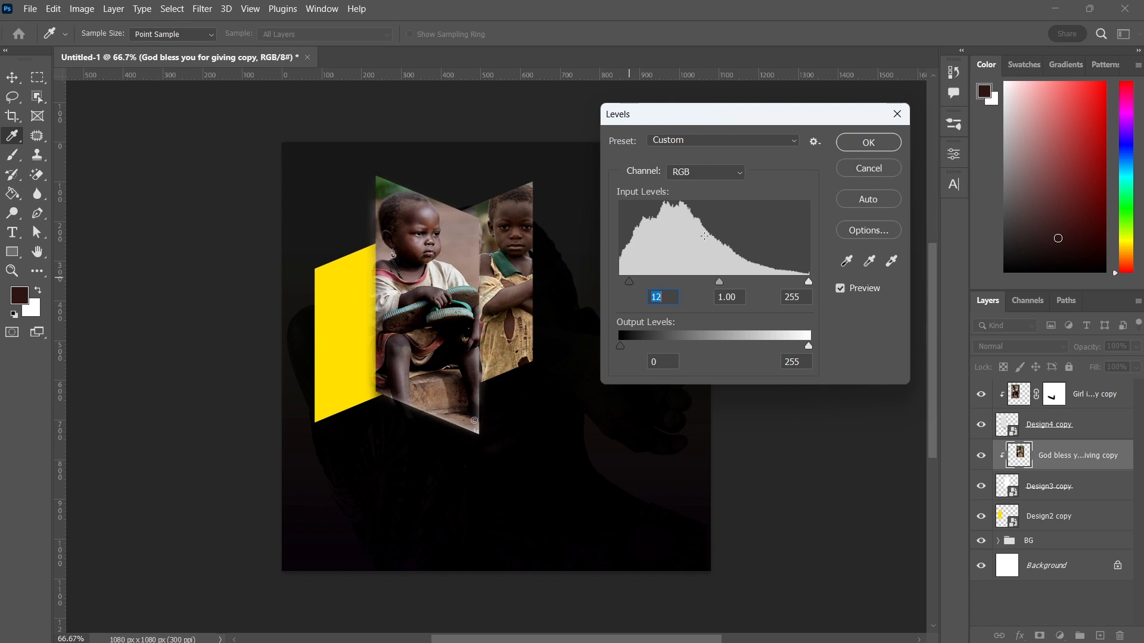
click(858, 145)
Select the yellow Design2 copy panel, place the Why I love Nigeria! copy photo embedded above it, and shift it left
key(v)
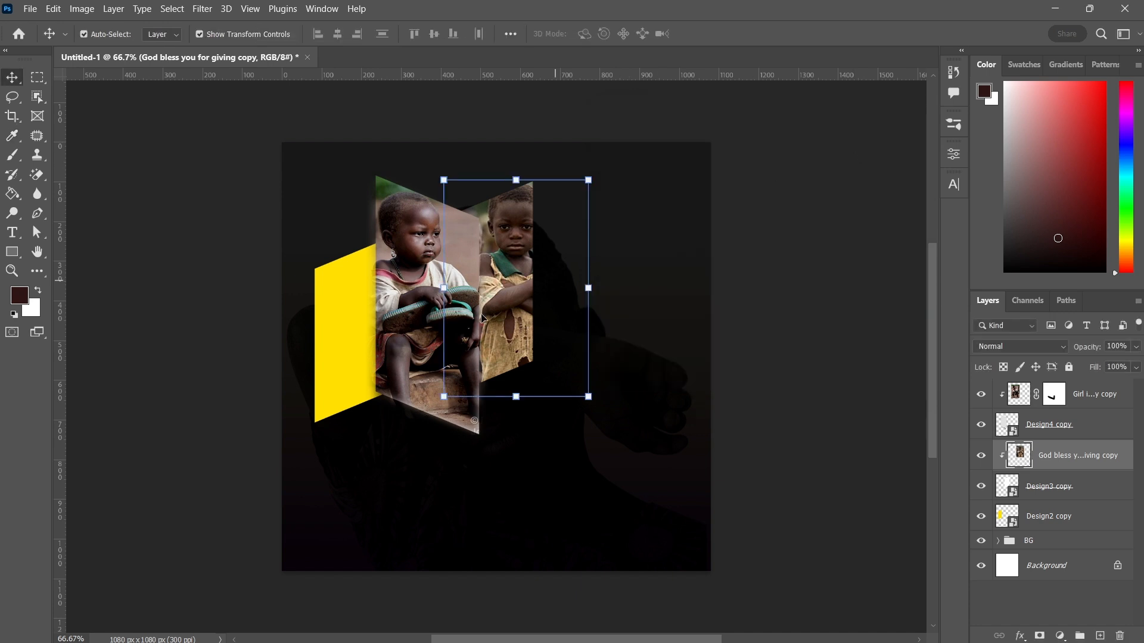
click(344, 375)
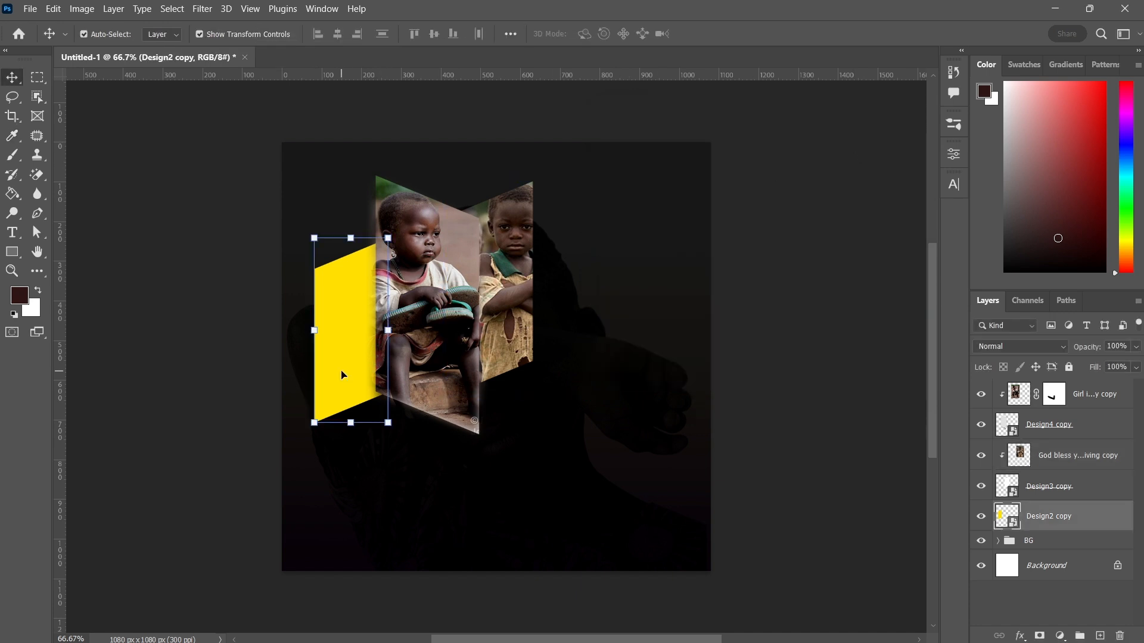
click(33, 11)
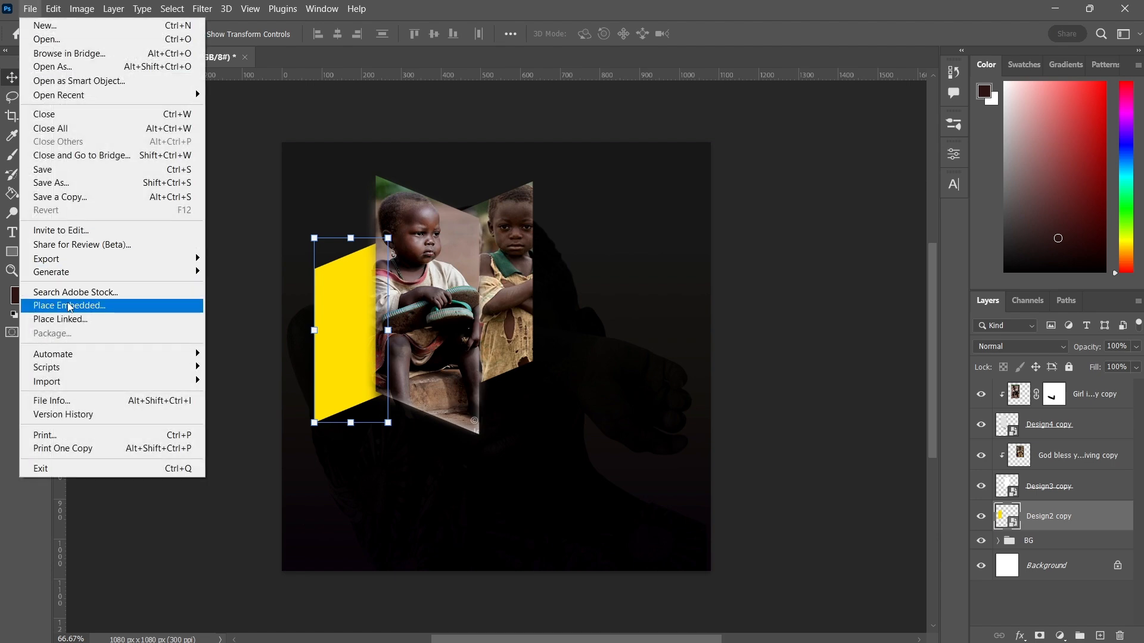
click(70, 307)
click(356, 320)
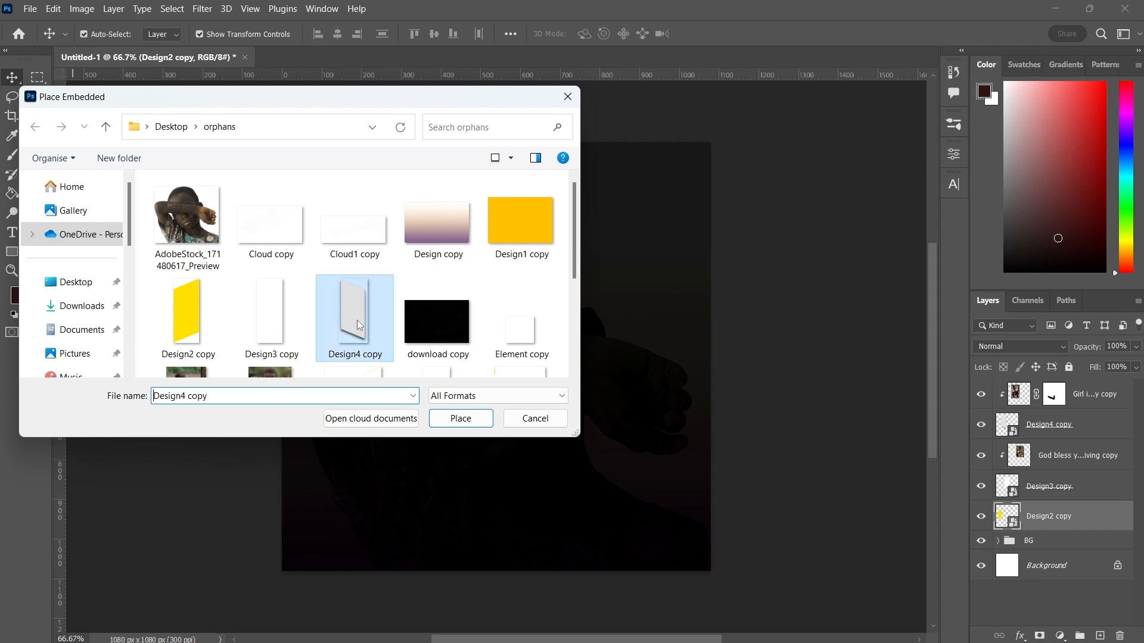
key(Down)
key(Down)
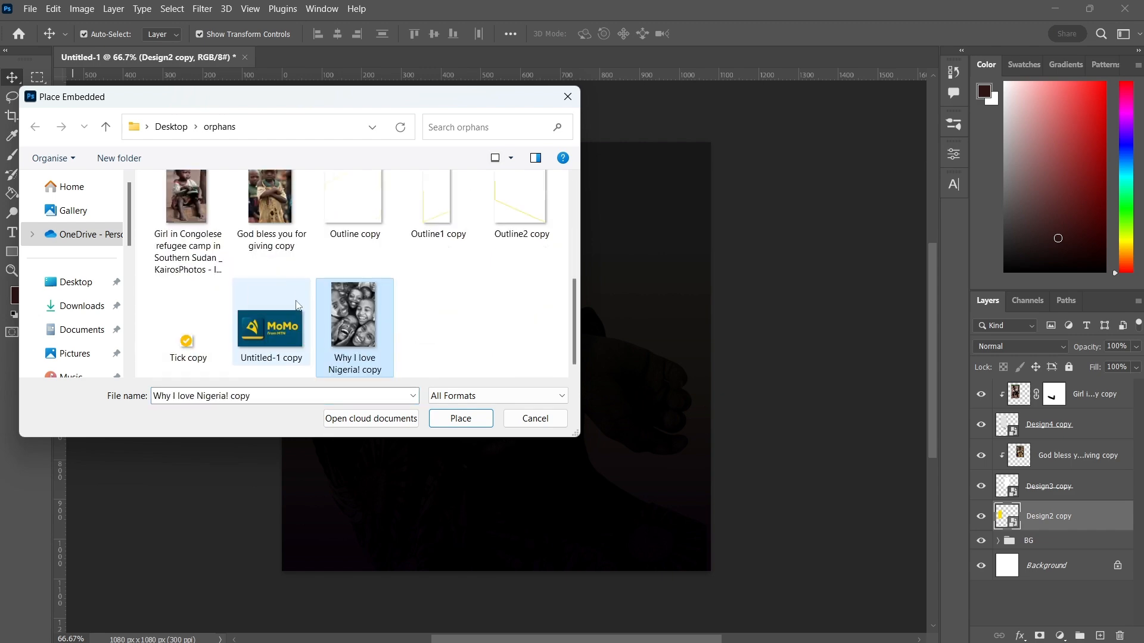
key(Return)
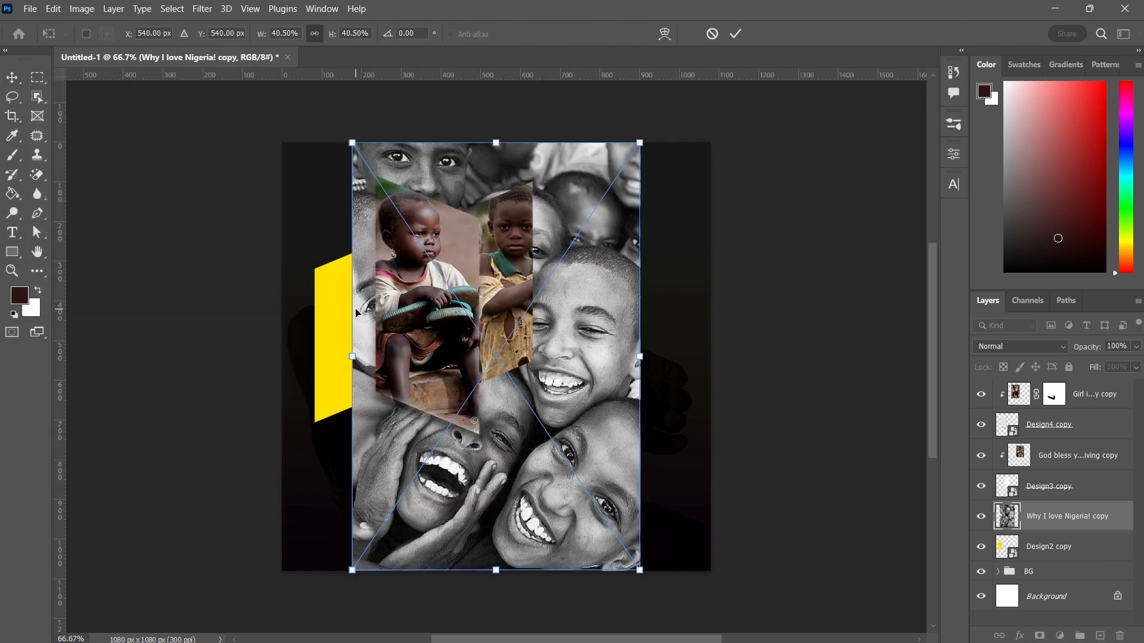
drag(593, 374, 476, 375)
key(Return)
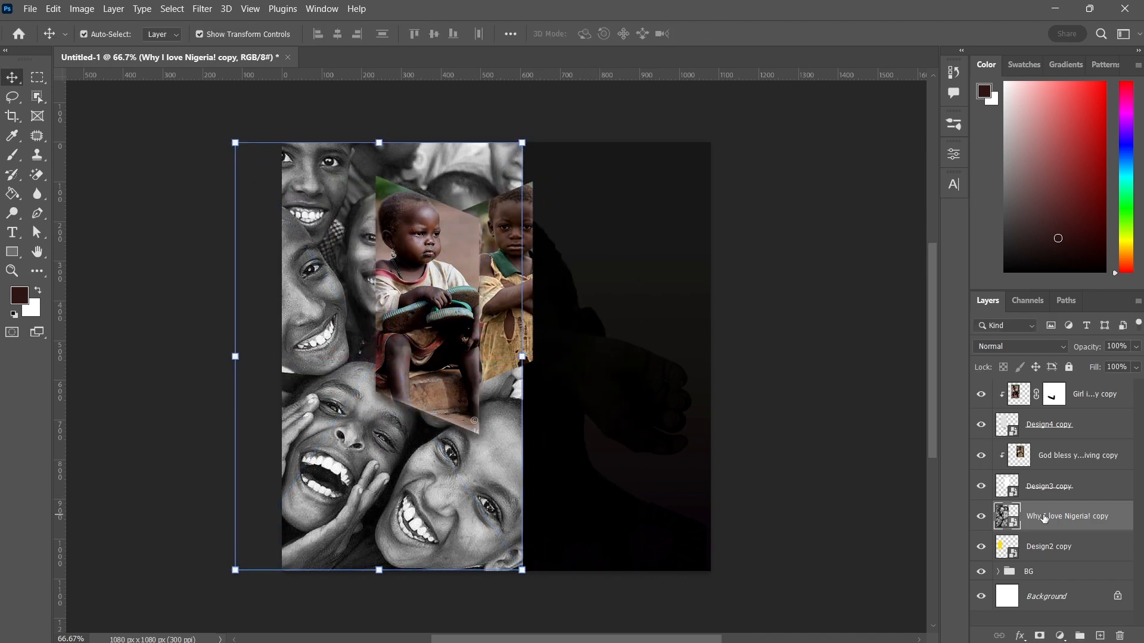
Rasterize the Why I love Nigeria! copy layer and clip it to Design2 copy as a clipping mask
right_click(1047, 518)
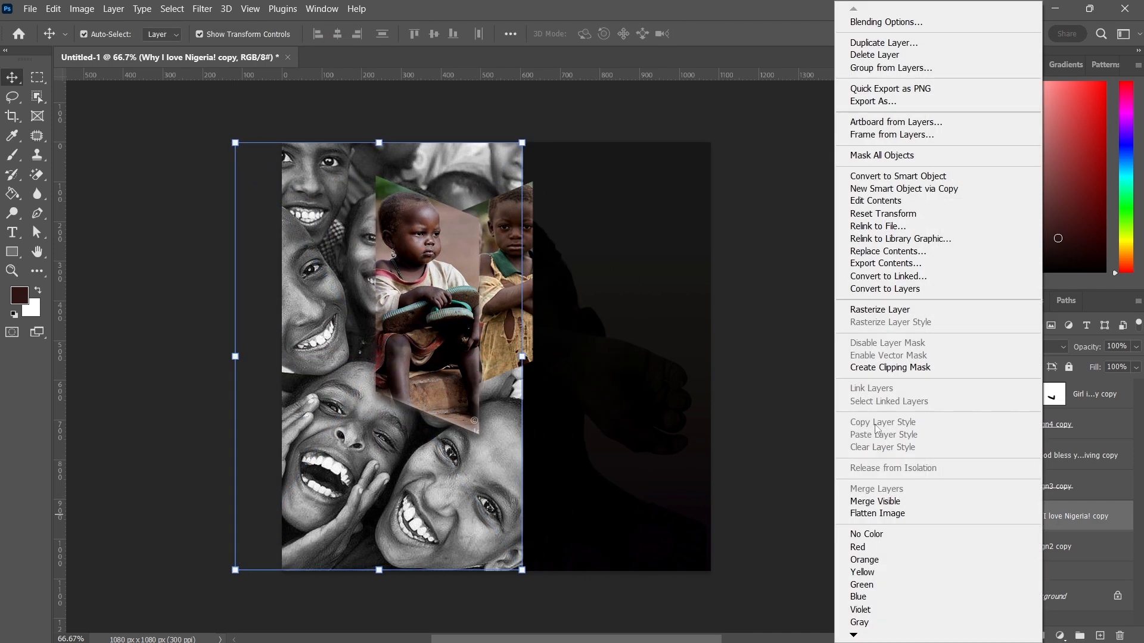
click(880, 310)
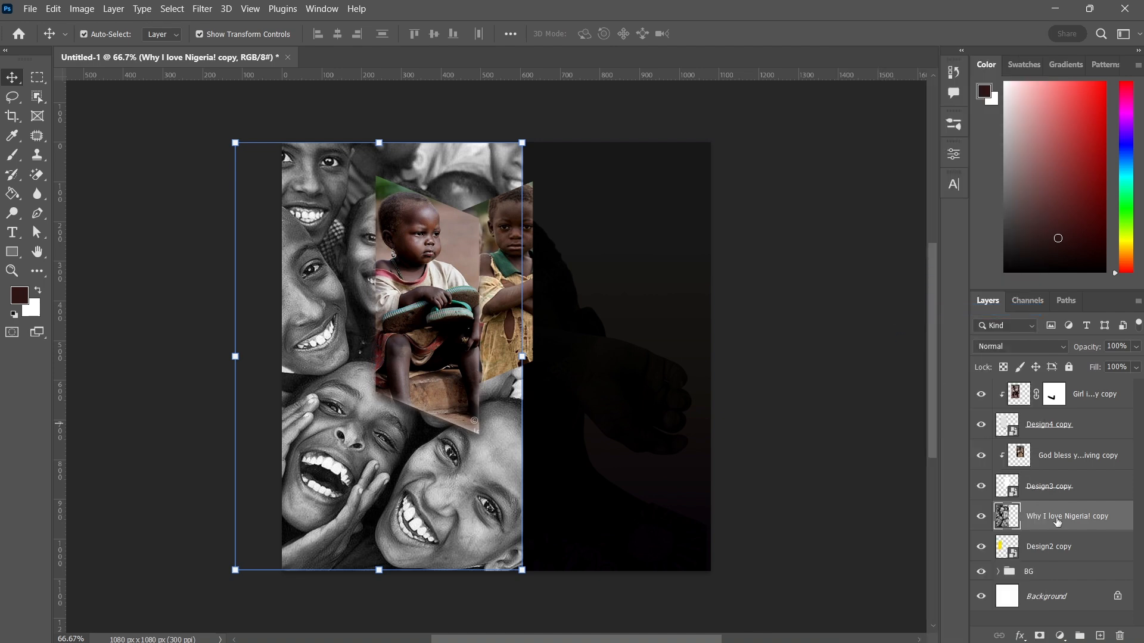
right_click(1060, 522)
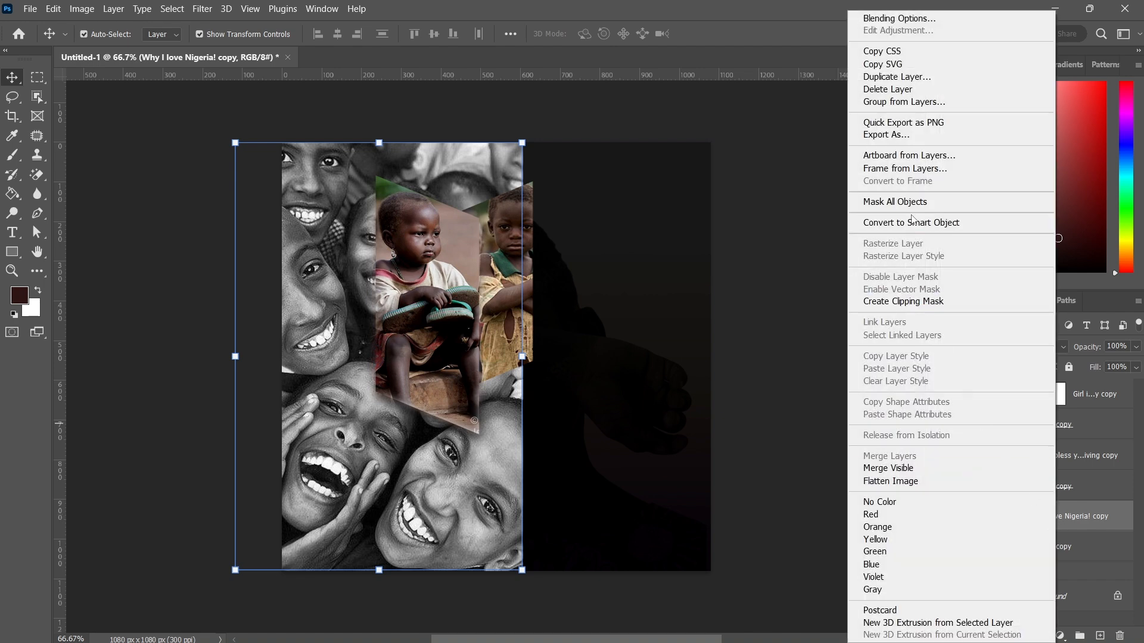
click(898, 301)
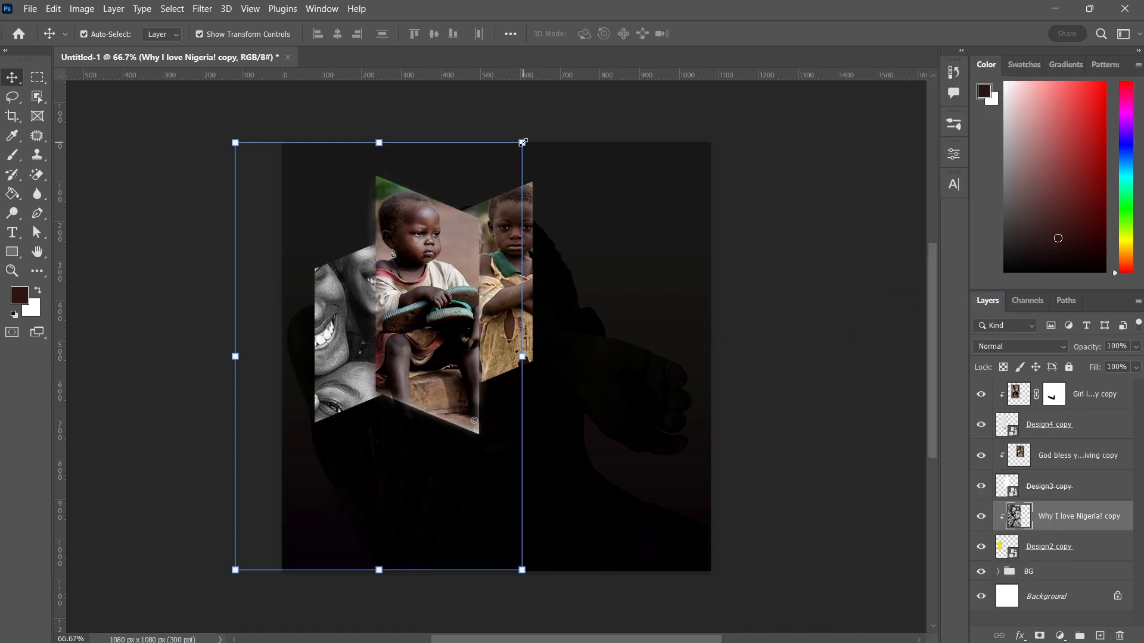
Scale the Why I love Nigeria! copy photo down to about 43.45% and position it at about X 223.5 px, Y 482 px
drag(522, 143, 460, 235)
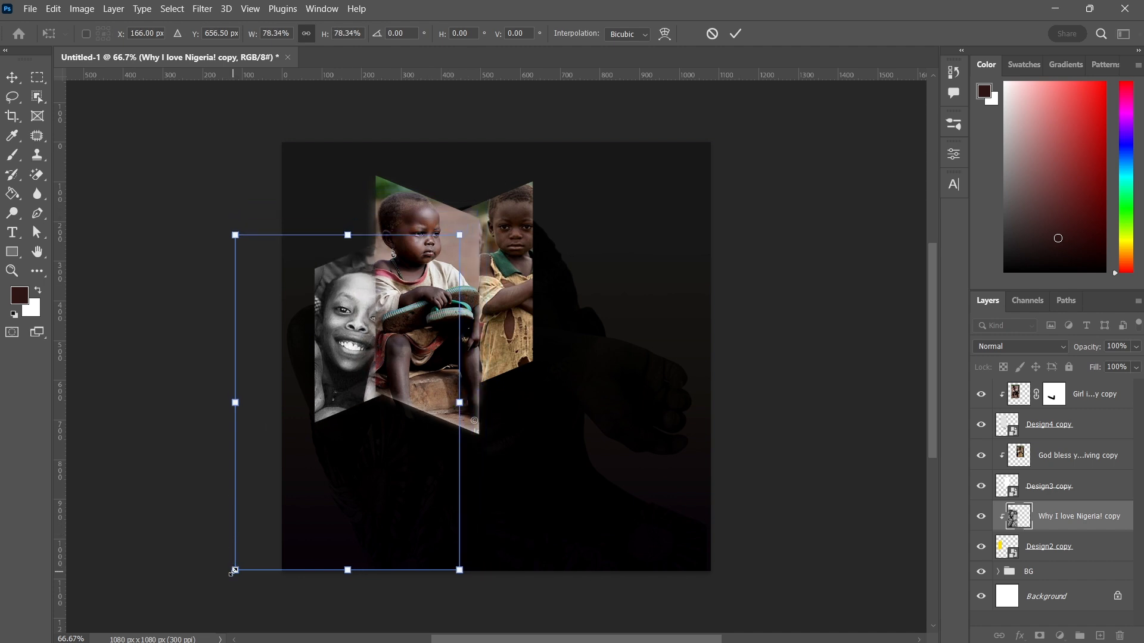
drag(235, 571, 305, 468)
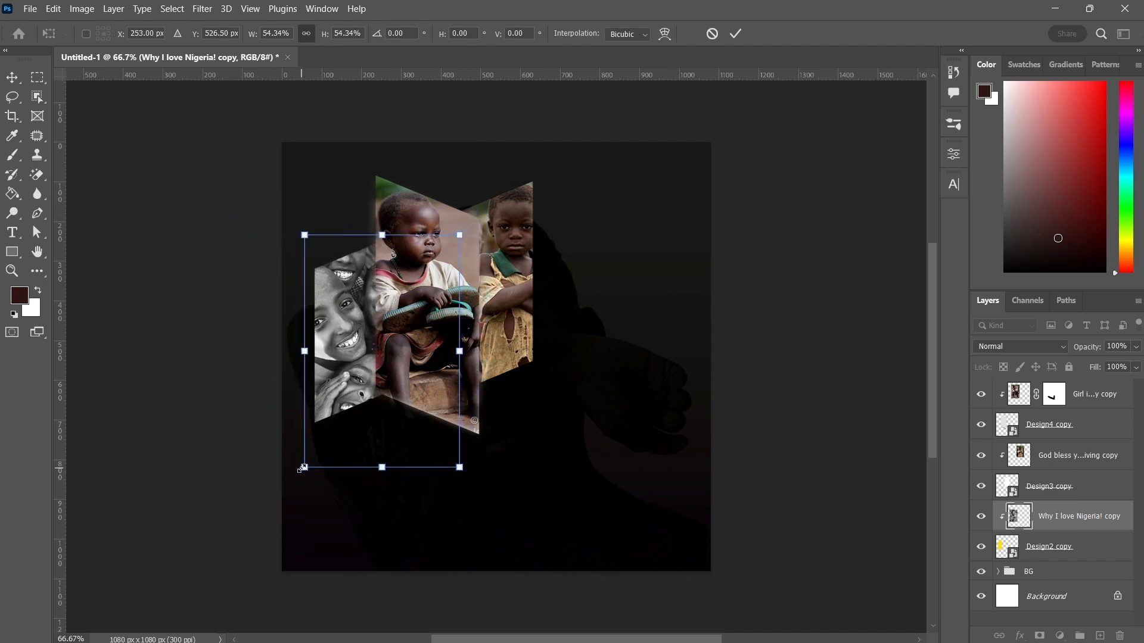
drag(460, 468, 433, 427)
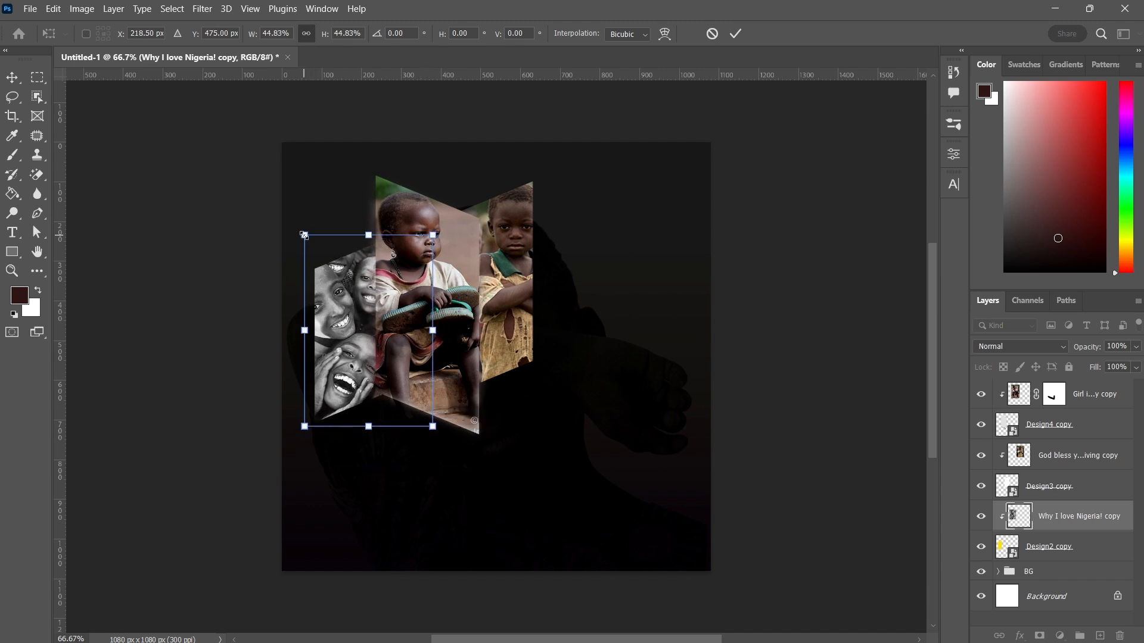
drag(303, 234, 308, 239)
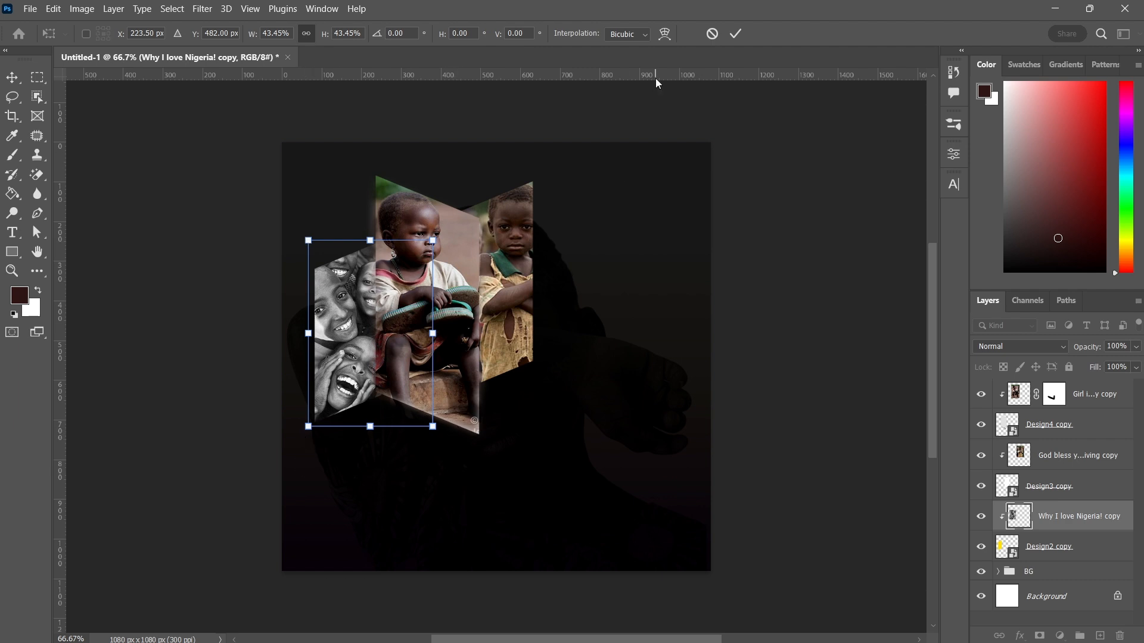
click(736, 34)
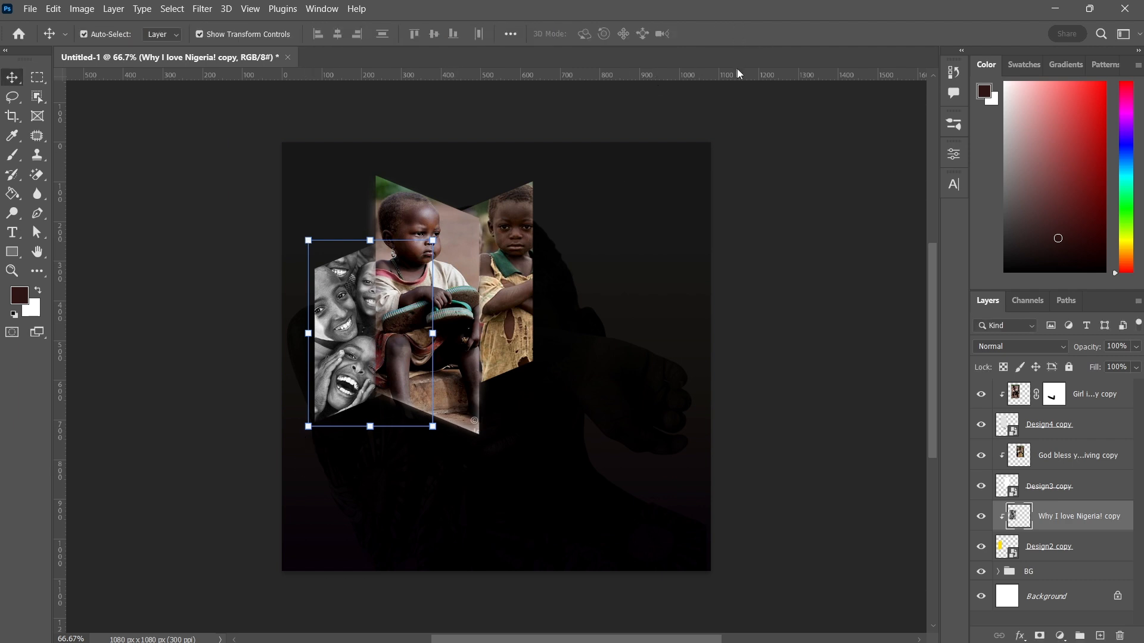
Apply Levels to the Why I love Nigeria! copy photo, setting the black input level to 25
click(82, 9)
mouse_move(207, 46)
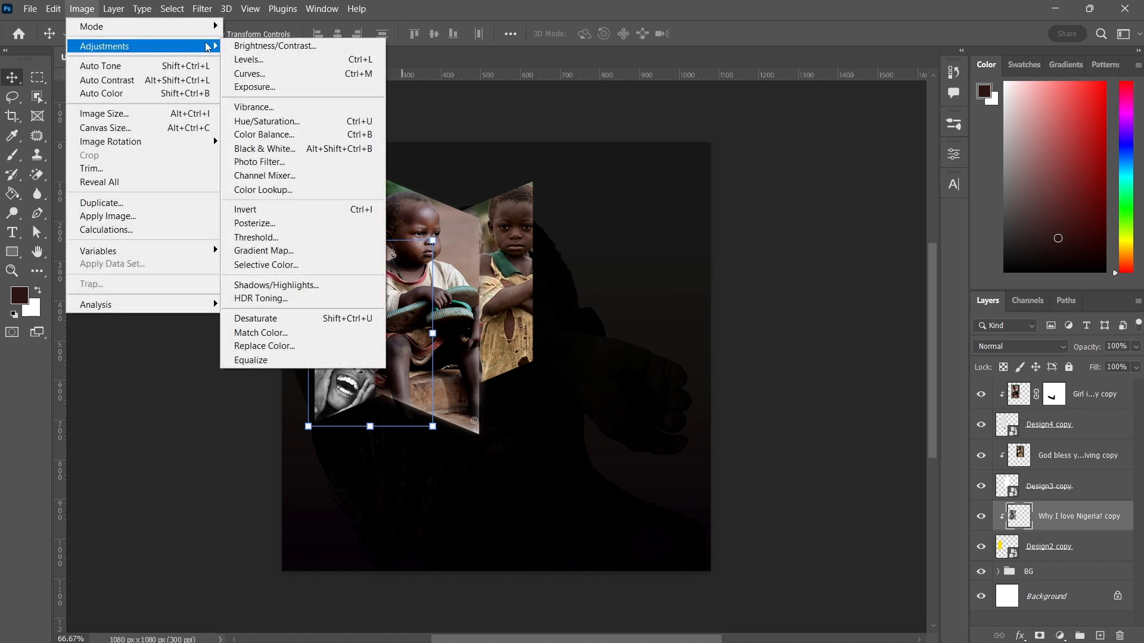
click(250, 59)
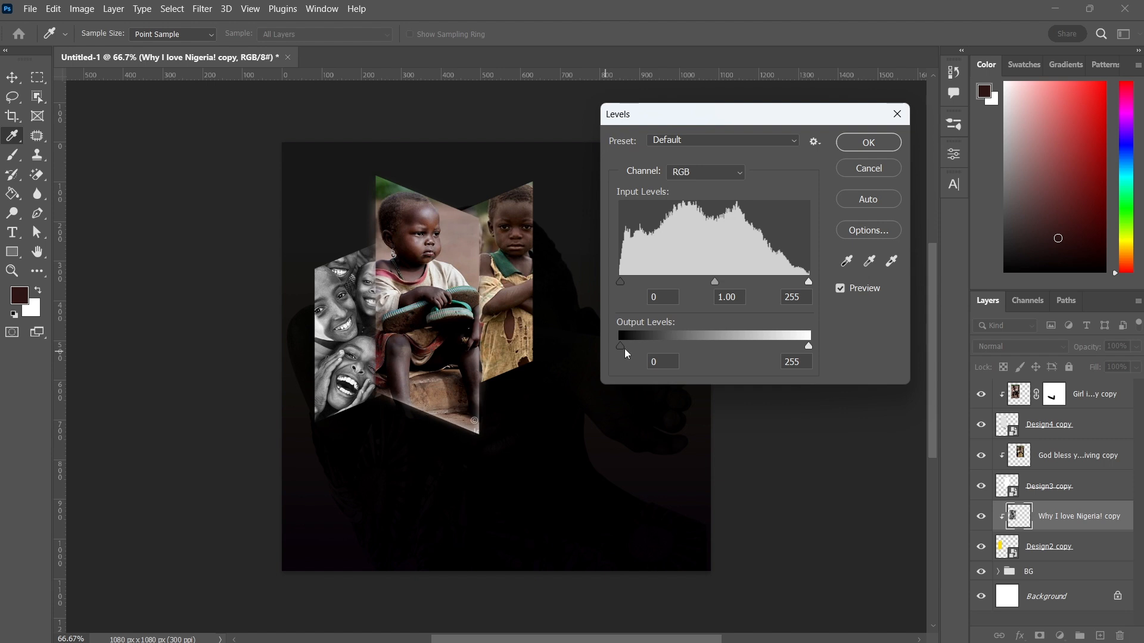
drag(619, 281, 639, 279)
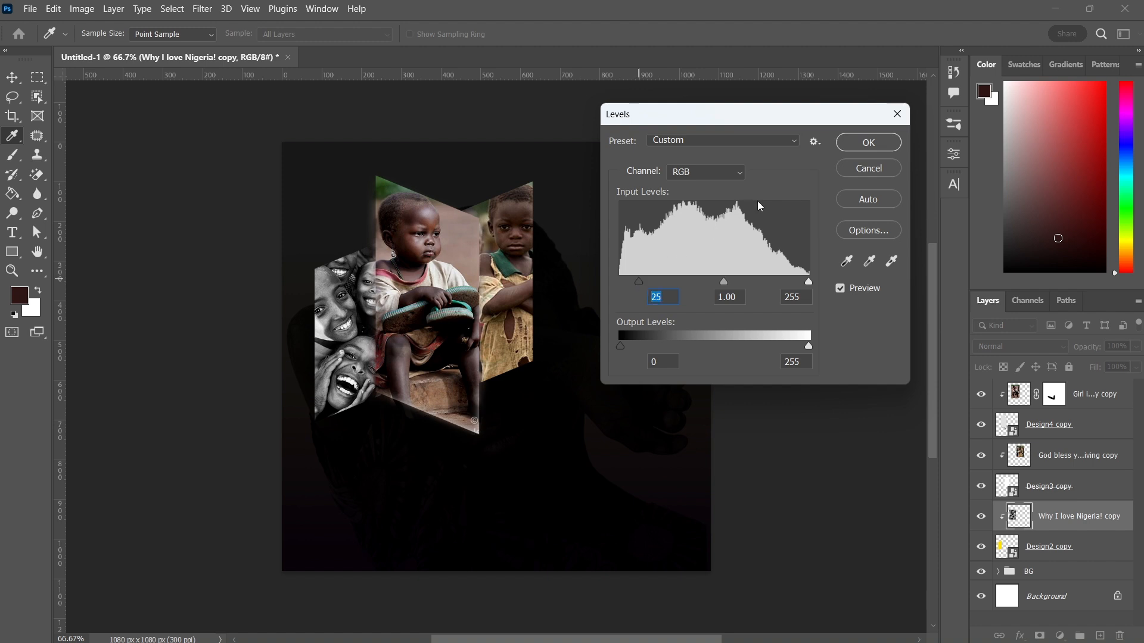
click(869, 142)
click(788, 348)
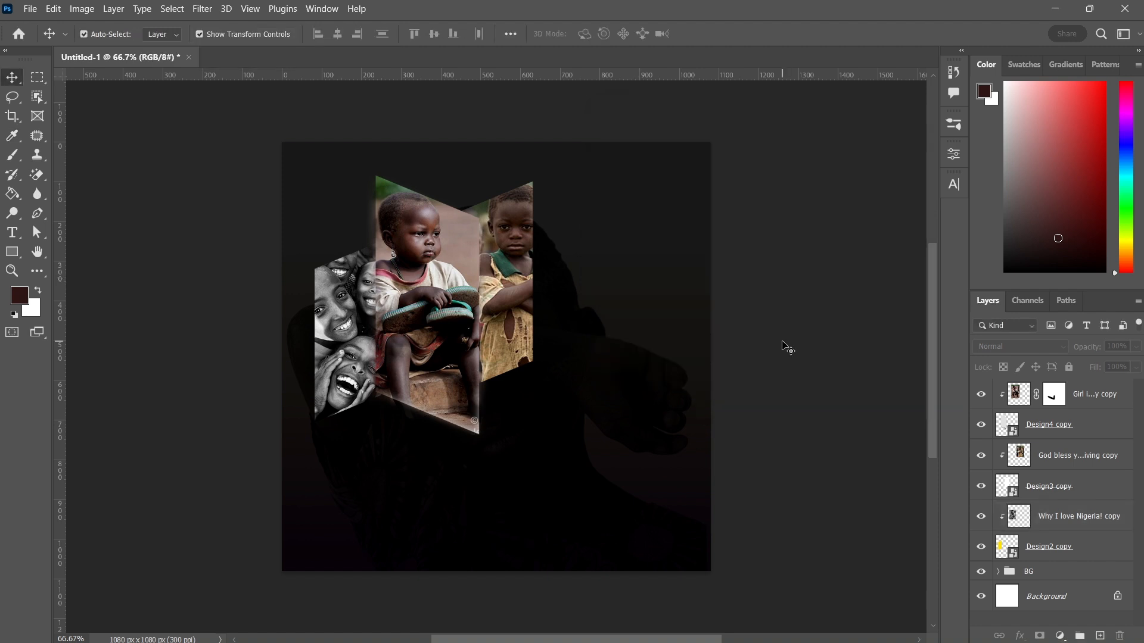
Group all layers from Girl in Congolese refugee camp copy down to Design2 copy and name the group Img
click(1095, 401)
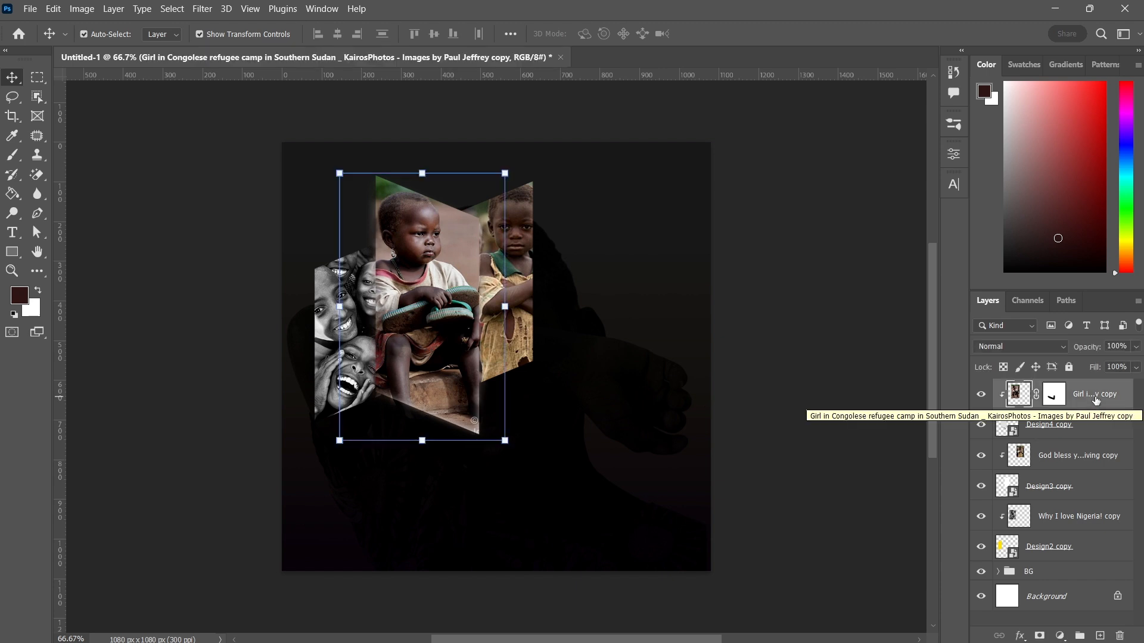
shift+click(1063, 555)
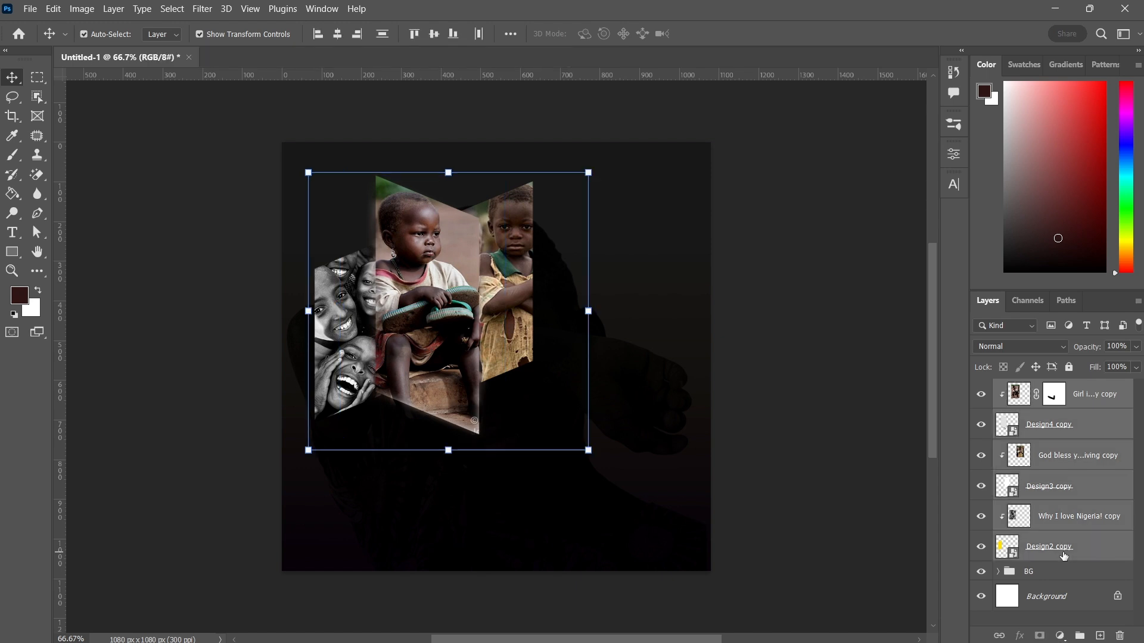
key(ctrl+g)
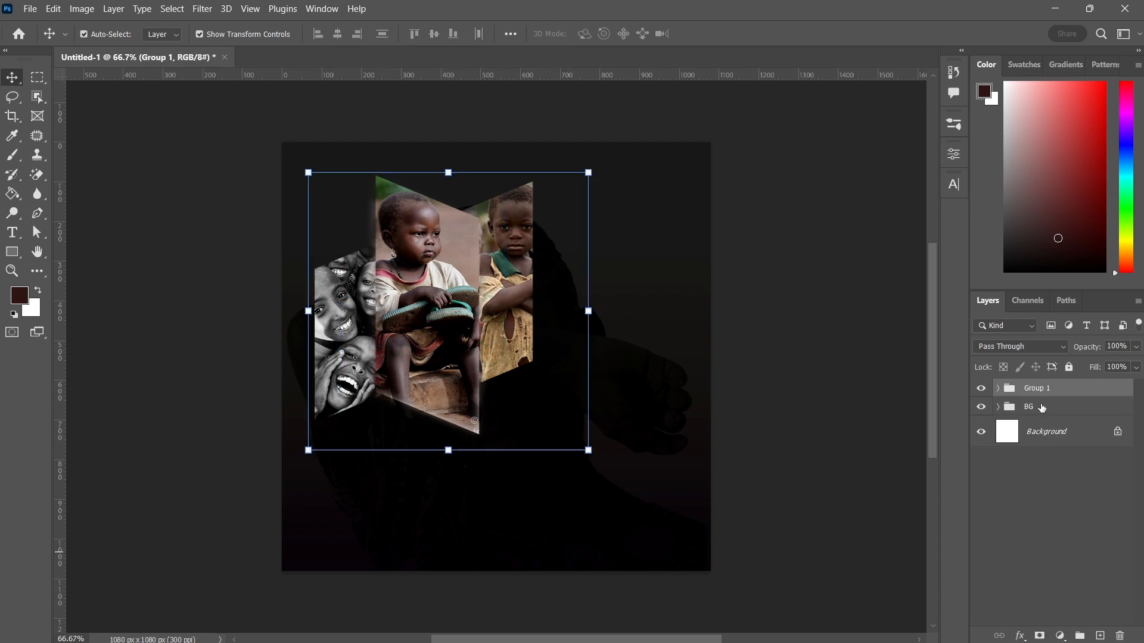
double_click(1037, 389)
text(p)
key(Return)
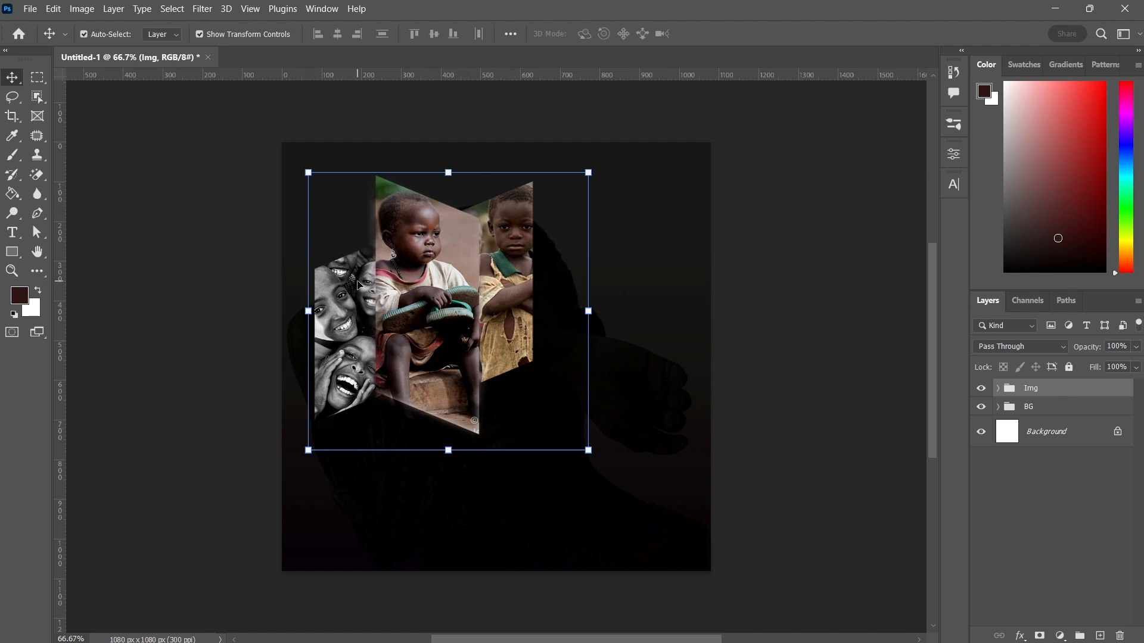
Place the Outline1 copy graphic embedded and scale it up to about 143.84%
click(33, 16)
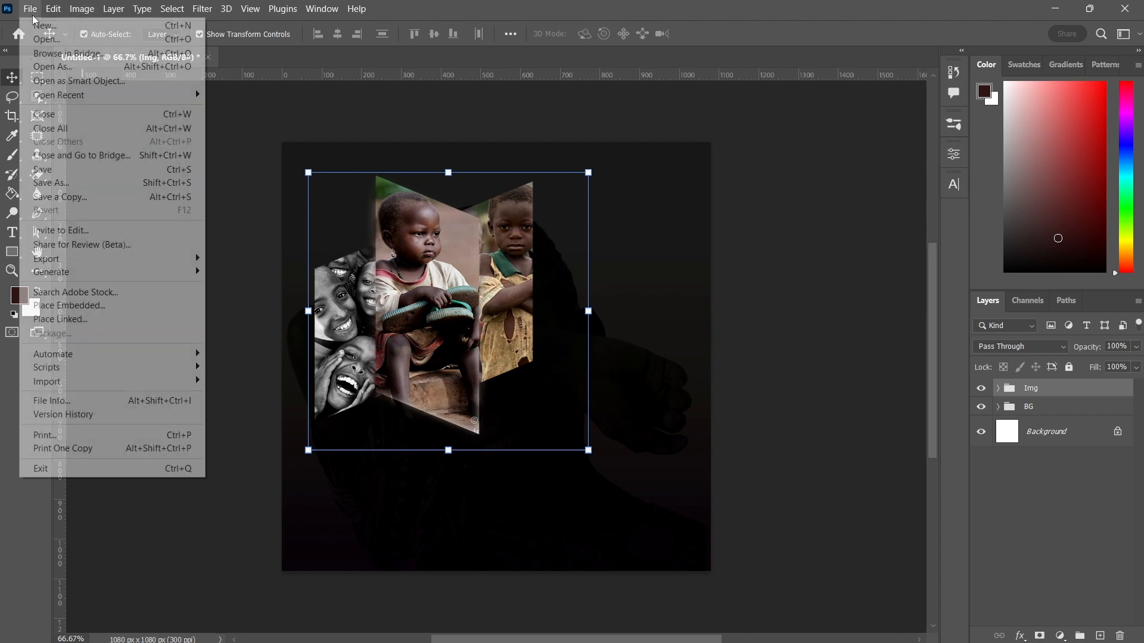
click(62, 306)
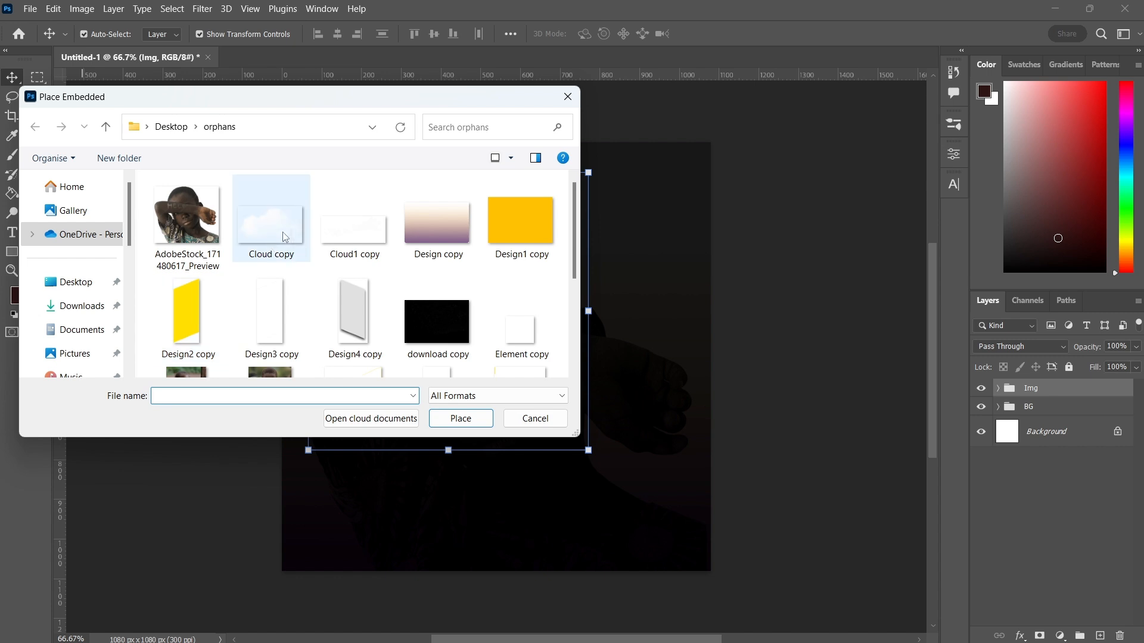
click(273, 315)
key(Down)
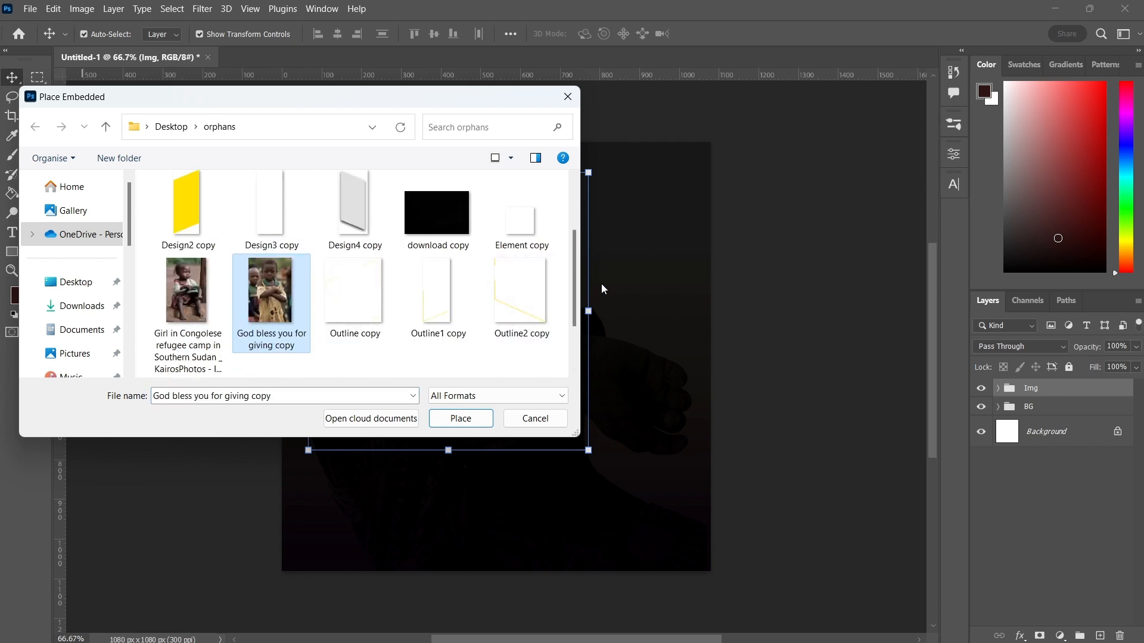
double_click(431, 307)
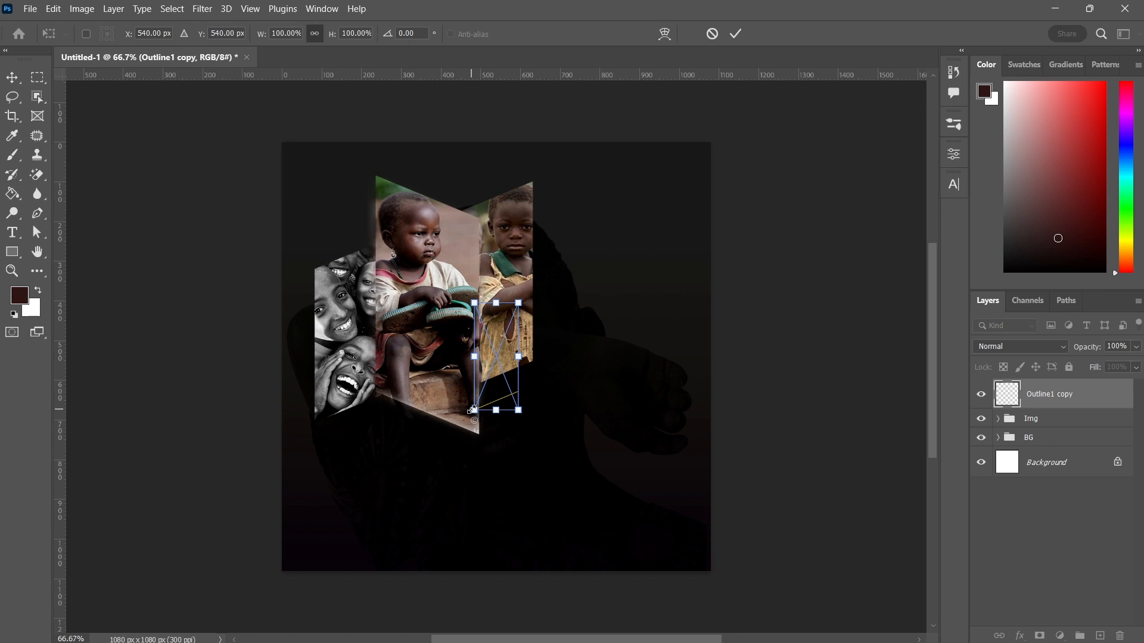
drag(472, 410, 439, 456)
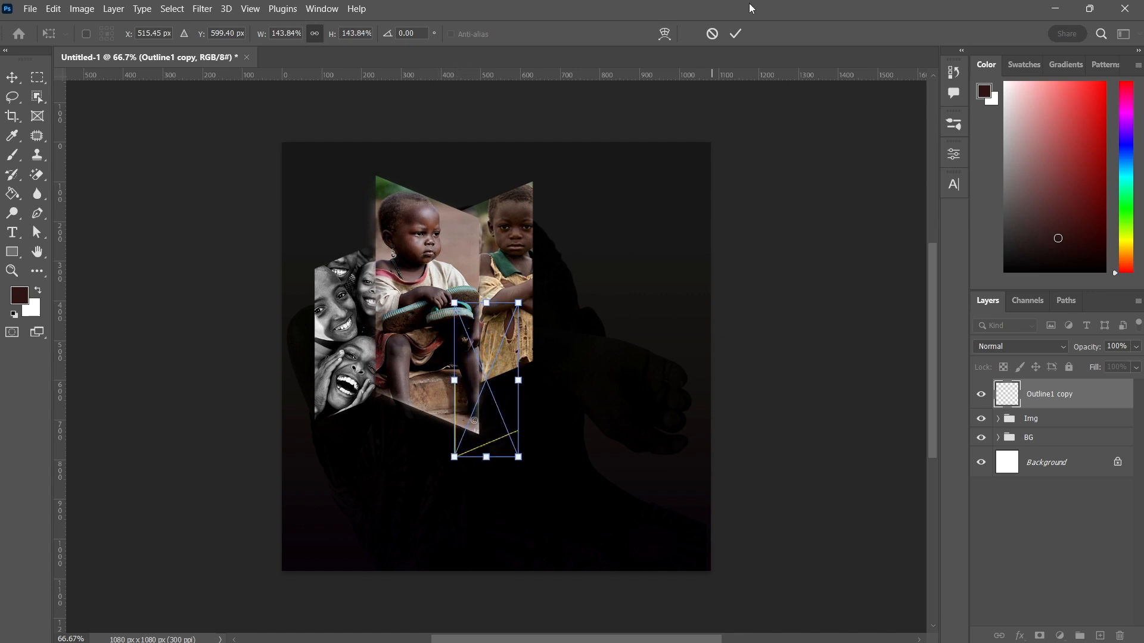
click(736, 35)
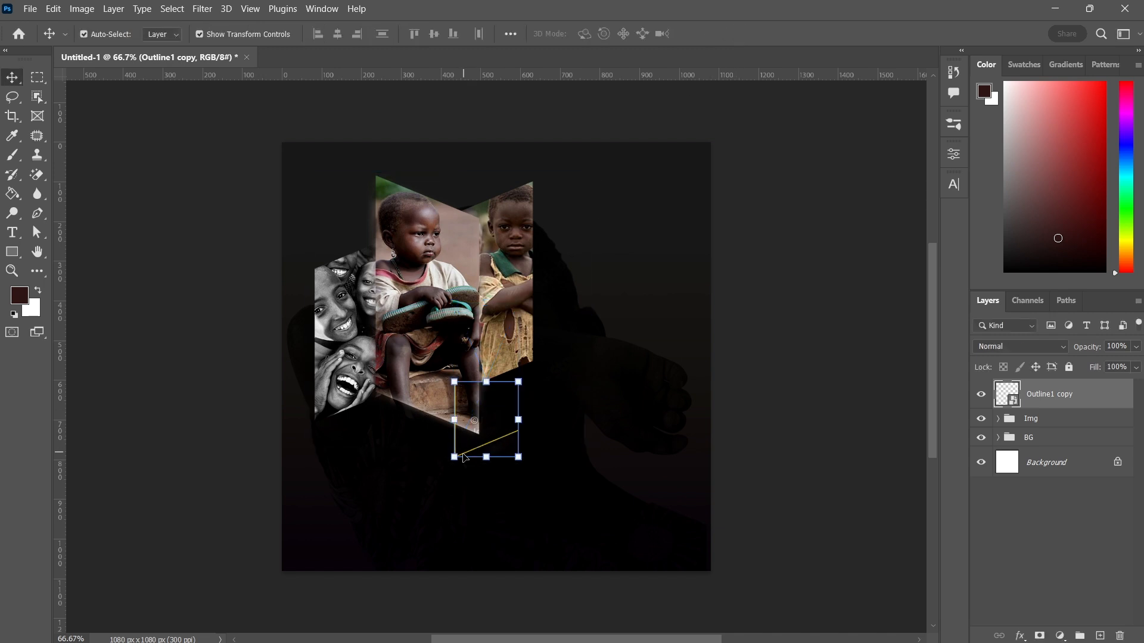
Nudge the Outline1 copy line left and up so it runs along the lower-left edge of the black-and-white photo panel
mouse_move(464, 458)
mouse_down()
mouse_move(437, 459)
mouse_move(448, 459)
mouse_up()
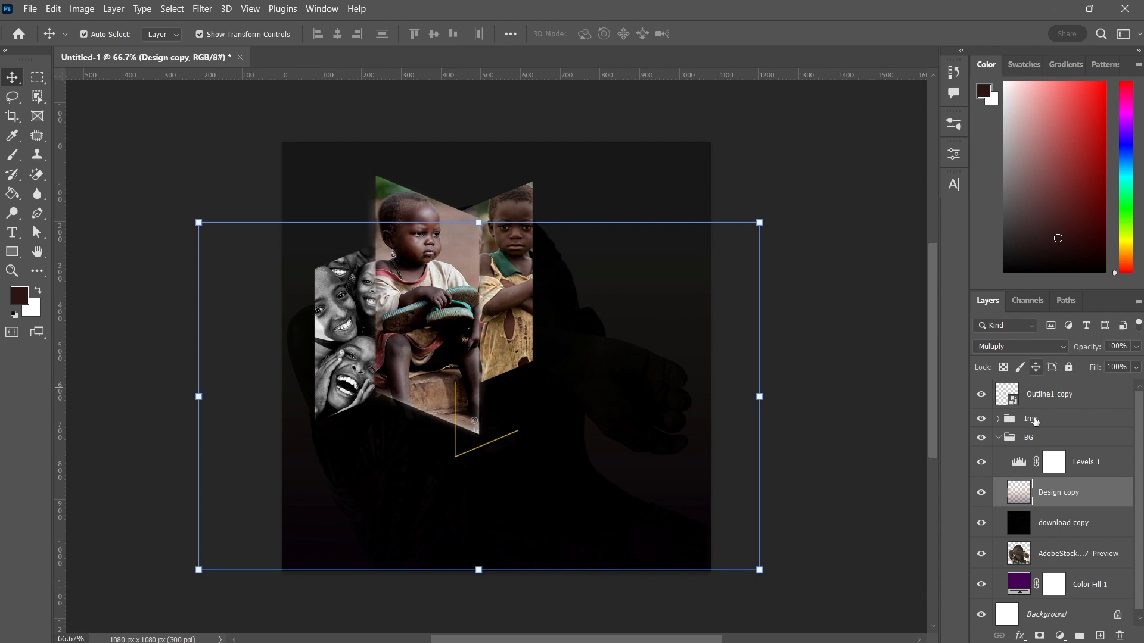
click(998, 438)
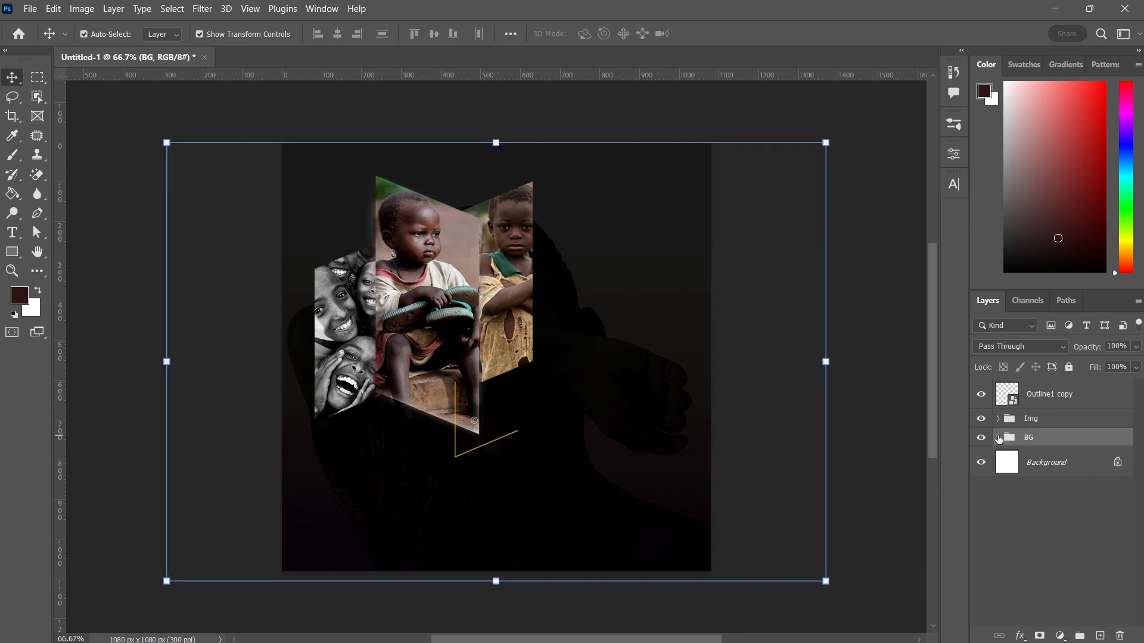
click(1049, 395)
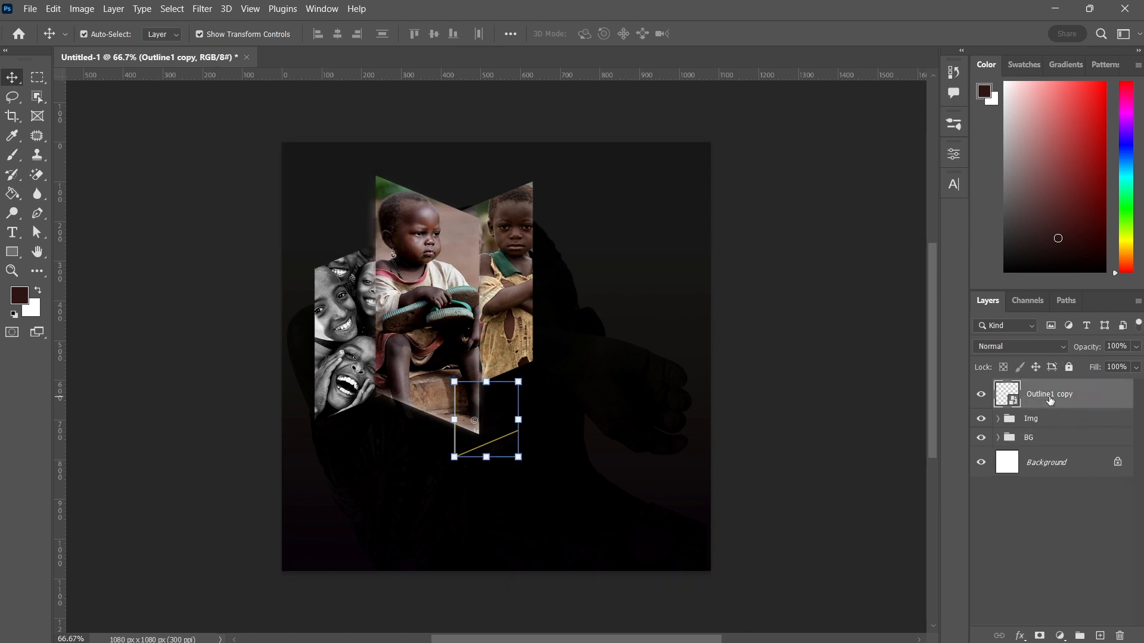
click(224, 34)
key(shift+Left)
key(shift+Left)
key(shift+Left)
key(shift+Left)
key(shift+Left)
key(shift+Left)
key(shift+Left)
key(shift+Left)
key(shift+Left)
key(shift+Left)
key(shift+Left)
key(shift+Left)
key(shift+Left)
key(shift+Left)
key(shift+Left)
key(shift+Left)
key(shift+Left)
key(shift+Left)
key(shift+Left)
key(shift+Left)
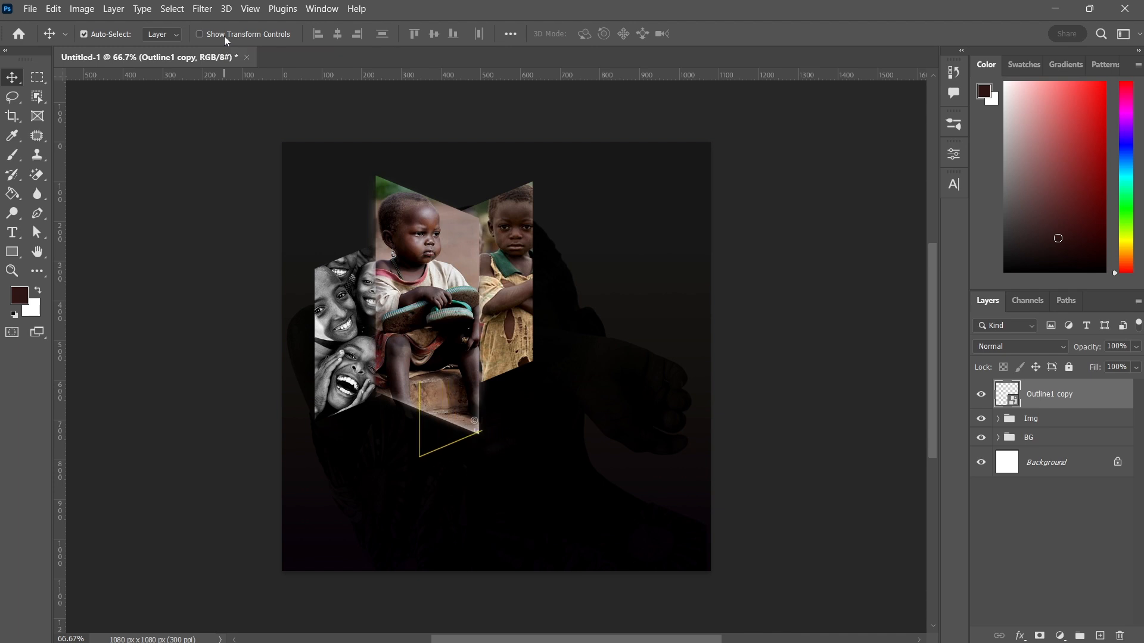
key(shift+Left)
key(shift+Up)
key(shift+Up)
key(shift+Up)
key(shift+Up)
key(shift+Up)
key(shift+Up)
key(shift+Up)
key(Left)
key(Left)
key(Left)
key(Left)
key(Down)
key(Down)
key(Down)
key(Down)
key(Down)
key(Right)
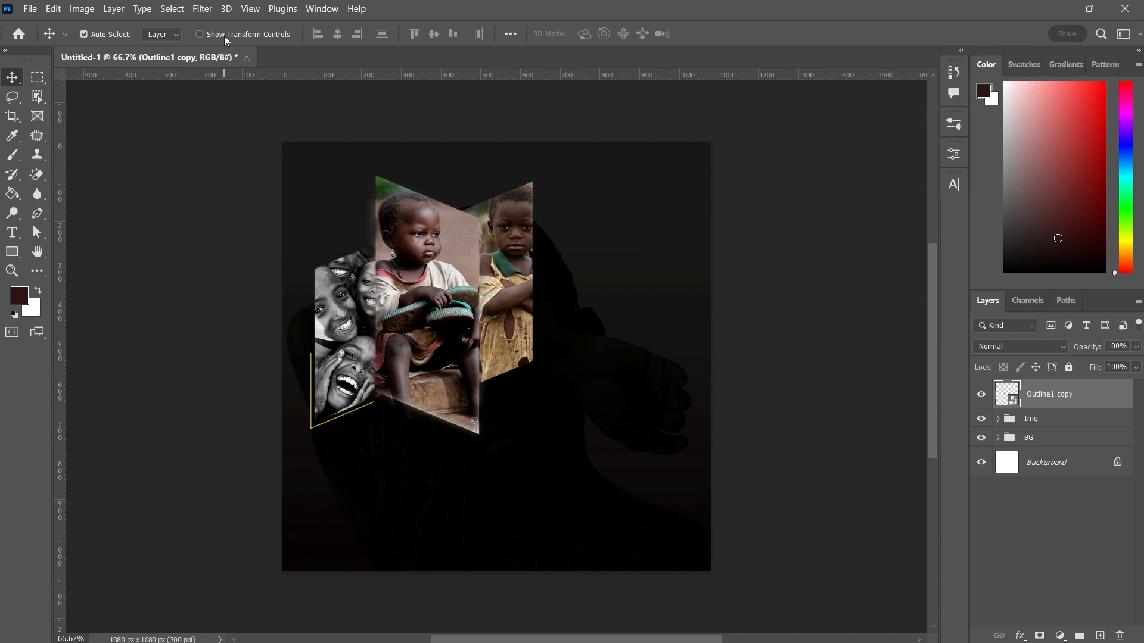
Place the Outline2 copy graphic embedded into the poster
click(38, 13)
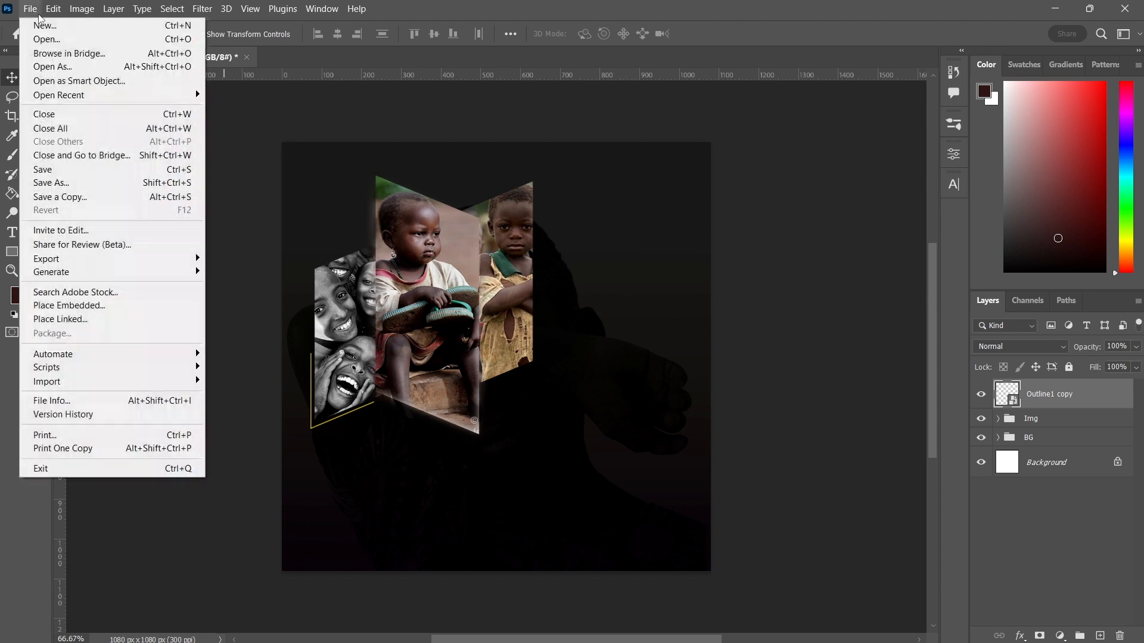
click(66, 307)
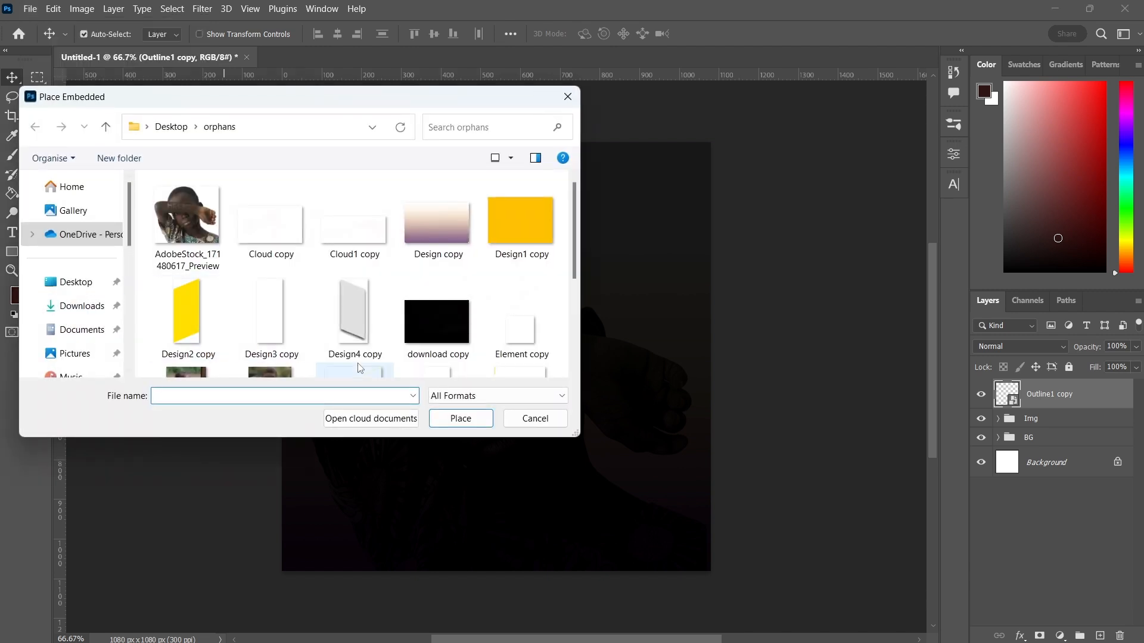
click(338, 310)
key(Down)
key(Down)
key(Up)
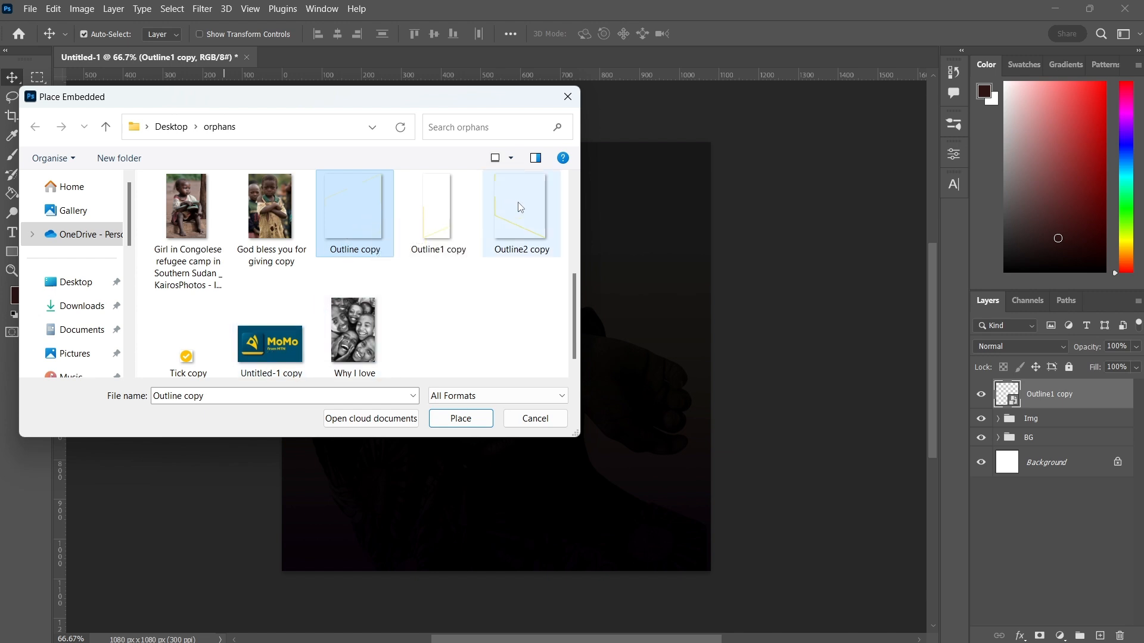
drag(520, 208, 474, 466)
double_click(528, 223)
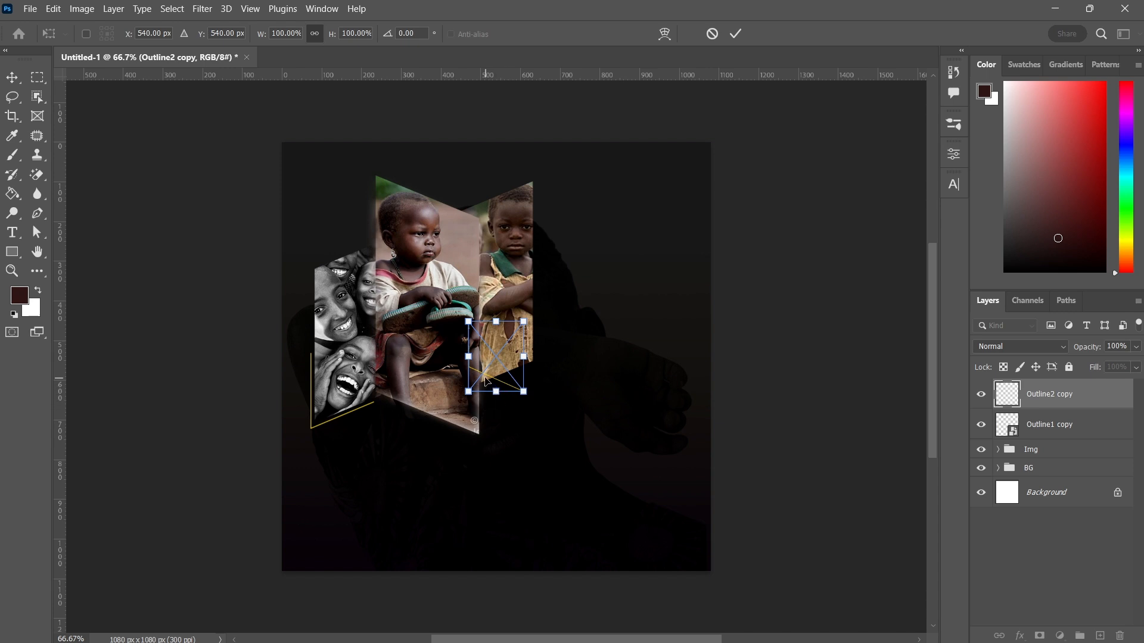
Scale Outline2 copy to about 223.02% and position it at about X 365 px, Y 576 px under the central photo panel
drag(485, 377, 375, 252)
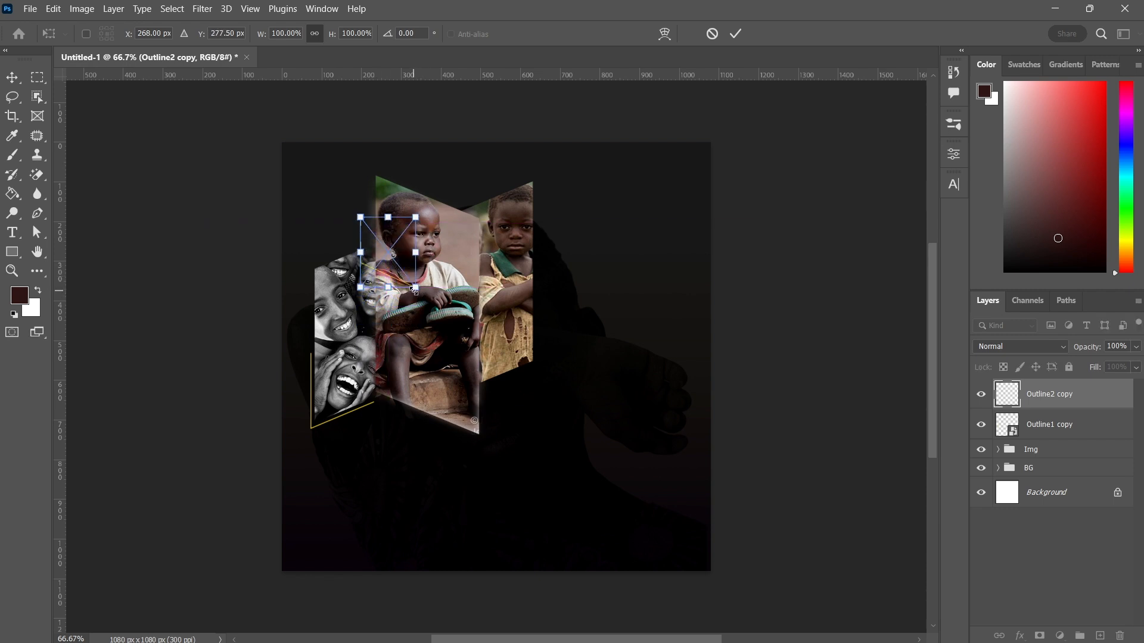
drag(416, 289, 570, 449)
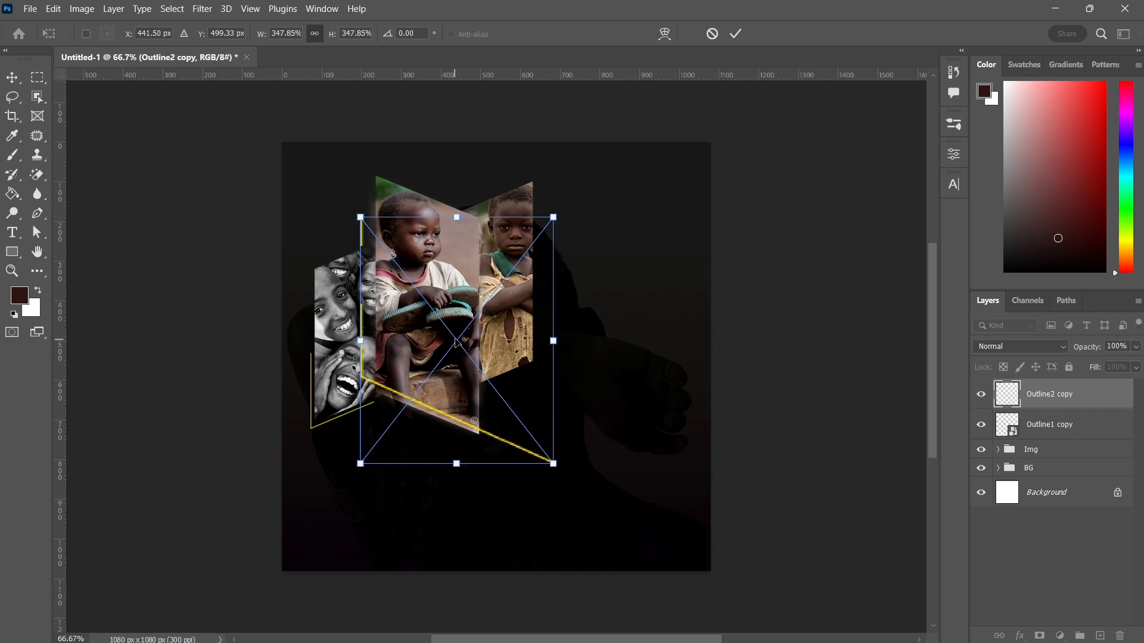
drag(460, 332, 466, 303)
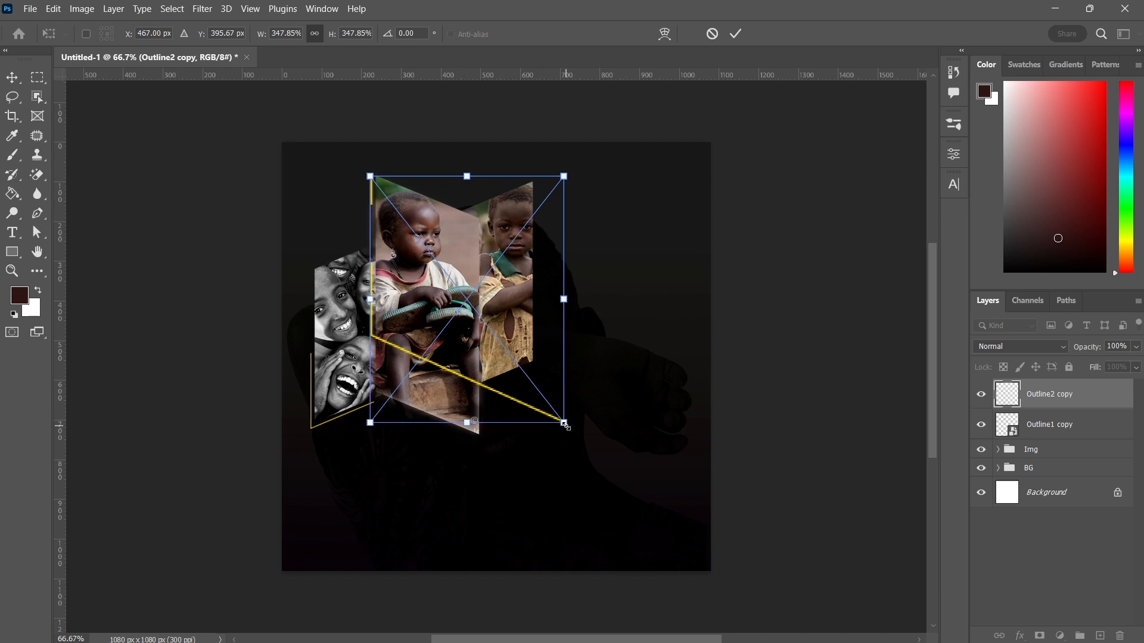
drag(563, 423, 474, 324)
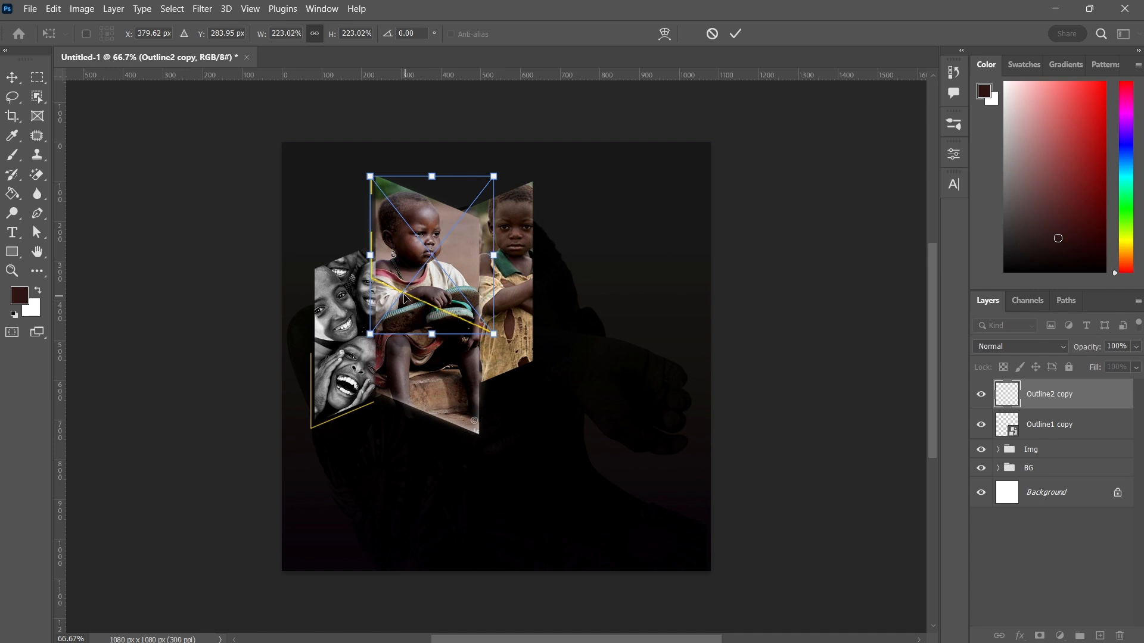
drag(404, 295, 398, 412)
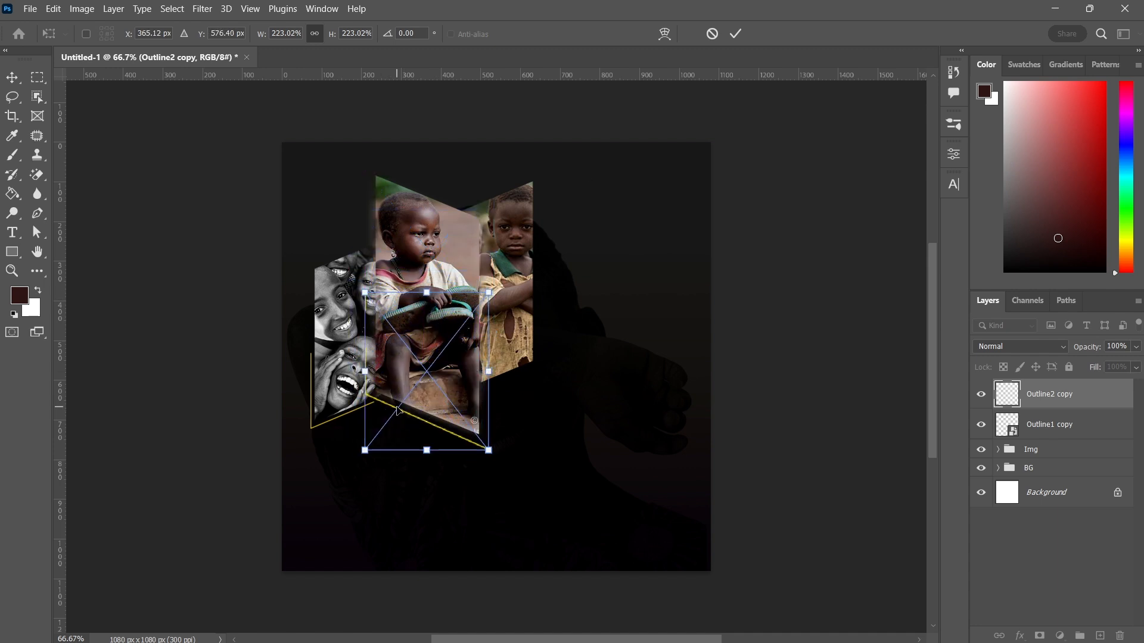
Move the Outline2 copy layer below the Img group and nudge it slightly up and right
drag(1041, 384, 1040, 466)
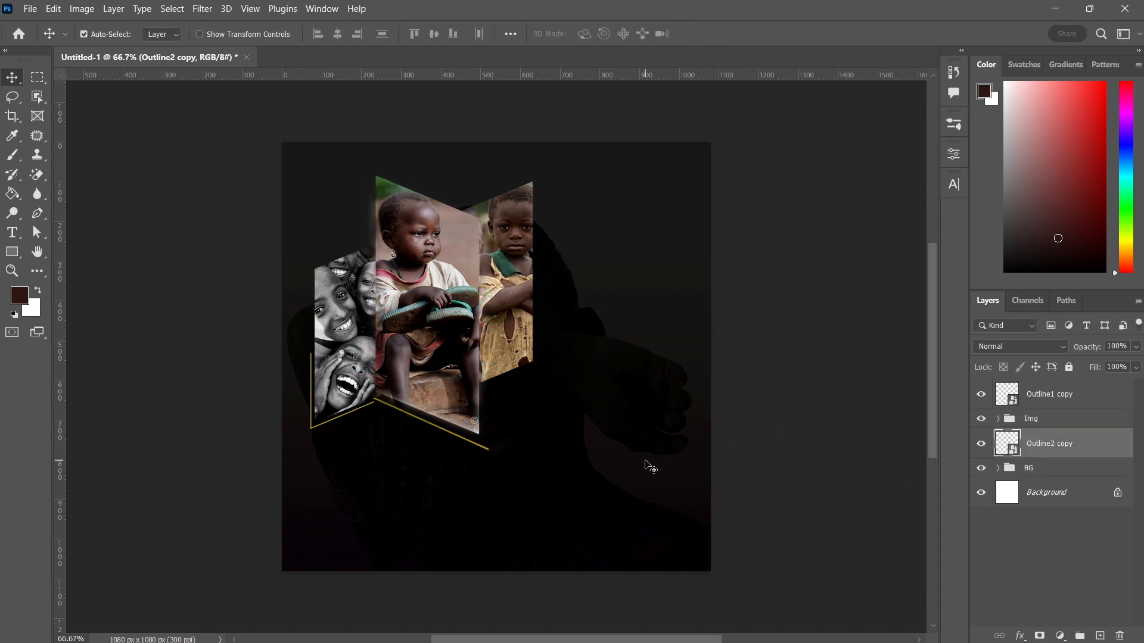
key(Up)
key(Up)
key(Up)
key(Up)
key(Right)
key(Right)
key(Right)
key(Right)
key(Right)
key(Right)
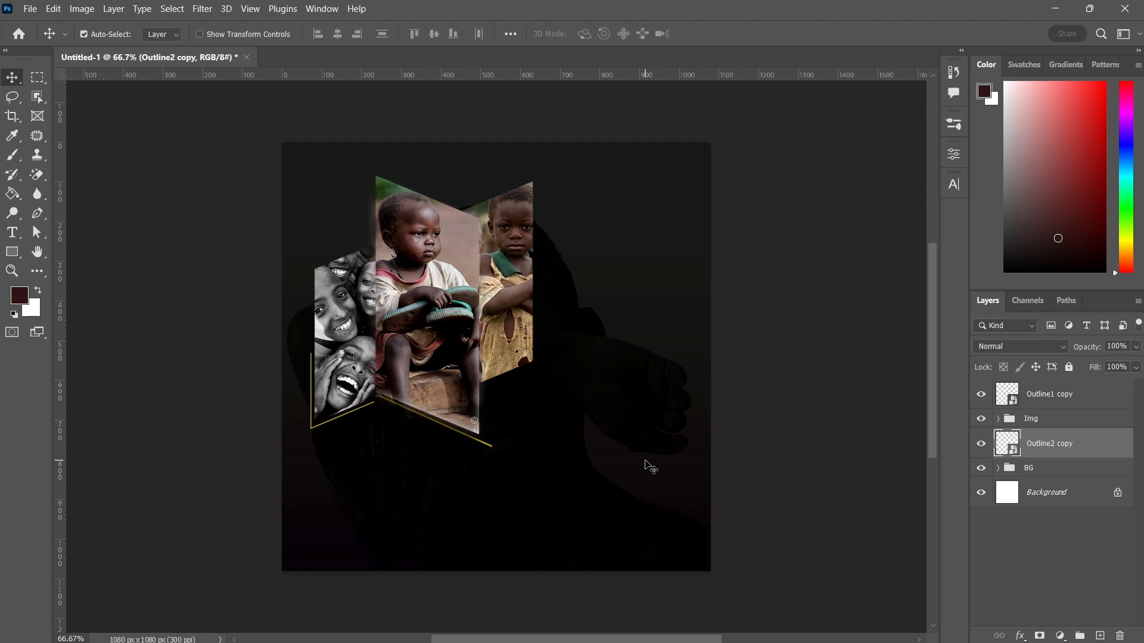
Nudge Outline2 copy a few more pixels up and left
key(Up)
key(Up)
key(Up)
key(Up)
key(Left)
key(Left)
key(Left)
key(Left)
key(Left)
key(Left)
key(Left)
key(Up)
key(Up)
key(Up)
key(Up)
Transform Outline2 copy to about 225.23% scale, about -1.45° rotation, positioned near X 361 px, Y 565 px
click(227, 34)
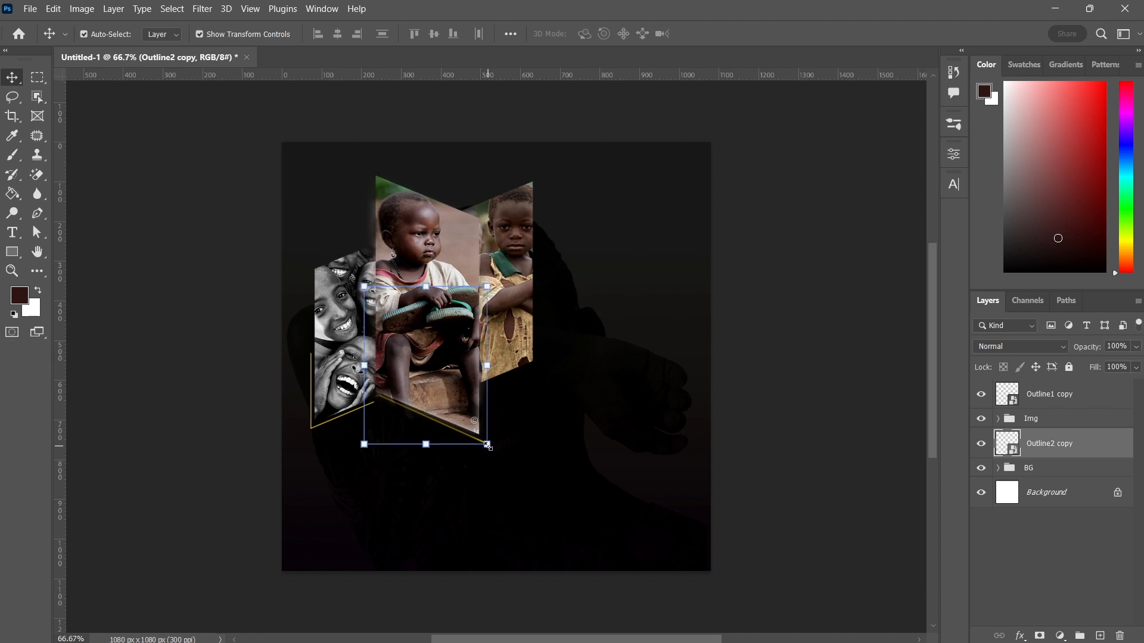
mouse_move(488, 446)
mouse_down()
mouse_move(500, 467)
mouse_move(495, 455)
mouse_up()
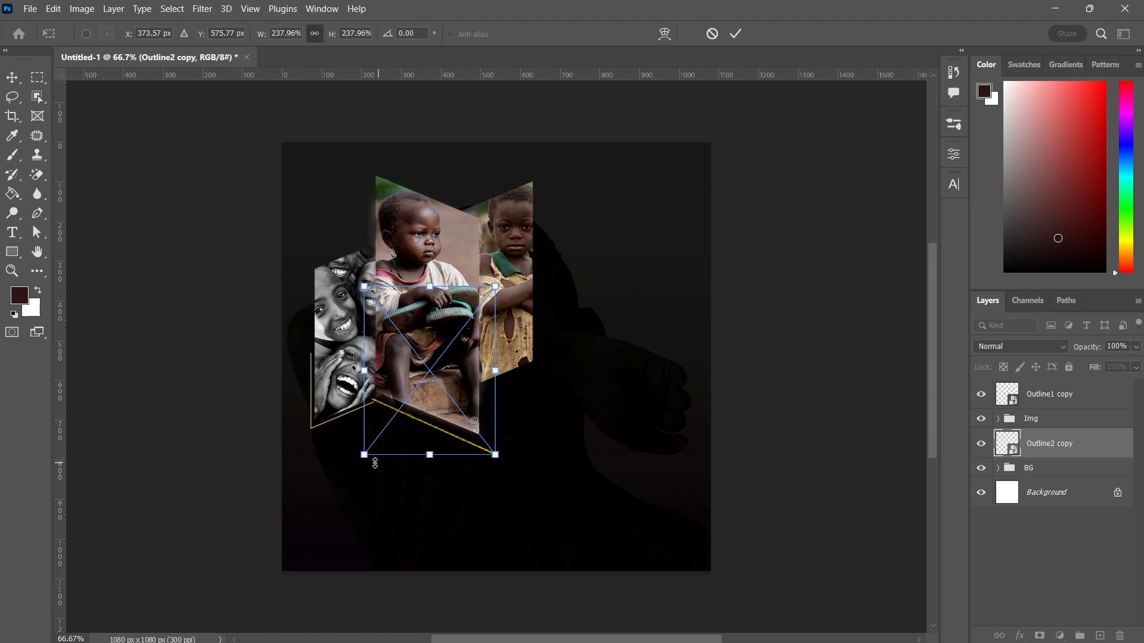
drag(364, 455, 370, 449)
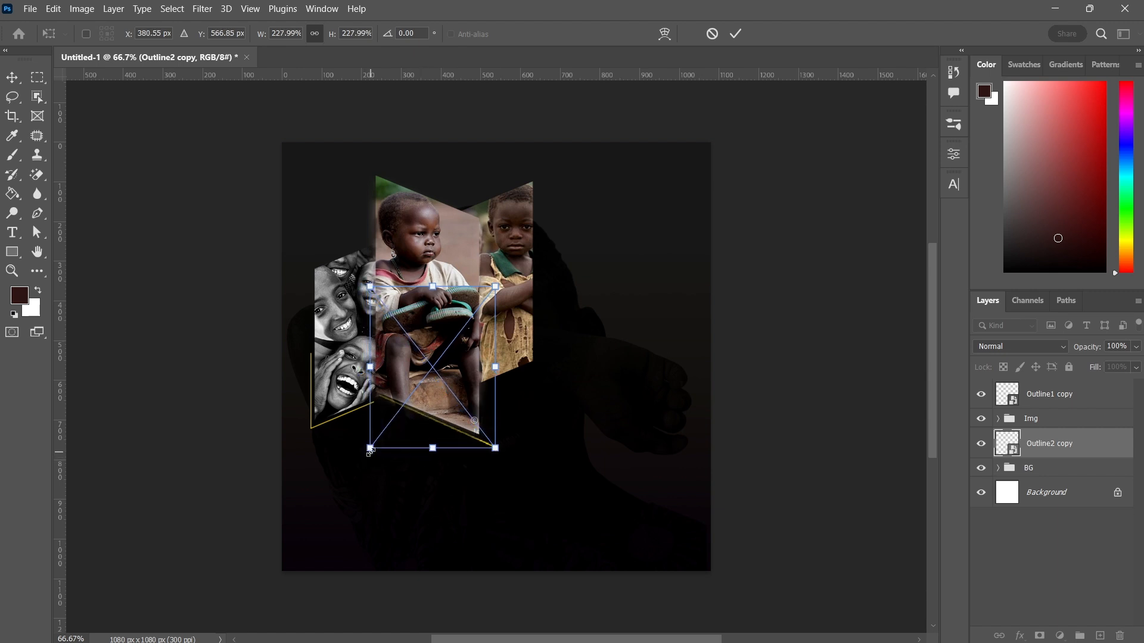
drag(512, 276, 503, 278)
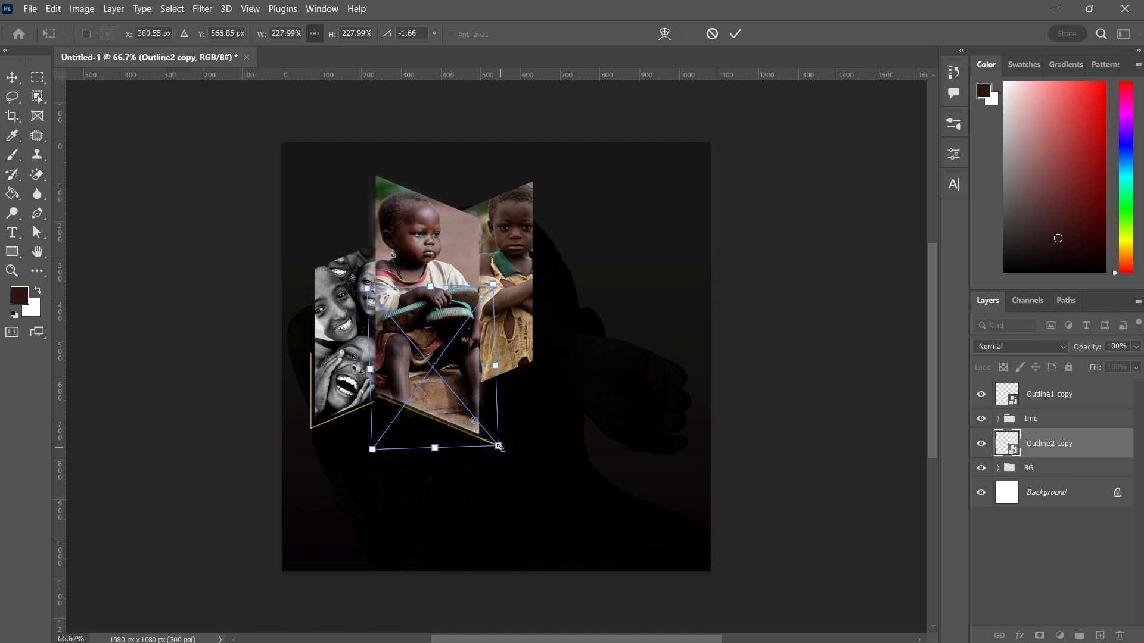
mouse_move(498, 446)
mouse_down()
mouse_move(505, 459)
mouse_move(496, 445)
mouse_up()
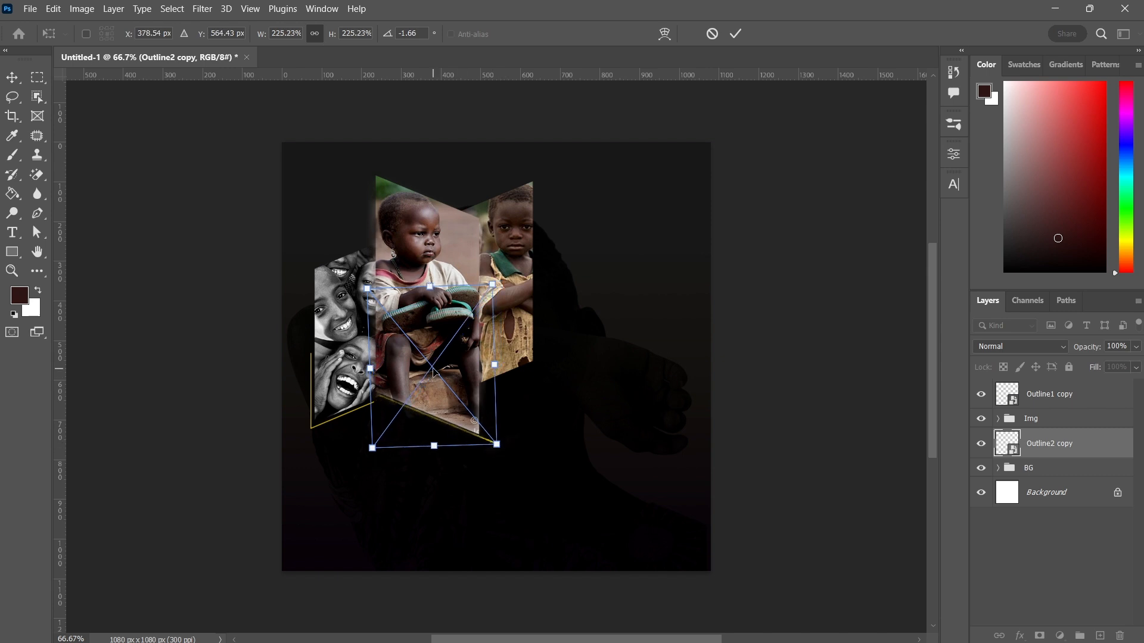
drag(434, 374, 427, 372)
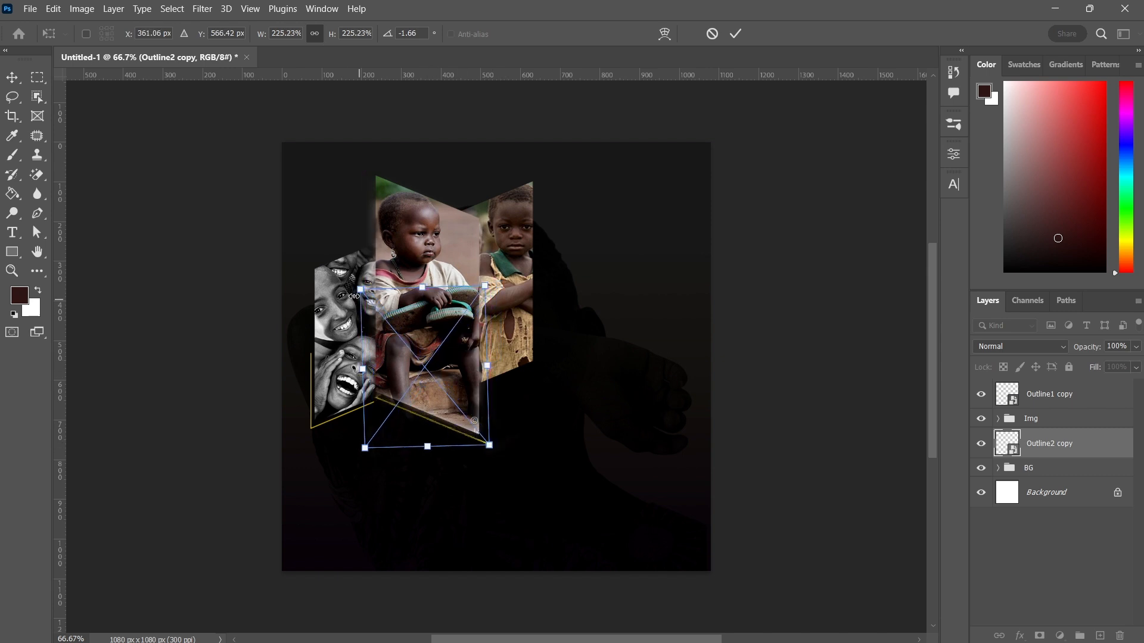
drag(348, 287, 347, 289)
key(Up)
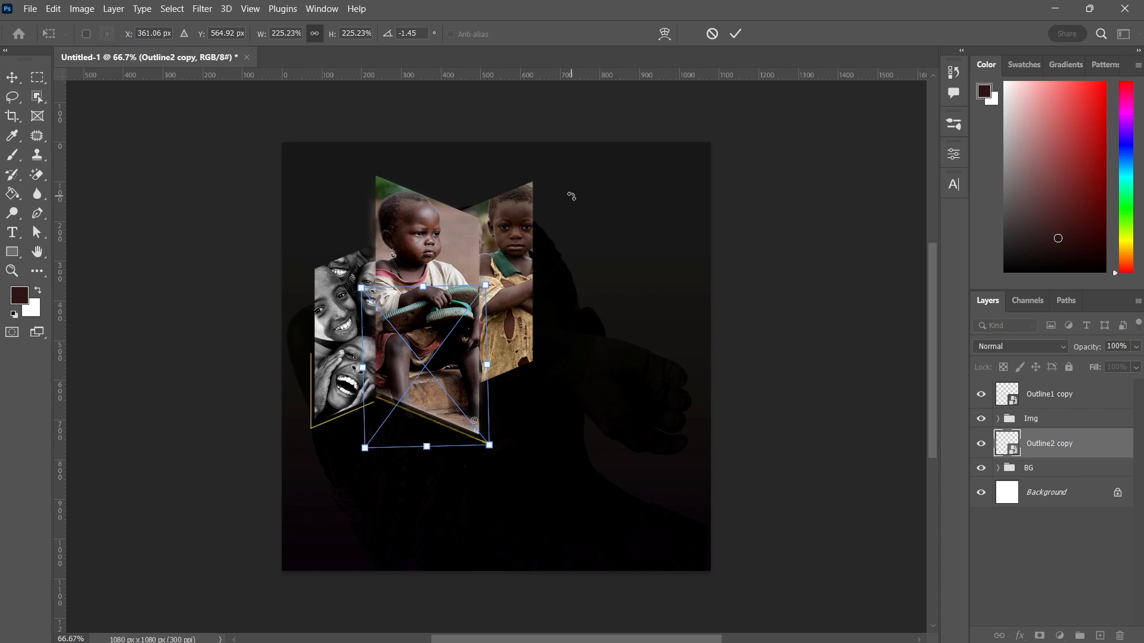
click(737, 34)
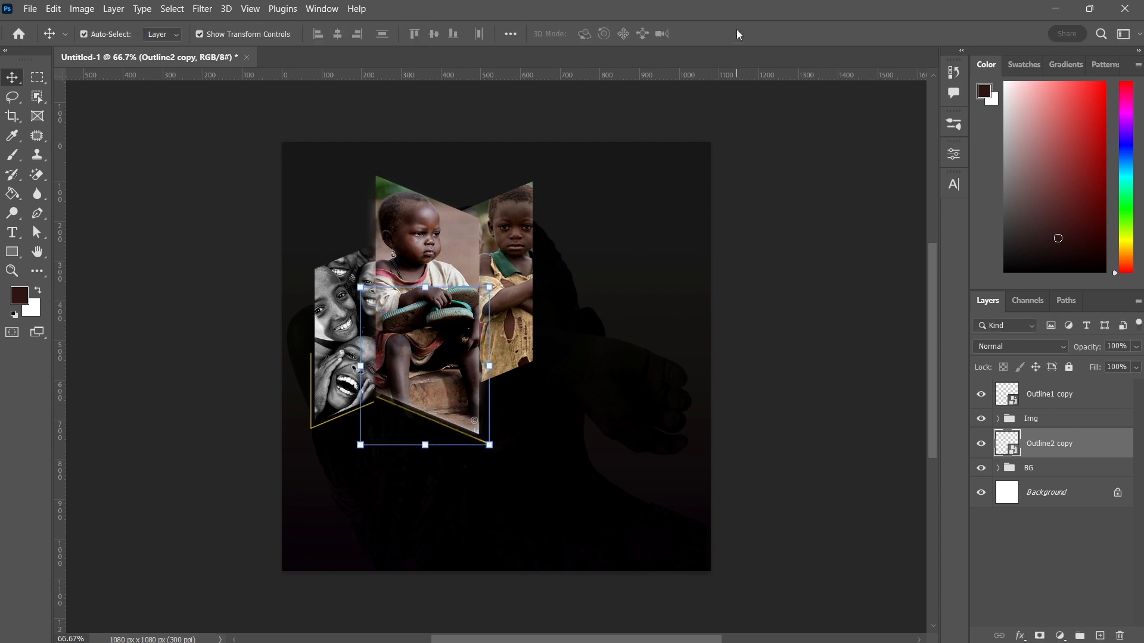
Place the Outline copy graphic embedded into the poster
click(741, 227)
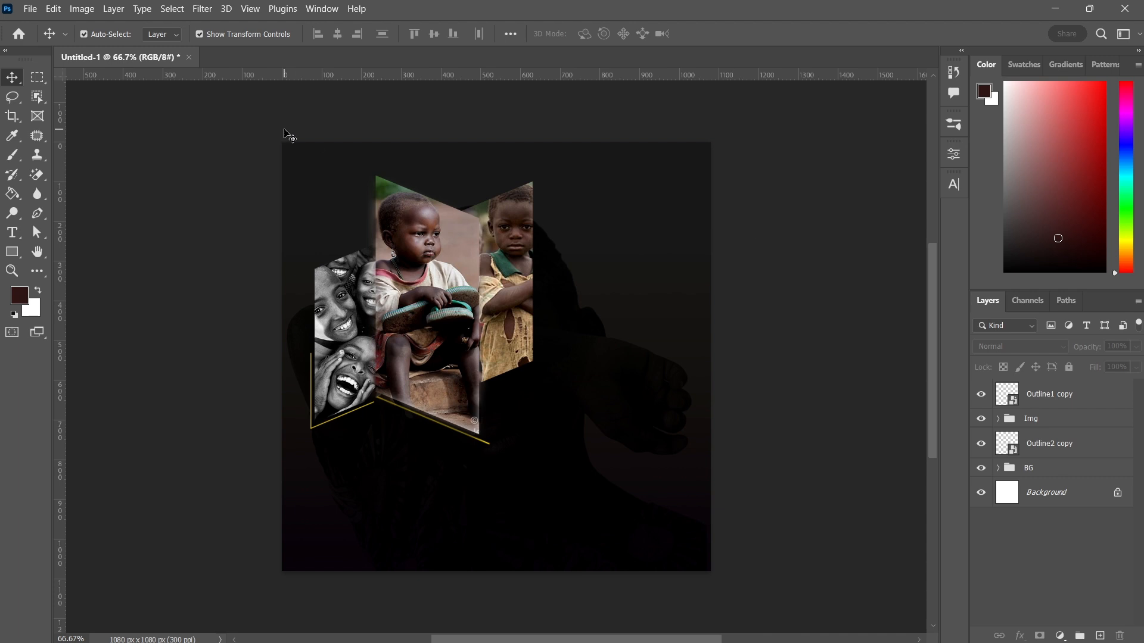
click(29, 9)
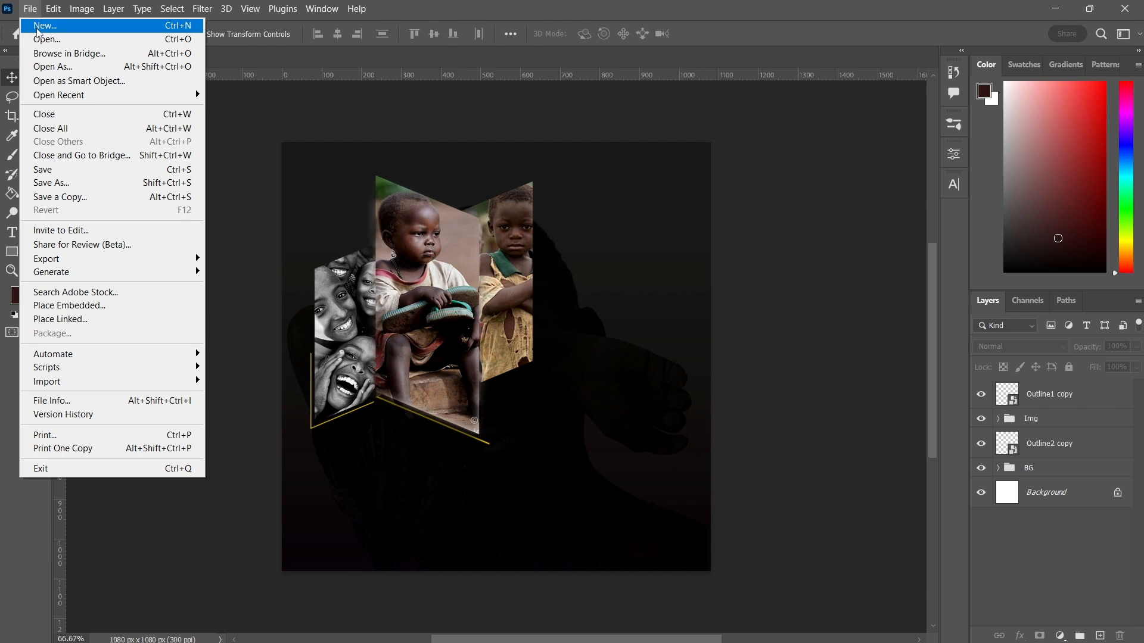
click(60, 307)
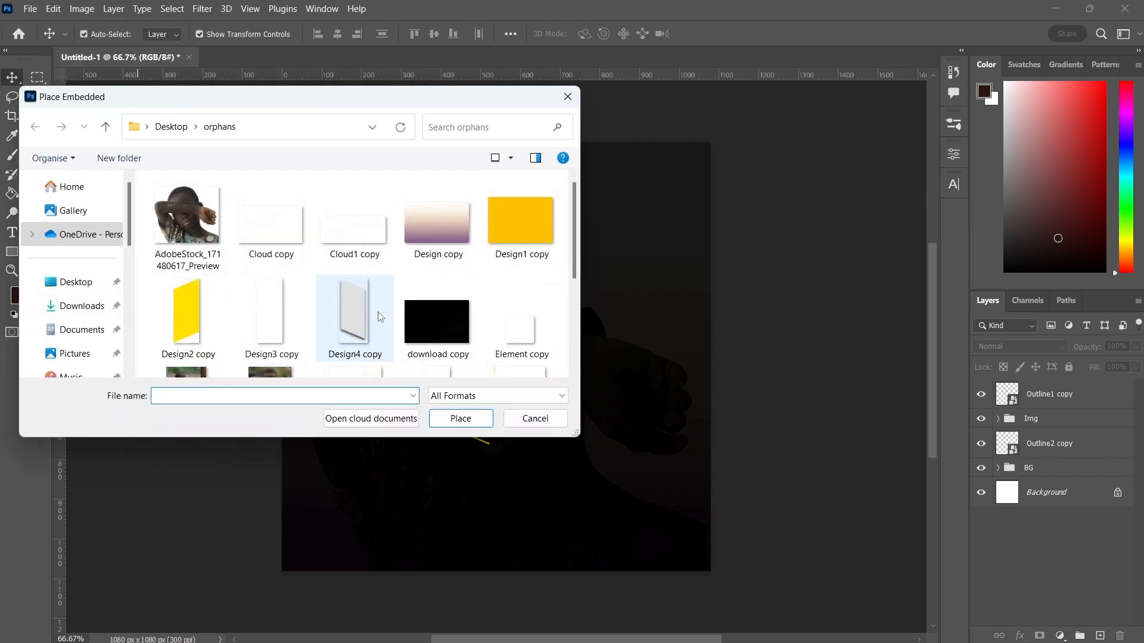
scroll(378, 312, down, 2)
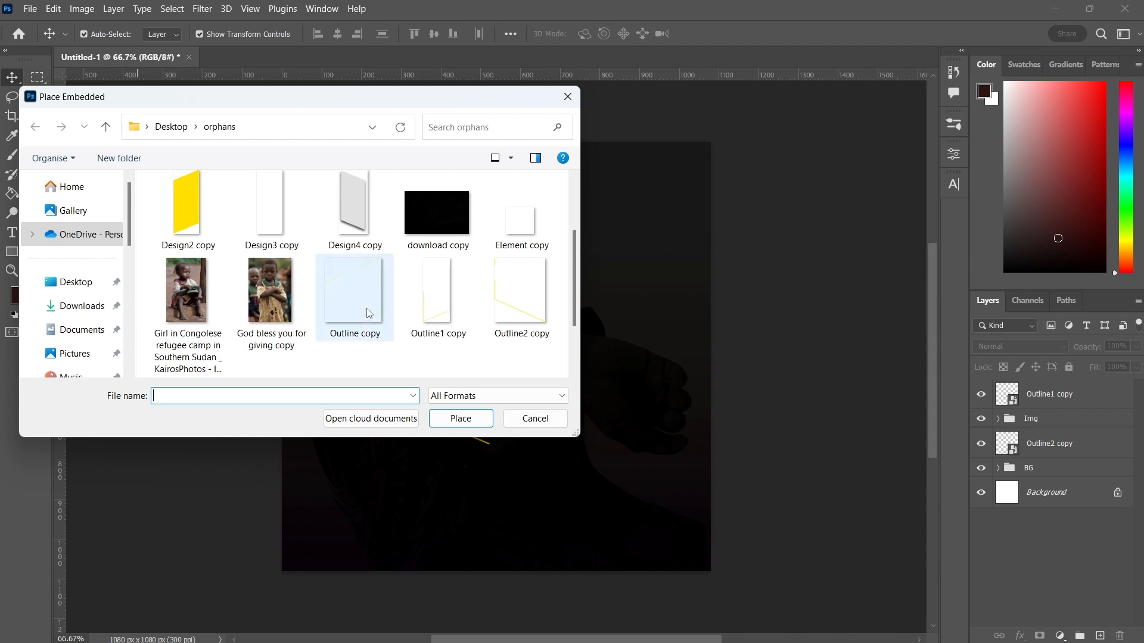
drag(366, 310, 333, 292)
double_click(333, 291)
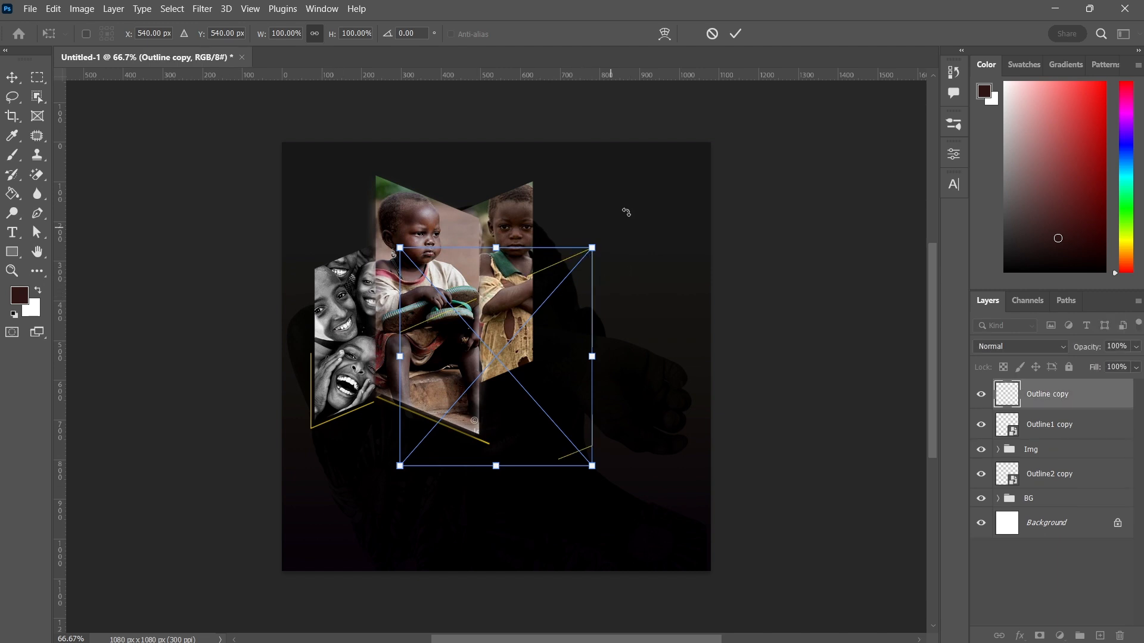
click(736, 34)
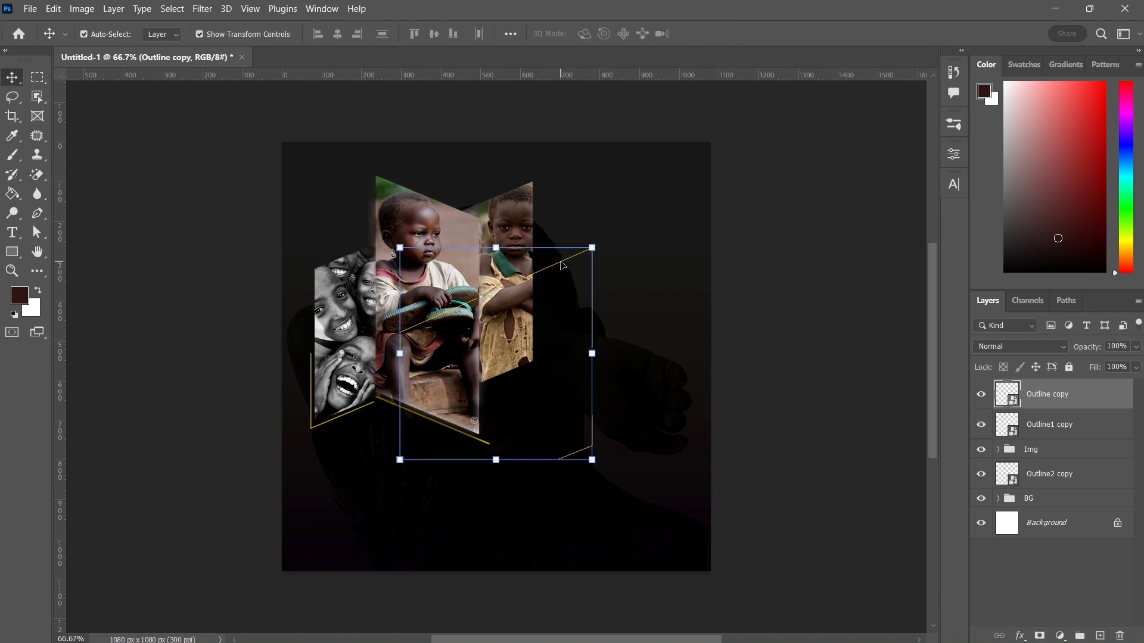
Nudge Outline copy up and left over the central photo panel and move its layer below the Img group
key(shift+Up)
key(shift+Up)
key(shift+Up)
key(shift+Up)
key(shift+Up)
key(shift+Up)
key(shift+Up)
key(shift+Up)
key(shift+Up)
key(shift+Up)
key(shift+Up)
key(shift+Up)
key(shift+Up)
key(shift+Up)
key(shift+Up)
key(shift+Up)
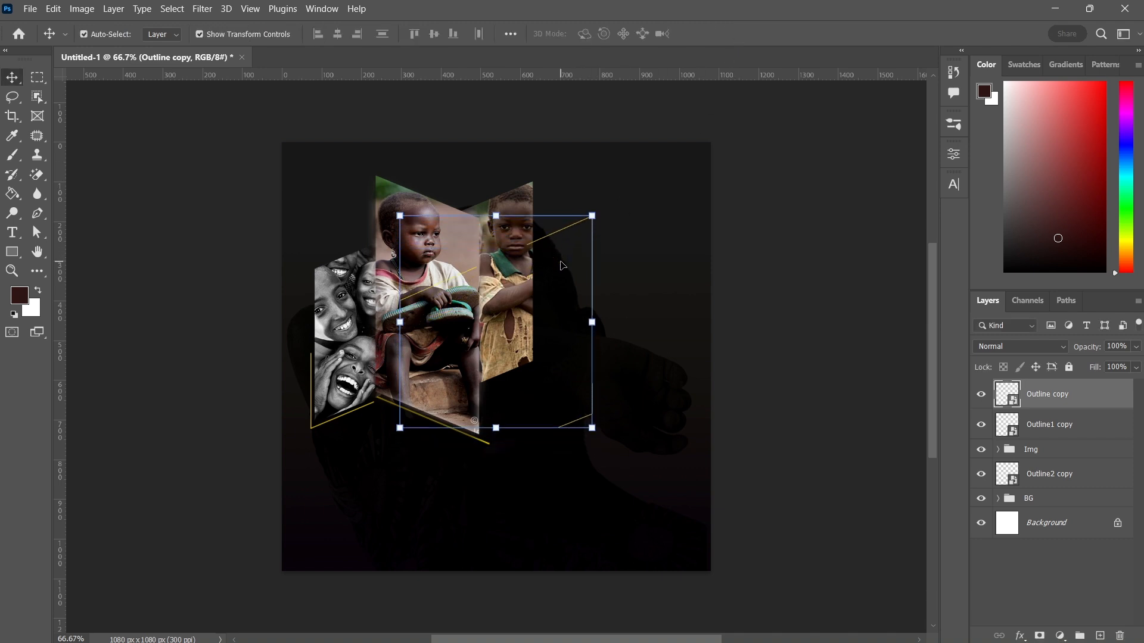
key(shift+Up)
key(shift+Up)
key(shift+Up)
key(shift+Up)
key(shift+Up)
key(shift+Up)
key(shift+Up)
key(shift+Up)
key(shift+Up)
key(shift+Left)
key(shift+Left)
key(shift+Left)
key(shift+Left)
key(shift+Left)
key(shift+Left)
key(shift+Left)
key(shift+Left)
key(shift+Left)
key(shift+Left)
key(shift+Left)
key(shift+Left)
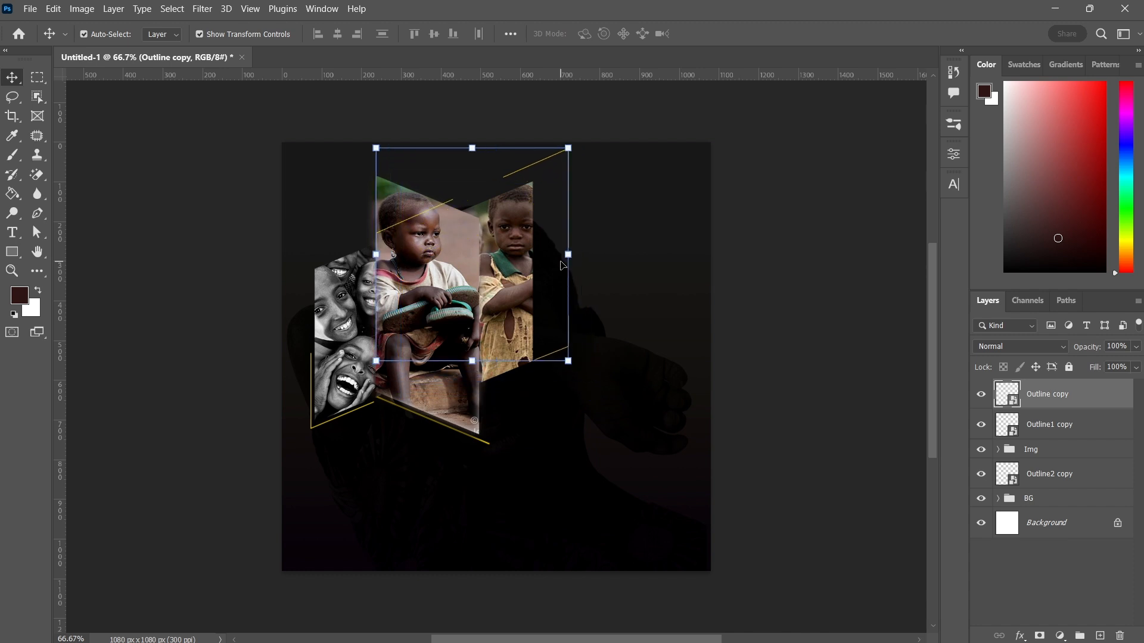
key(shift+Down)
key(shift+Down)
key(shift+Down)
key(shift+Down)
key(shift+Down)
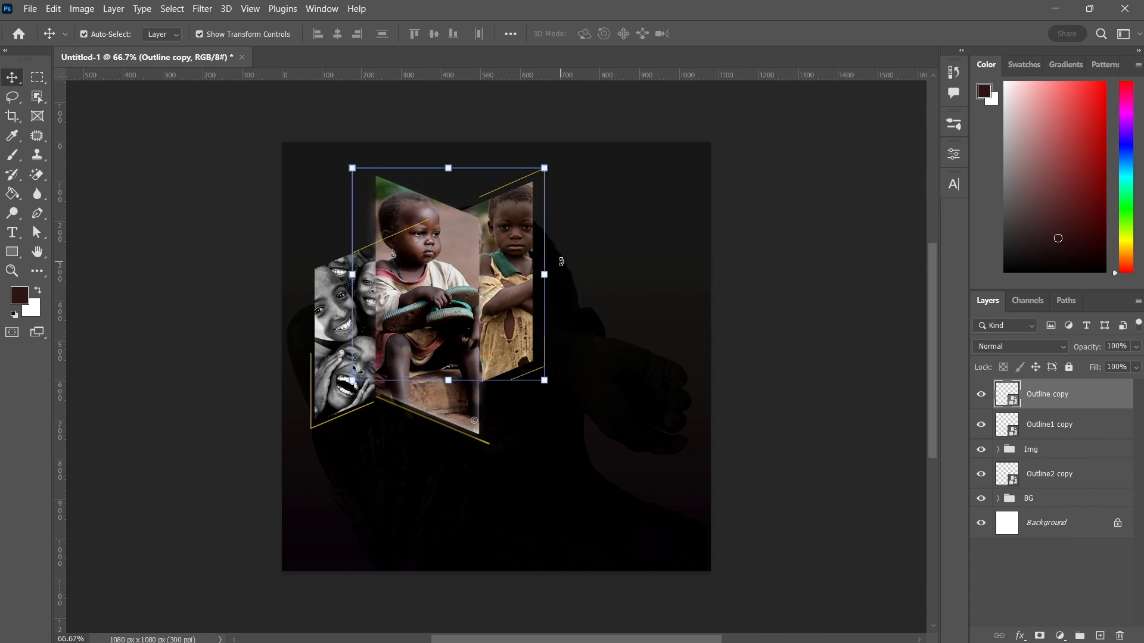
key(shift+Left)
key(shift+Left)
key(shift+Down)
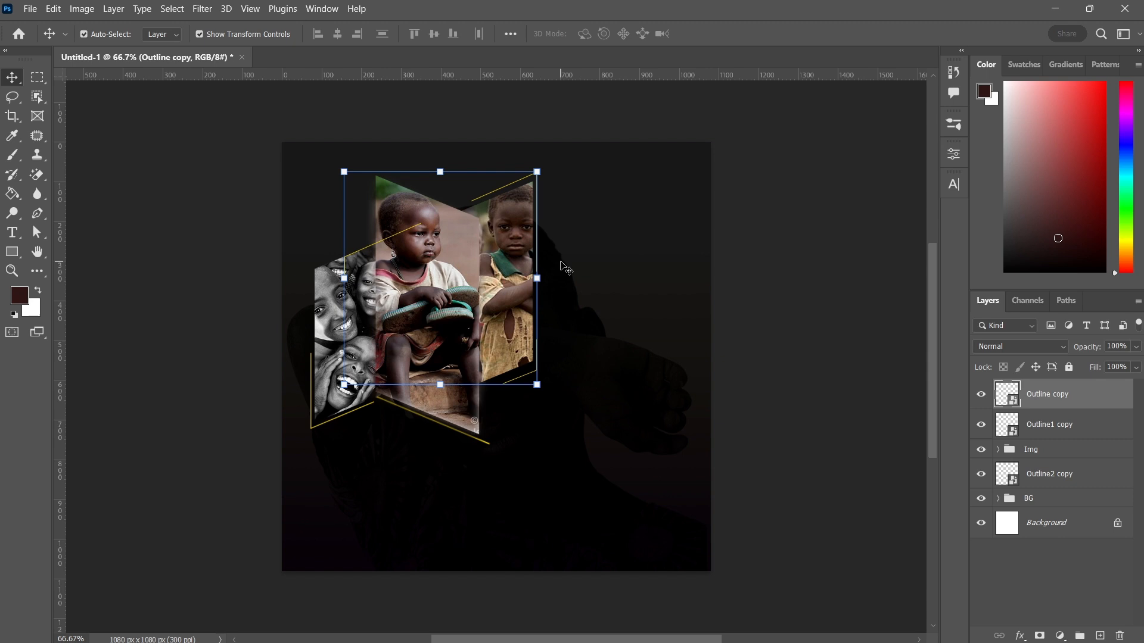
key(Up)
key(Up)
key(Up)
key(Up)
key(Up)
key(Up)
key(Up)
key(Up)
key(Up)
key(Up)
key(Up)
key(Up)
key(Up)
key(Up)
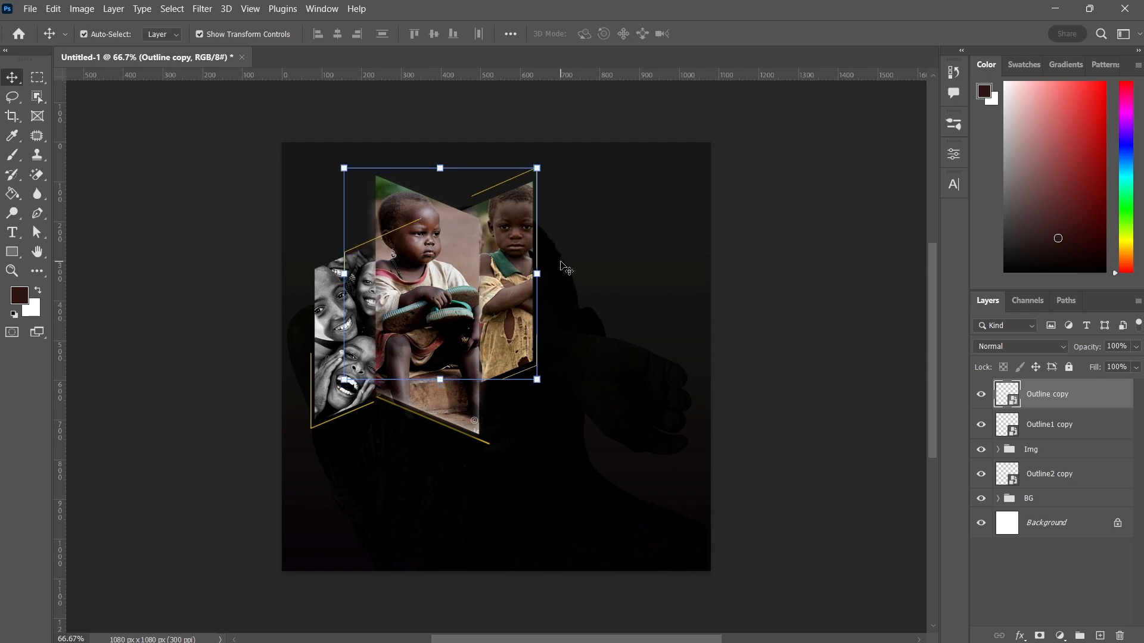
key(Up)
key(Up)
key(Up)
key(Up)
key(Down)
key(Down)
key(Down)
key(Down)
key(Down)
key(Down)
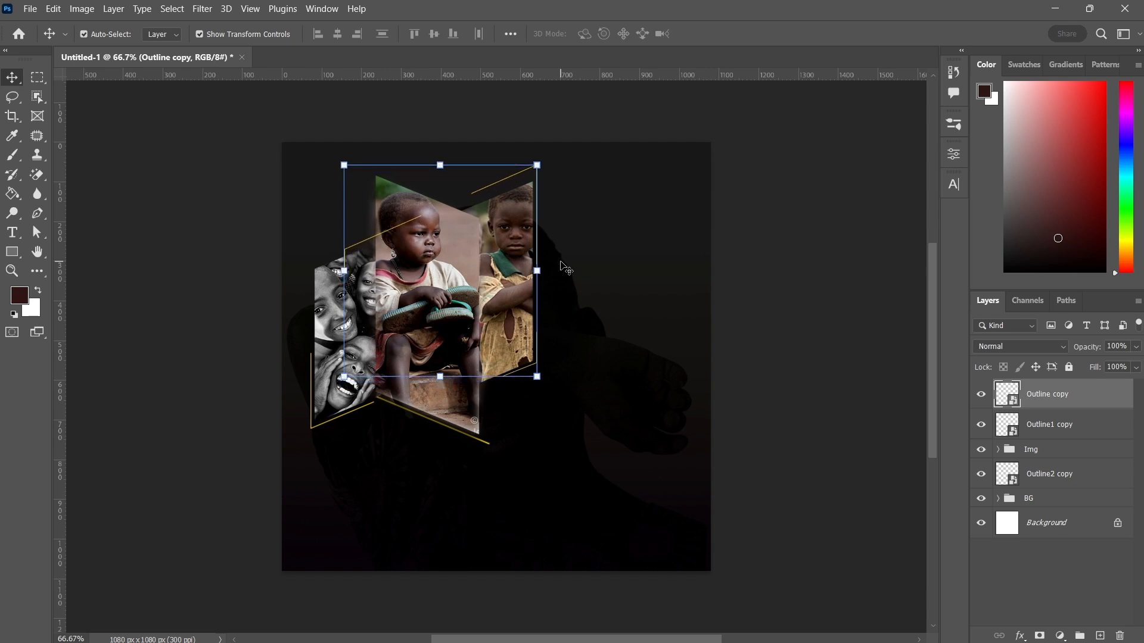
key(Down)
key(Down)
key(Down)
key(Down)
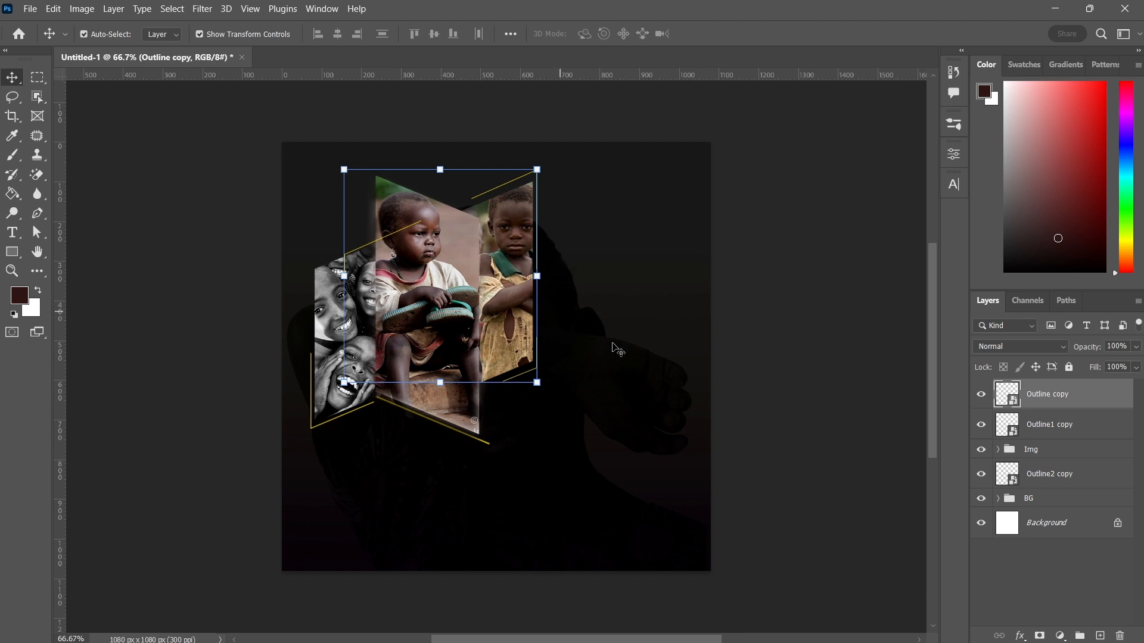
drag(1059, 405, 1049, 466)
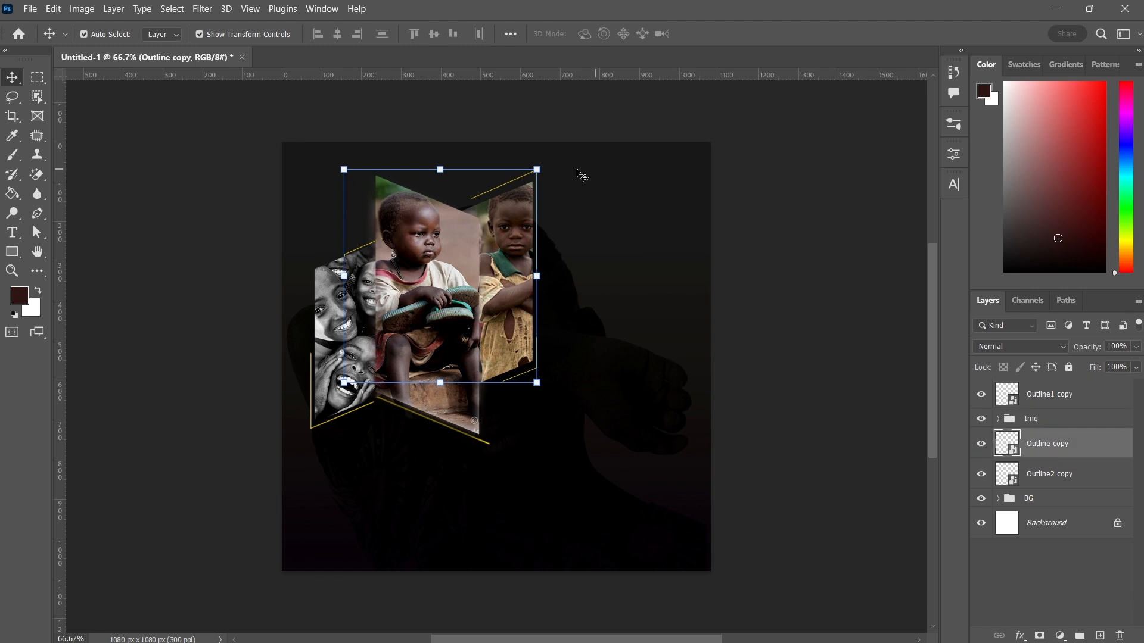
Scale Outline copy up to about 103.58% from its upper-left corner
key(ctrl+t)
drag(538, 167, 540, 168)
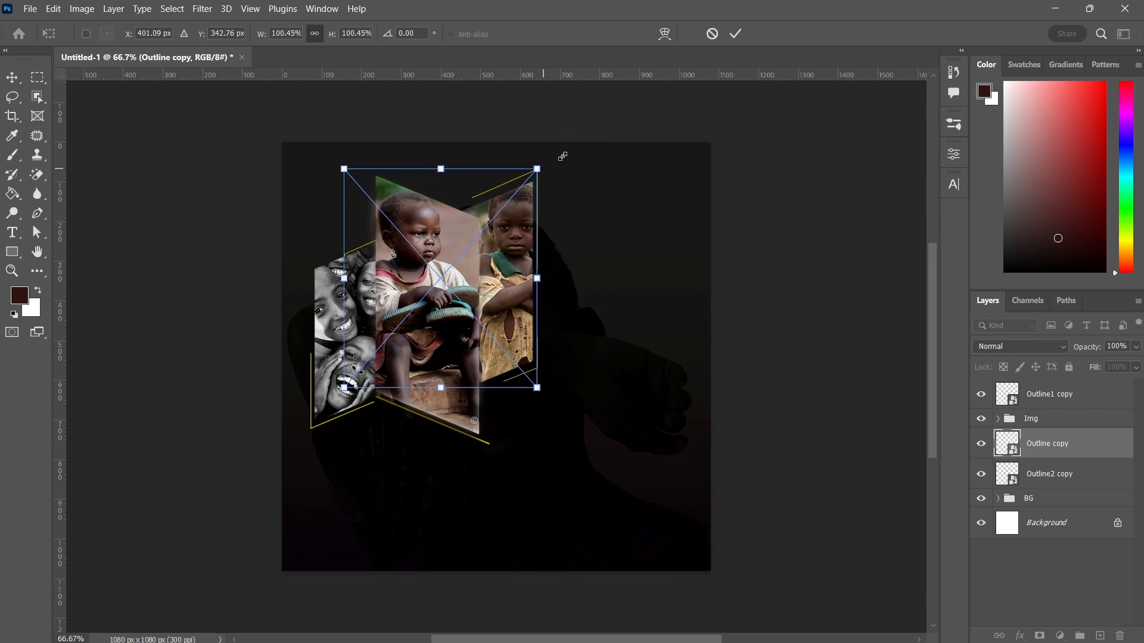
click(739, 34)
click(200, 34)
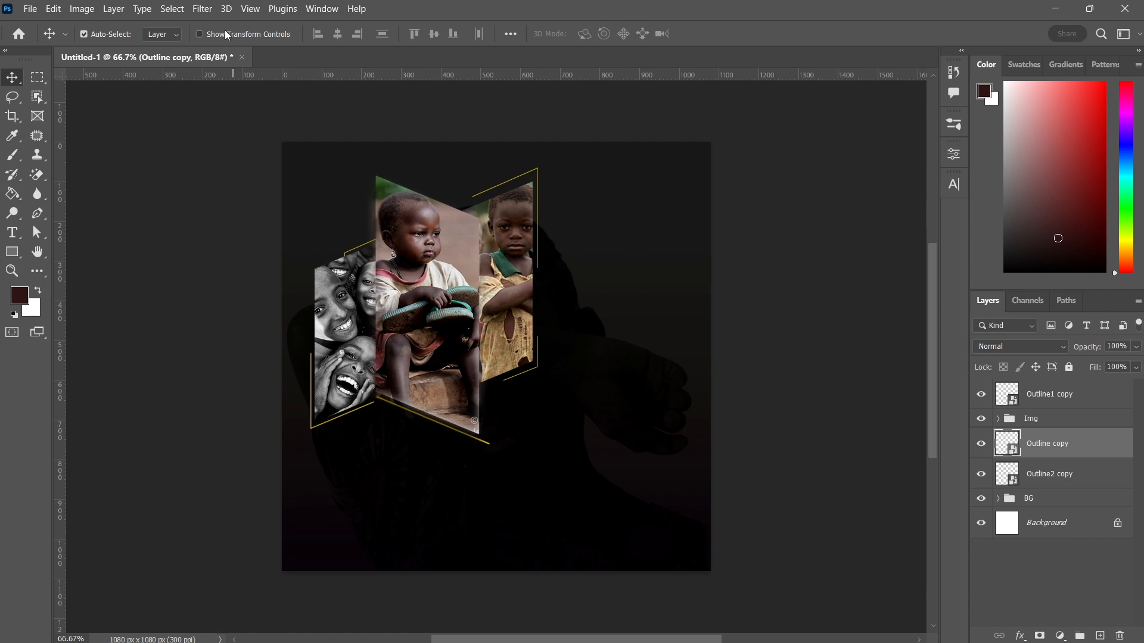
click(225, 32)
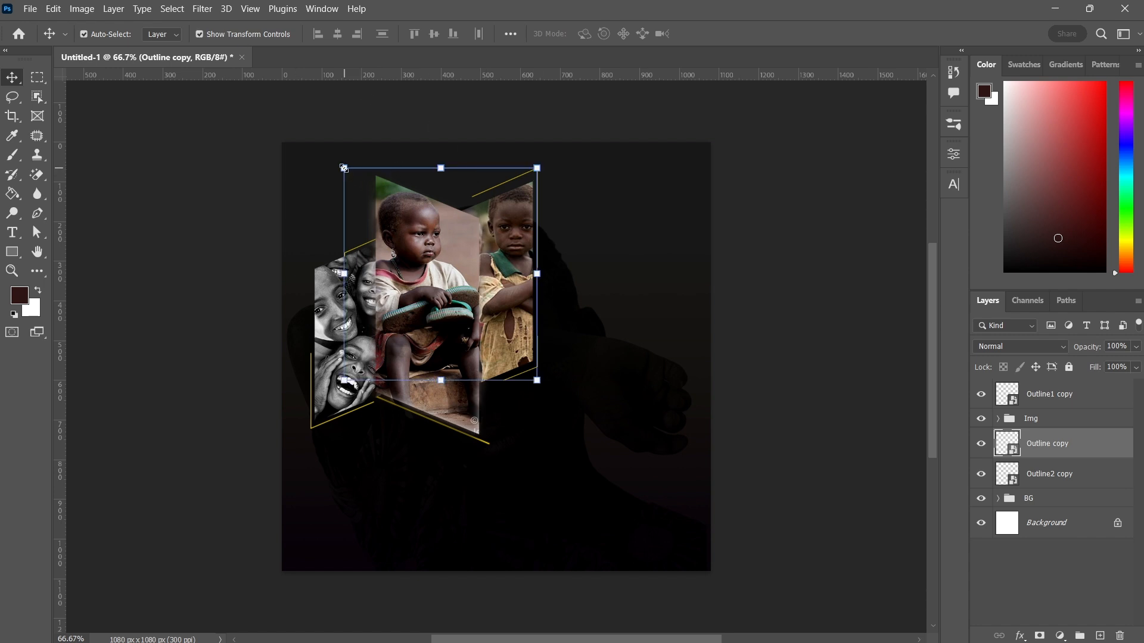
drag(343, 168, 337, 167)
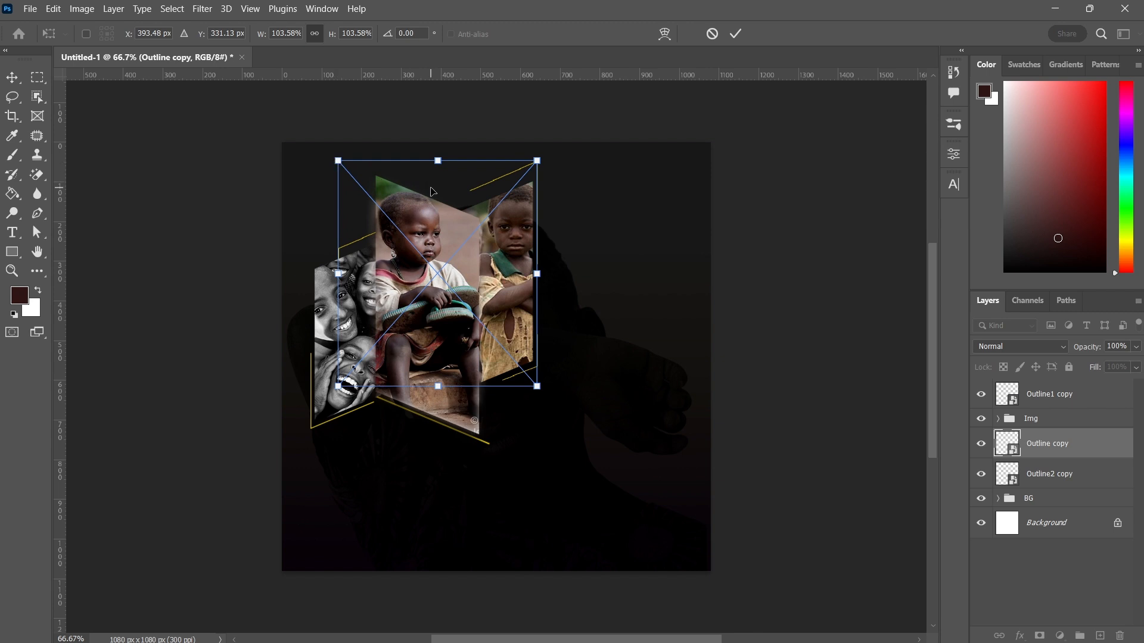
Try nudging and stretching Outline copy further, then undo those adjustments
key(shift+Down)
key(shift+Down)
key(Left)
key(Left)
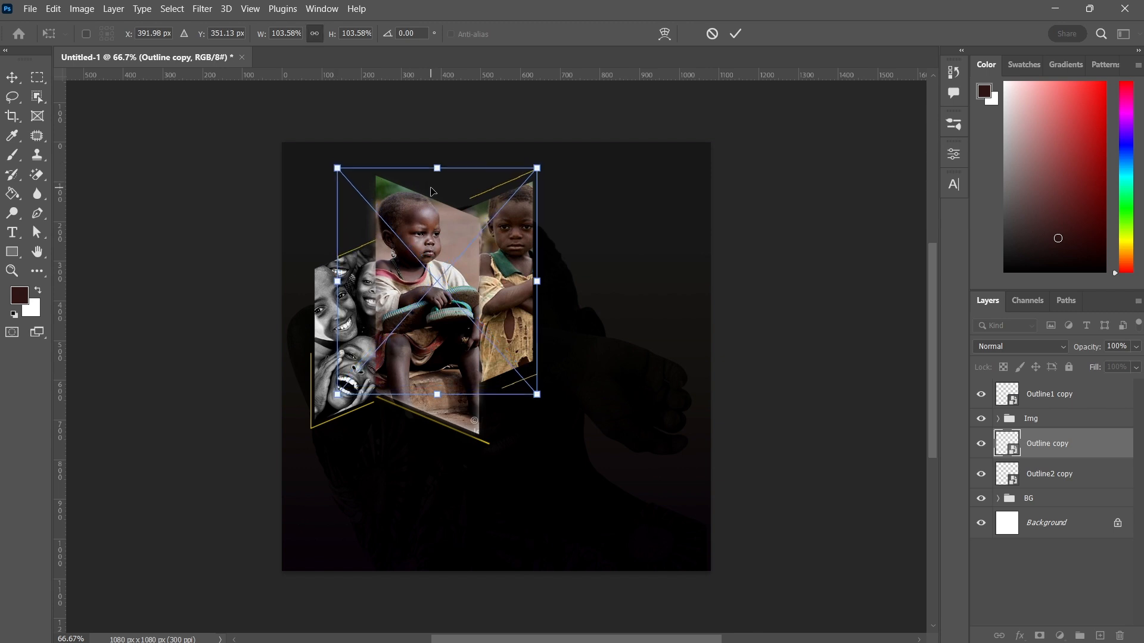
key(Up)
key(Up)
key(shift+Up)
key(shift+Up)
key(shift+Up)
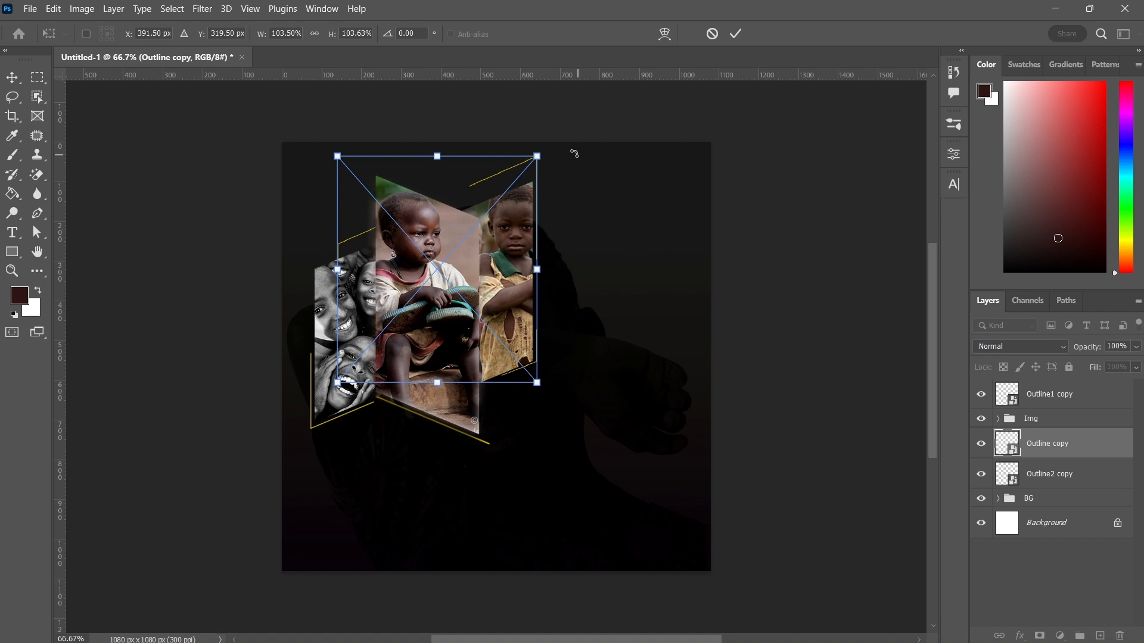
drag(538, 156, 543, 169)
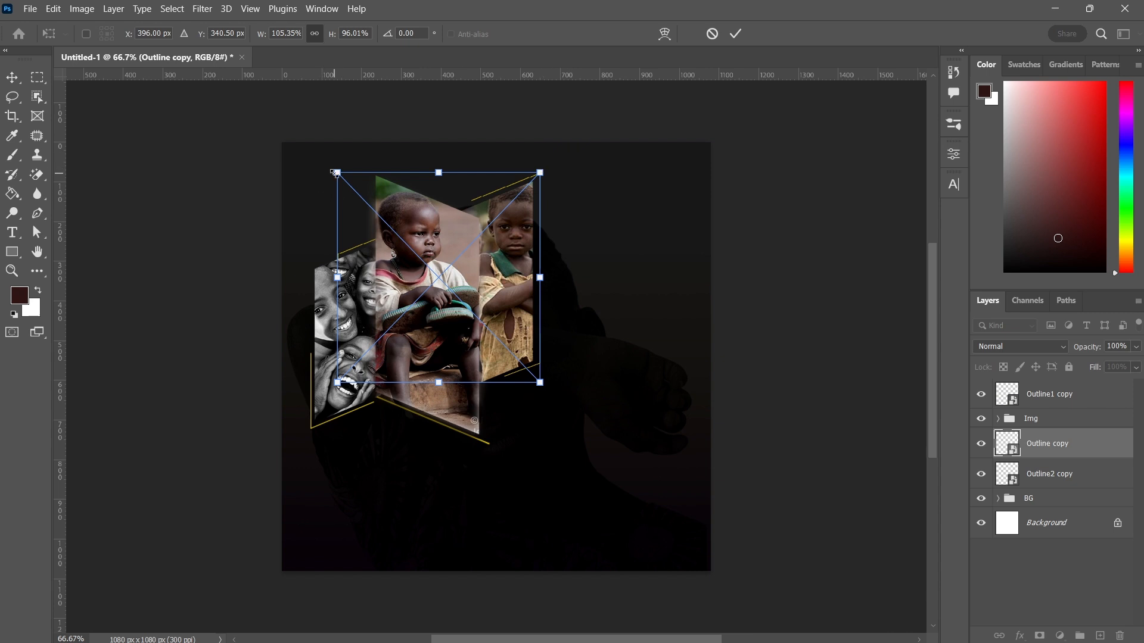
drag(329, 172, 330, 164)
key(ctrl+z)
key(ctrl+z)
key(ctrl+z)
key(ctrl+z)
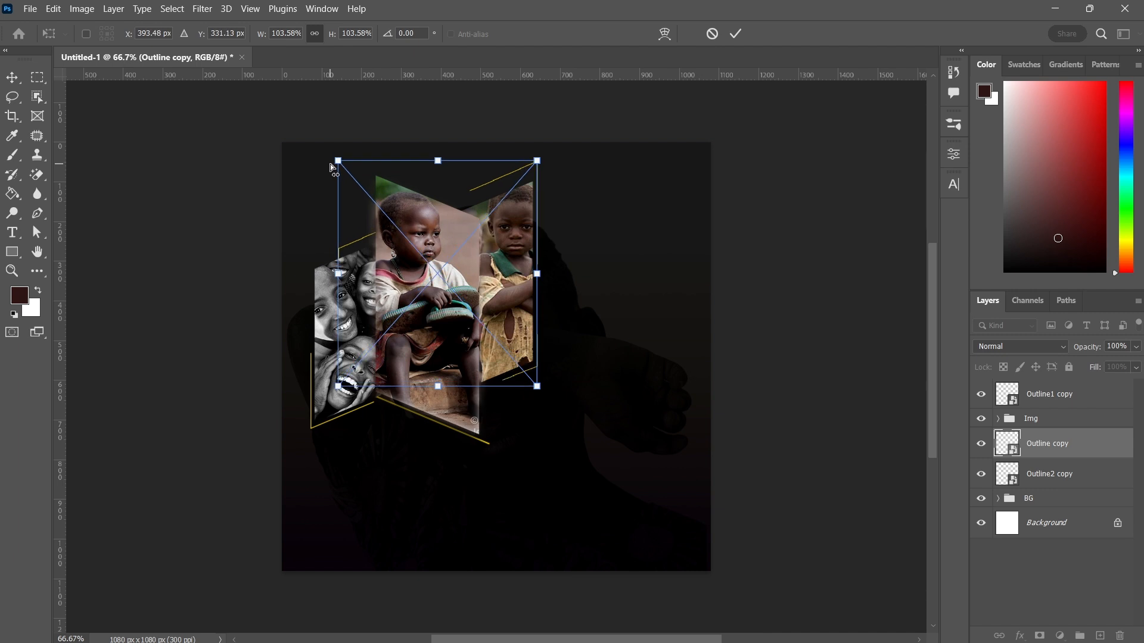
Apply the Outline copy transform and hide the transform controls
click(736, 34)
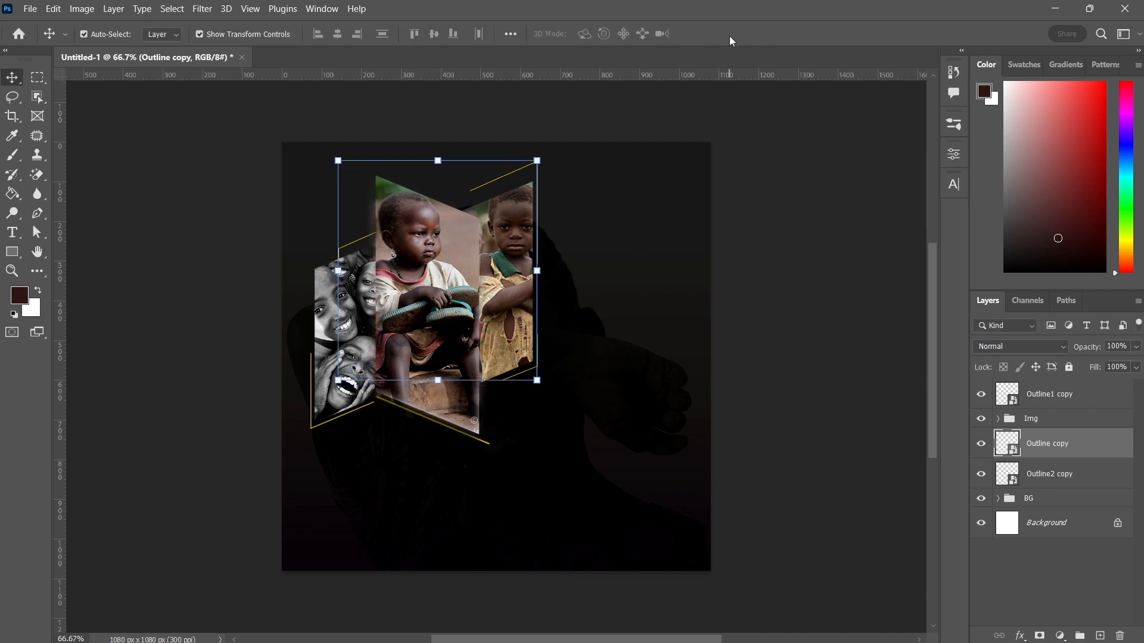
click(223, 38)
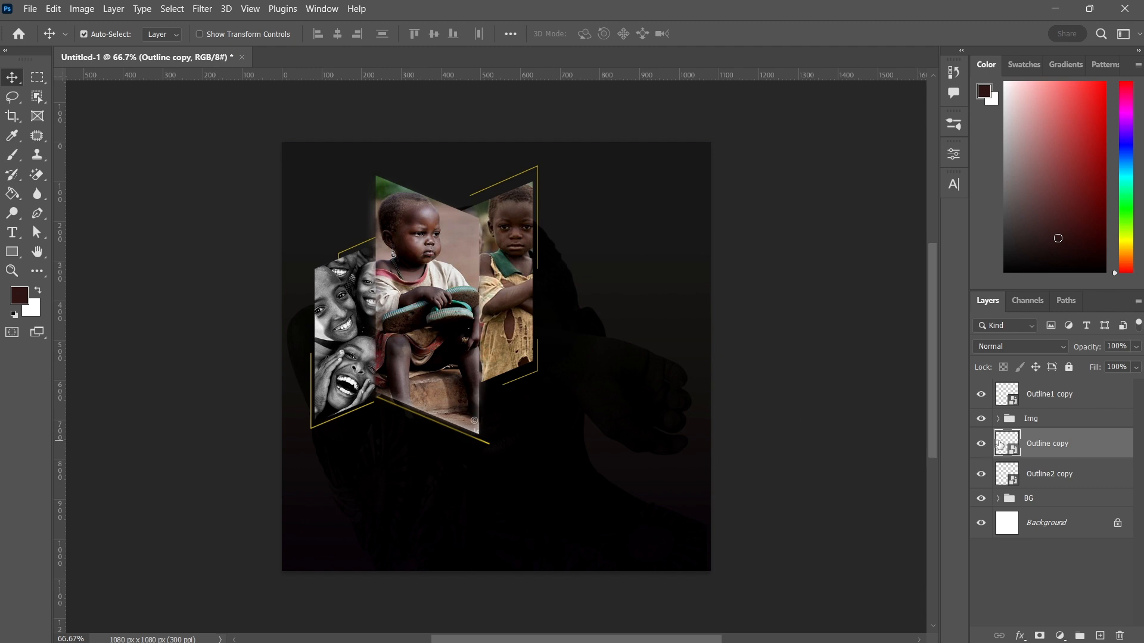
Select the Outline2 copy layer and nudge it a few pixels right and down
click(1041, 475)
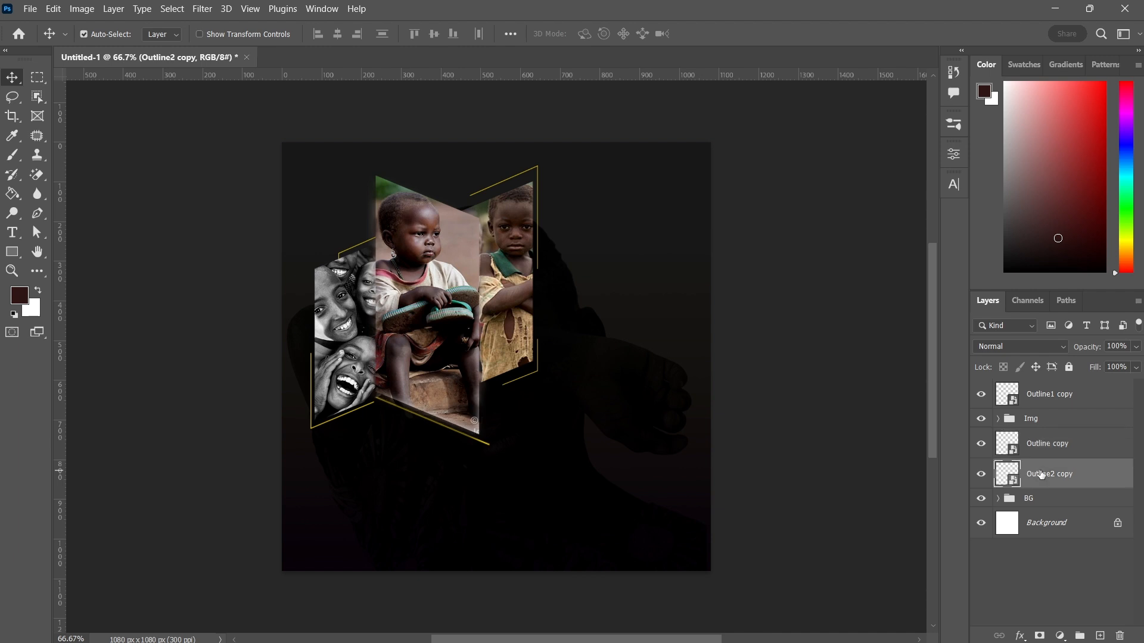
key(Right)
key(Right)
key(Right)
key(Right)
key(Right)
key(Right)
key(Down)
key(Down)
key(Down)
key(Down)
key(Down)
key(Down)
key(Down)
key(Down)
key(Right)
key(Right)
key(Right)
key(Right)
key(Right)
key(Right)
key(Right)
key(Right)
key(Right)
key(Right)
key(Right)
key(Right)
Turn on transform controls and scale Outline2 copy down to about 175% from its corners, then apply
click(212, 35)
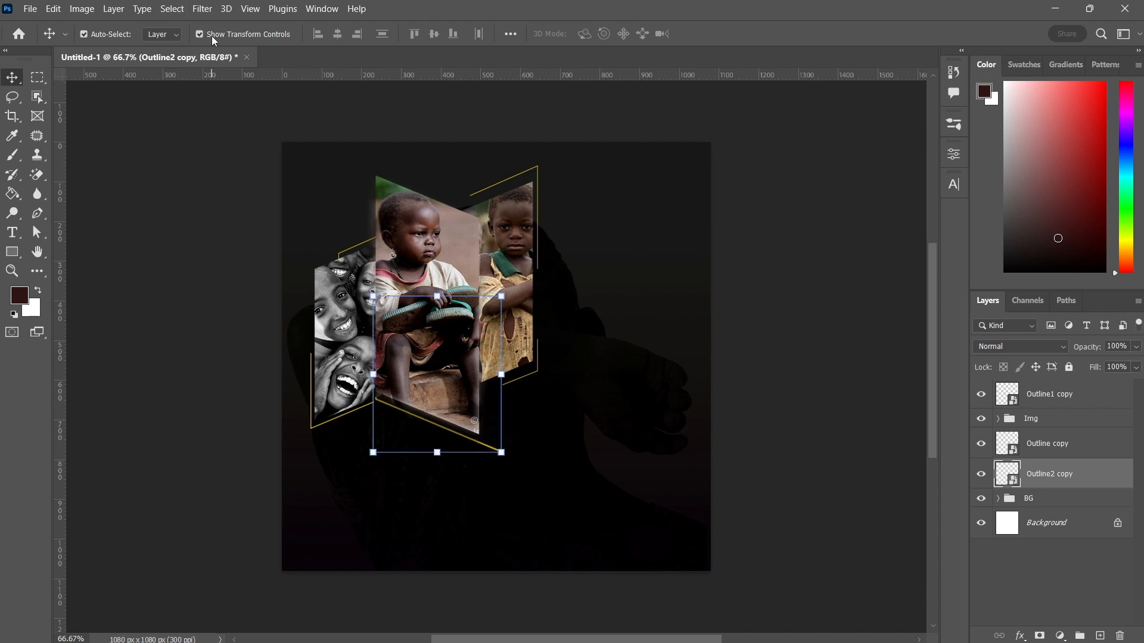
drag(372, 296, 385, 311)
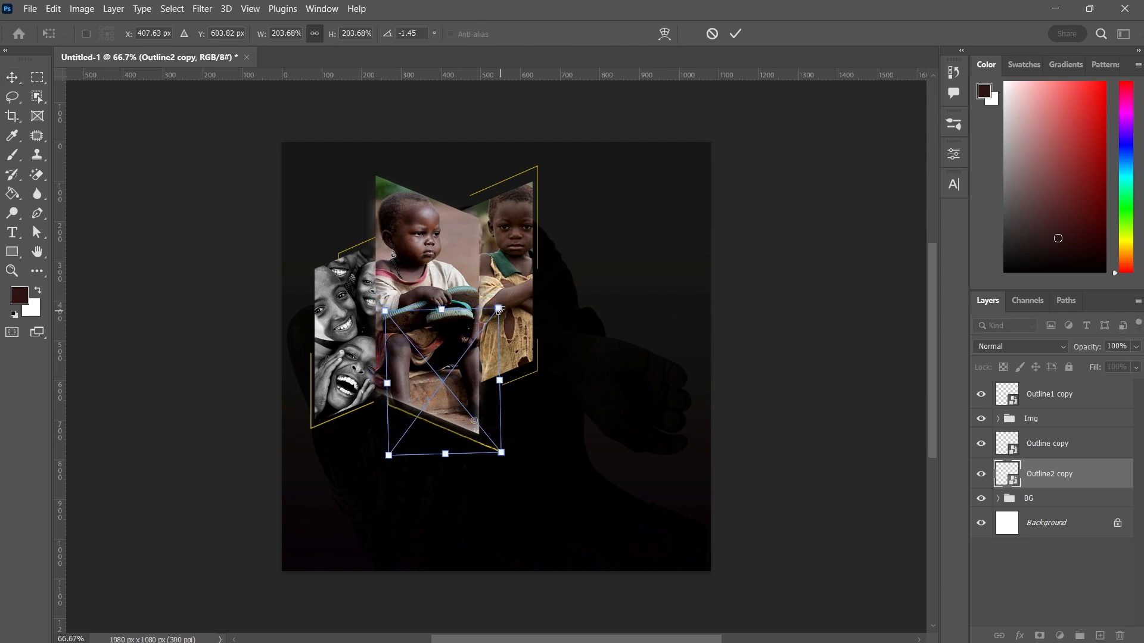
drag(498, 309, 483, 329)
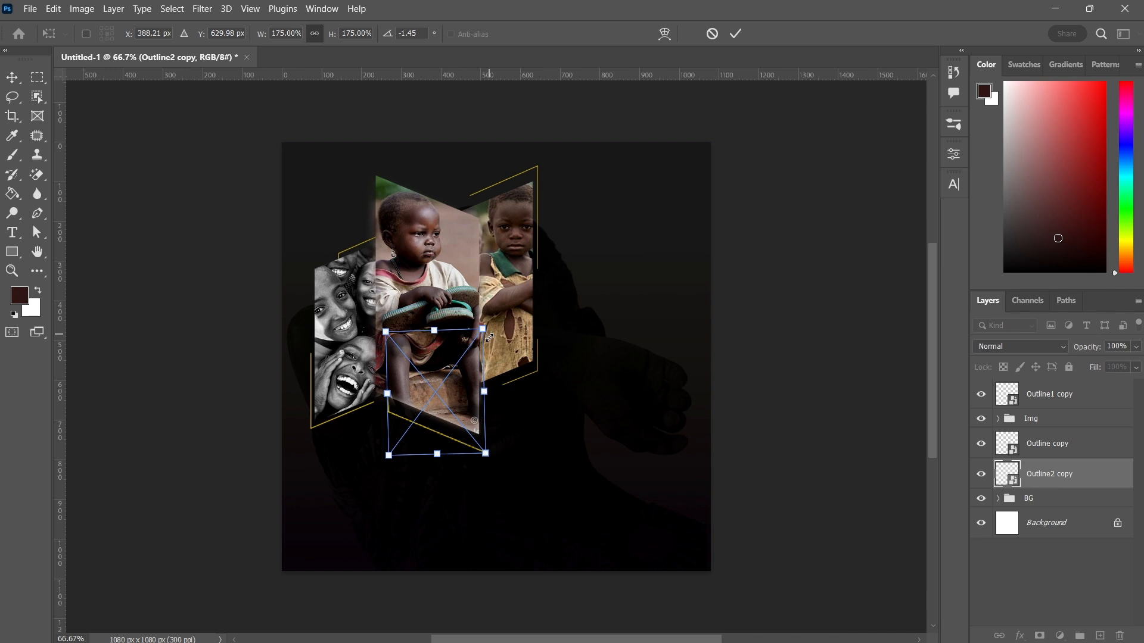
click(737, 40)
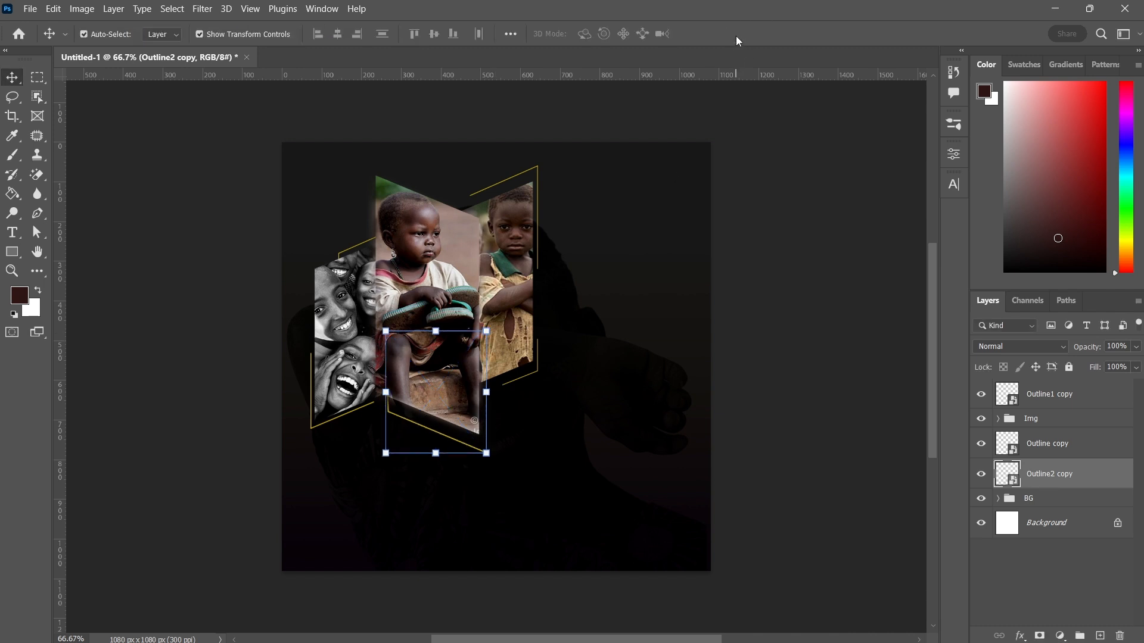
Rasterize Outline2 copy and delete the lower-right segment of its outline using a rectangular selection
right_click(1049, 478)
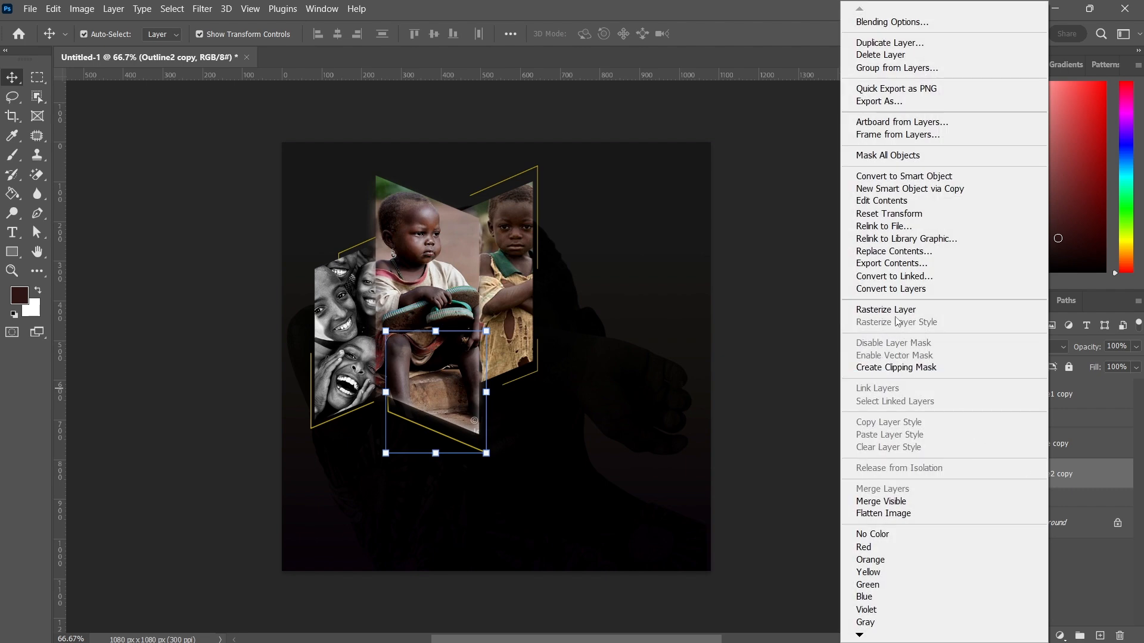
click(897, 310)
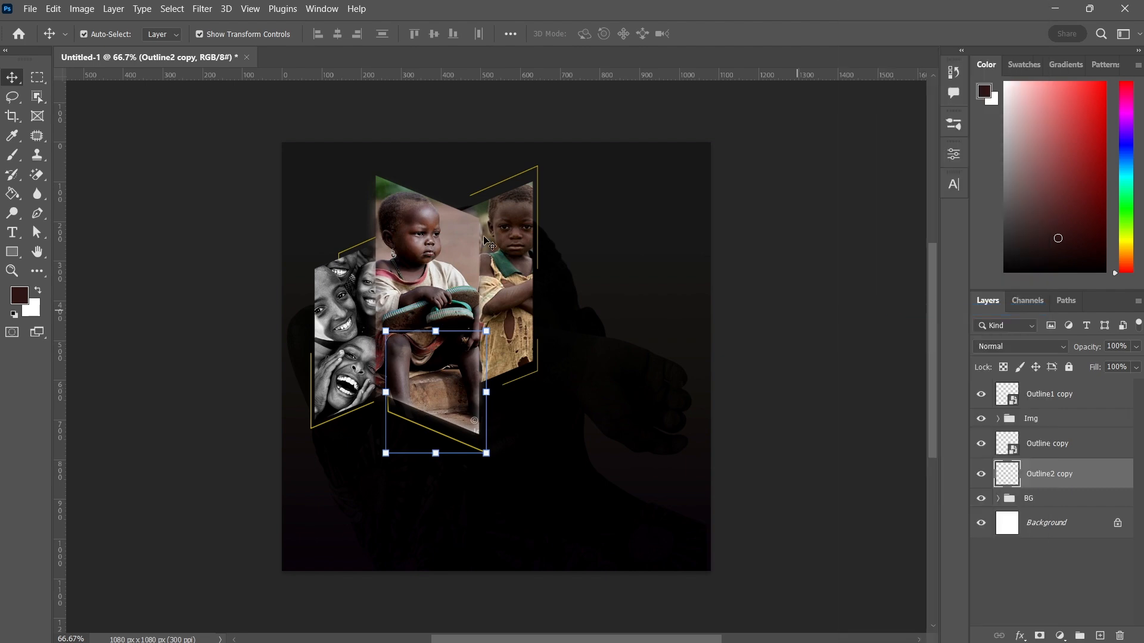
click(37, 81)
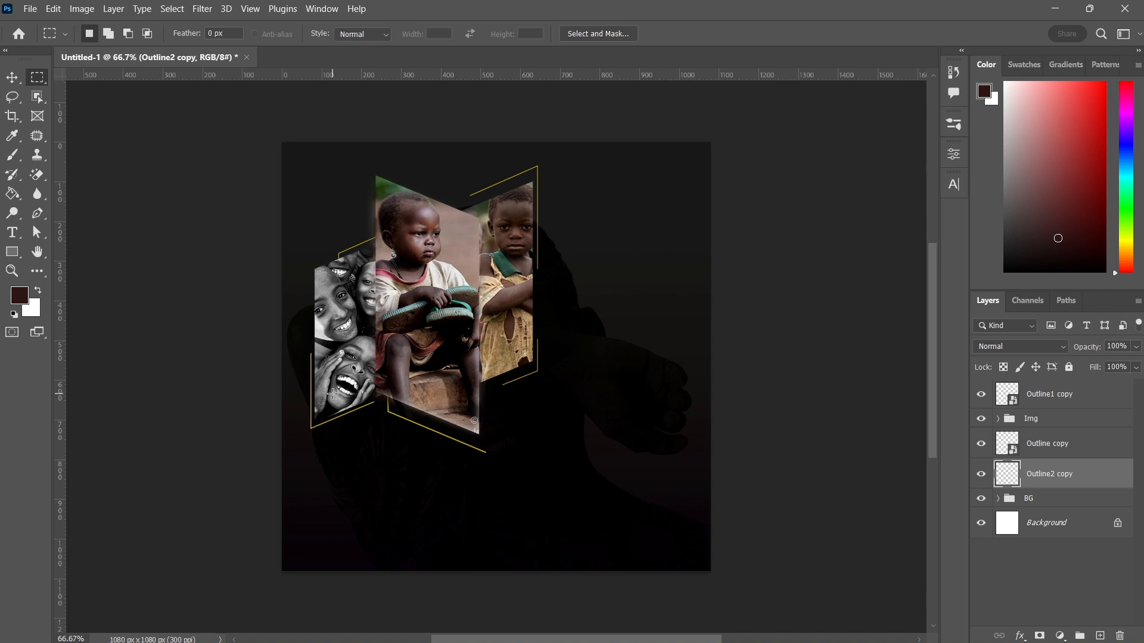
drag(447, 419, 521, 484)
key(ctrl+d)
Move Outline1 copy below the Img group, then group the three outline layers and name the group lines
drag(1046, 403, 1042, 439)
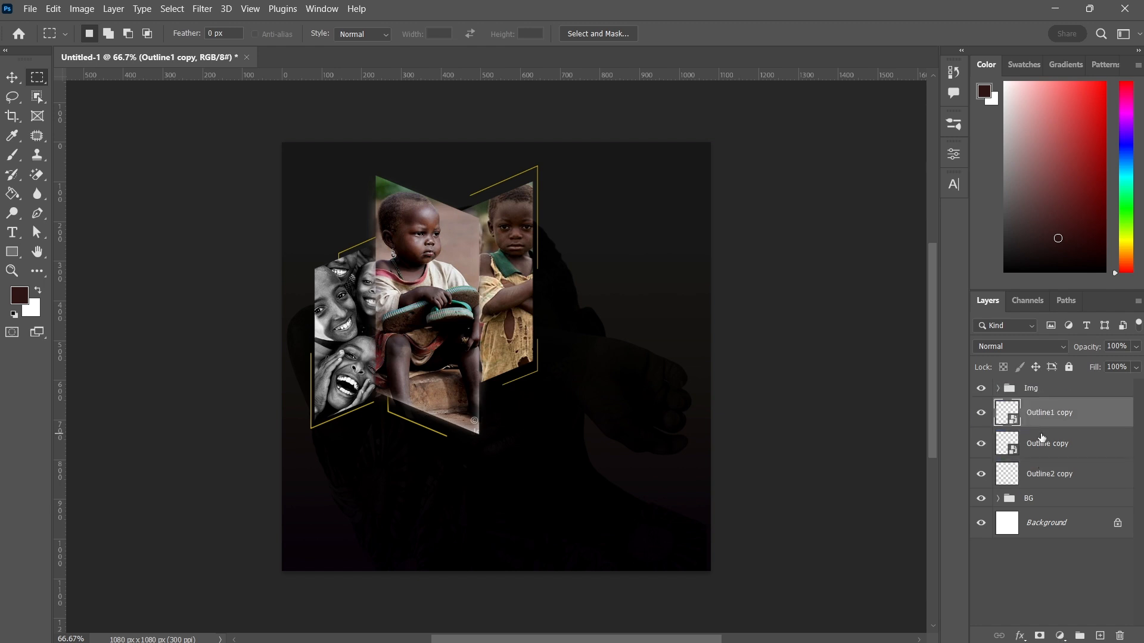
shift+click(1040, 475)
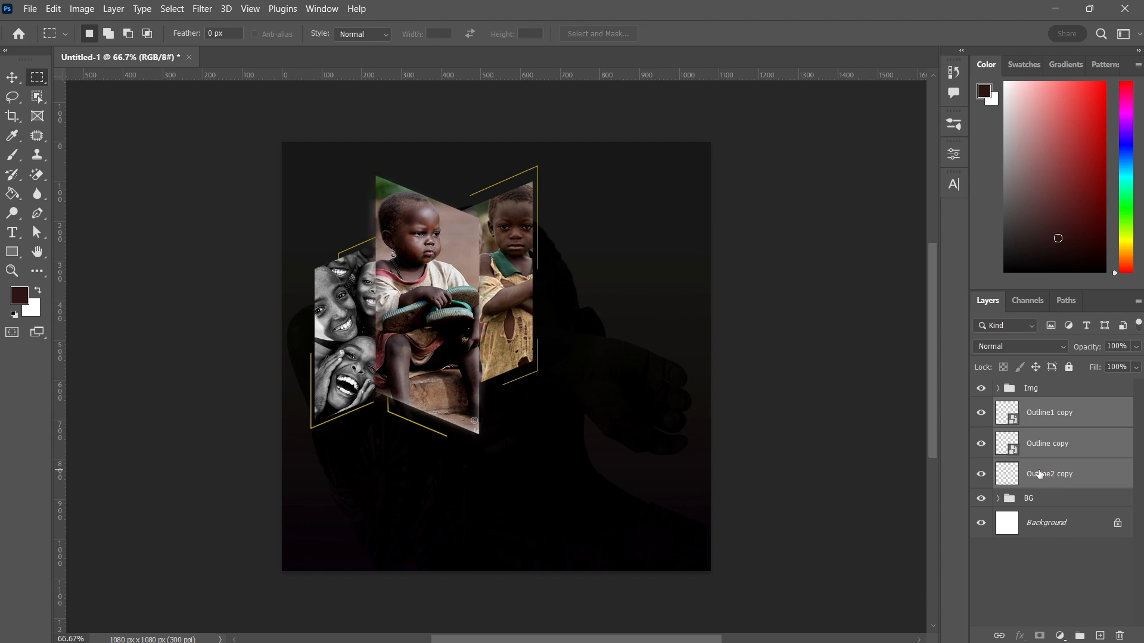
key(ctrl+g)
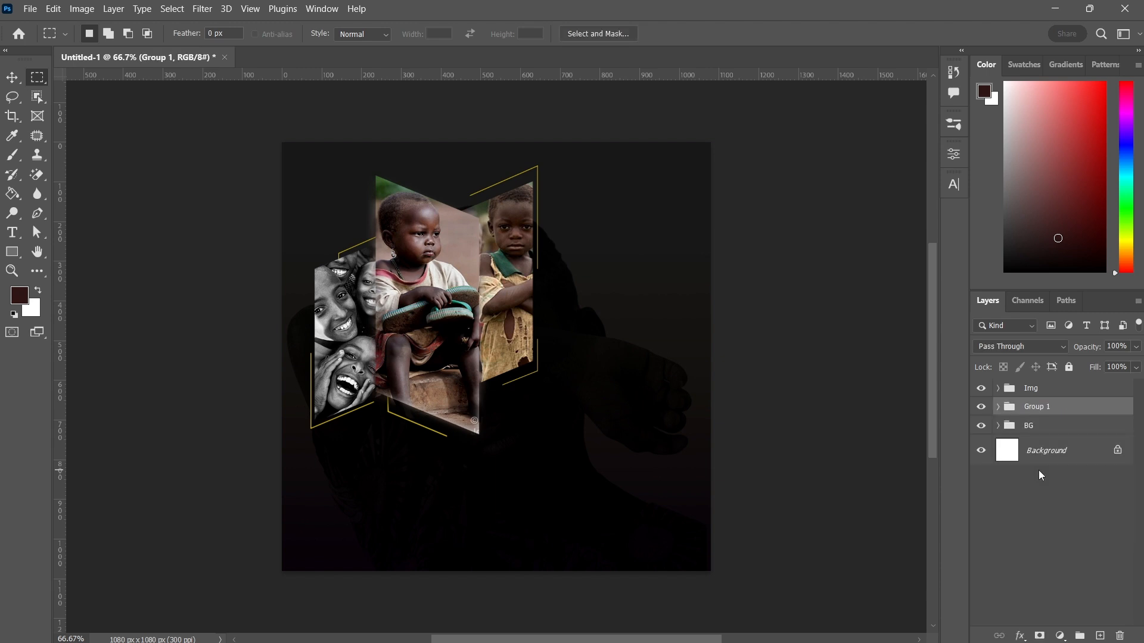
double_click(1036, 407)
text(lines)
key(Return)
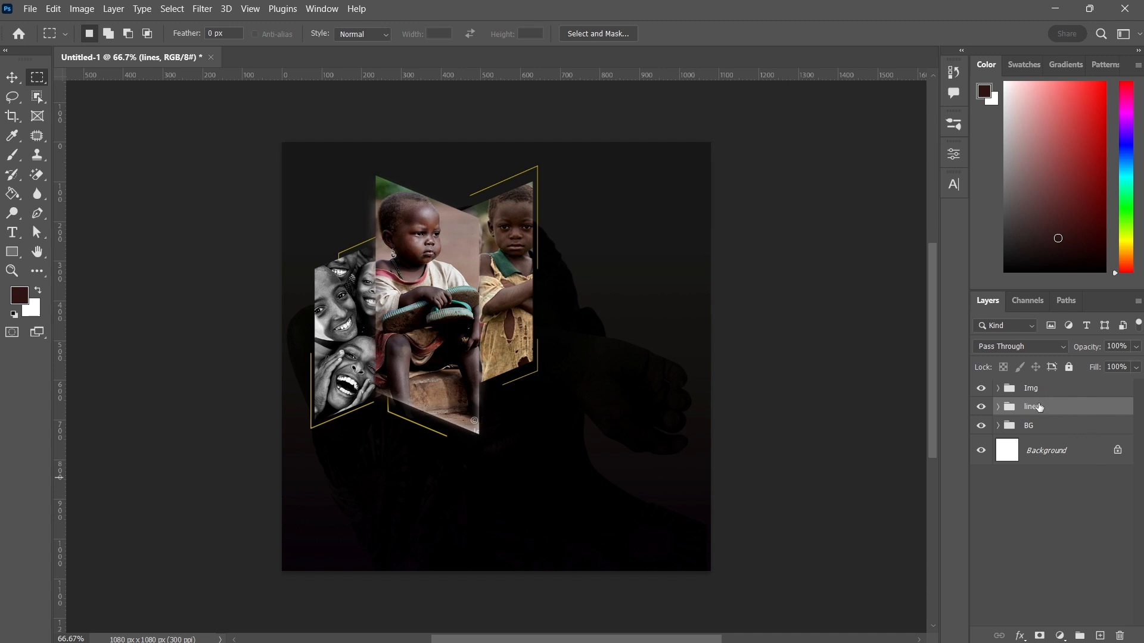
Place the Cloud copy image embedded from the orphans folder and nudge it upward
click(30, 9)
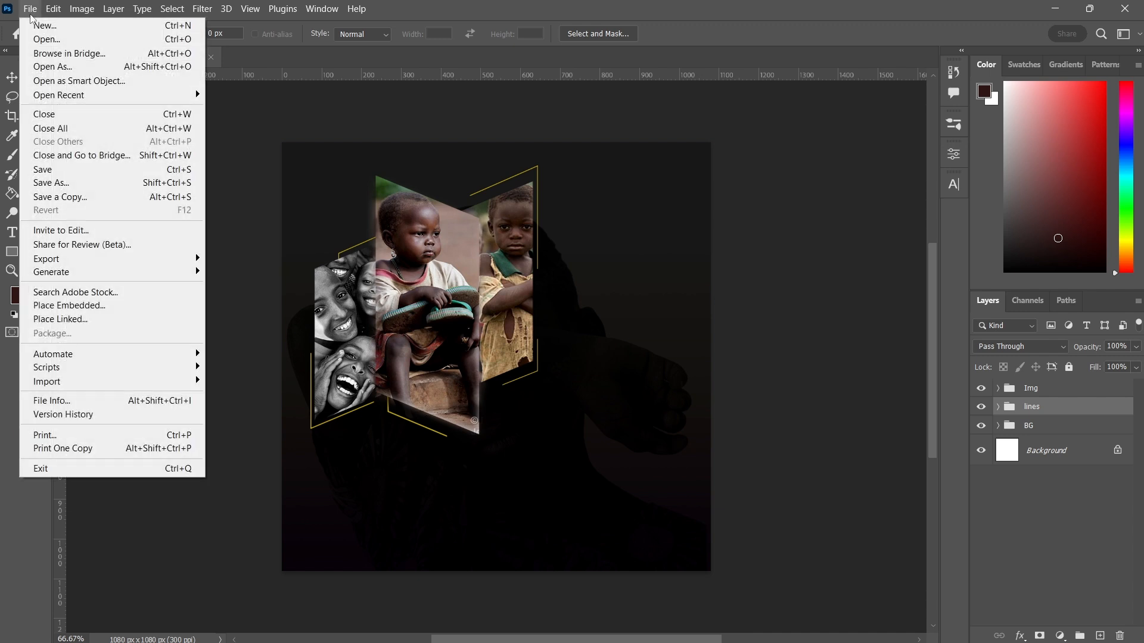
click(76, 308)
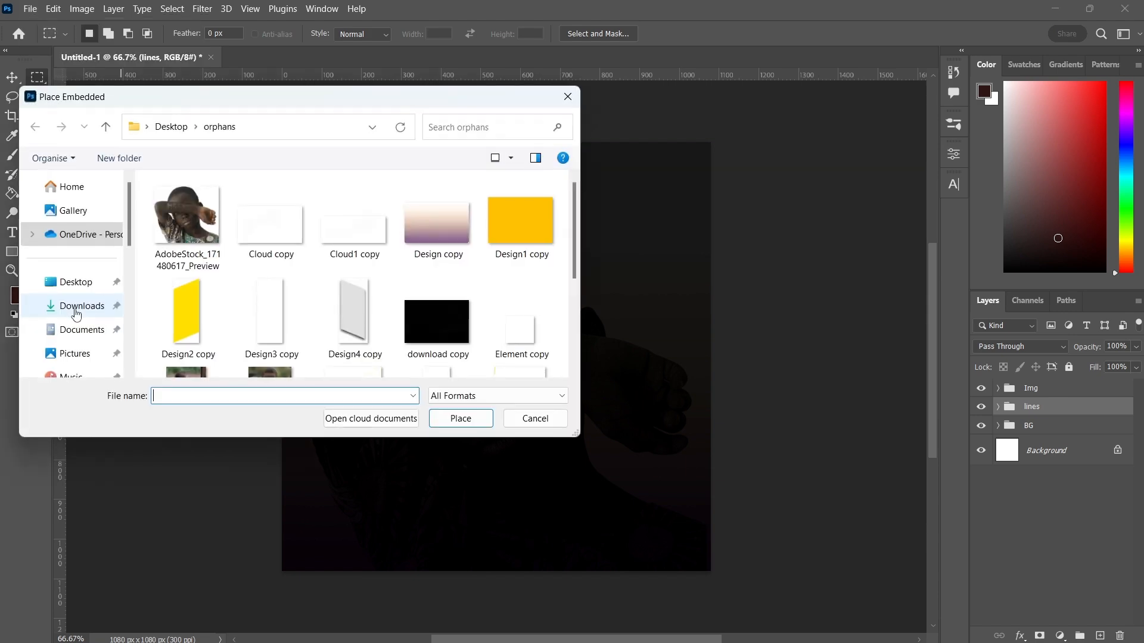
click(277, 235)
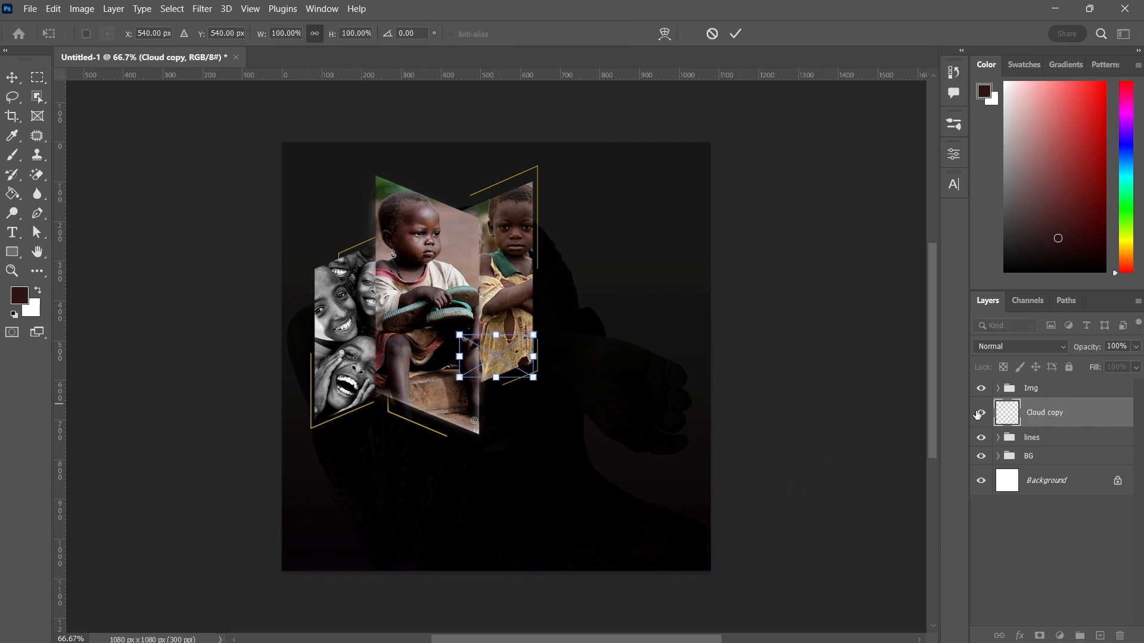
key(shift+Up)
key(shift+Up)
key(shift+Up)
key(shift+Up)
key(shift+Up)
key(shift+Up)
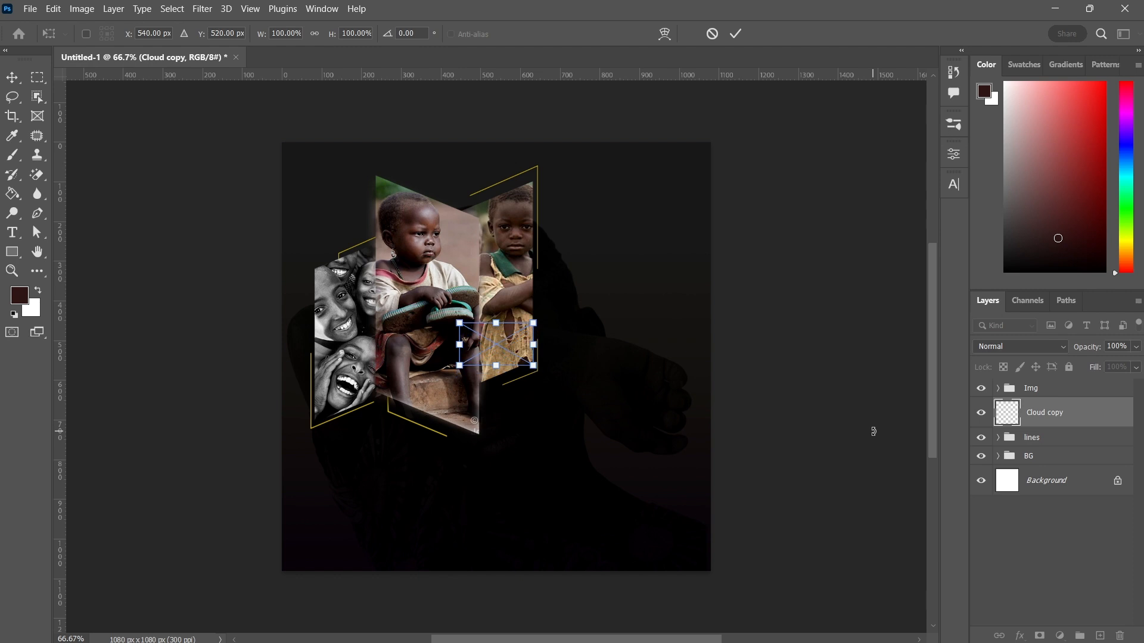
Move the Cloud copy layer above the Img group and position the cloud above the left panel's upper corner
drag(1049, 411, 1035, 381)
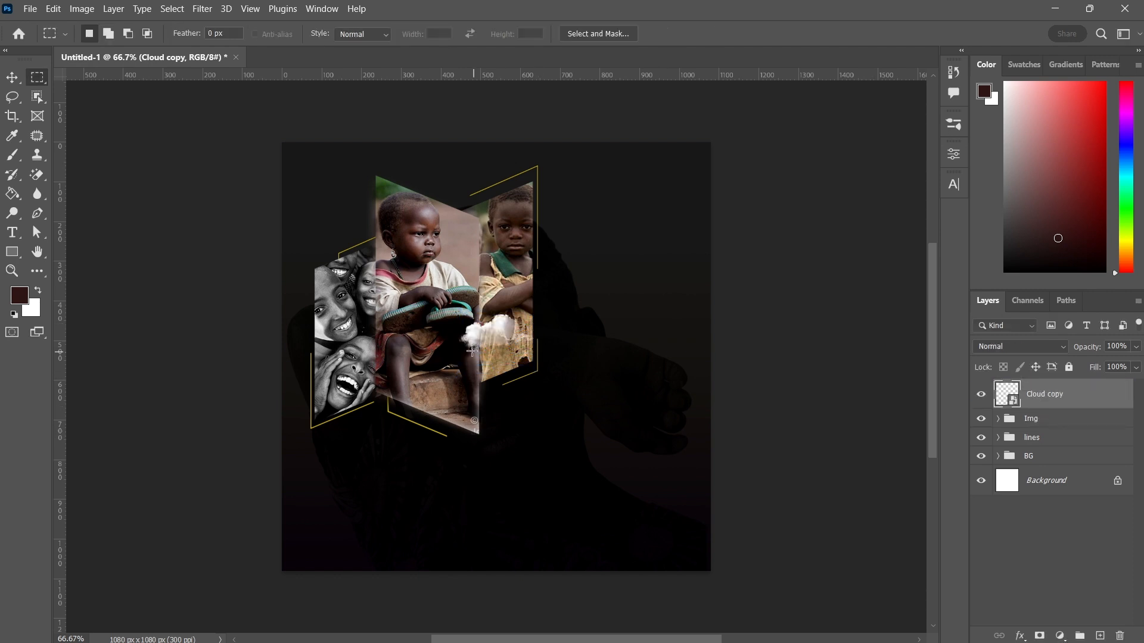
click(12, 77)
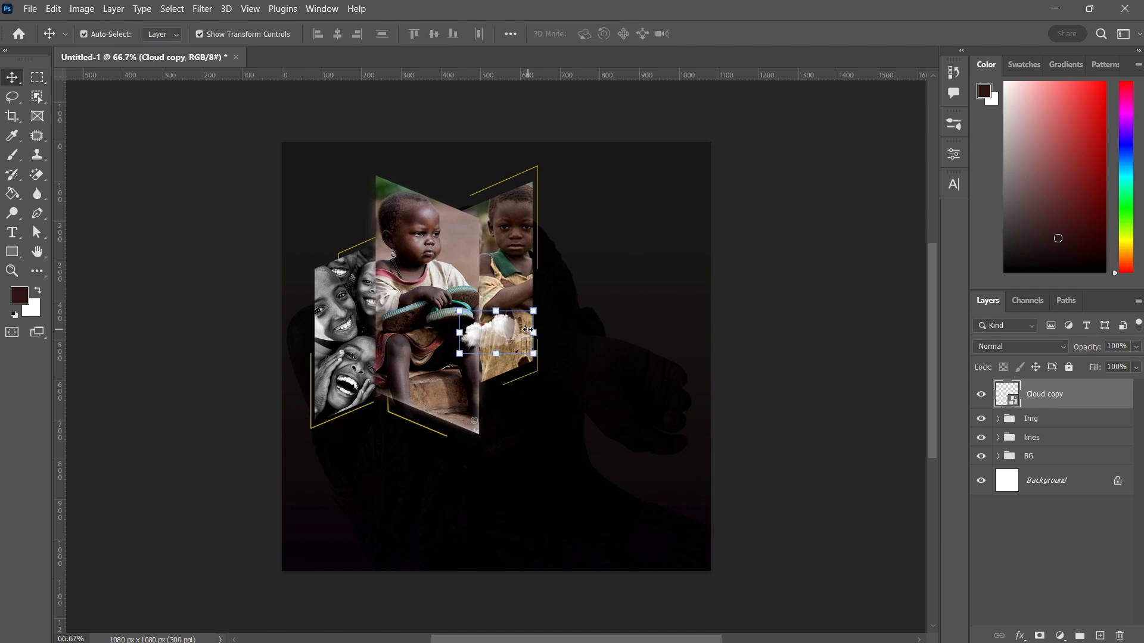
drag(505, 331, 343, 226)
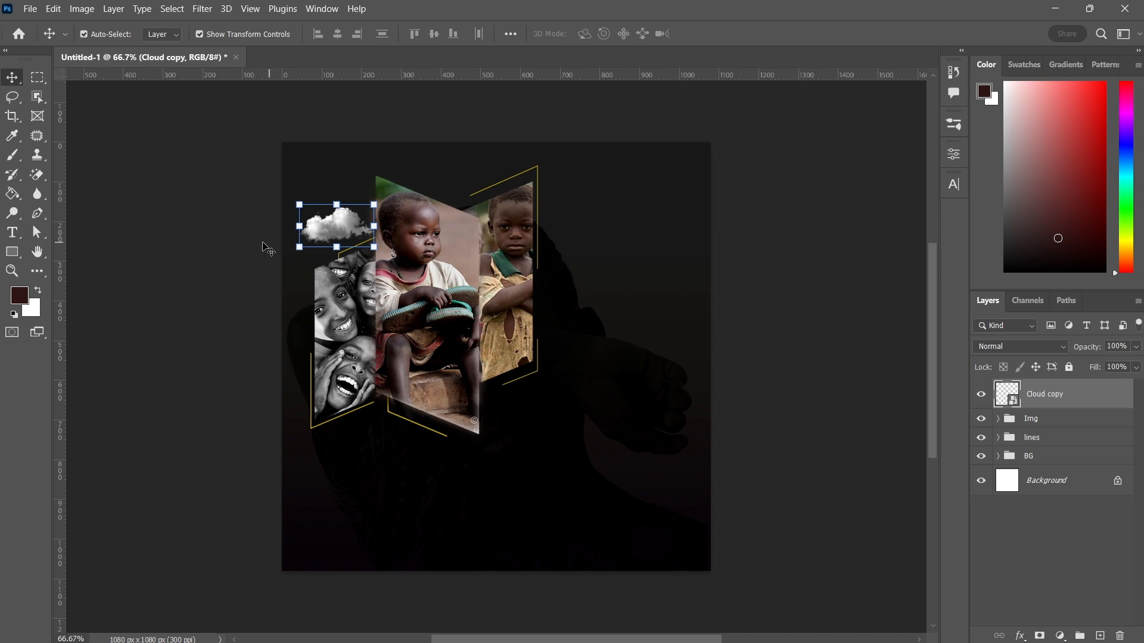
Place the Cloud1 copy image embedded and position it at the bottom of the middle and right panels
click(25, 6)
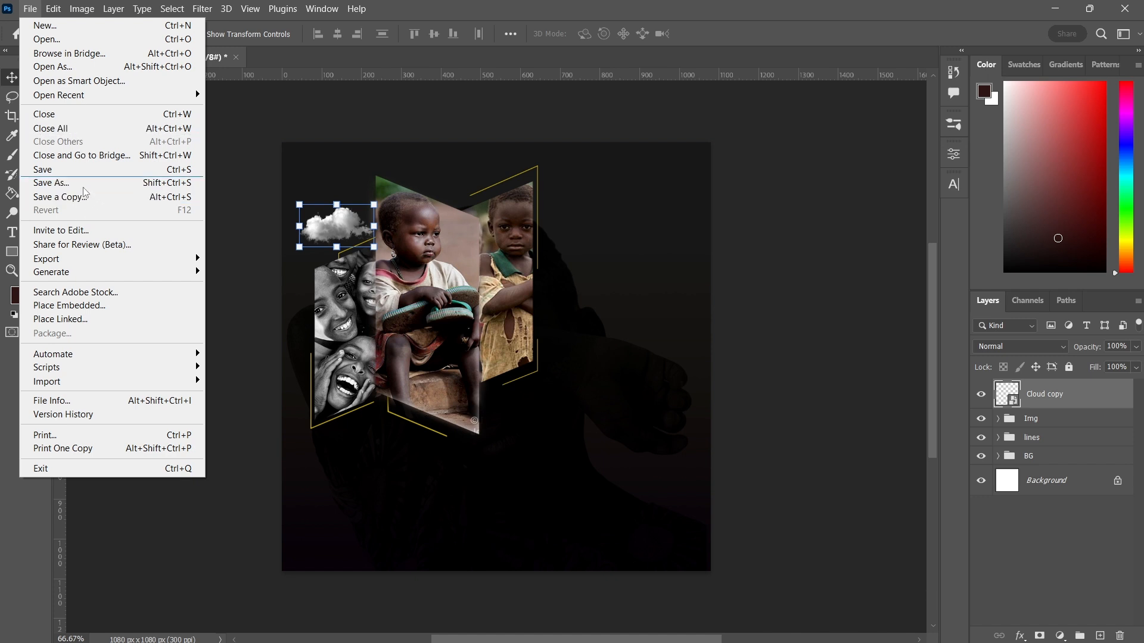
click(89, 305)
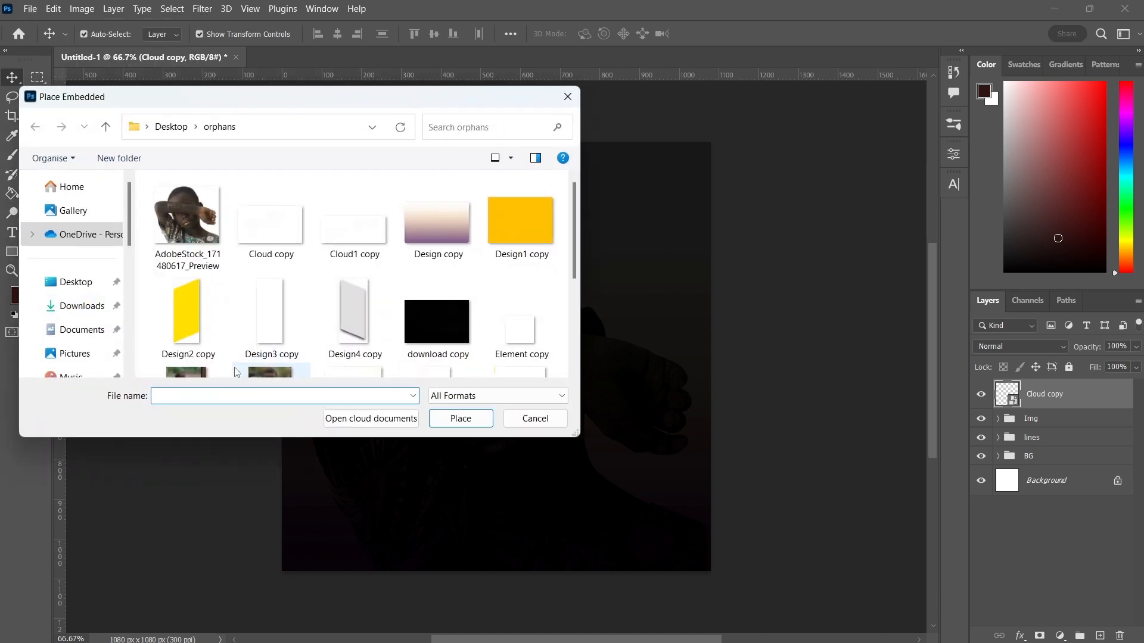
double_click(360, 230)
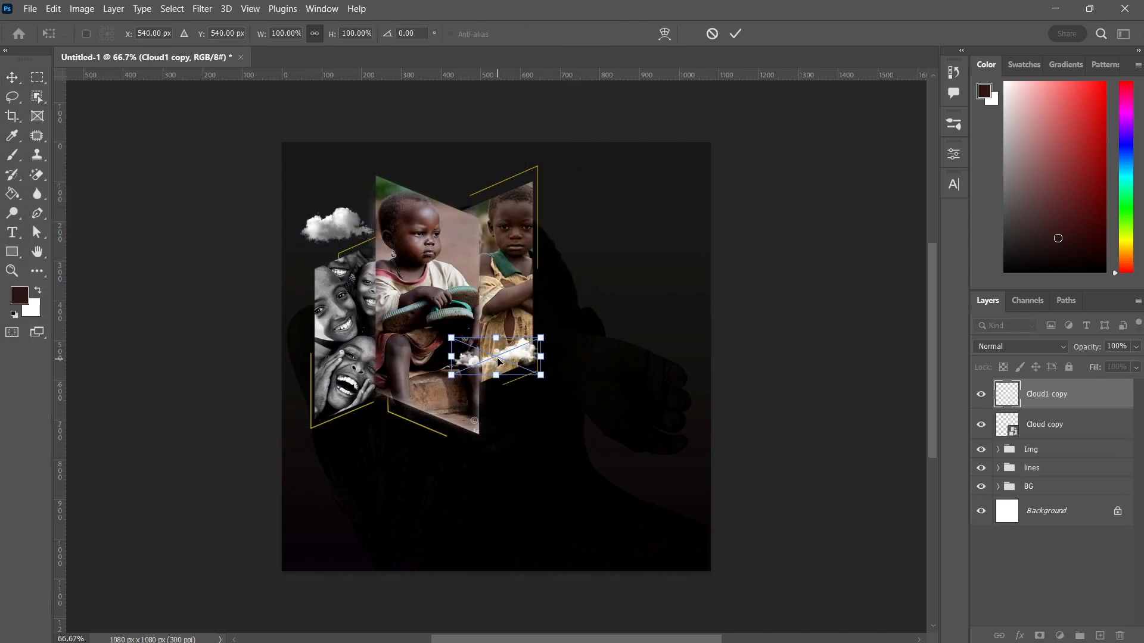
drag(499, 359, 508, 402)
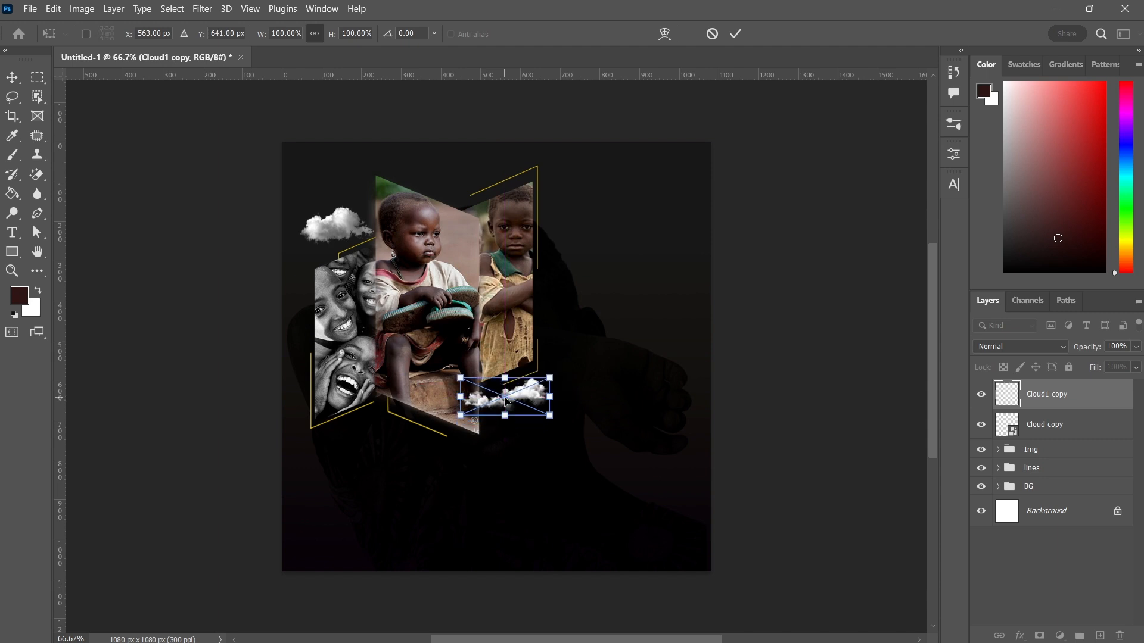
click(741, 36)
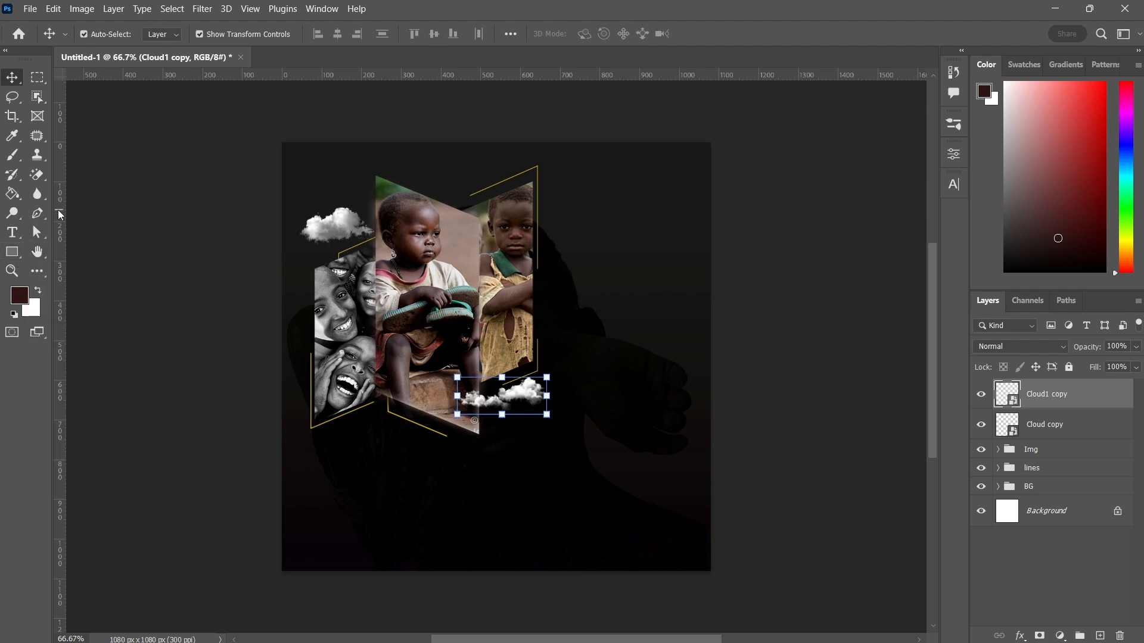
Add a vertical guide at about 700 px and start a text layer just right of it
drag(58, 215, 558, 251)
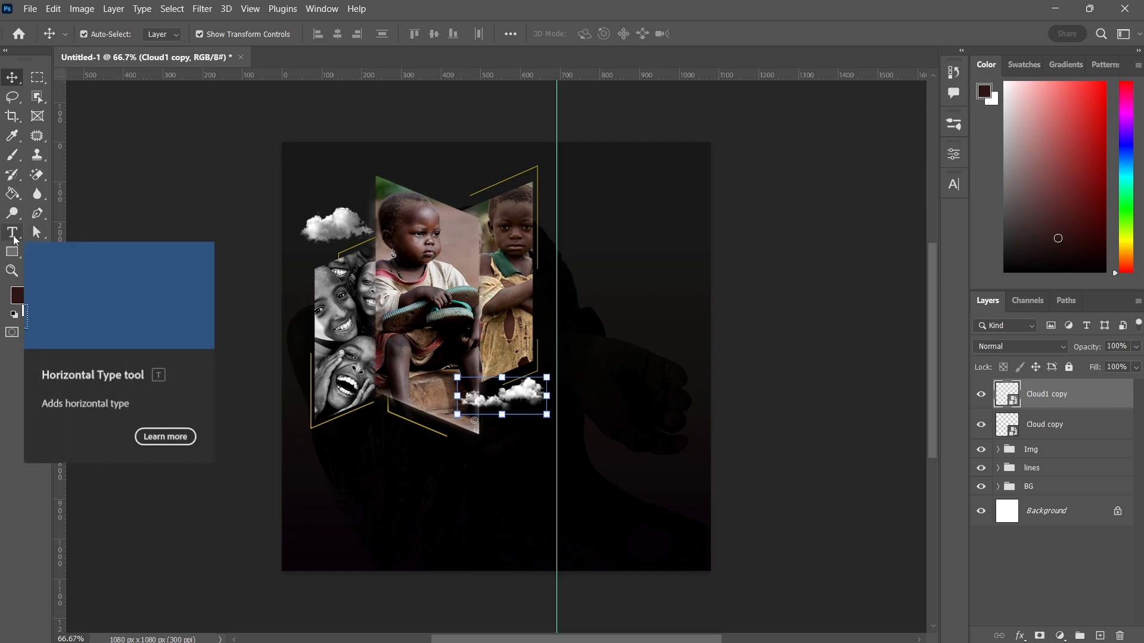
click(14, 233)
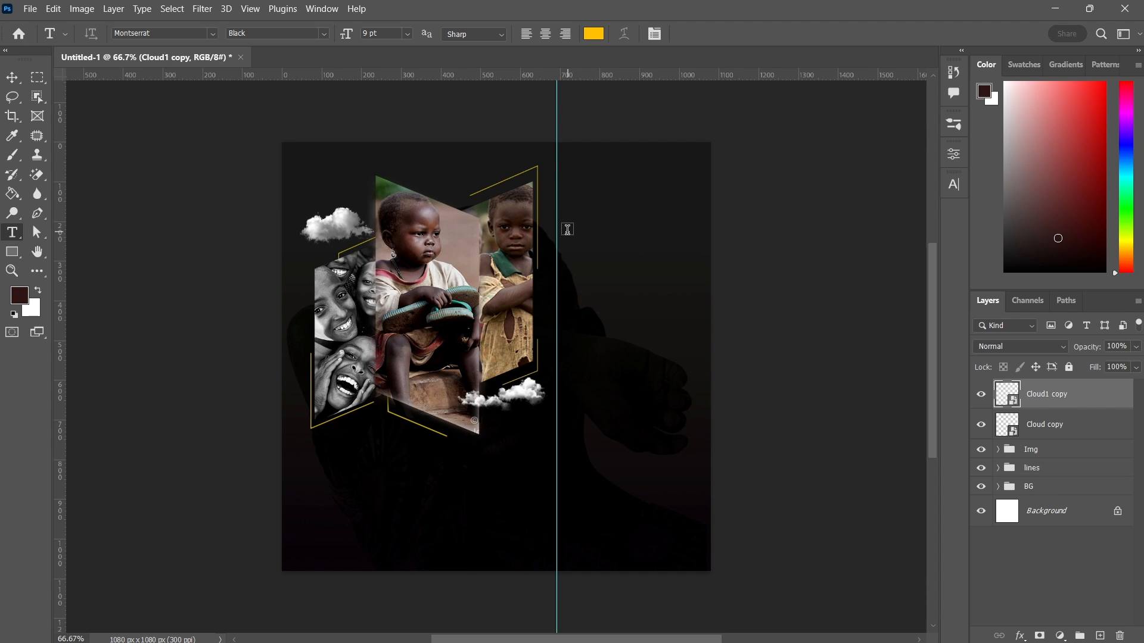
click(567, 229)
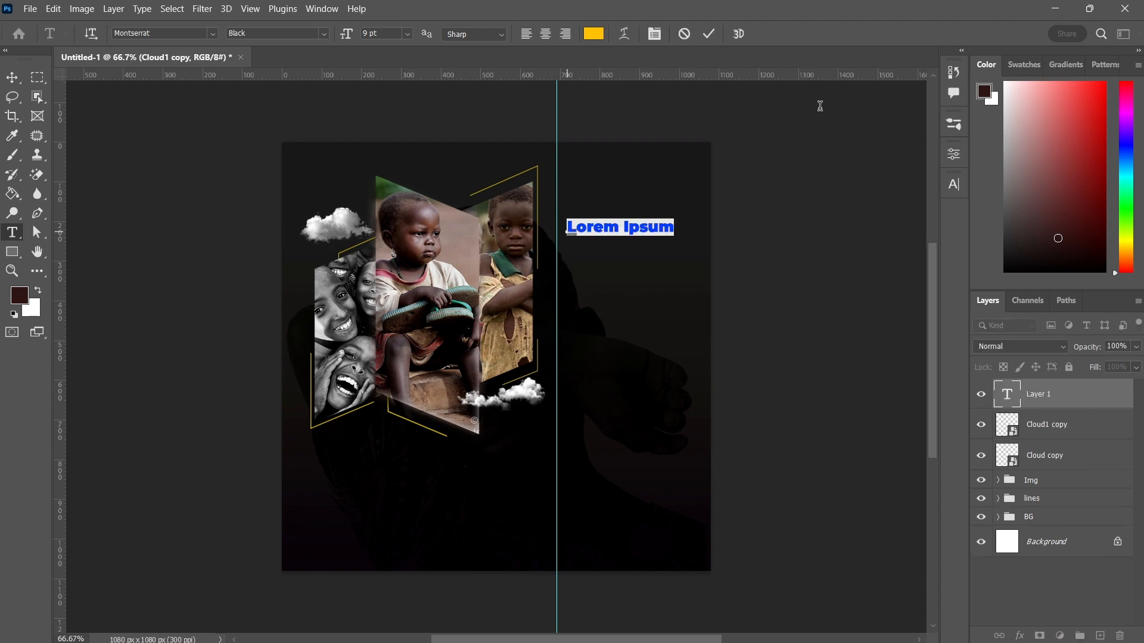
Turn off faux bold in the character settings and enter the title text HEMSA
click(953, 184)
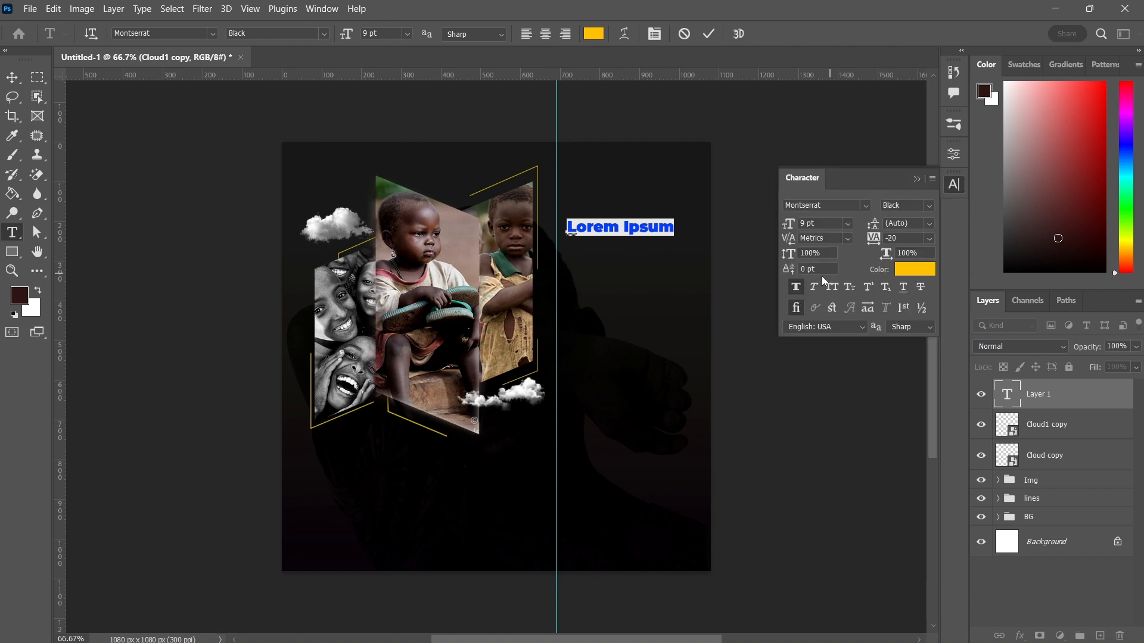
click(796, 286)
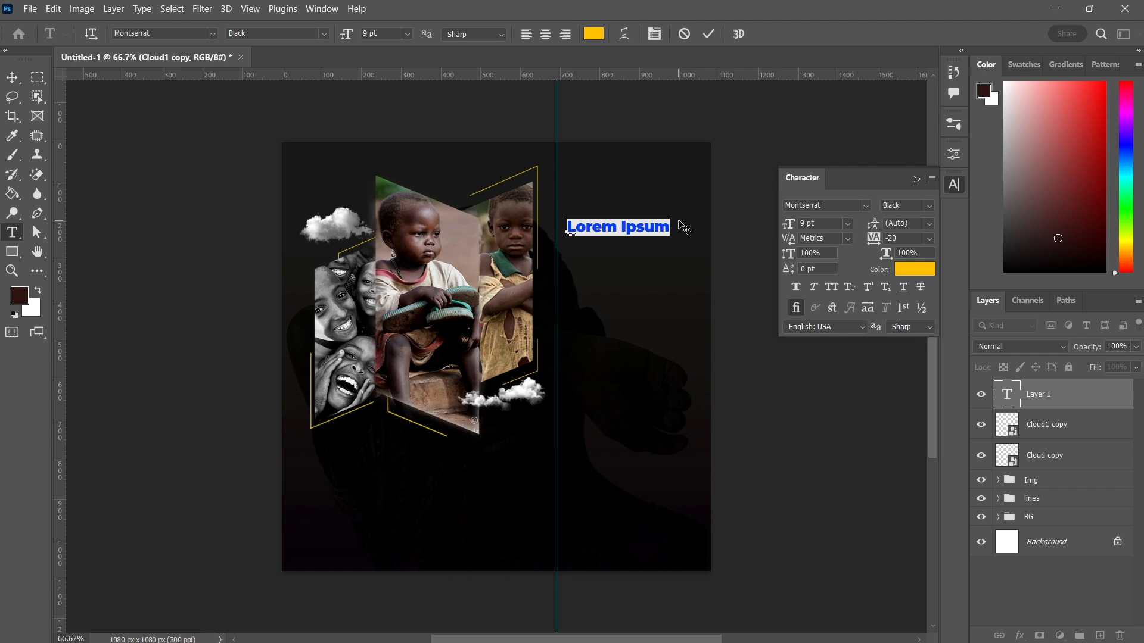
text(B)
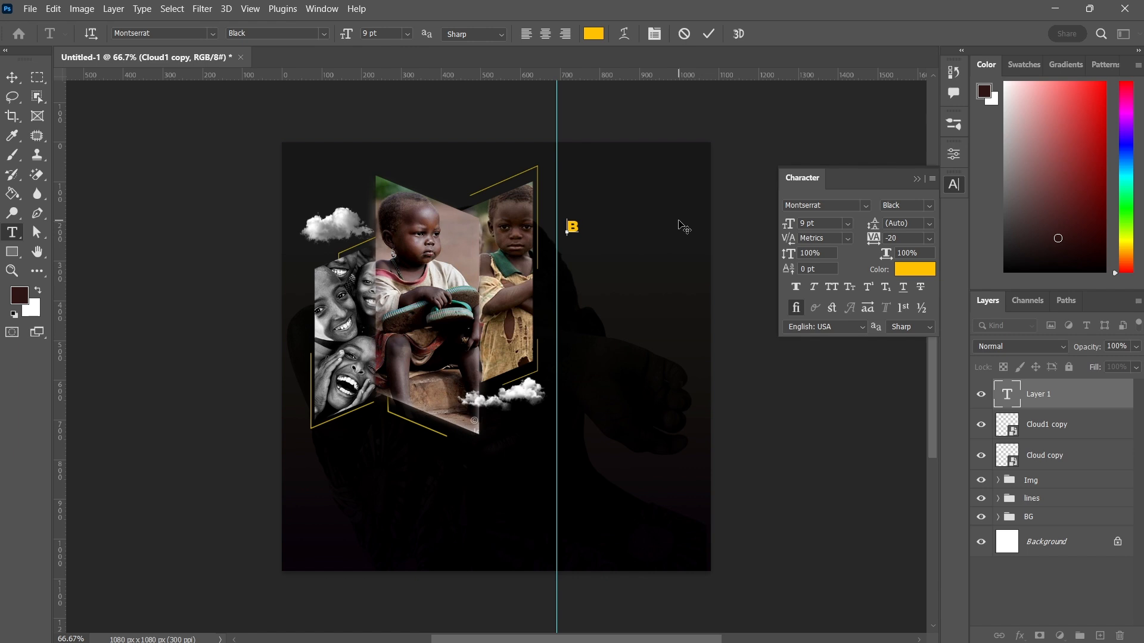
key(BackSpace)
text(Hemsa)
key(BackSpace)
key(BackSpace)
key(BackSpace)
key(BackSpace)
text(EMSA)
Set the HEMSA text to Montserrat Bold at 15 pt and commit the text layer
key(ctrl+a)
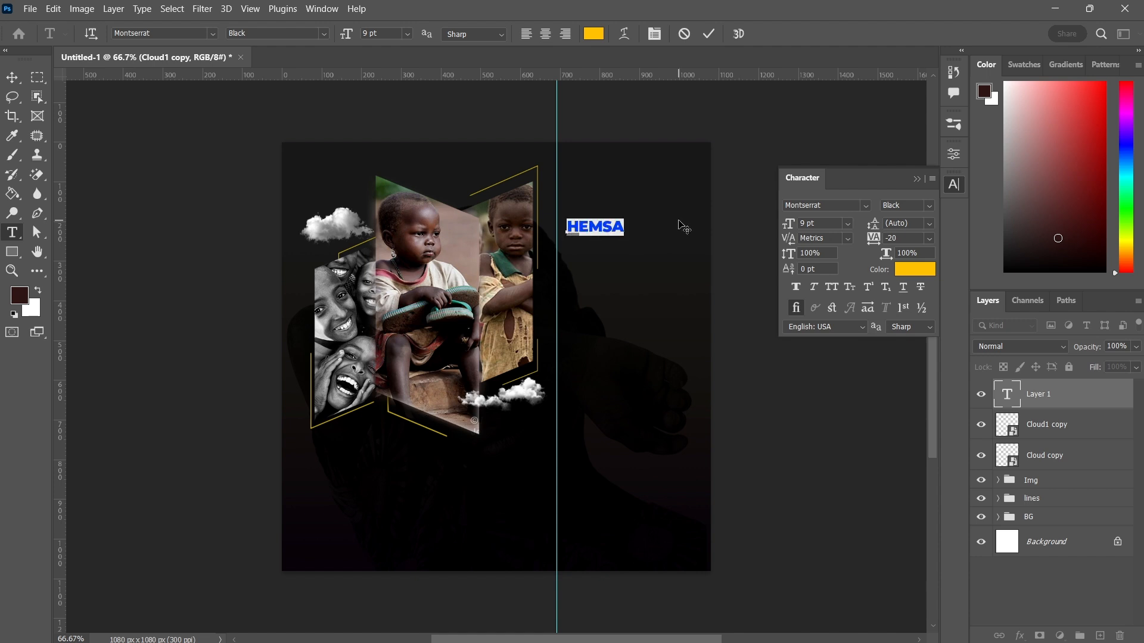
click(935, 205)
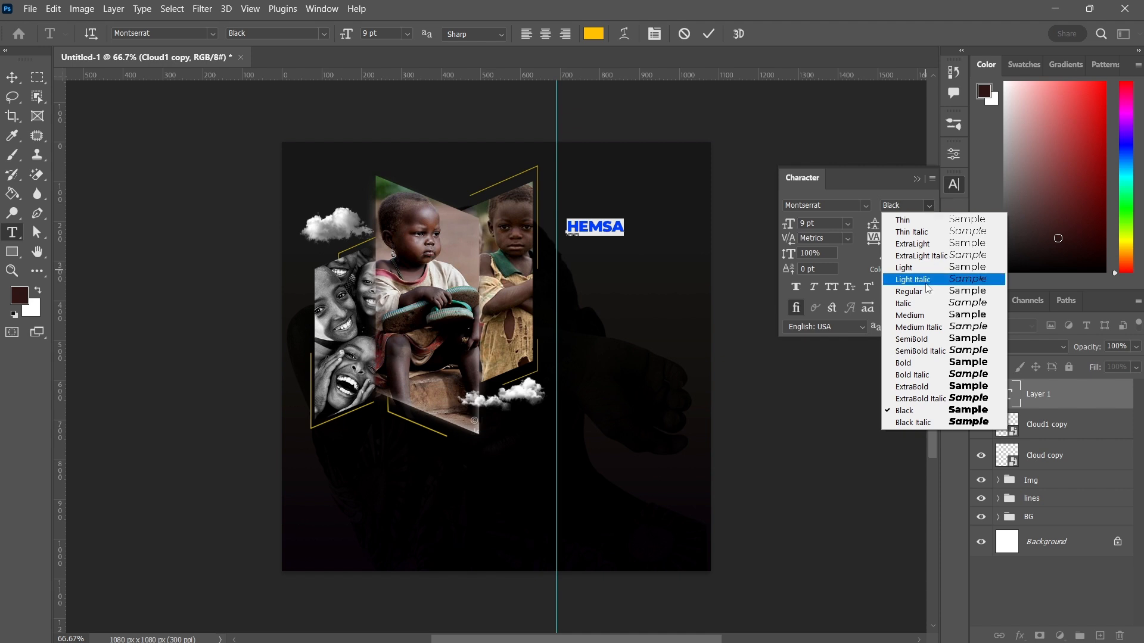
click(909, 363)
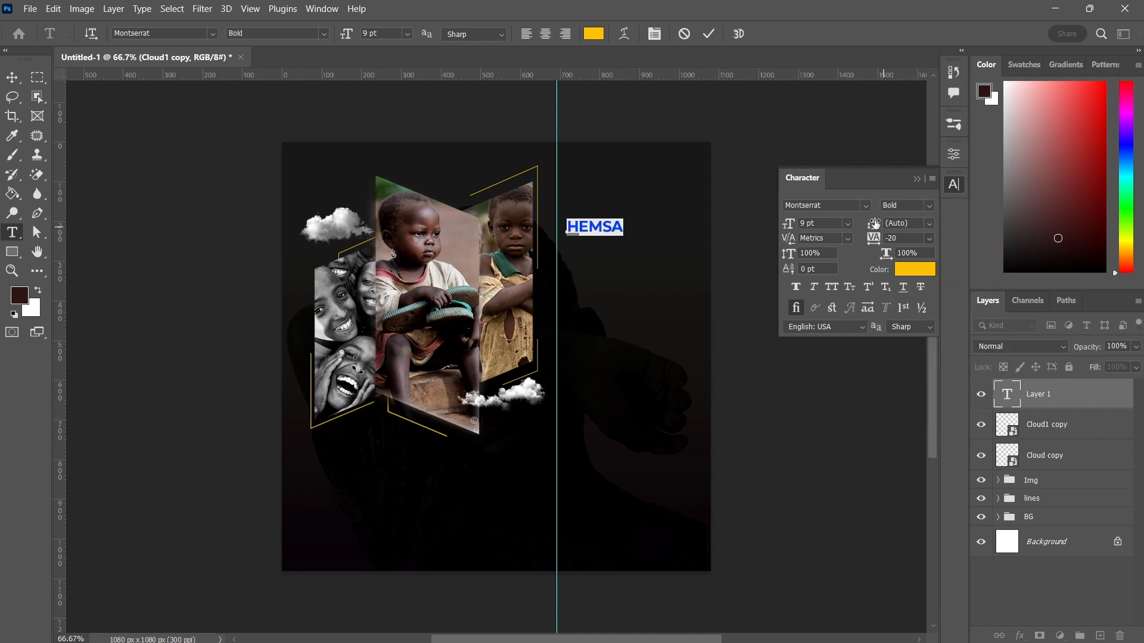
click(832, 228)
key(Up)
key(Up)
key(Up)
key(Up)
key(Up)
key(Up)
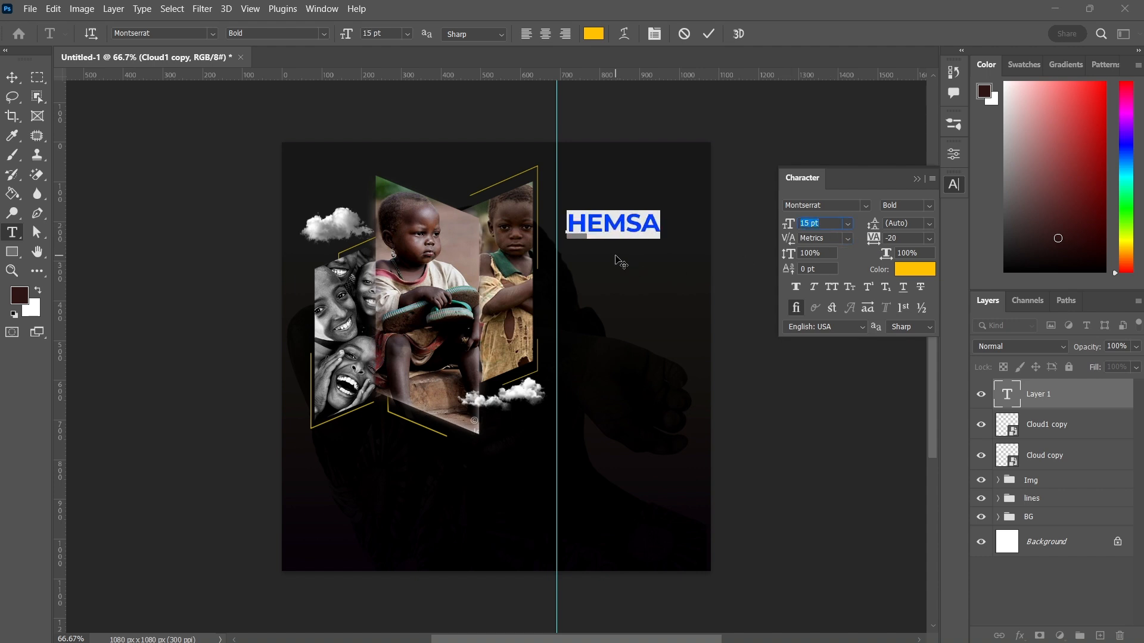
drag(608, 266, 597, 267)
click(710, 31)
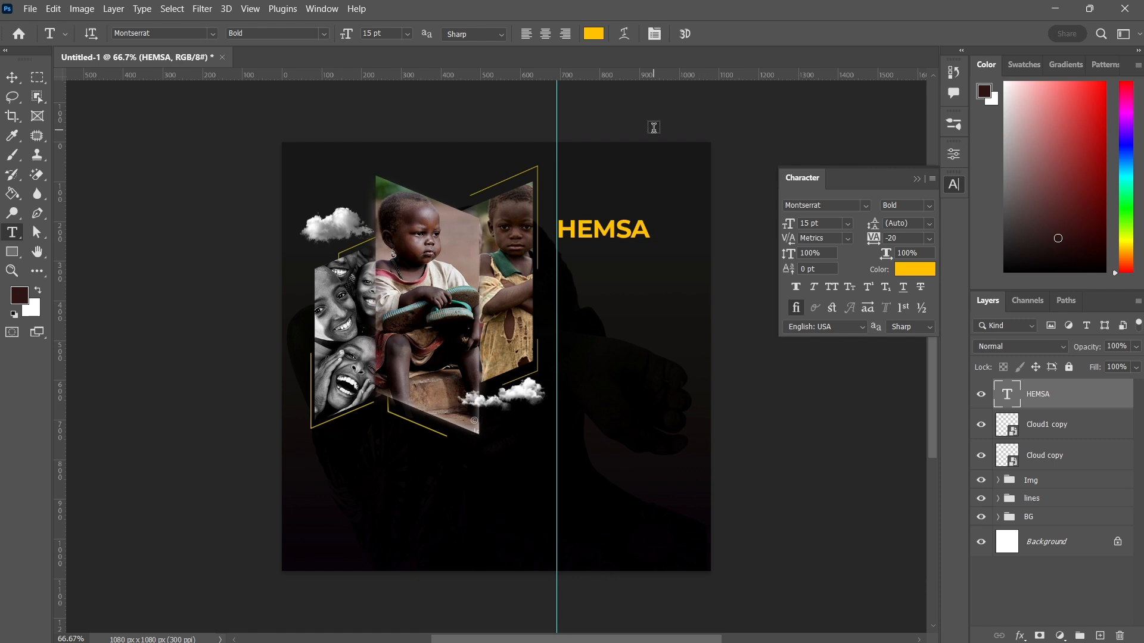
click(13, 82)
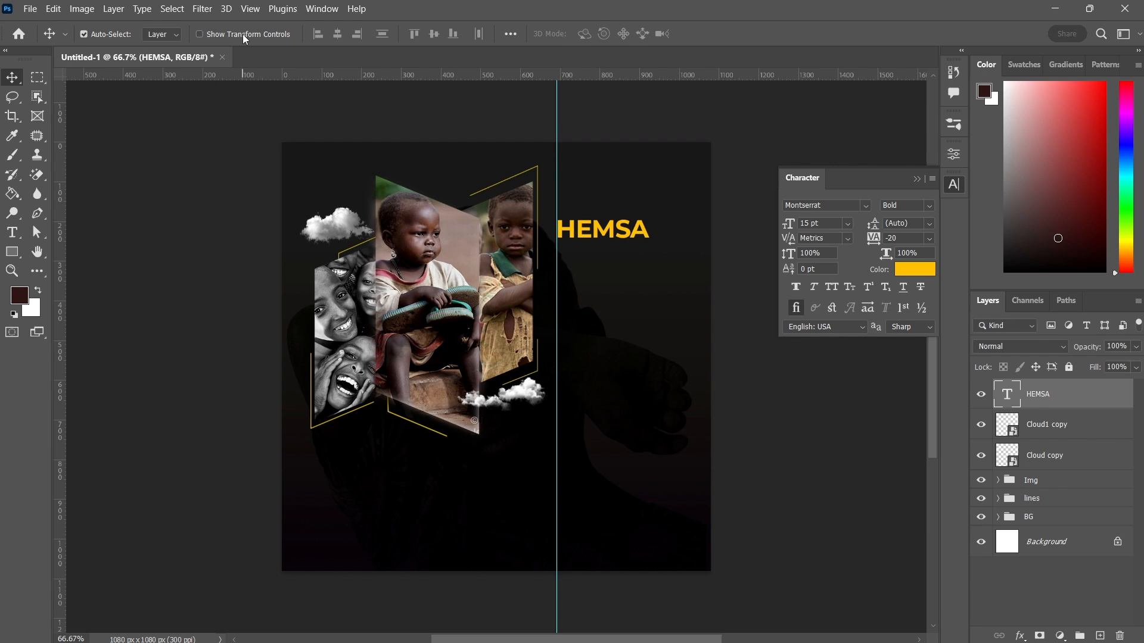
Nudge the HEMSA title slightly downward
key(Down)
key(Down)
key(Down)
key(Down)
key(Down)
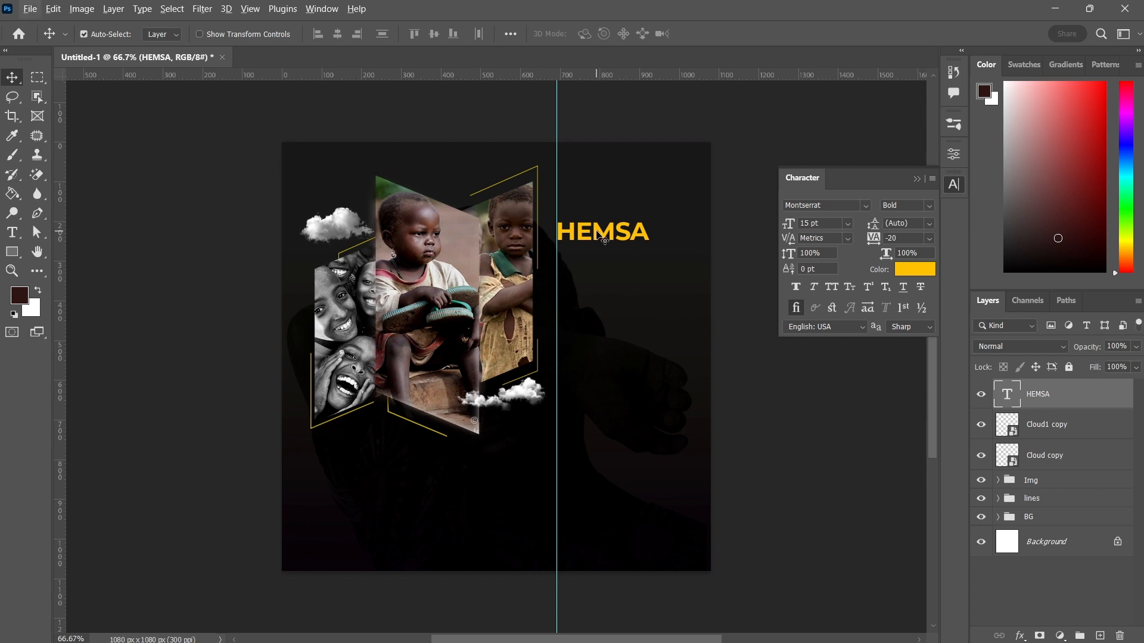
Duplicate the HEMSA text layer and position the copy directly beneath the original title
drag(597, 233, 596, 258)
key(Right)
key(Right)
key(Right)
key(Right)
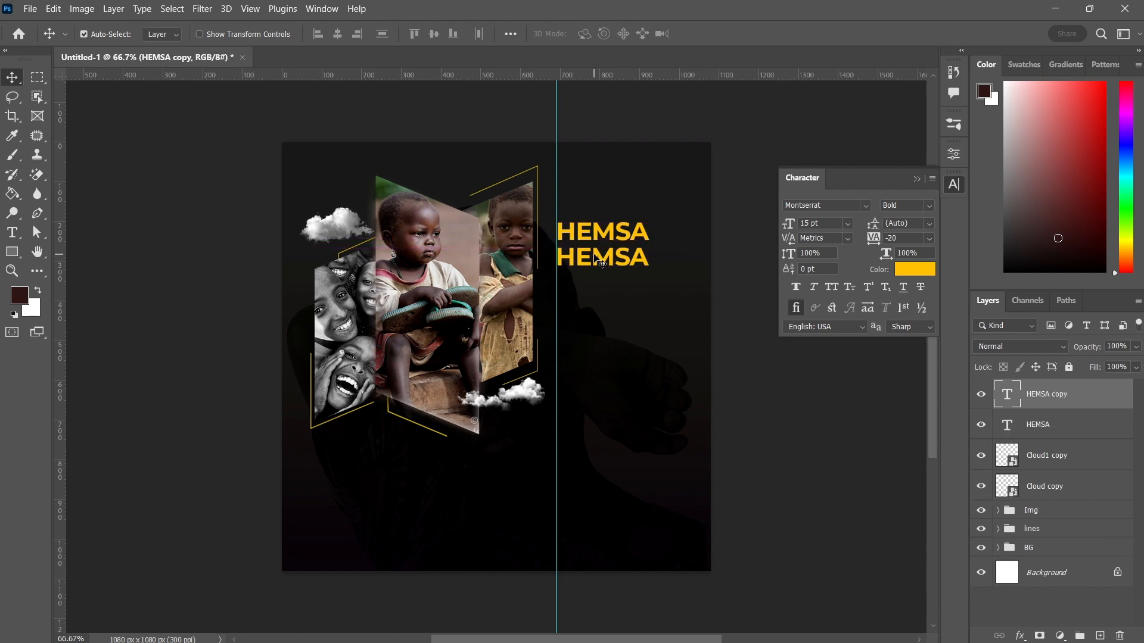
key(Up)
key(Up)
key(Up)
key(Up)
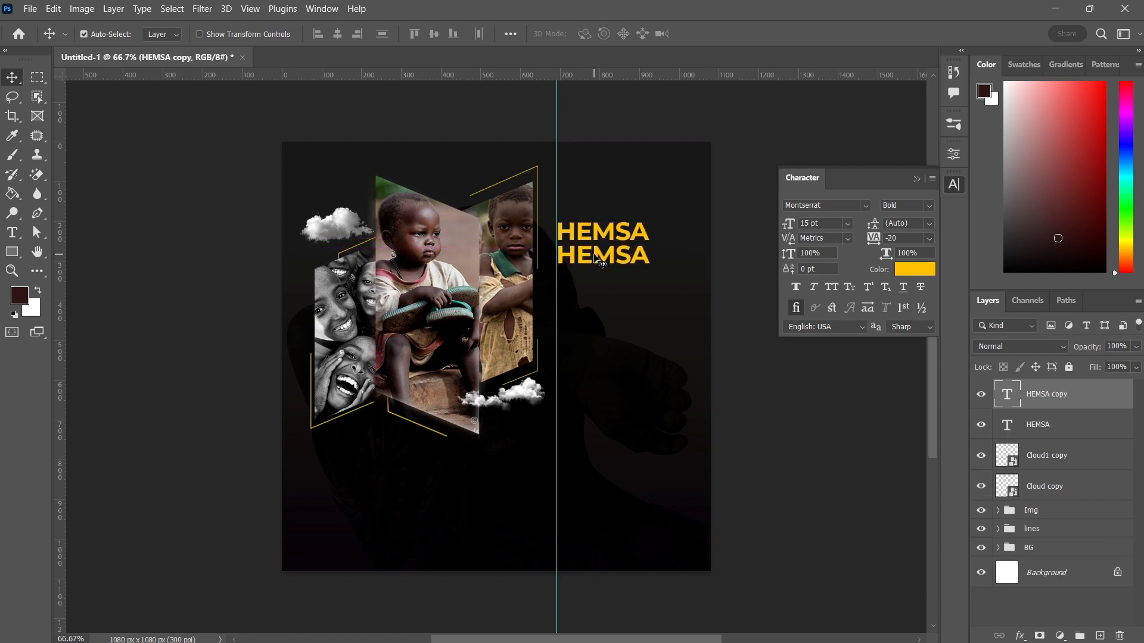
Replace the copied text with the word TOUCHING
double_click(594, 255)
text(TO)
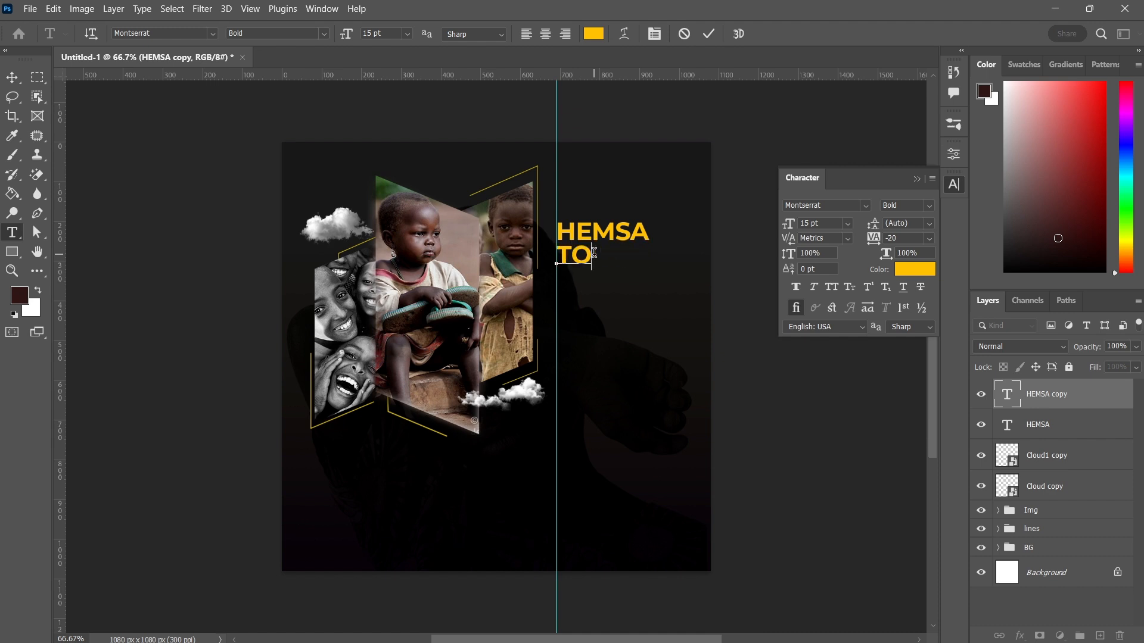
text(UCHING)
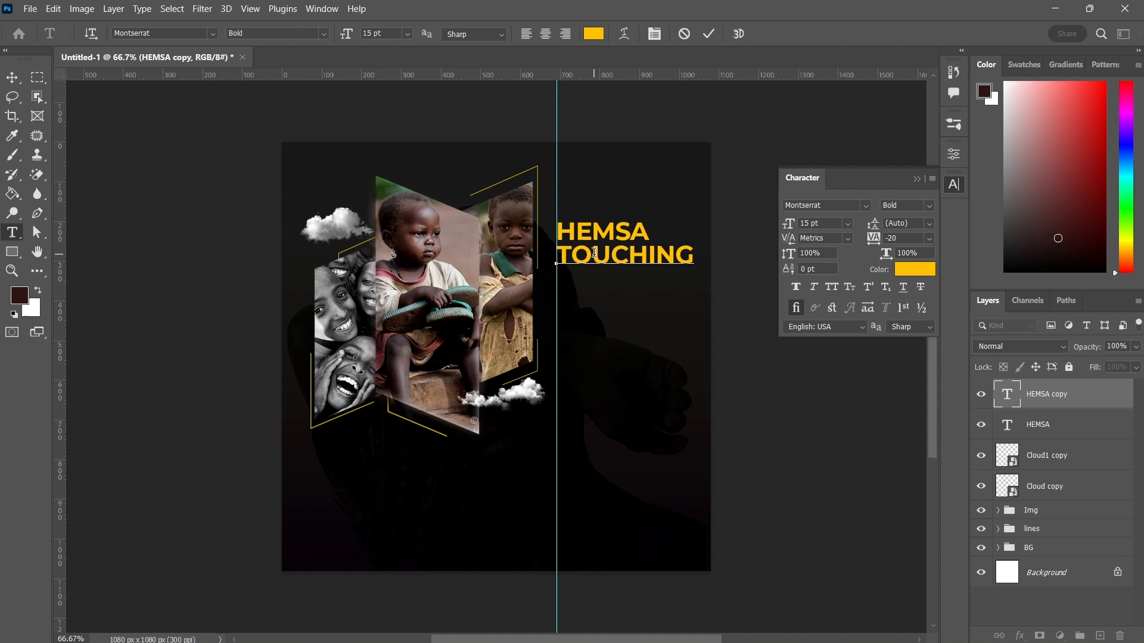
Select the TOUCHING word and set it to Montserrat Medium at 10 pt
double_click(594, 253)
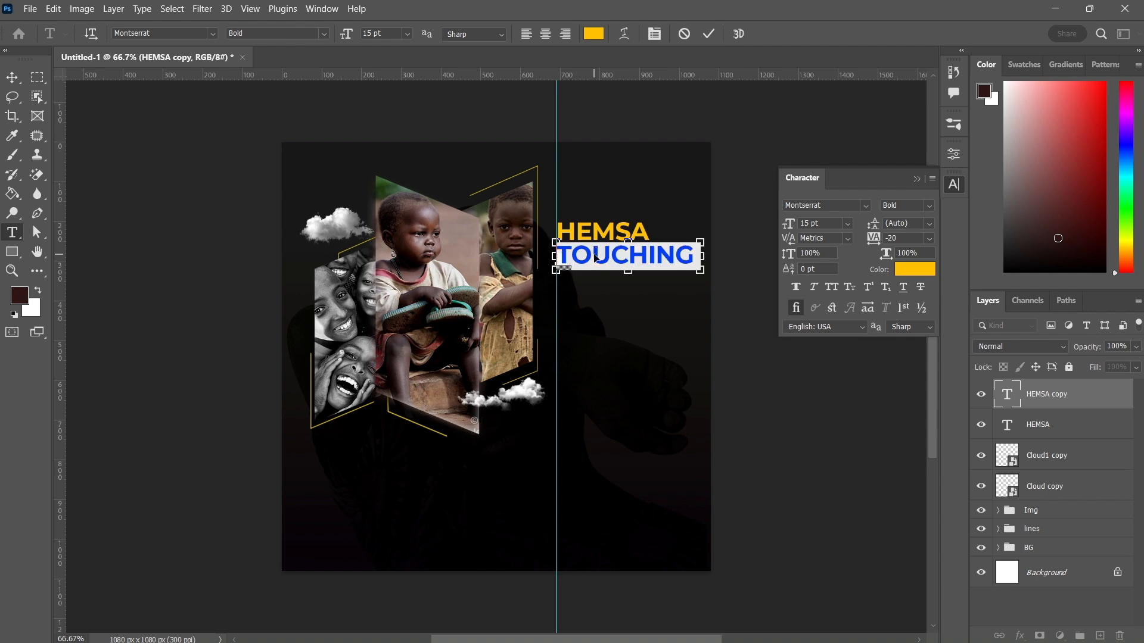
click(928, 209)
click(914, 315)
click(831, 225)
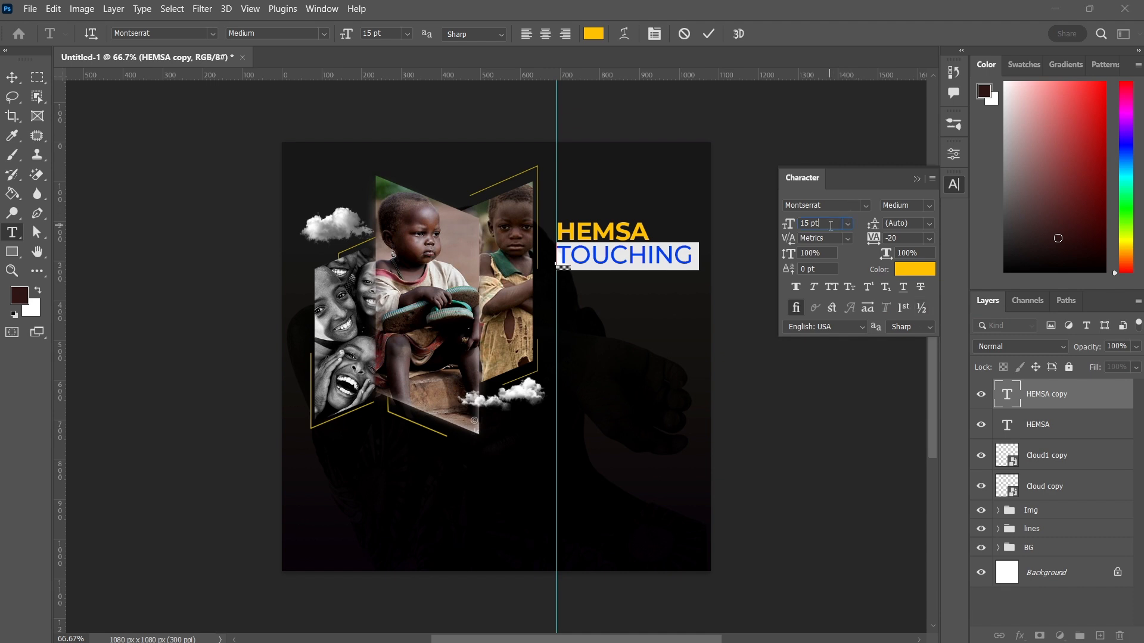
key(Down)
key(Down)
key(Down)
key(Down)
key(Down)
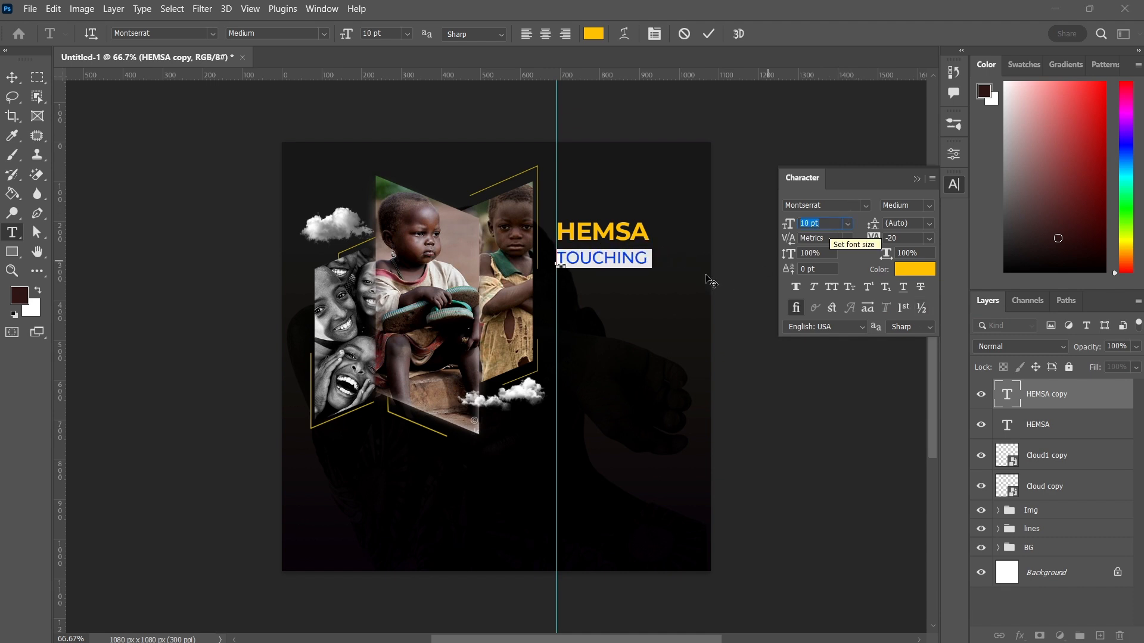
Extend the line to read TOUCHING LIVES and commit the text layer
click(651, 261)
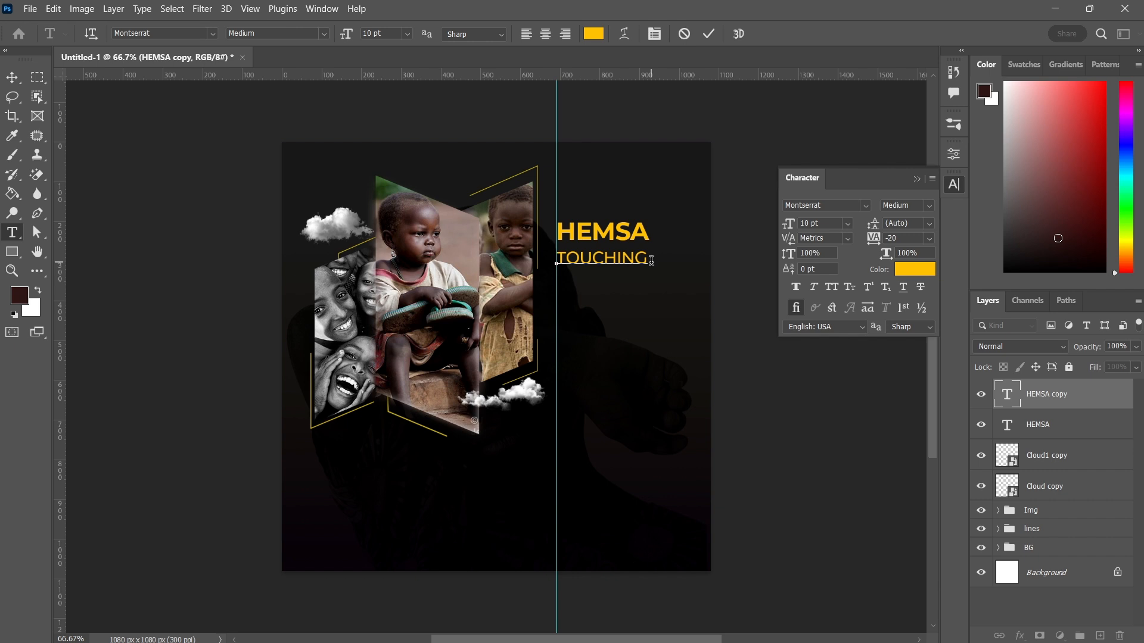
text(LIVES)
click(708, 33)
key(v)
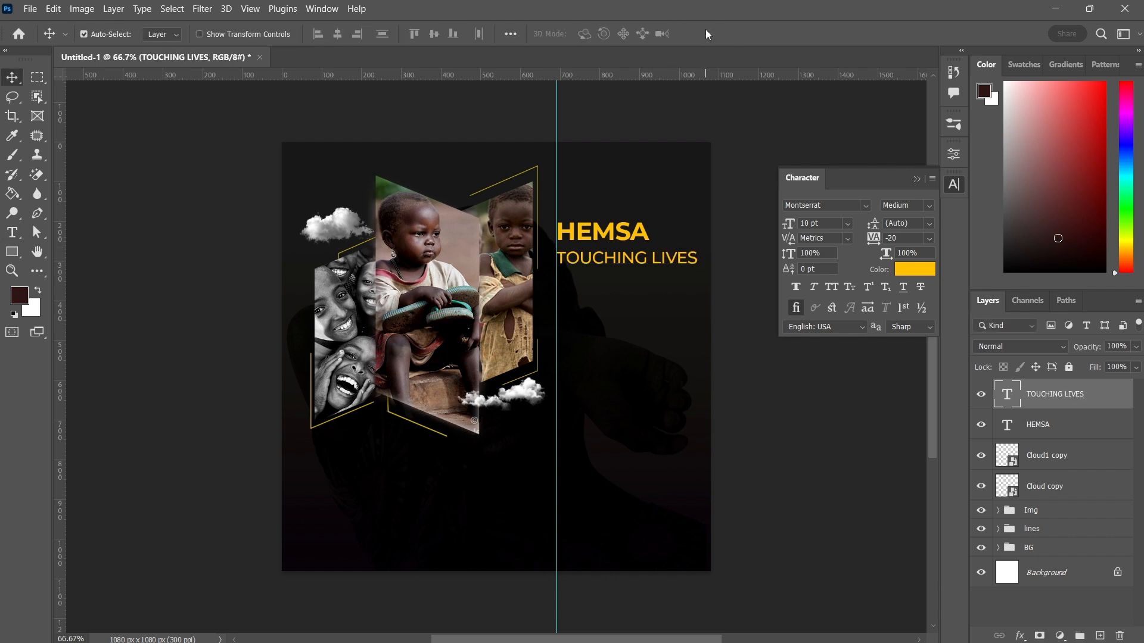
Nudge the TOUCHING LIVES line into alignment just beneath HEMSA
key(Up)
key(Up)
key(Up)
key(Up)
key(Up)
key(Up)
key(Up)
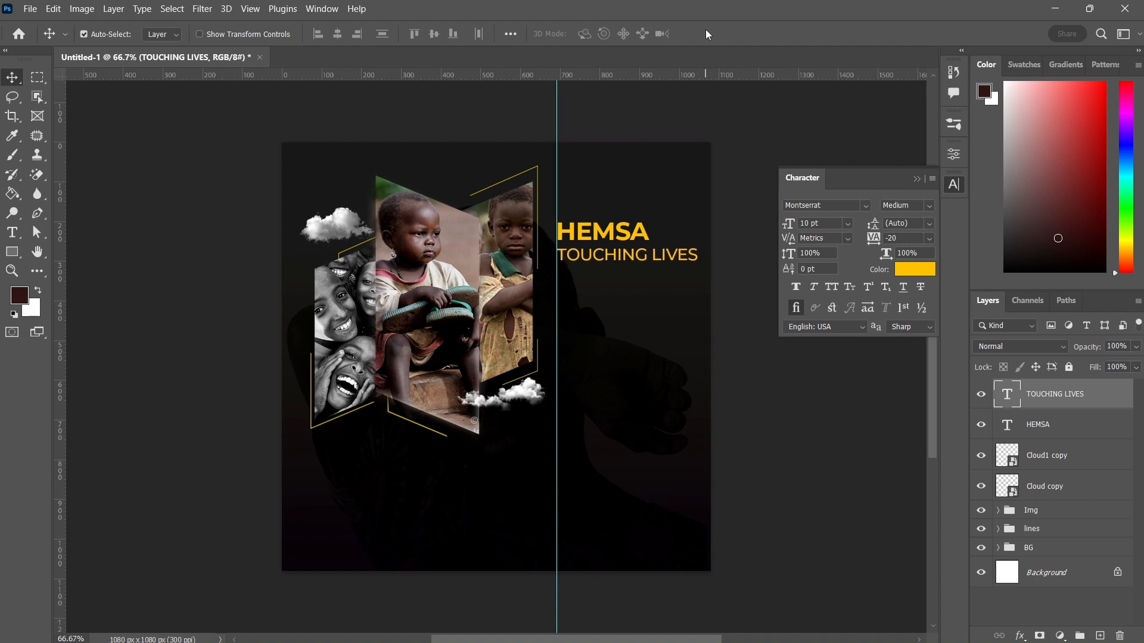
key(Left)
key(Right)
key(Right)
key(Right)
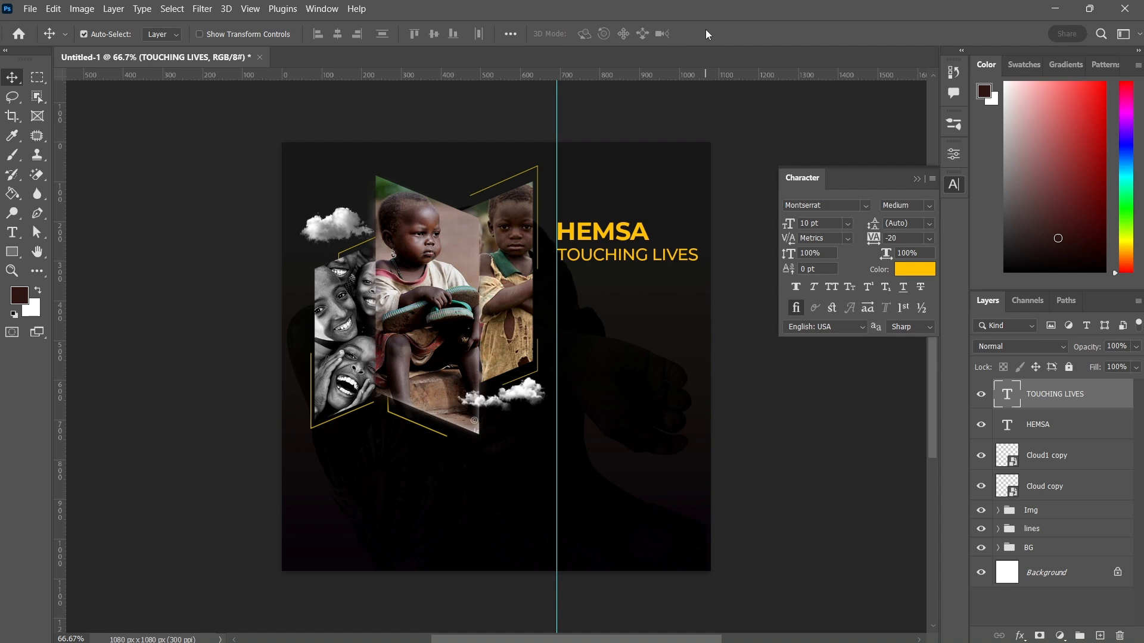
Change the TOUCHING LIVES font style to Bold
click(795, 286)
click(906, 205)
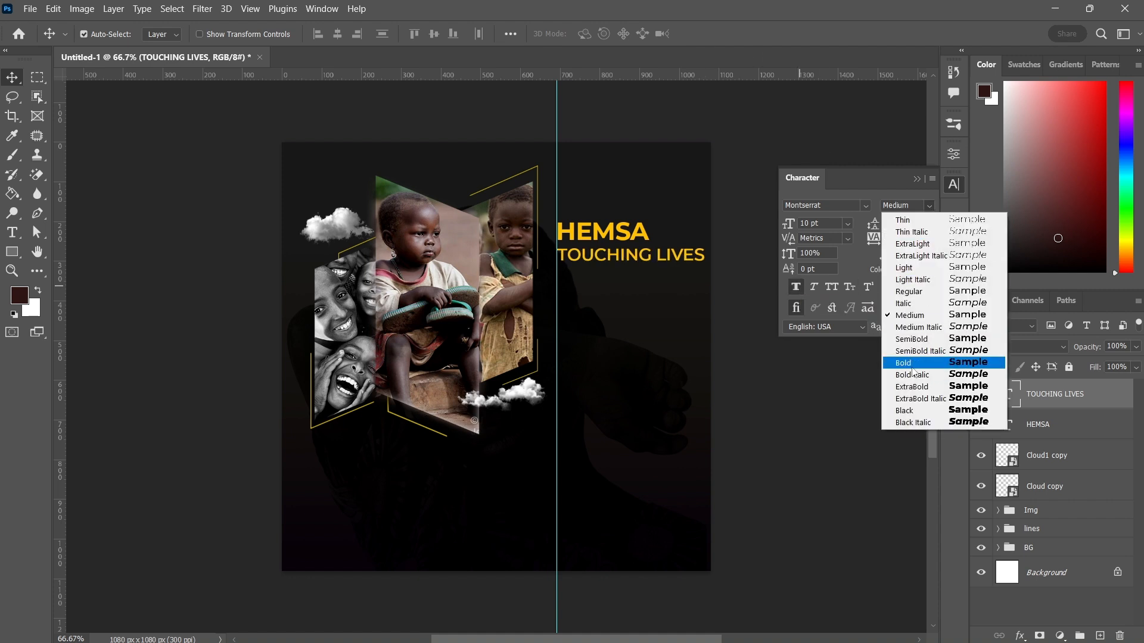
click(915, 365)
Add an 8 pt HELPING THE NEEDY subtitle and an underlined BEING IT line below the title, nudging them into alignment
key(t)
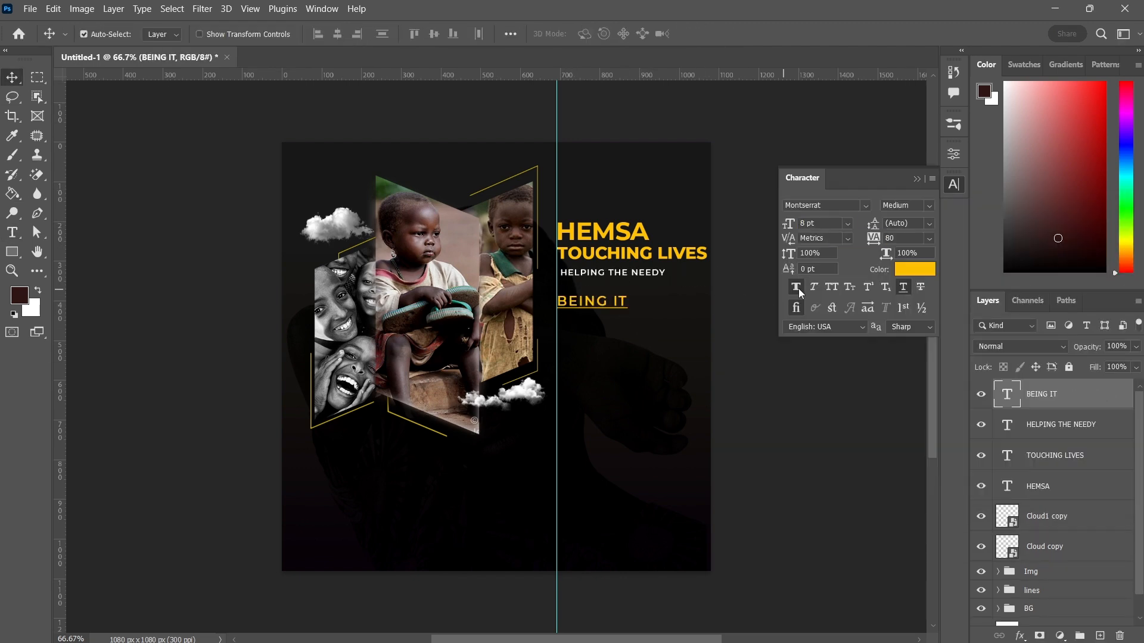
click(798, 288)
key(Right)
key(Right)
key(Right)
Place the Tick copy image embedded from the orphans folder and commit it
click(34, 9)
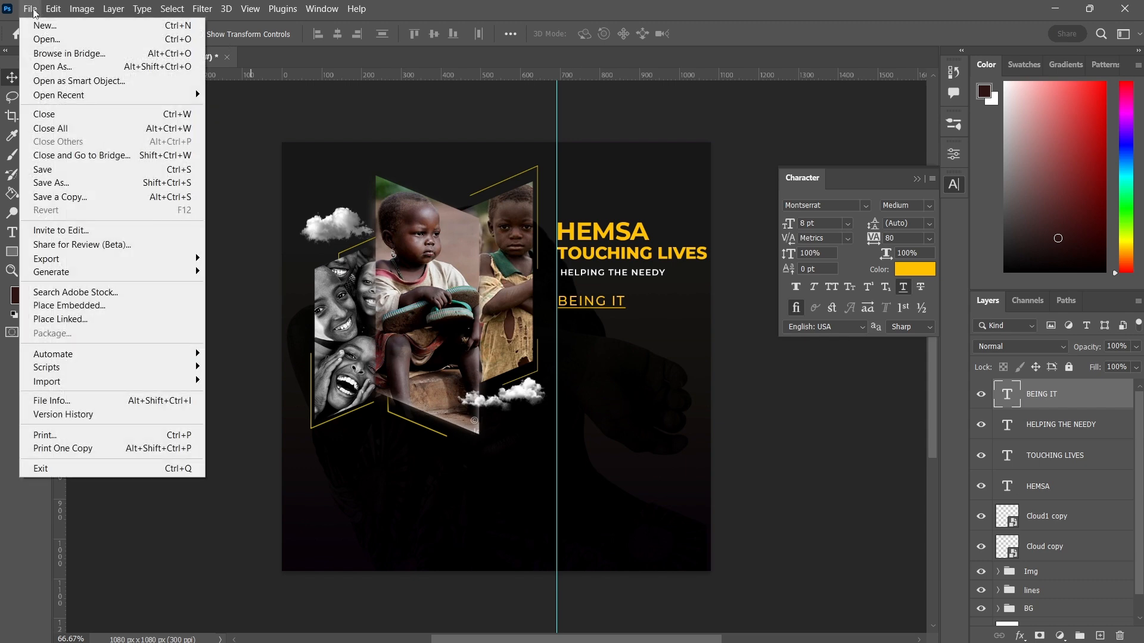
click(71, 306)
click(280, 306)
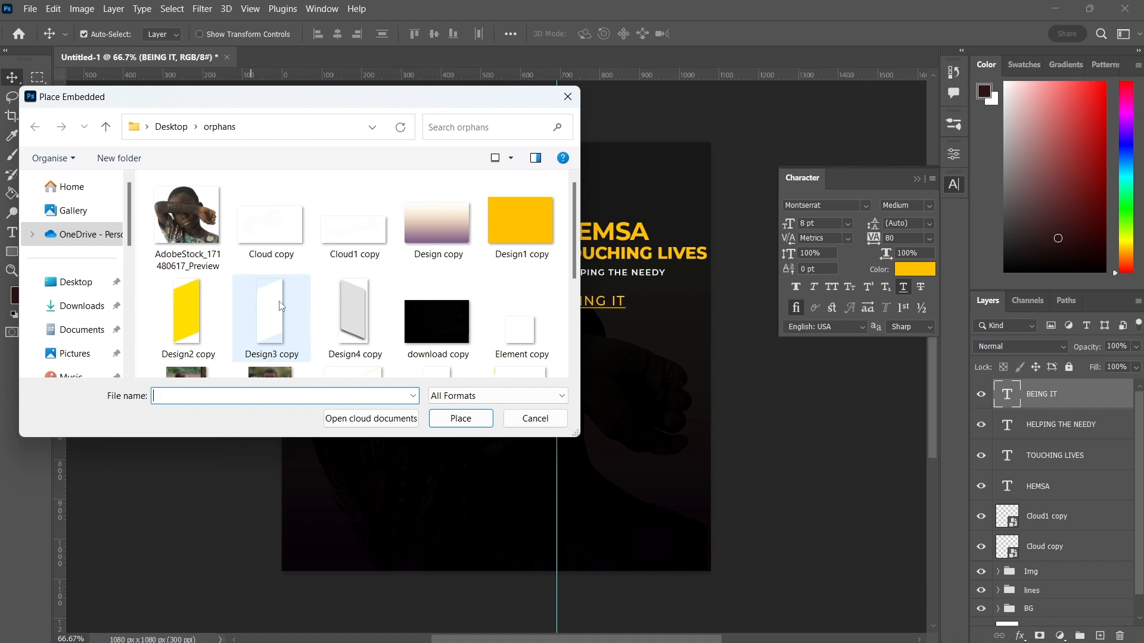
scroll(280, 305, down, 3)
click(280, 306)
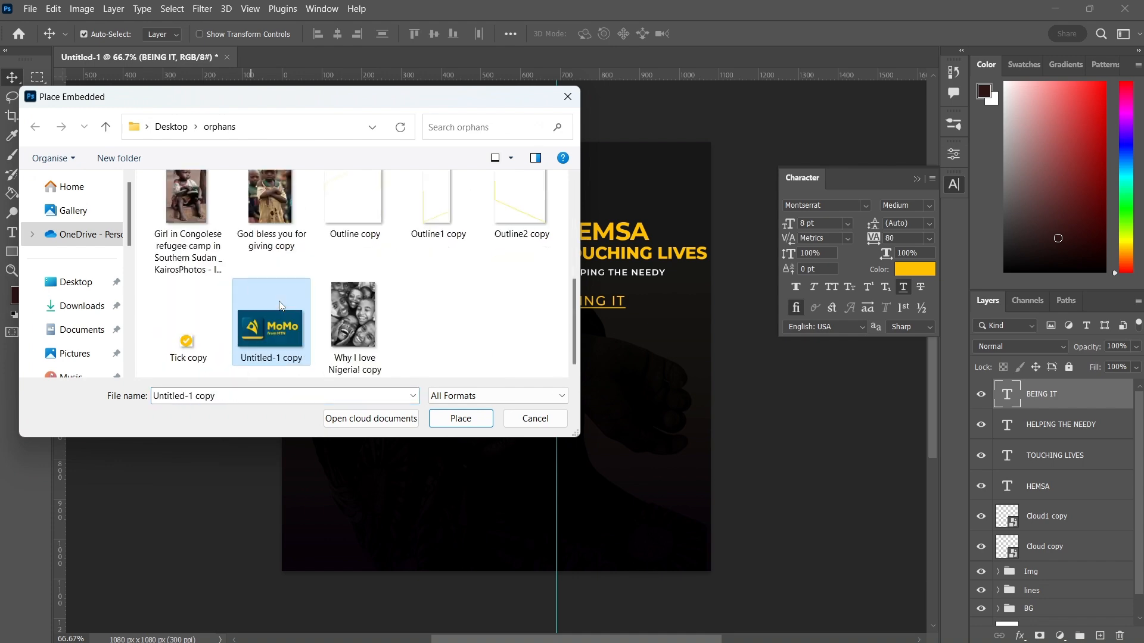
double_click(191, 338)
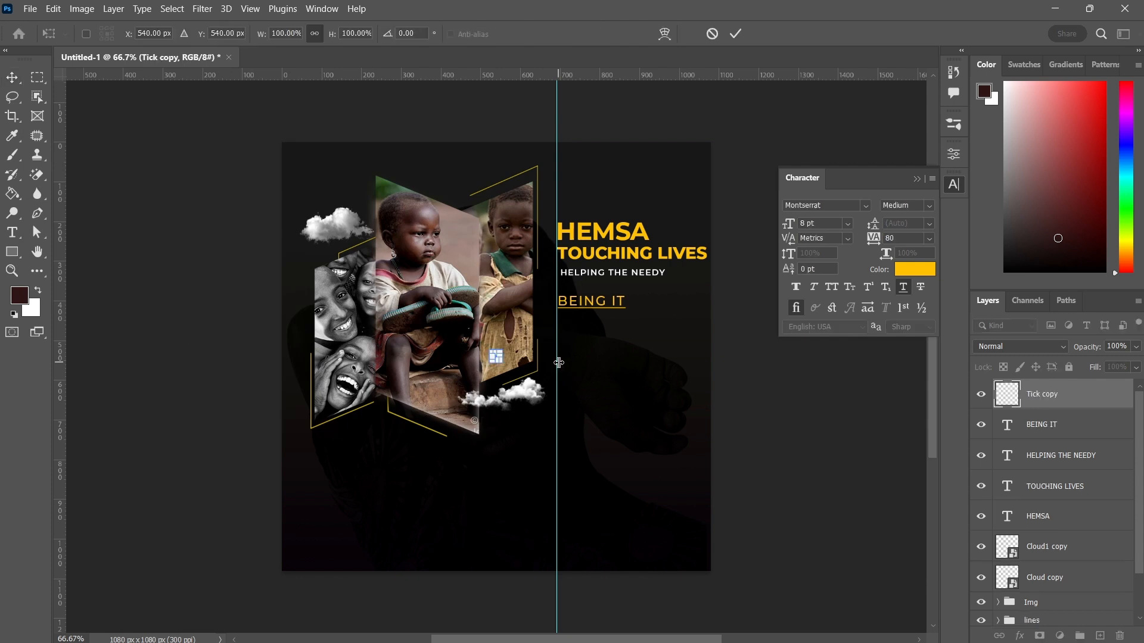
click(737, 35)
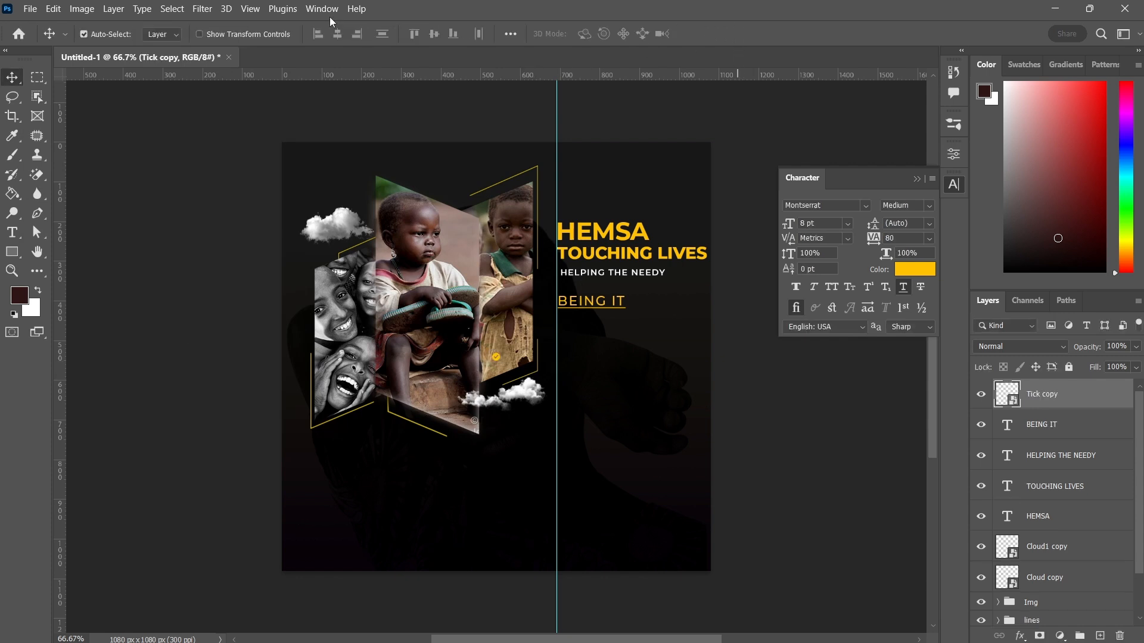
Nudge the tick icon onto the guide just below the BEING IT line
key(shift+Right)
key(shift+Right)
key(shift+Right)
key(shift+Right)
key(shift+Right)
key(shift+Right)
key(shift+Right)
key(shift+Right)
key(shift+Right)
key(shift+Right)
key(shift+Right)
key(shift+Right)
key(shift+Right)
key(shift+Right)
key(shift+Right)
key(shift+Up)
key(shift+Up)
key(shift+Up)
key(shift+Up)
key(shift+Up)
key(shift+Up)
key(shift+Up)
key(shift+Left)
key(shift+Right)
Duplicate the tick twice, stacking the copies in an evenly spaced vertical column along the guide
key(alt+Up)
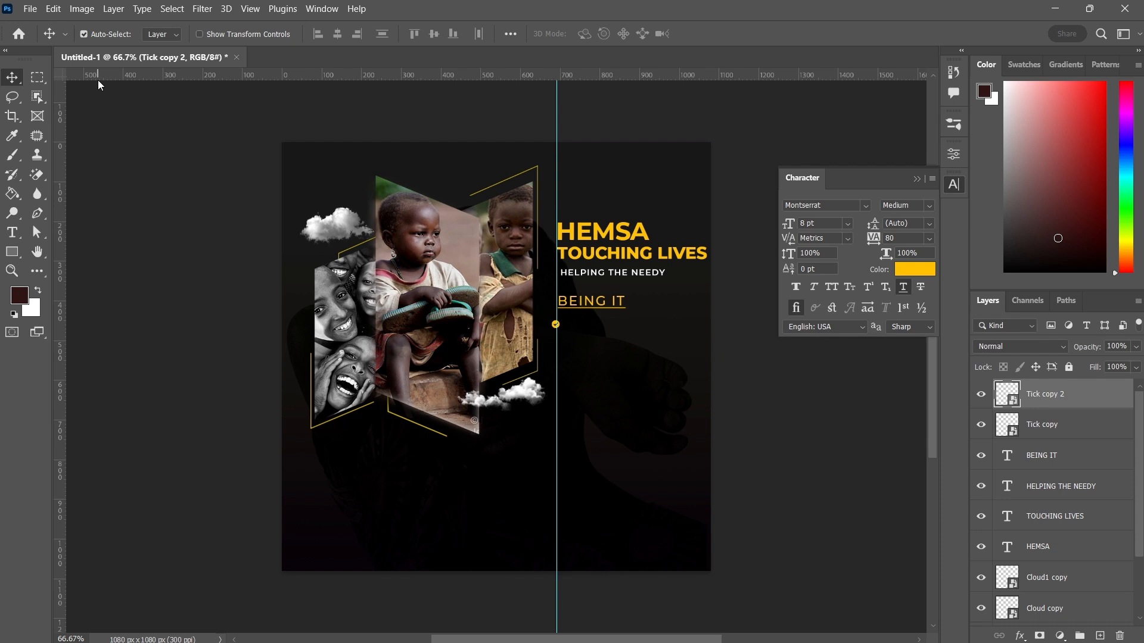
key(shift+Down)
key(shift+Down)
key(shift+Down)
key(shift+Down)
key(shift+Down)
key(shift+Up)
key(alt+shift+Down)
key(shift+Down)
key(shift+Down)
key(shift+Down)
key(shift+Down)
key(shift+Down)
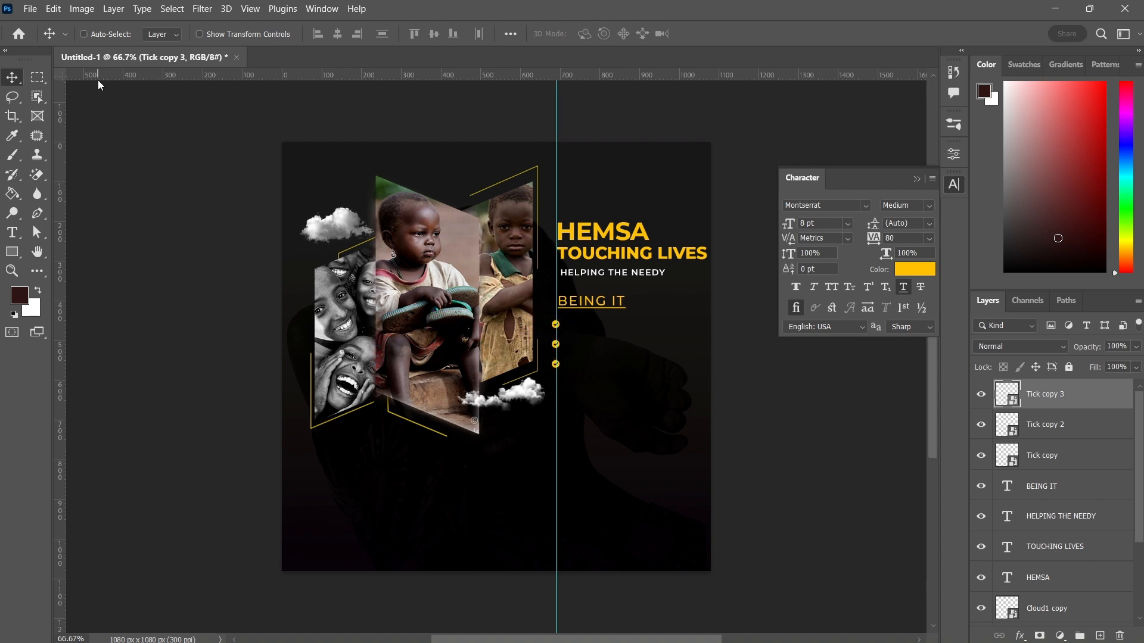
Duplicate the tick once more and move the new copy down to extend the column
key(ctrl+j)
key(shift+Down)
key(shift+Down)
key(shift+Down)
key(shift+Down)
key(shift+Down)
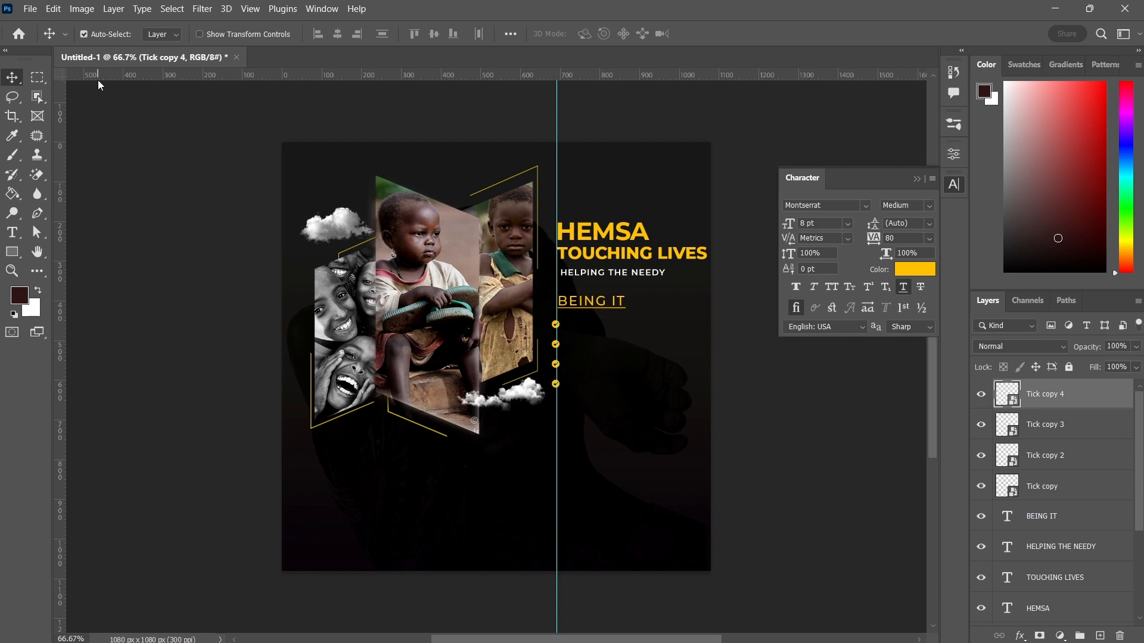
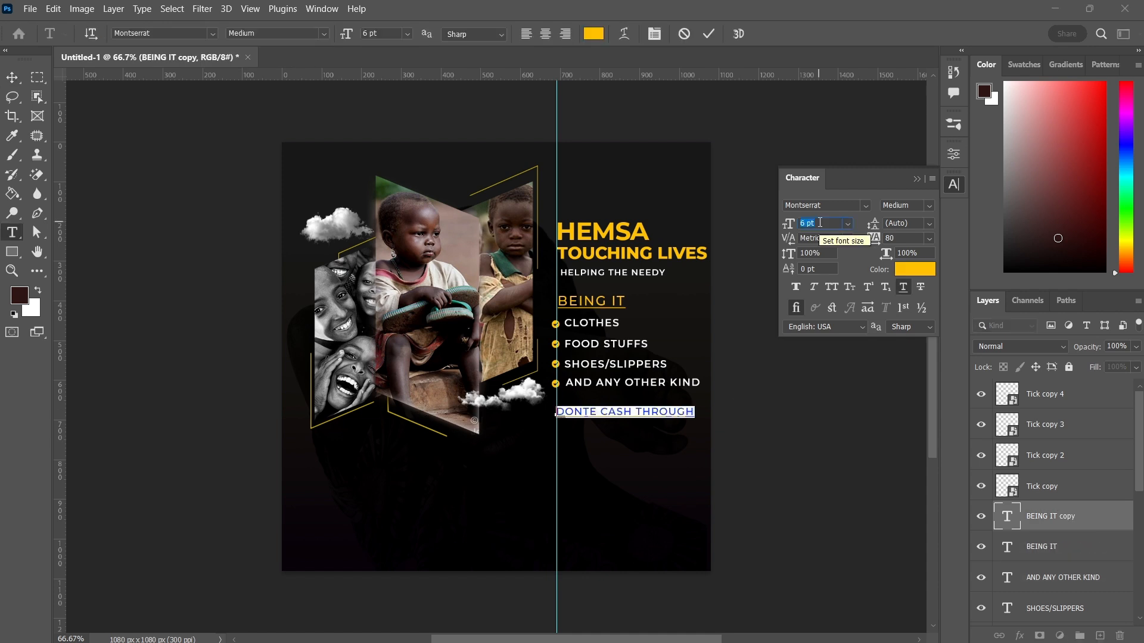
Place the Untitled-1 copy image (MoMo logo) embedded from the orphans folder above the tick layers
click(134, 160)
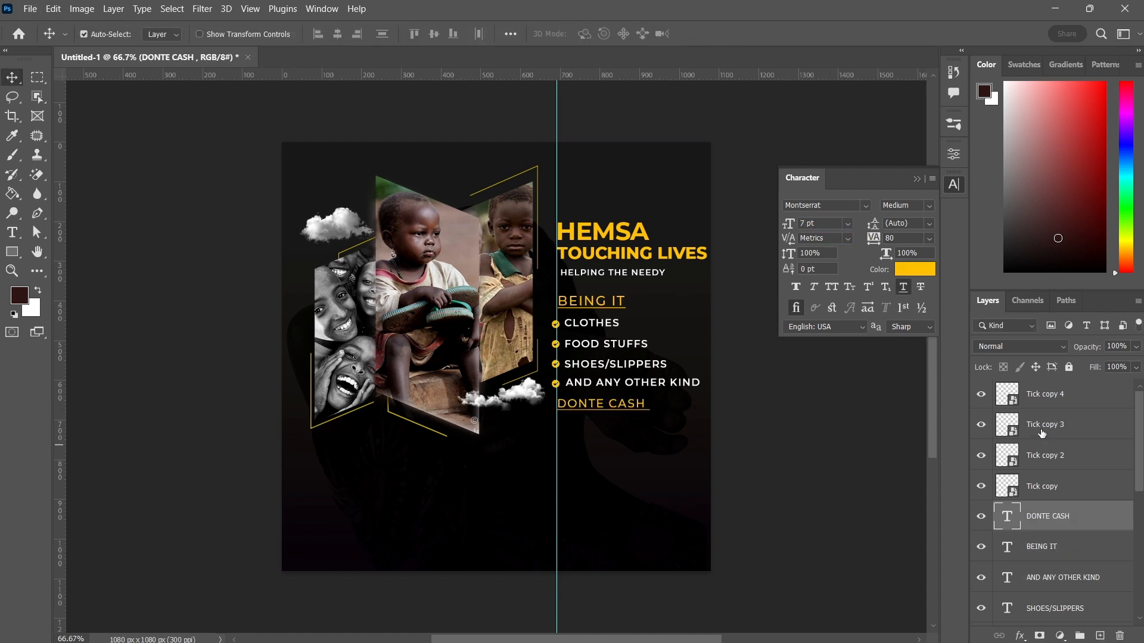
click(1036, 407)
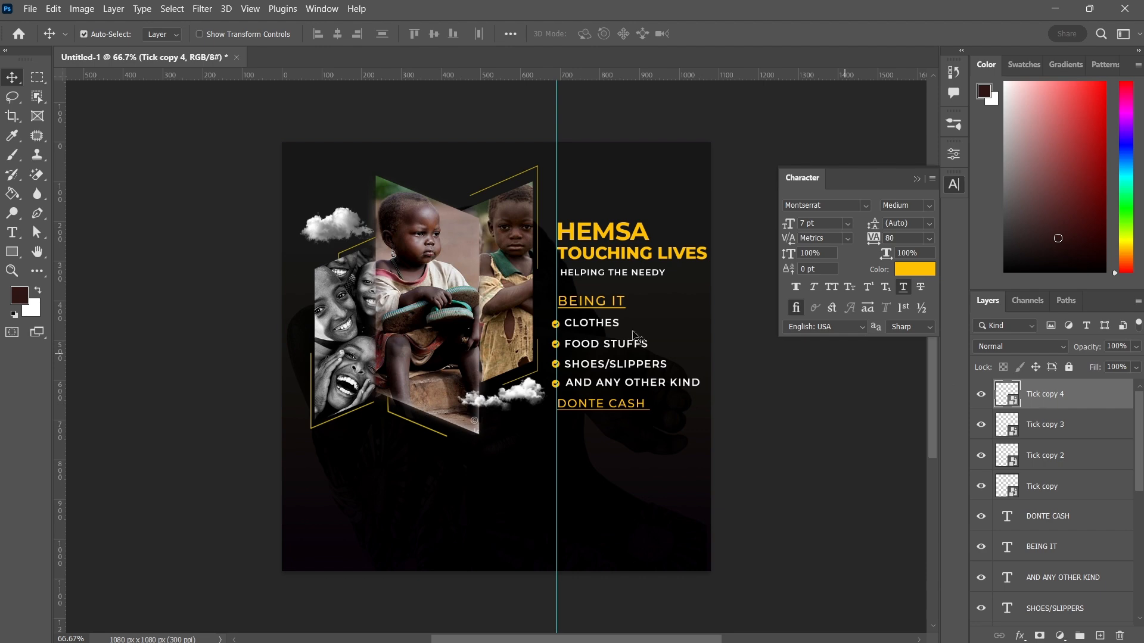
click(30, 8)
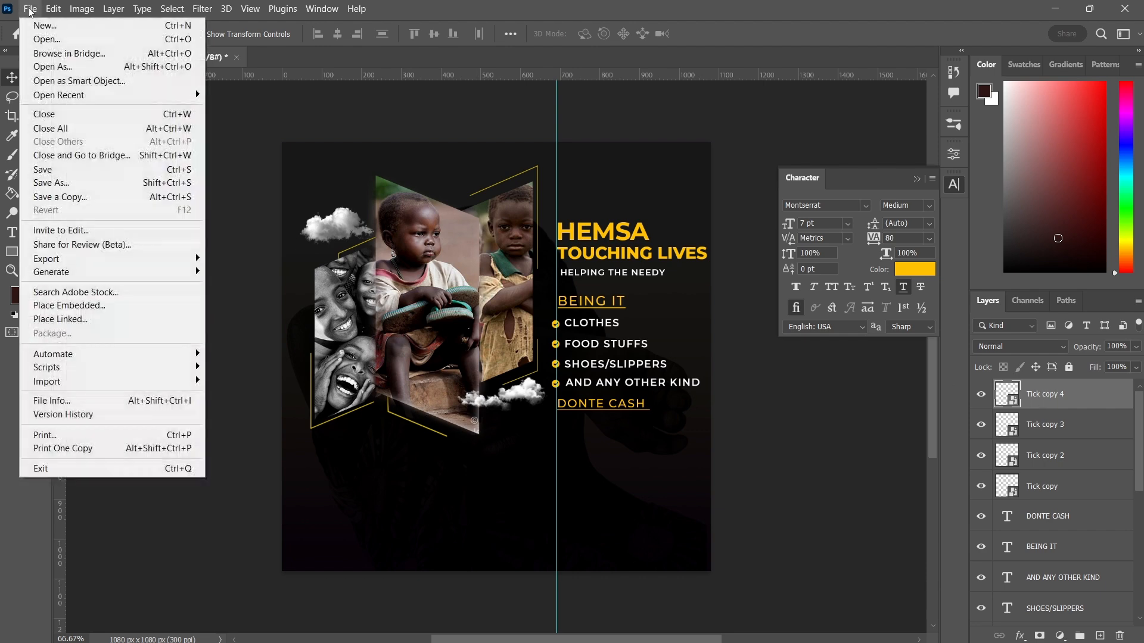
click(76, 307)
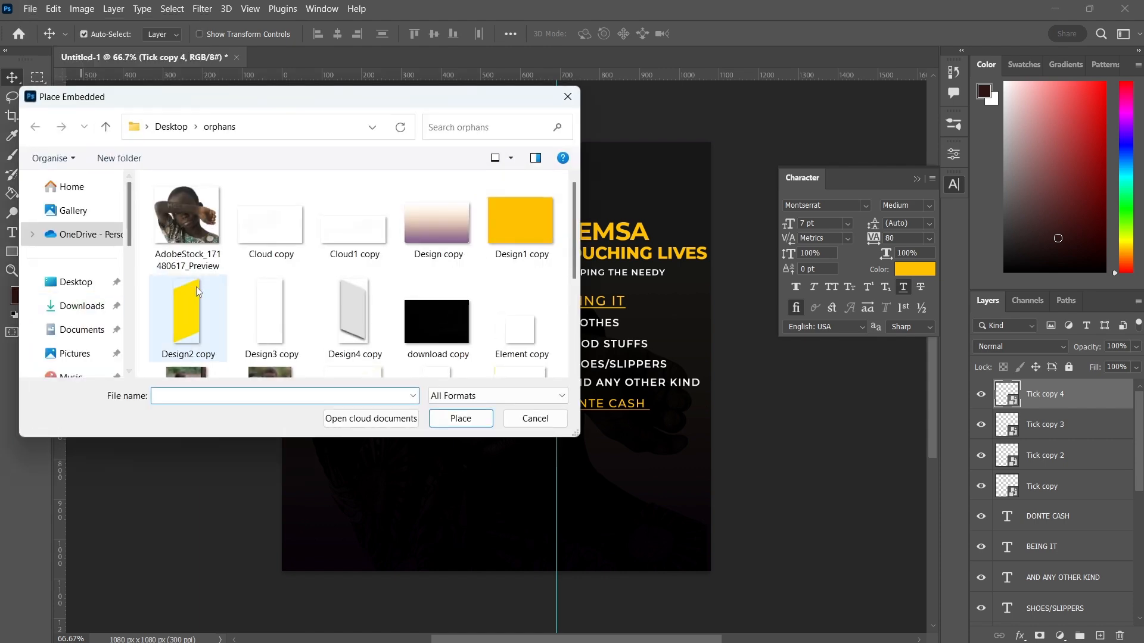
click(192, 307)
scroll(191, 307, down, 3)
click(191, 306)
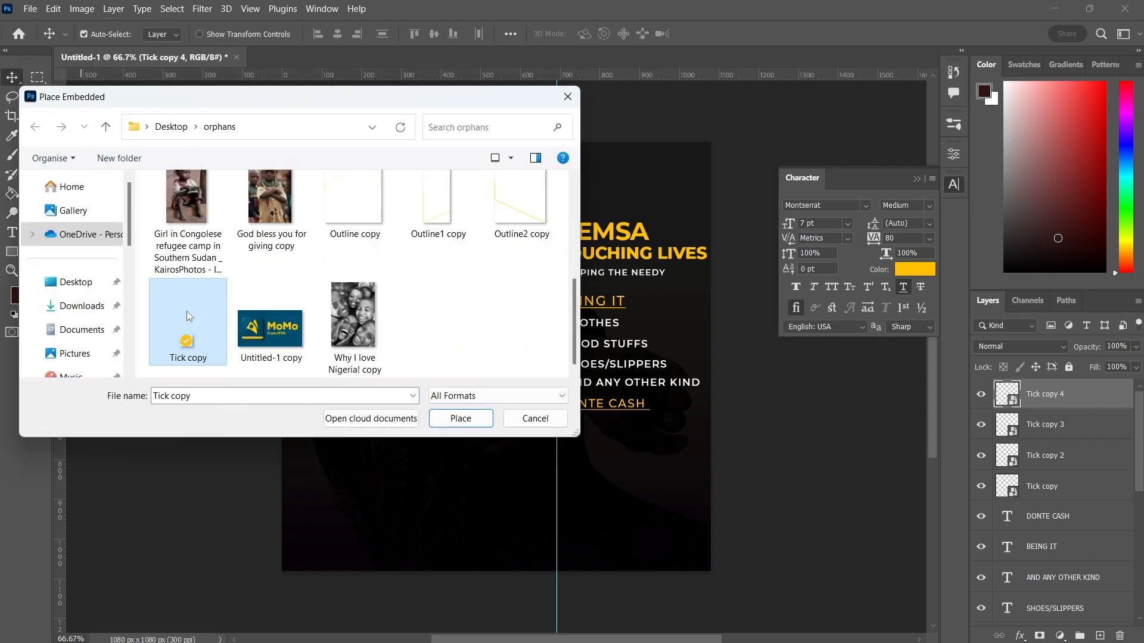
double_click(260, 327)
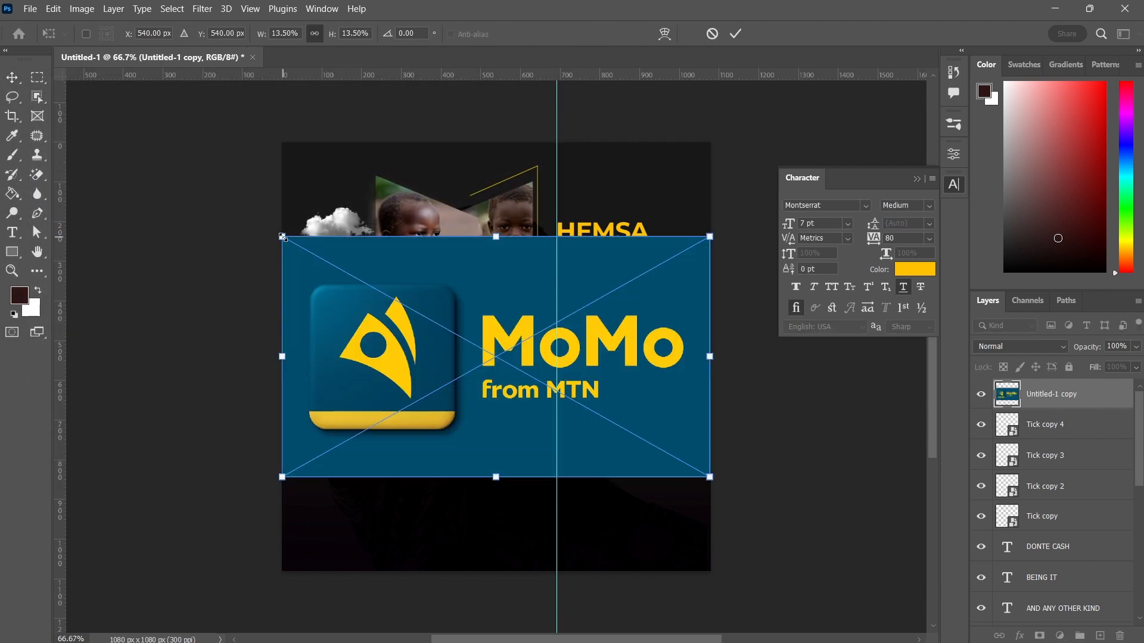
Scale the MoMo logo down to about 1.2% and commit it just below the DONTE CASH line
drag(282, 237, 557, 392)
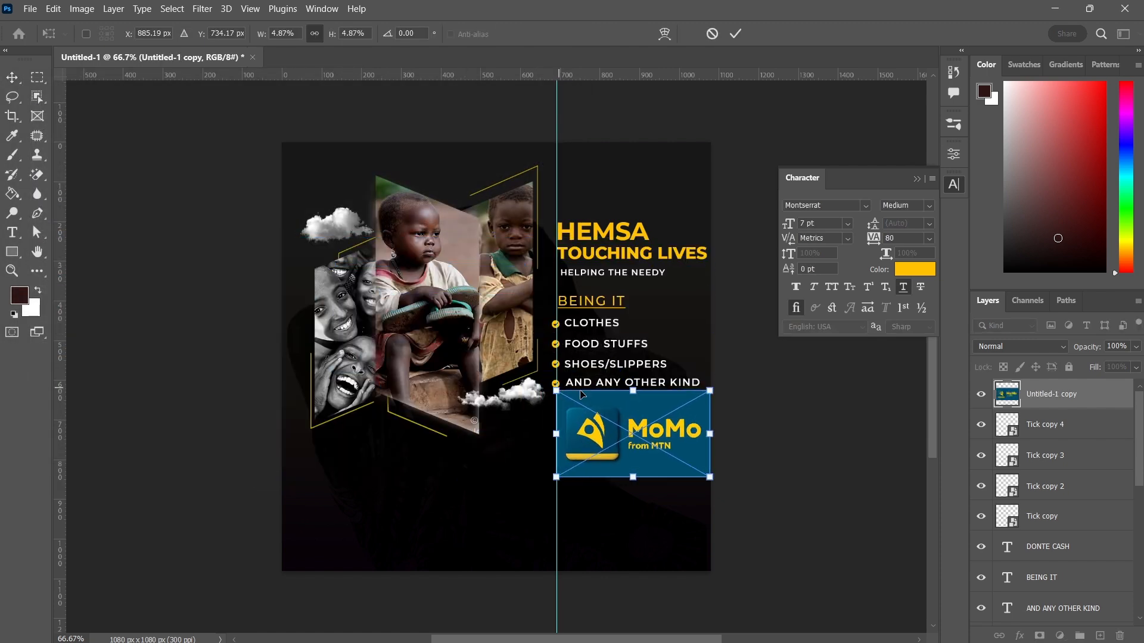
drag(715, 391, 635, 433)
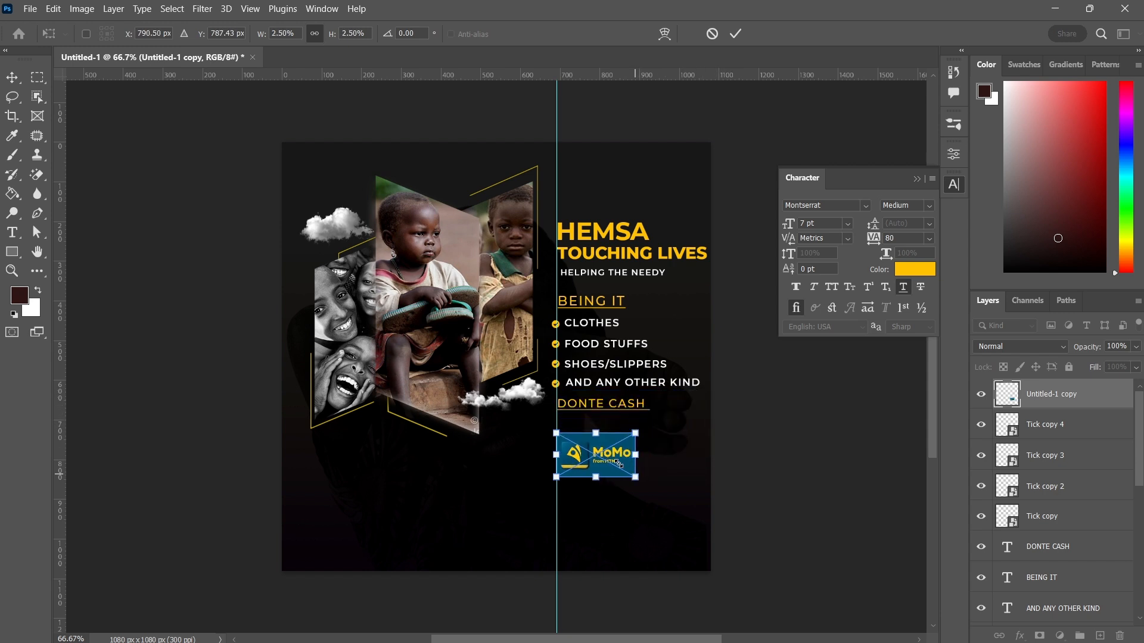
drag(636, 476, 591, 442)
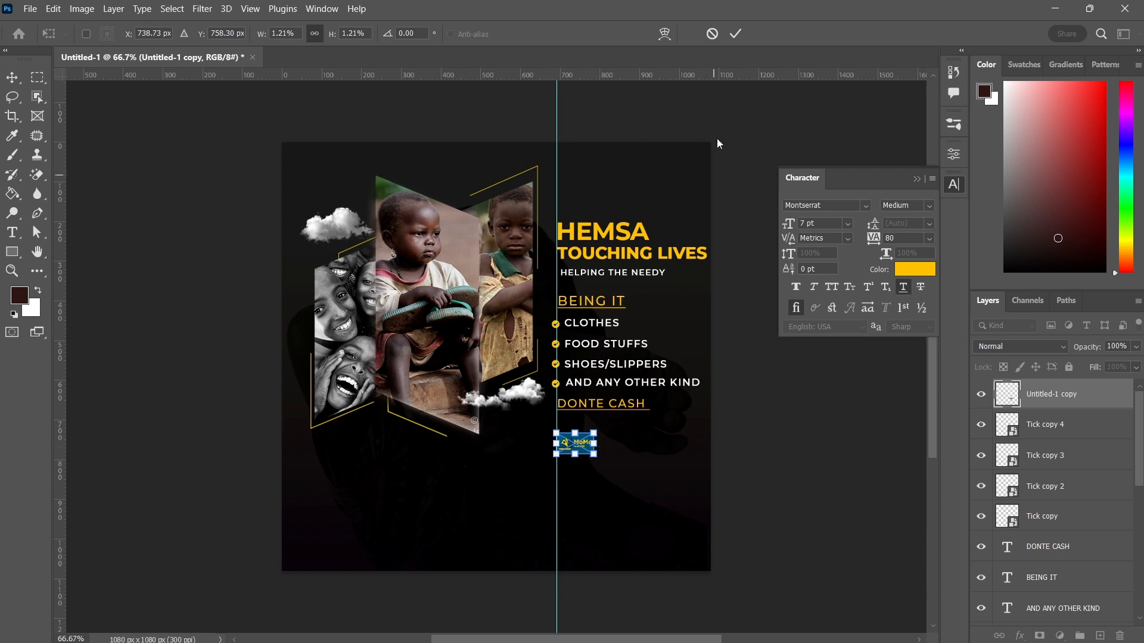
click(736, 34)
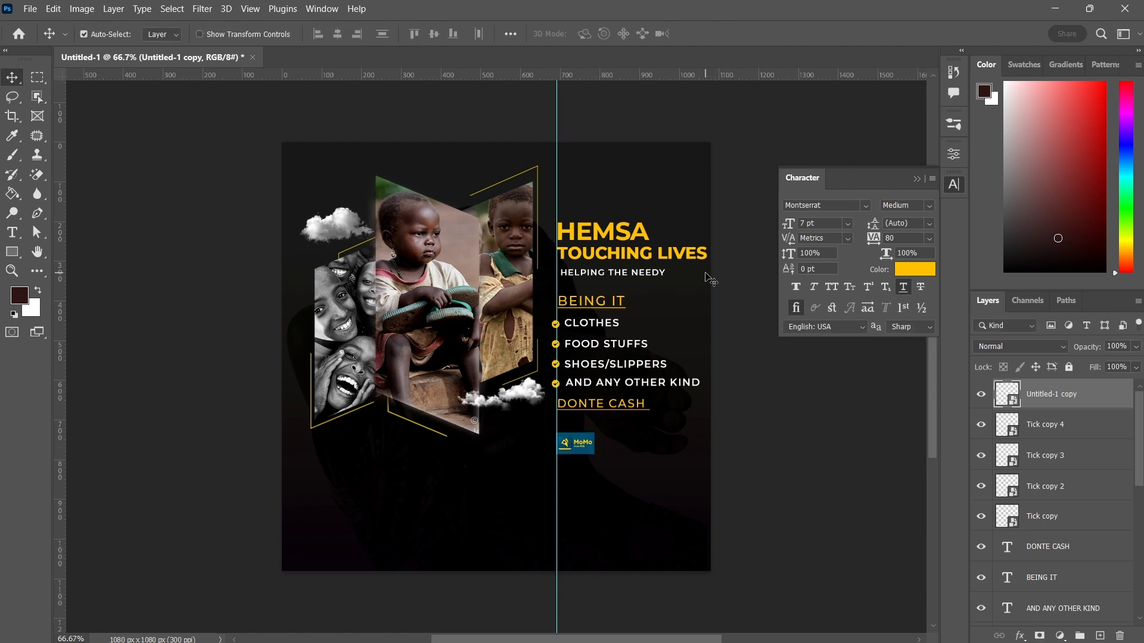
Nudge the MoMo logo left and up so it sits left of the guide beside the donation lines
key(shift+Up)
key(shift+Up)
key(shift+Up)
key(shift+Up)
key(shift+Left)
key(shift+Left)
key(shift+Left)
key(shift+Left)
key(shift+Left)
key(shift+Left)
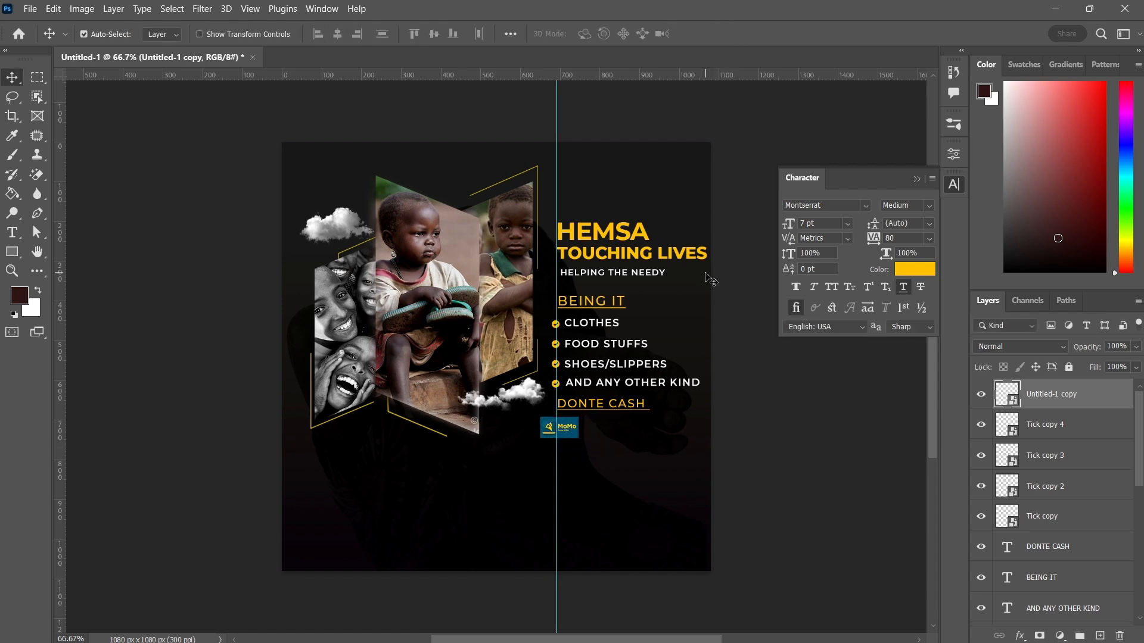
key(shift+Left)
key(shift+Left)
key(shift+Left)
key(shift+Left)
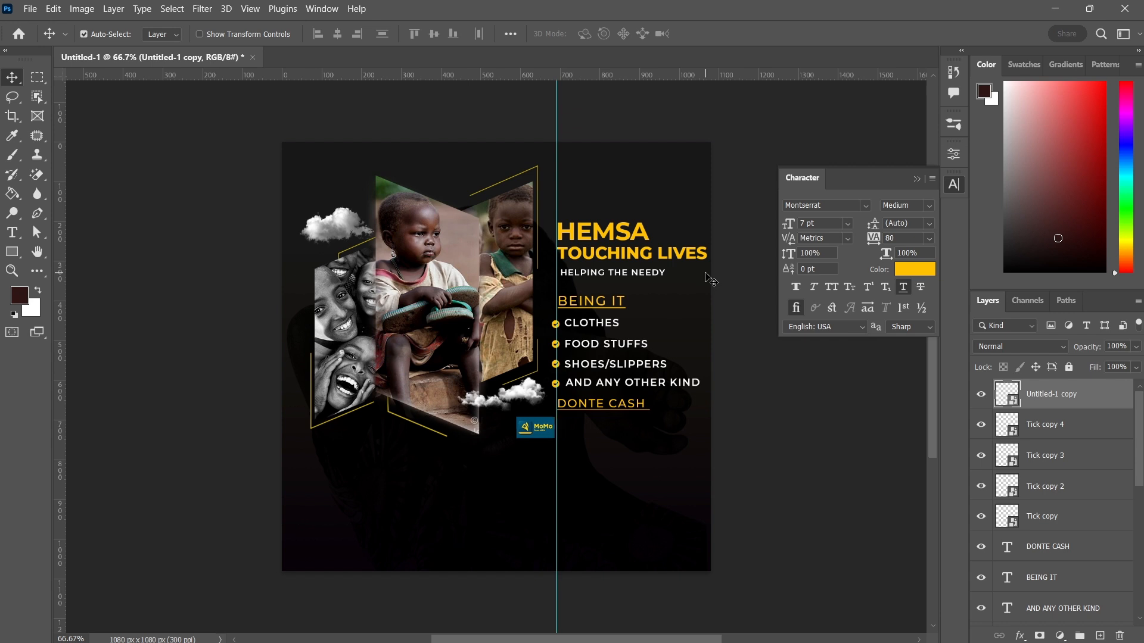
key(Up)
key(Up)
key(Up)
key(Up)
click(14, 231)
key(v)
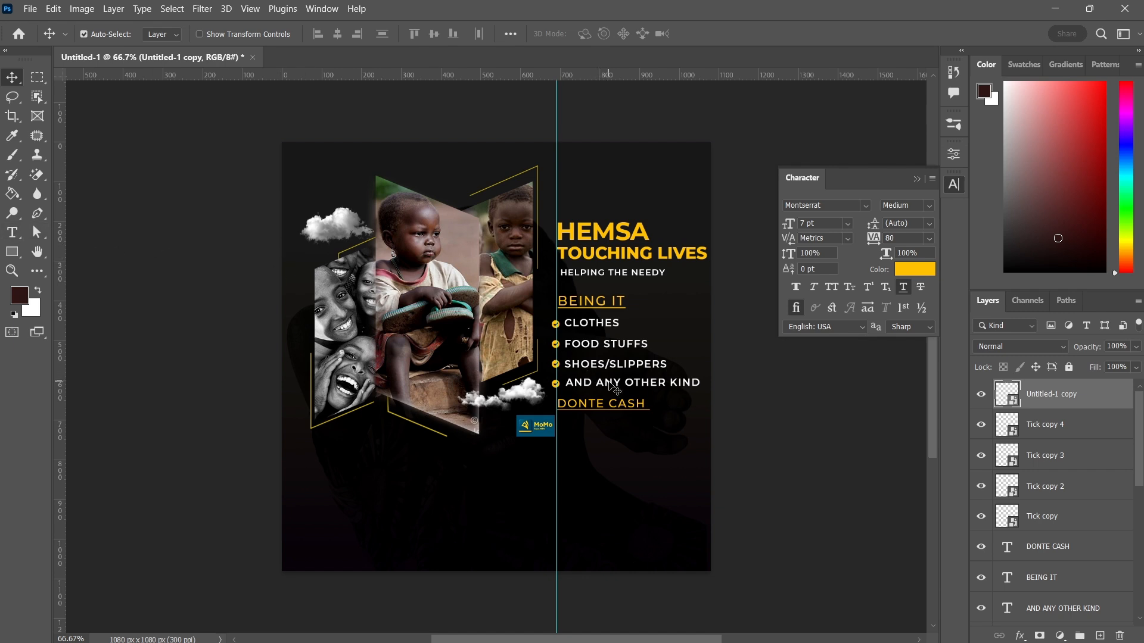
Duplicate the AND ANY OTHER KIND text below DONTE CASH and retype the copy as MOBILE MONEY
drag(609, 382, 605, 426)
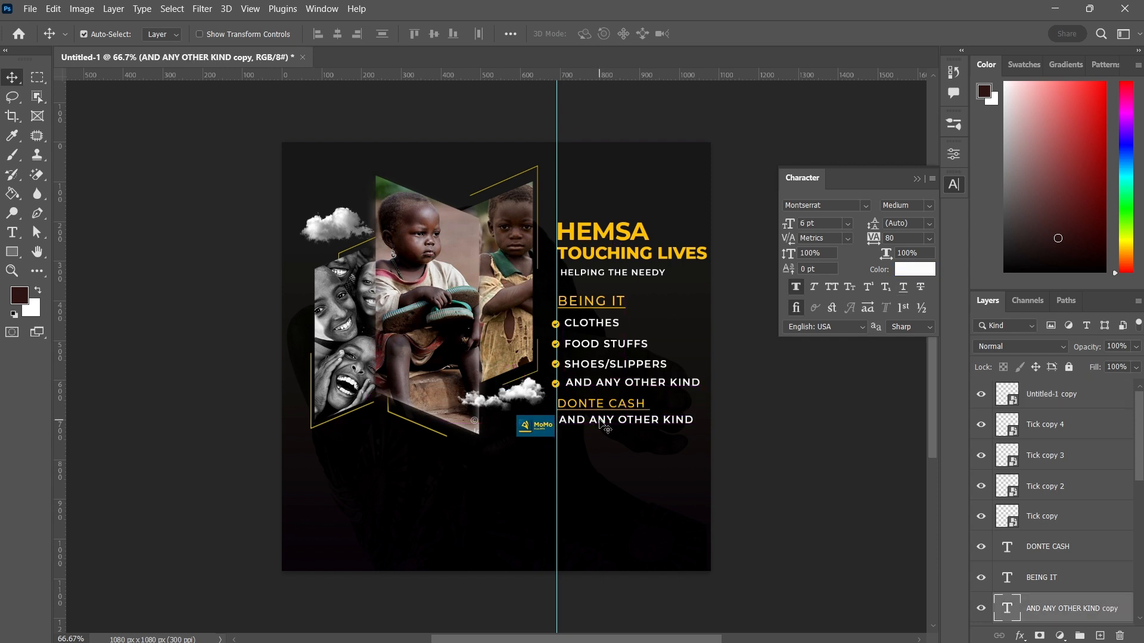
double_click(601, 423)
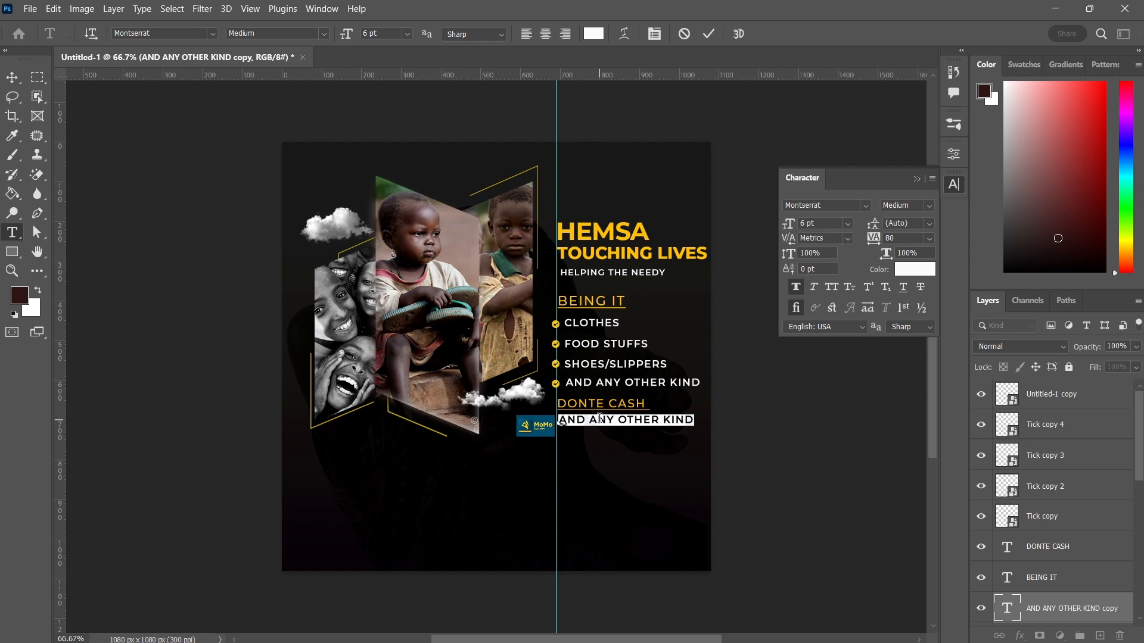
text(MO)
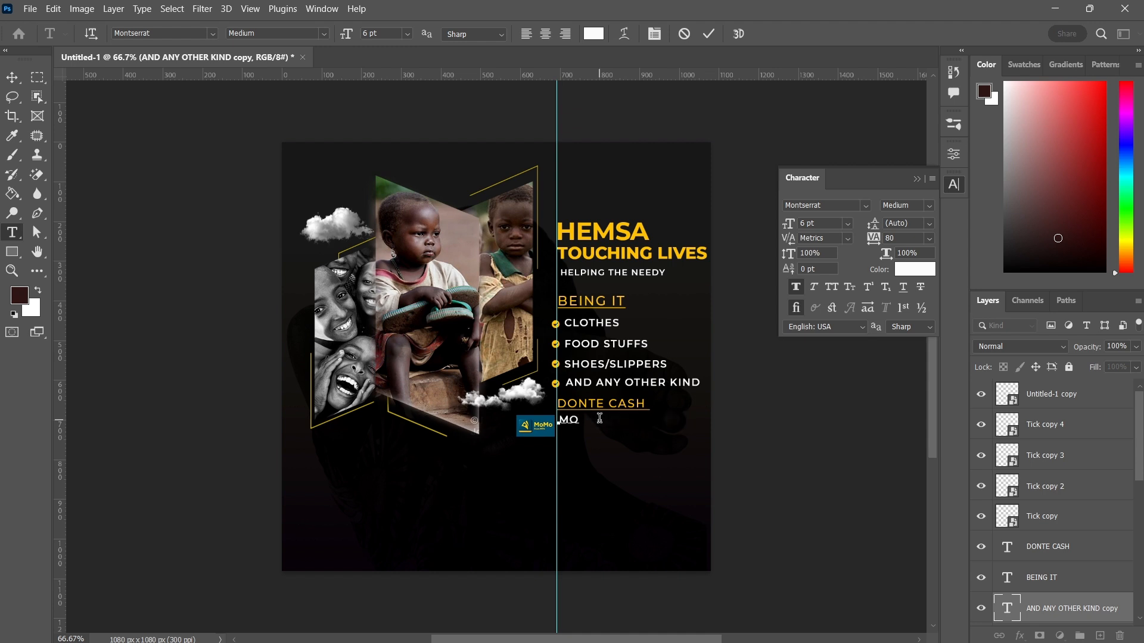
text(BILE MONEY)
click(710, 37)
key(v)
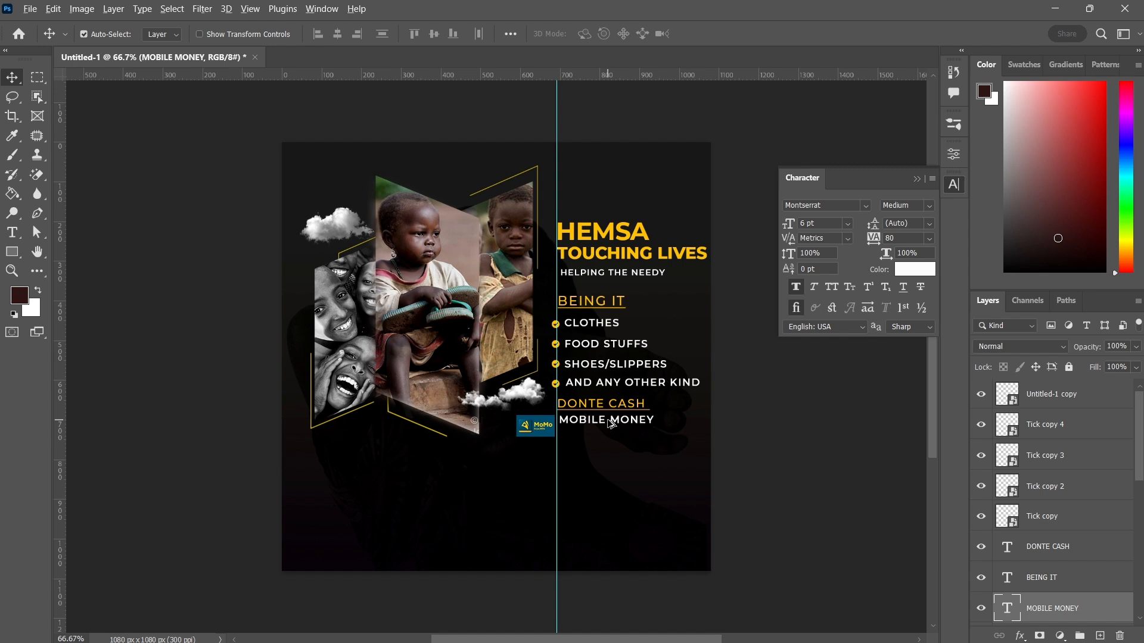
Duplicate the MOBILE MONEY line just below it and replace the copy's text with the mobile money phone number
drag(603, 424, 602, 435)
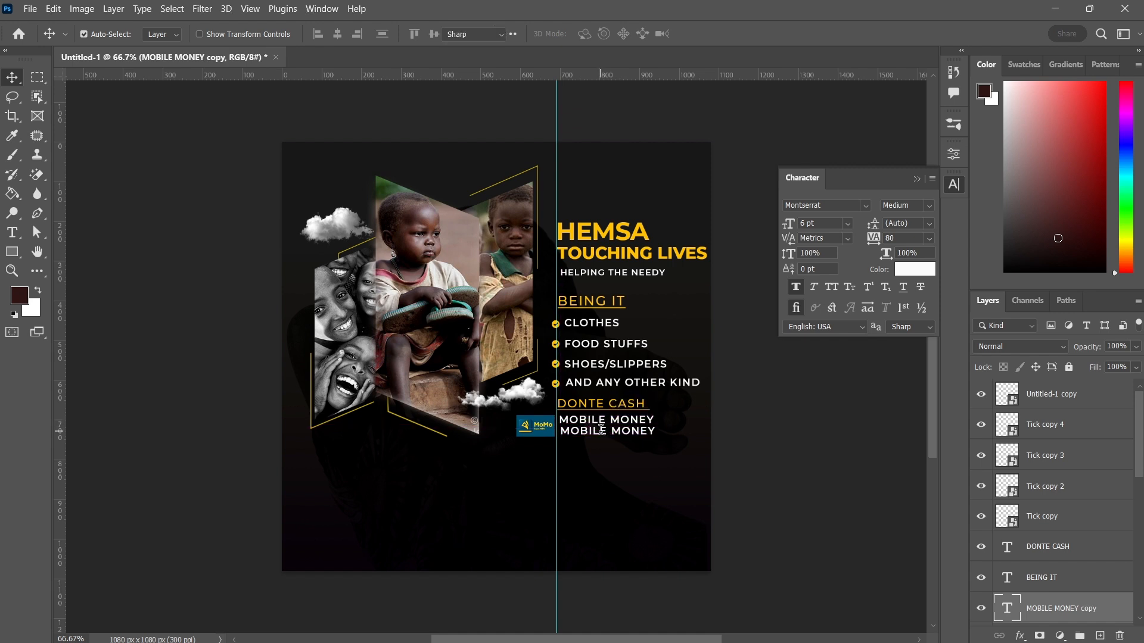
double_click(602, 431)
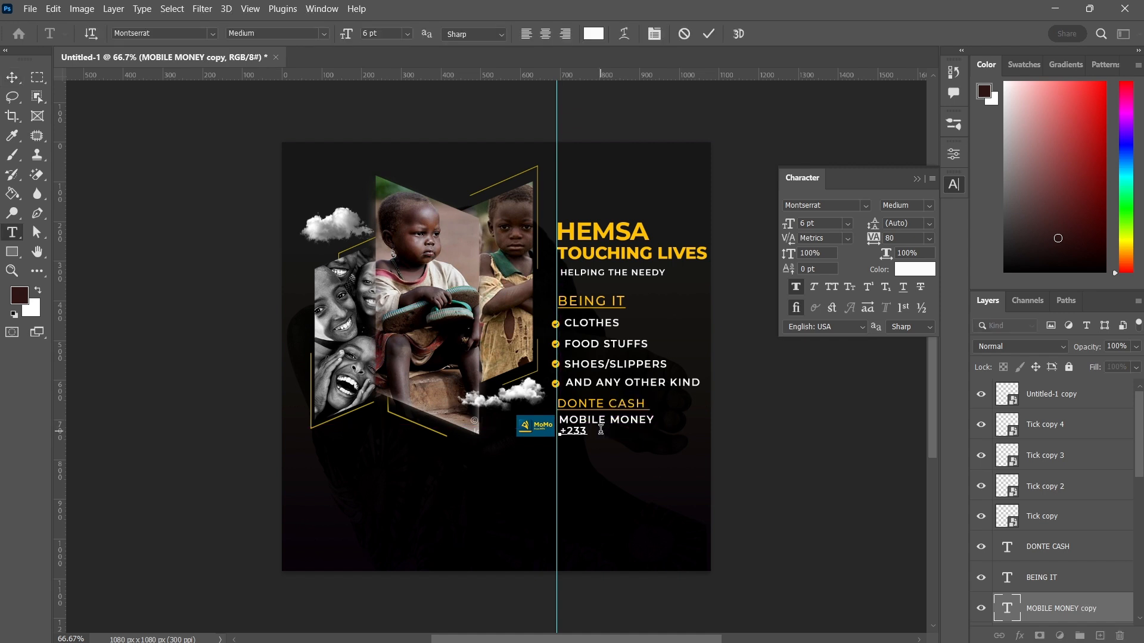
click(709, 34)
key(v)
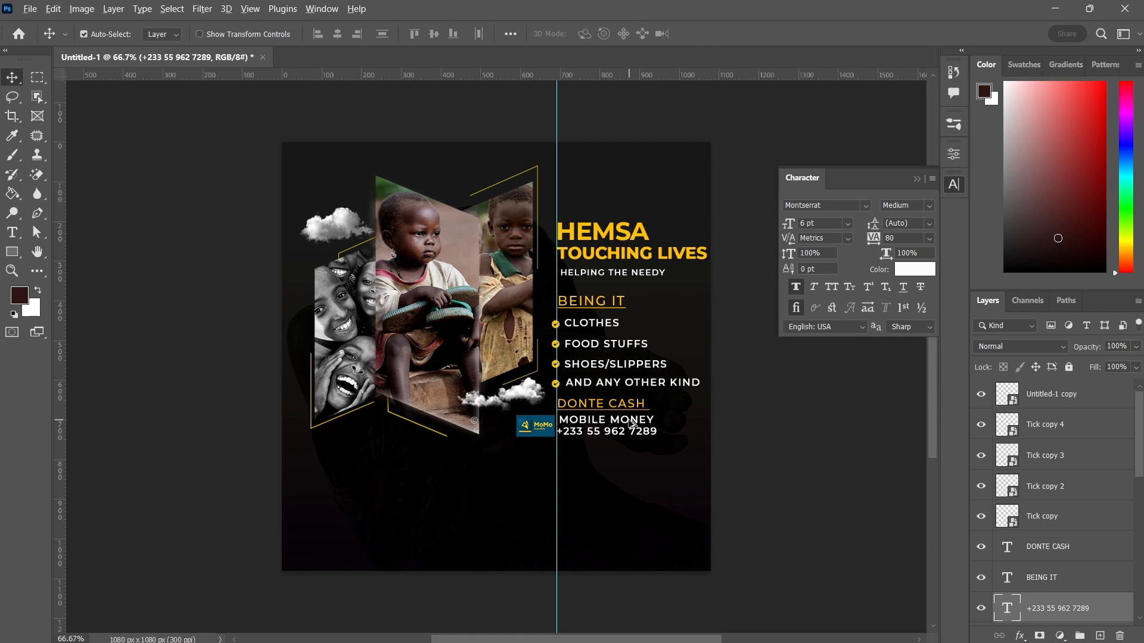
Duplicate the phone number line below it and retype the copy as BANK ACCOUNT
drag(630, 423, 626, 451)
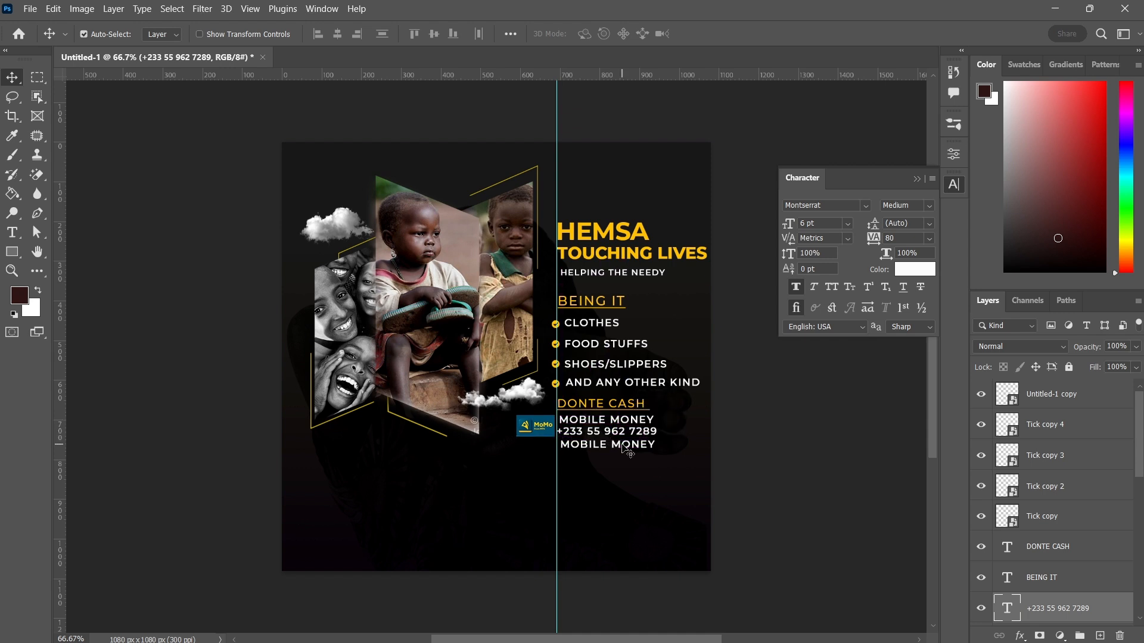
double_click(622, 444)
text(BAN)
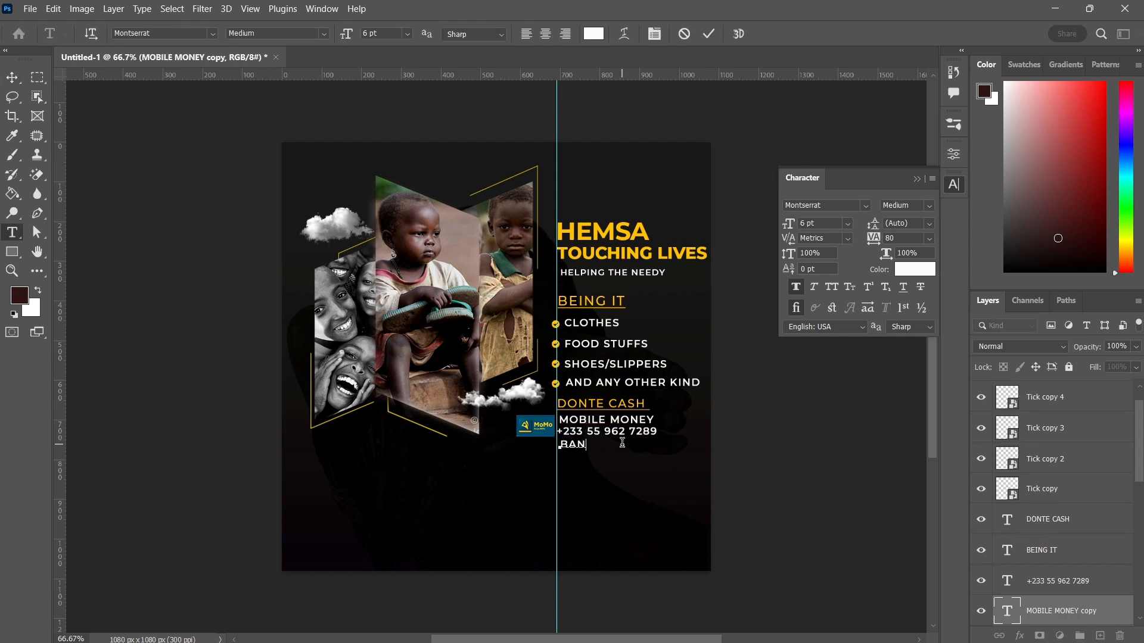
text(K ACCOUNT)
click(710, 34)
key(v)
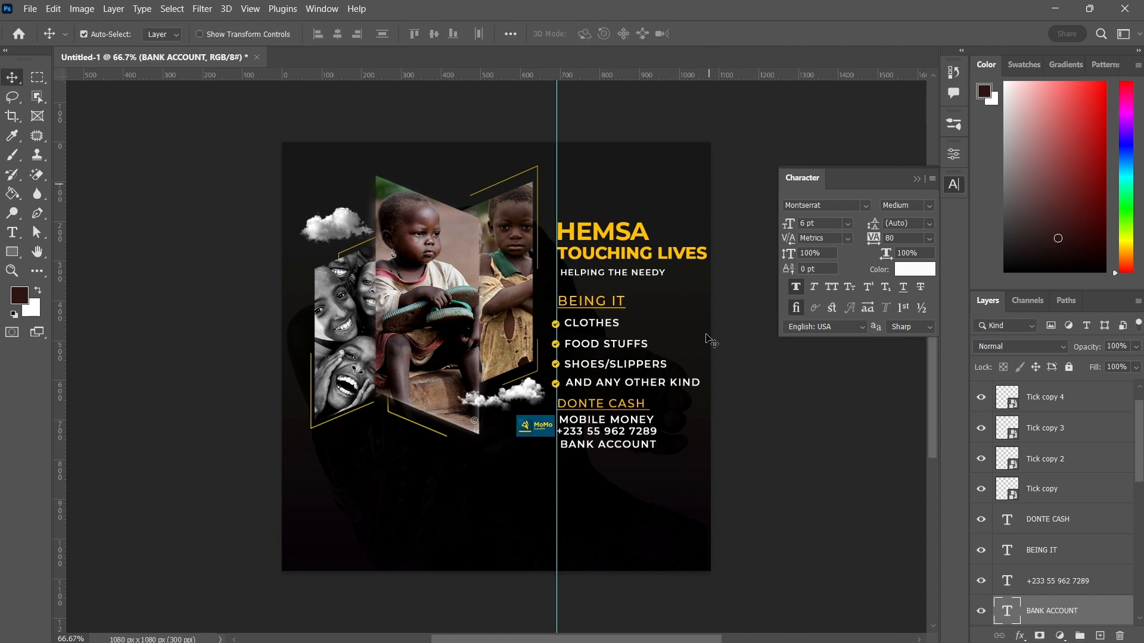
Set the MOBILE MONEY text's font style to Montserrat Bold and commit
double_click(644, 423)
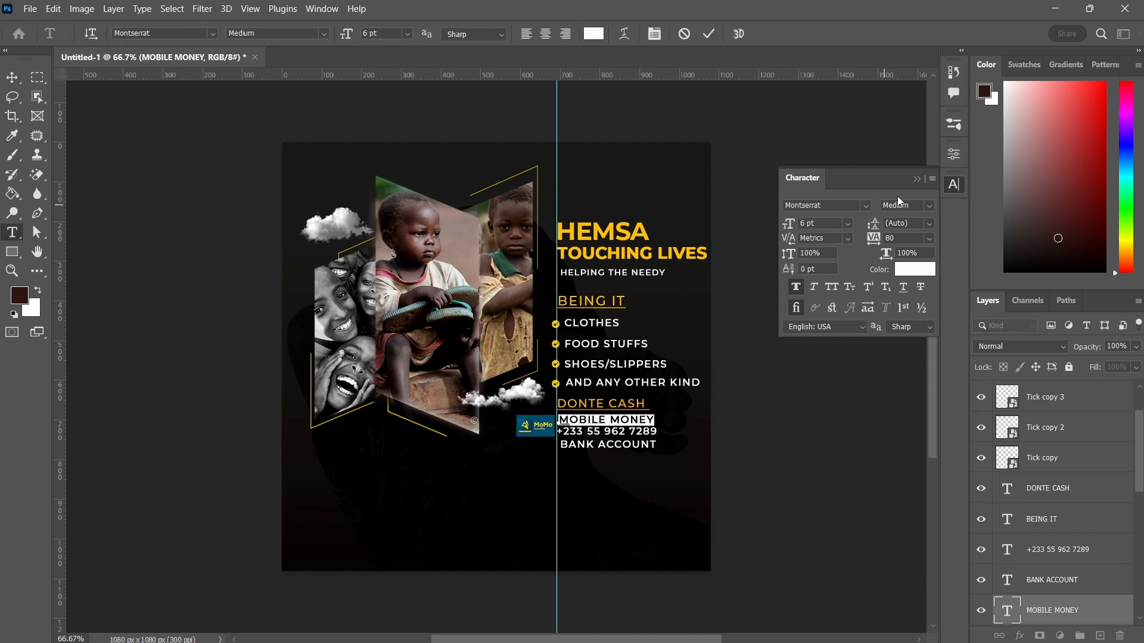
click(930, 205)
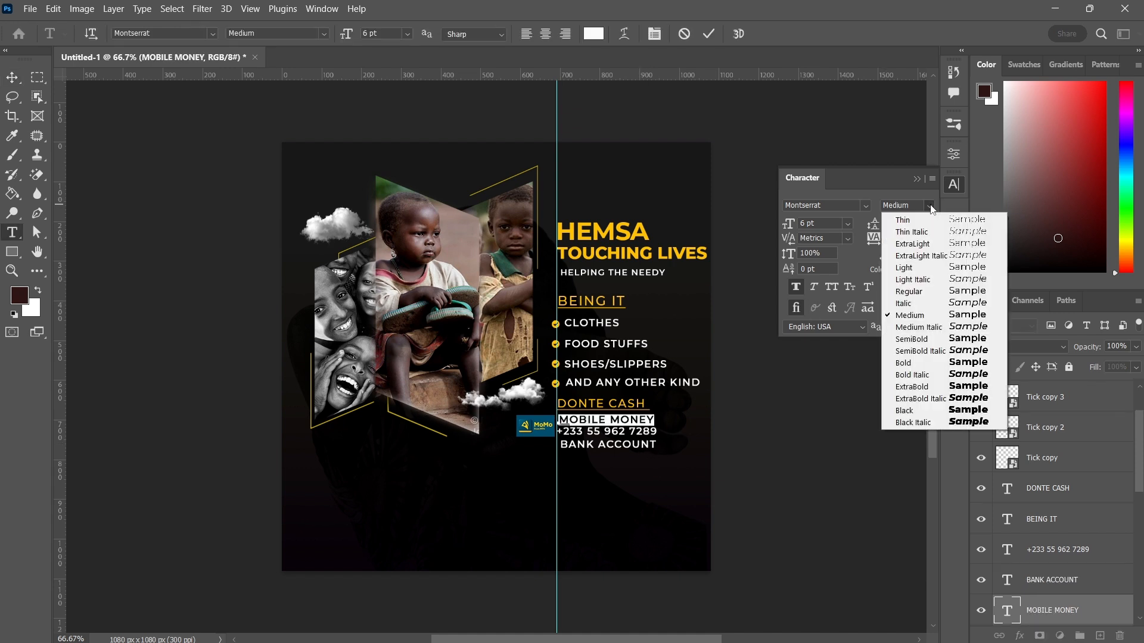
click(908, 362)
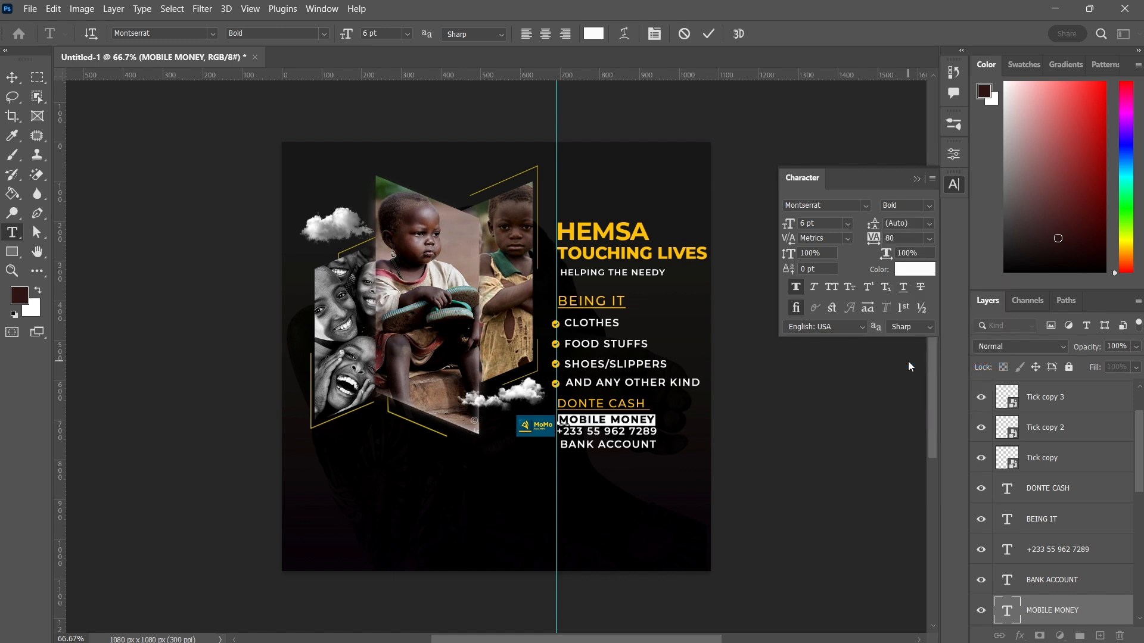
click(709, 35)
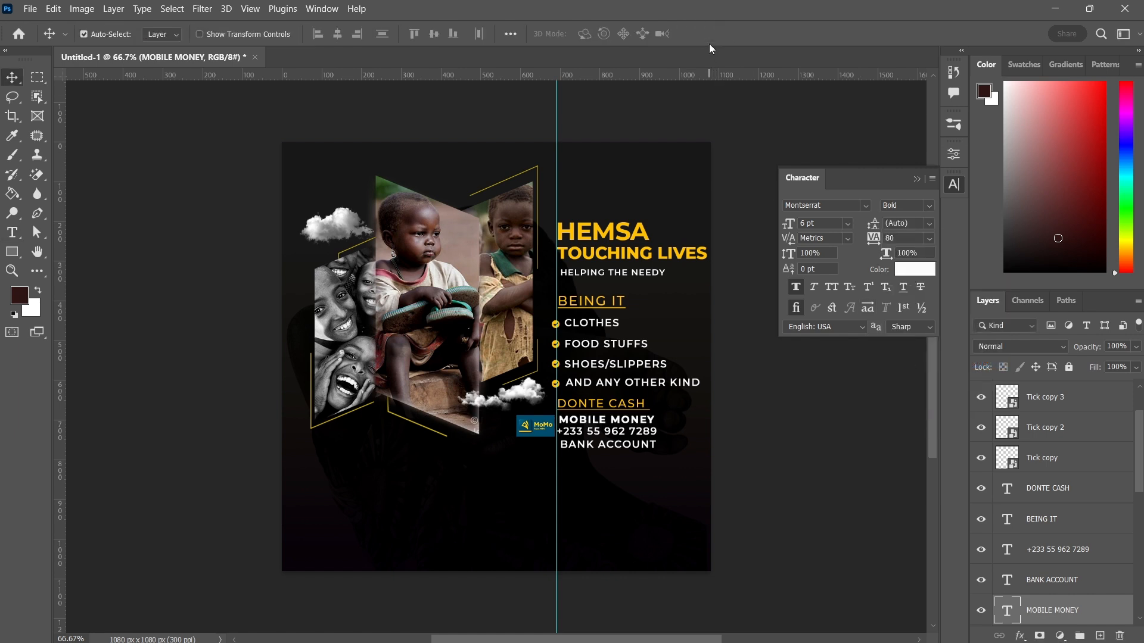
Set the BANK ACCOUNT text's font style to Montserrat Bold and commit
double_click(619, 445)
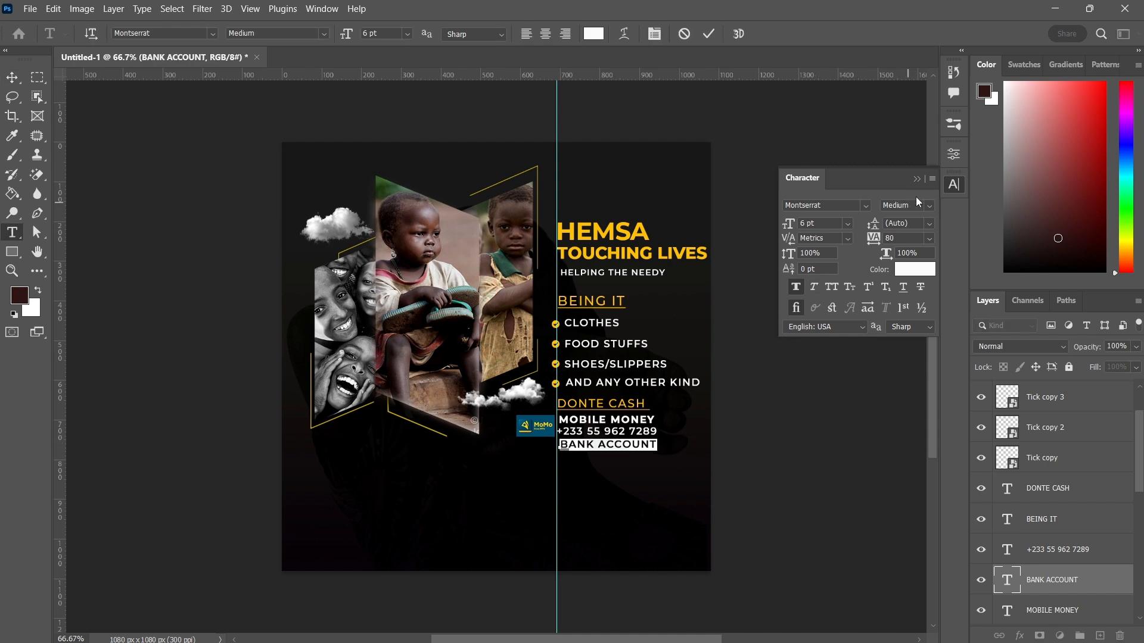
click(929, 207)
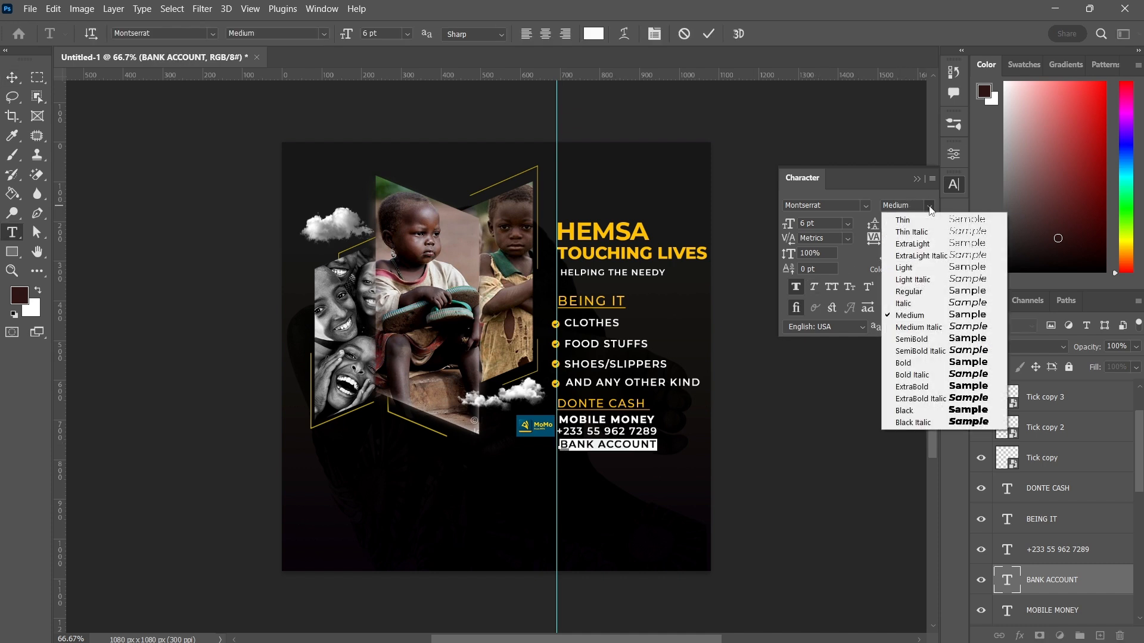
click(904, 364)
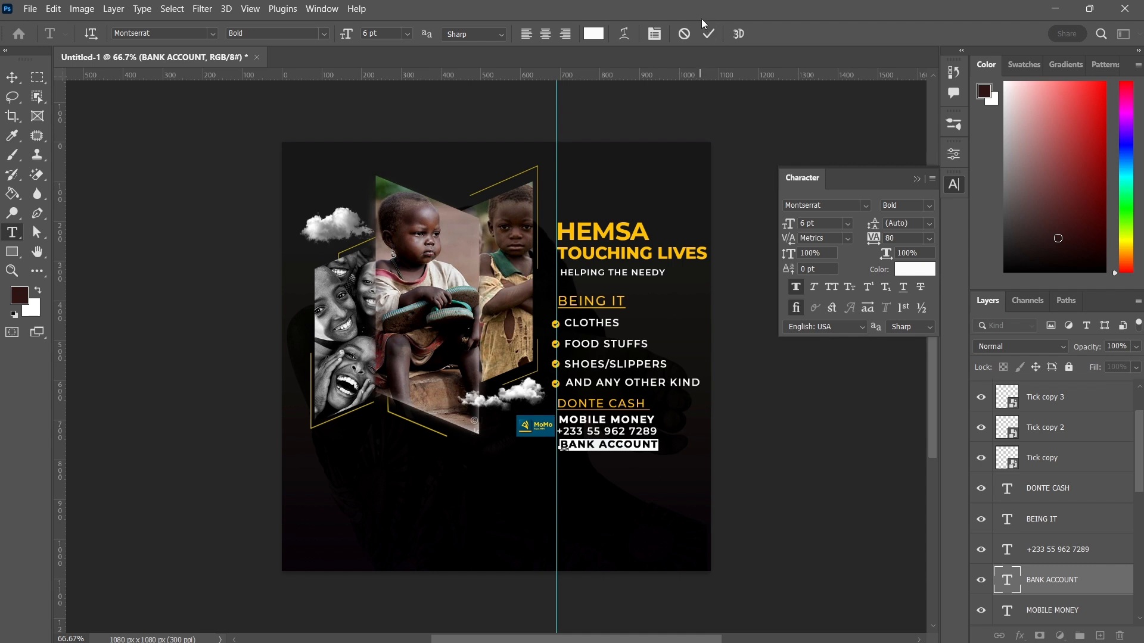
click(709, 34)
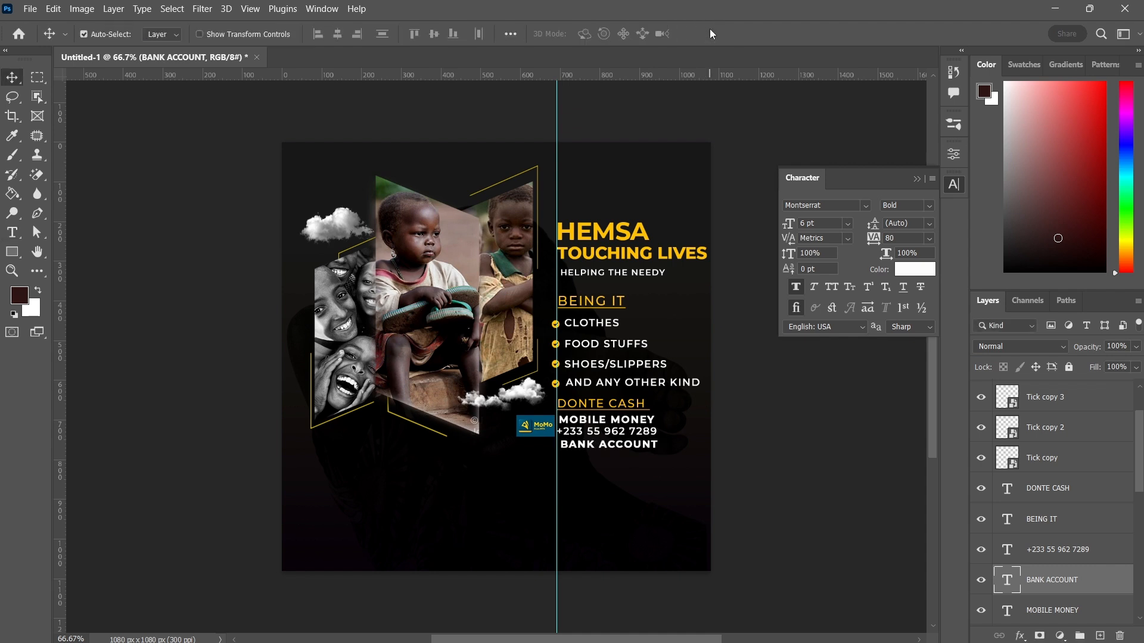
Nudge the BANK ACCOUNT line slightly down
key(Down)
key(Down)
key(Down)
key(Down)
key(Down)
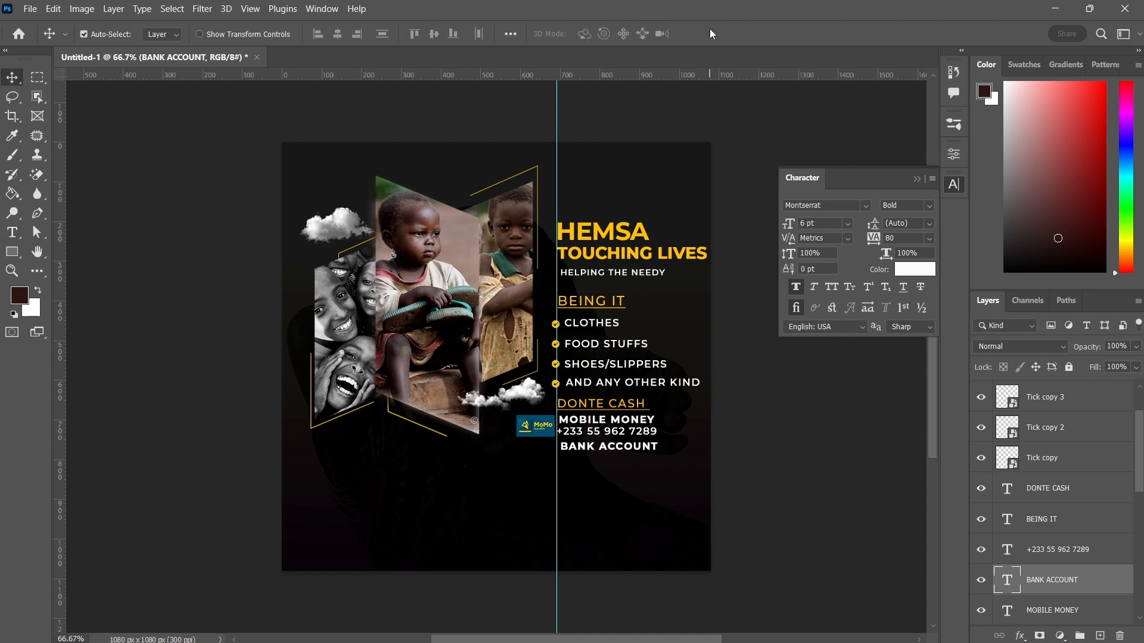
key(Down)
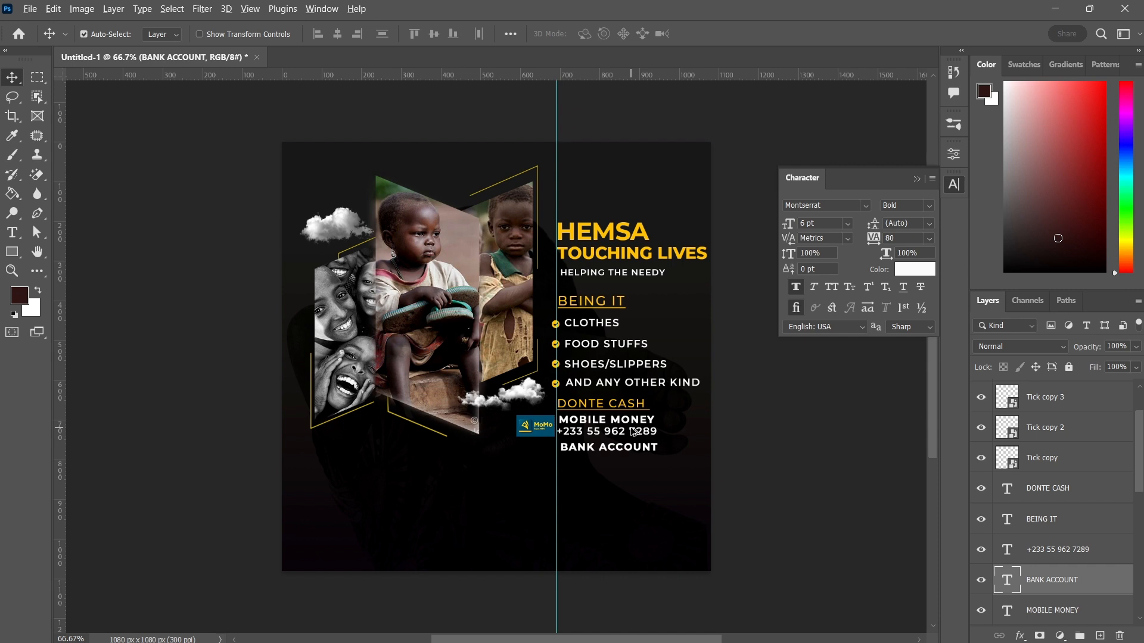
Duplicate the phone number line below BANK ACCOUNT and replace the copy's text with the bank account number
drag(633, 432, 633, 464)
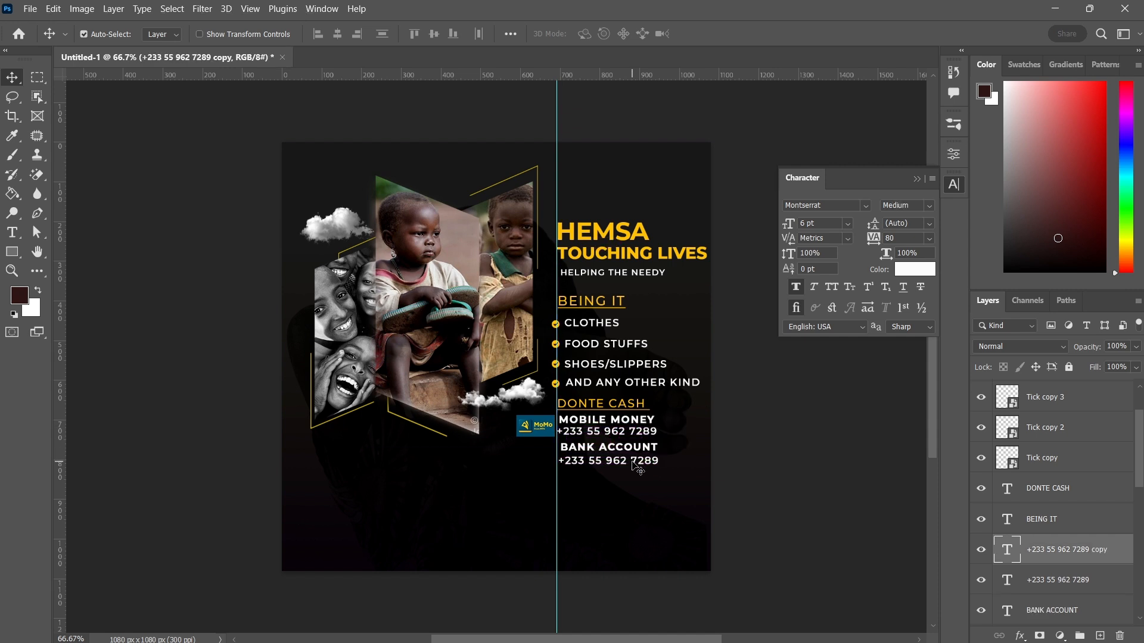
double_click(633, 460)
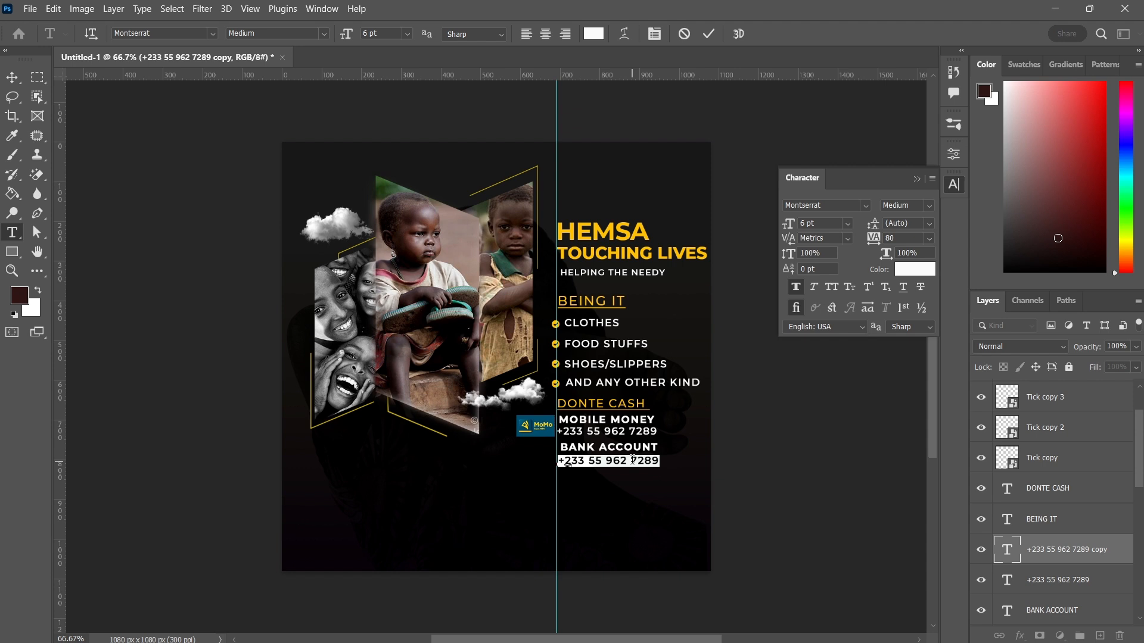
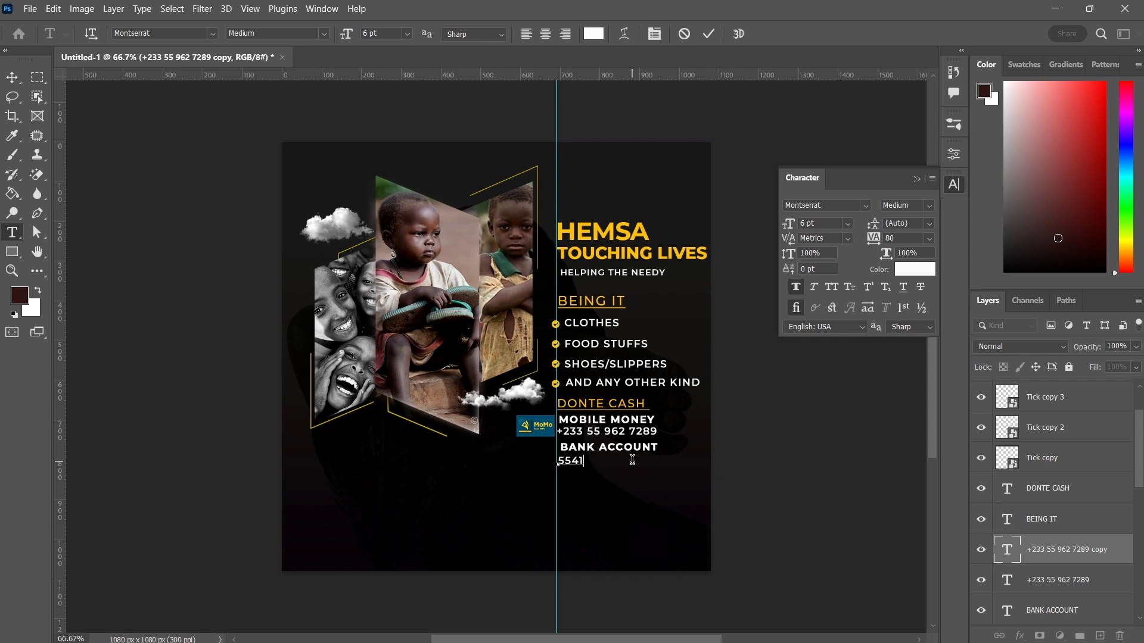
click(709, 34)
key(v)
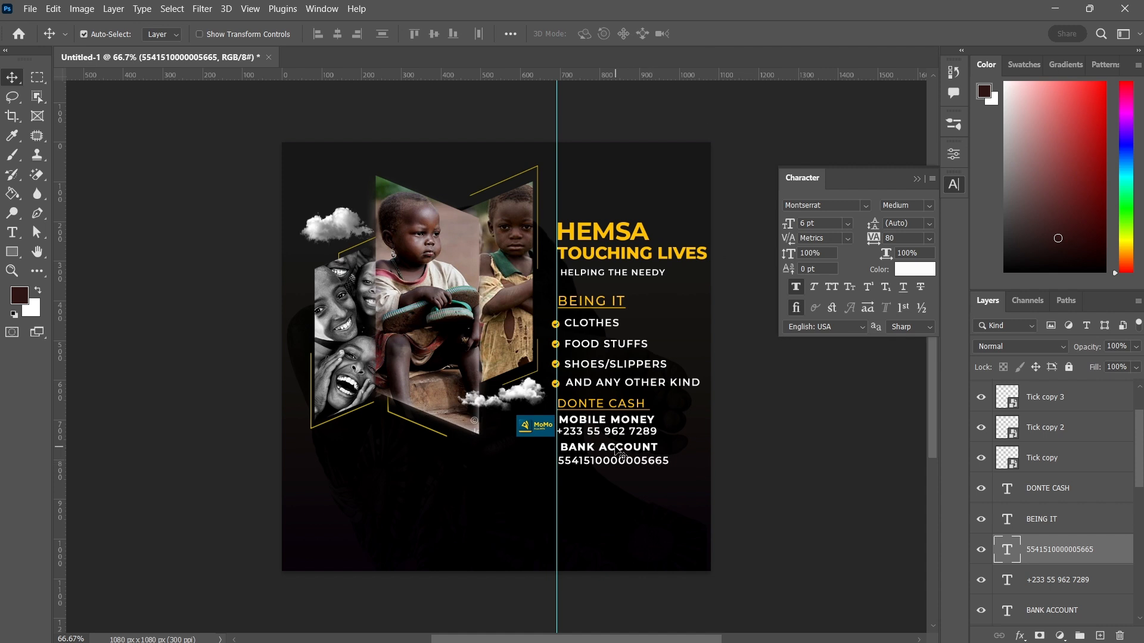
Duplicate the BANK ACCOUNT line below the account number and nudge the copy into alignment
alt+drag(619, 452, 617, 475)
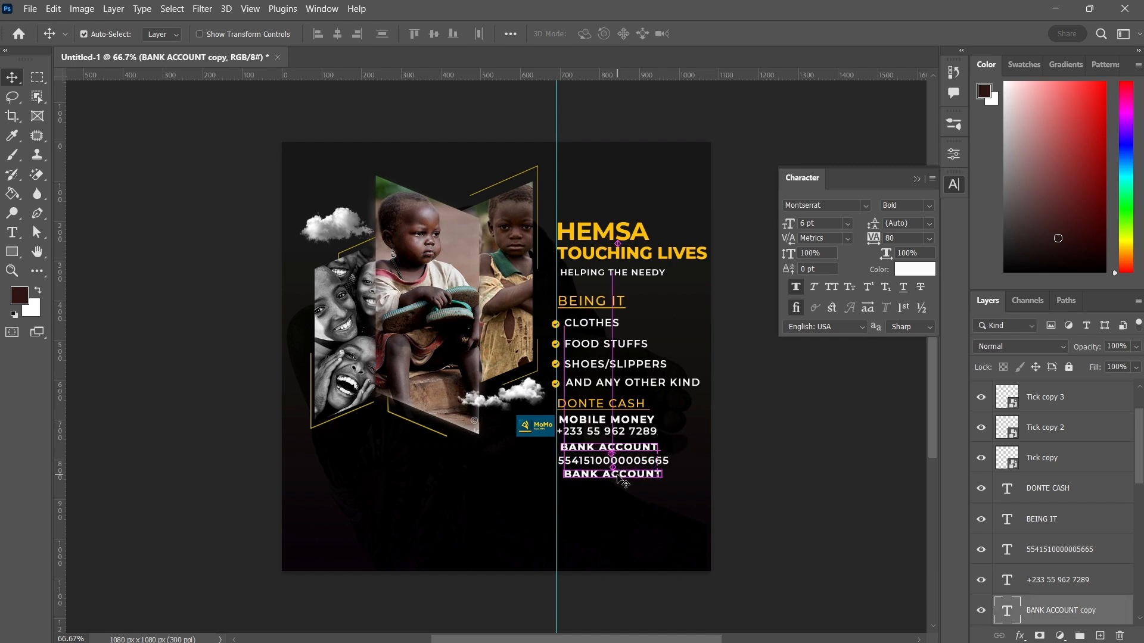
key(Left)
key(Left)
key(Left)
key(Left)
key(Left)
key(Left)
key(Left)
key(Left)
key(Left)
key(Left)
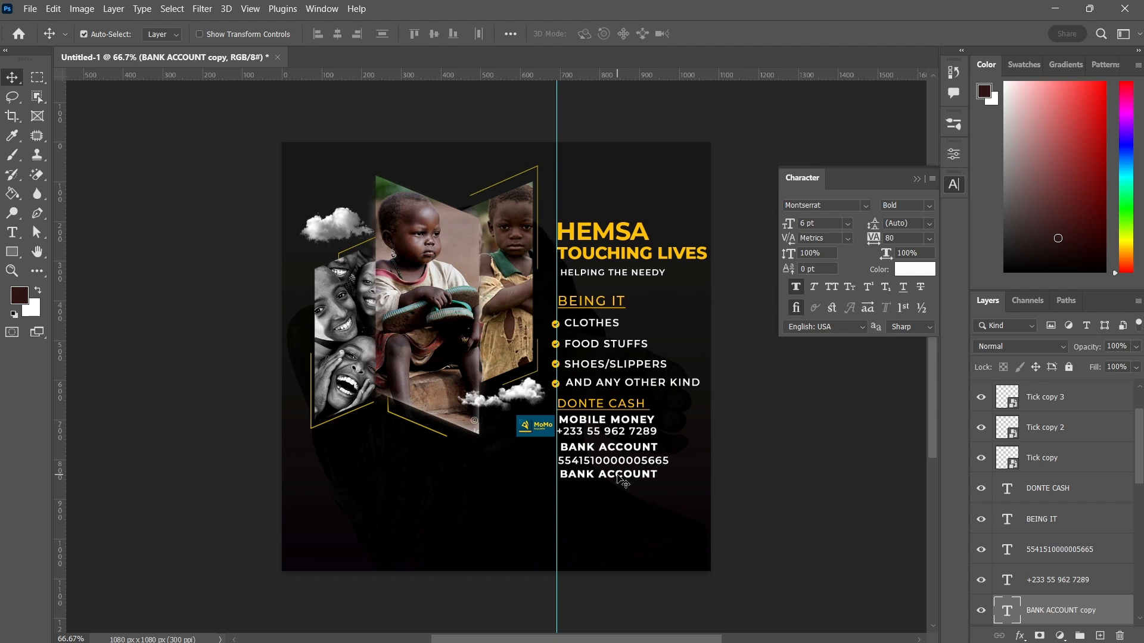
key(Right)
key(Right)
key(Right)
key(Left)
Retype the duplicated line as HEMSA LIVES, commit it, and nudge it slightly left
double_click(618, 475)
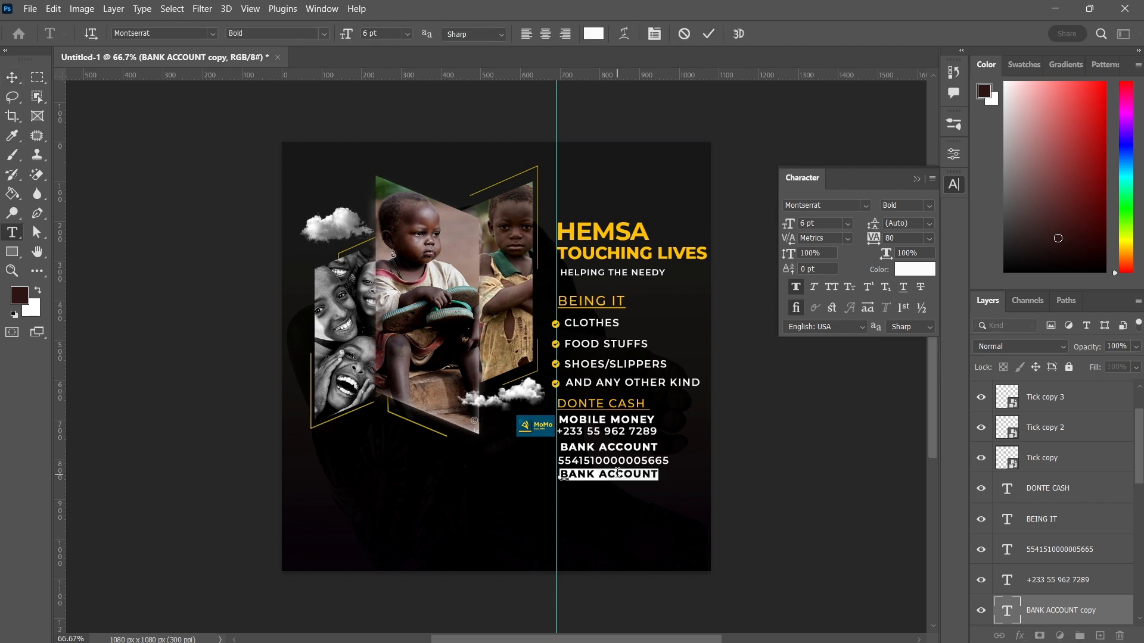
key(BackSpace)
text(H)
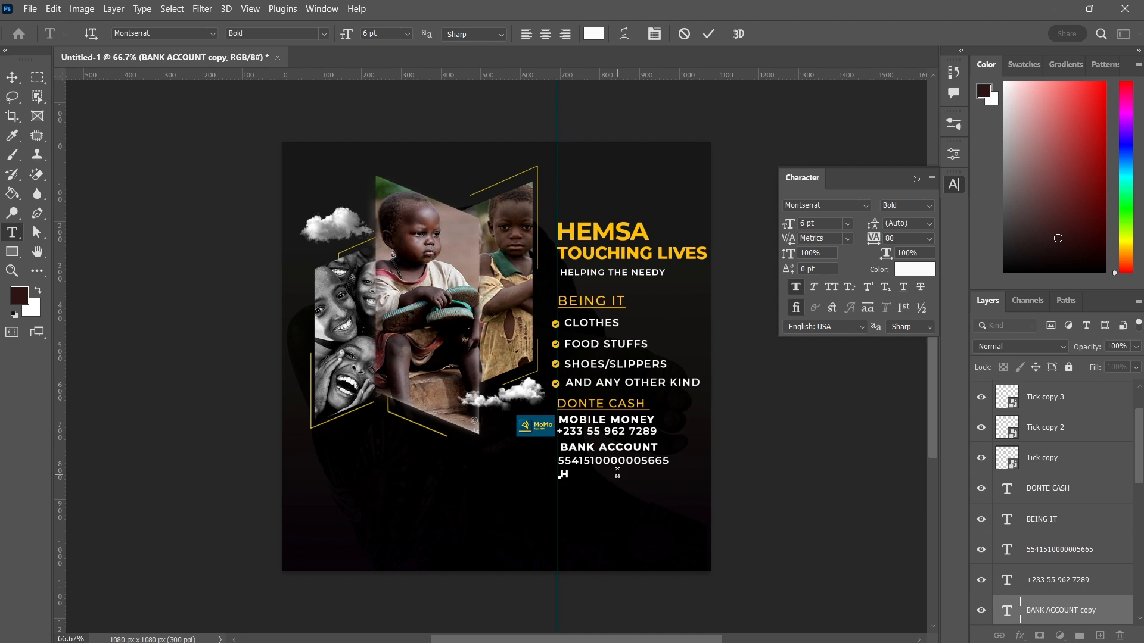
text(EMSA)
text(LIVES)
drag(635, 491, 639, 489)
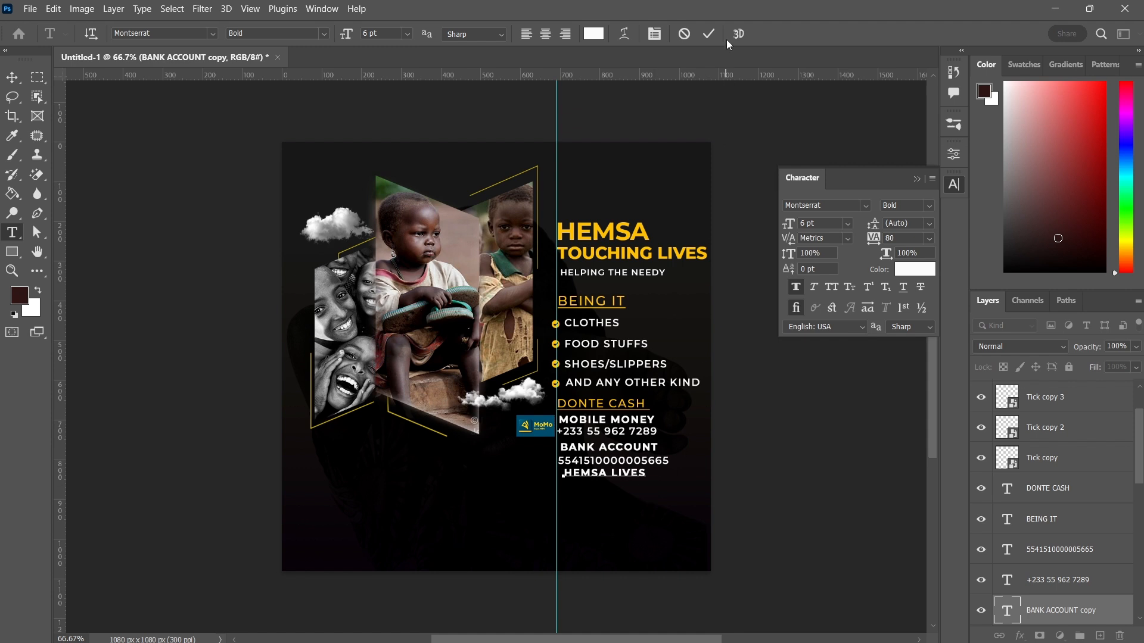
click(708, 31)
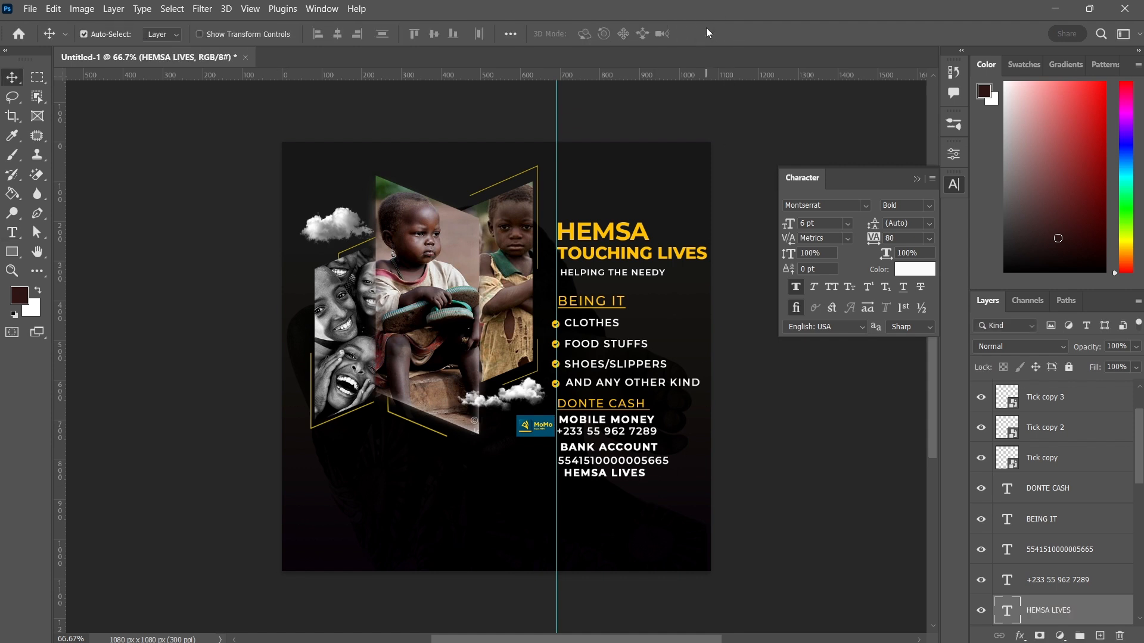
key(Left)
key(Left)
key(Left)
key(Left)
key(Left)
Draw a centre-aligned paragraph text box with placeholder text under the photo collage, widening it leftward
click(12, 232)
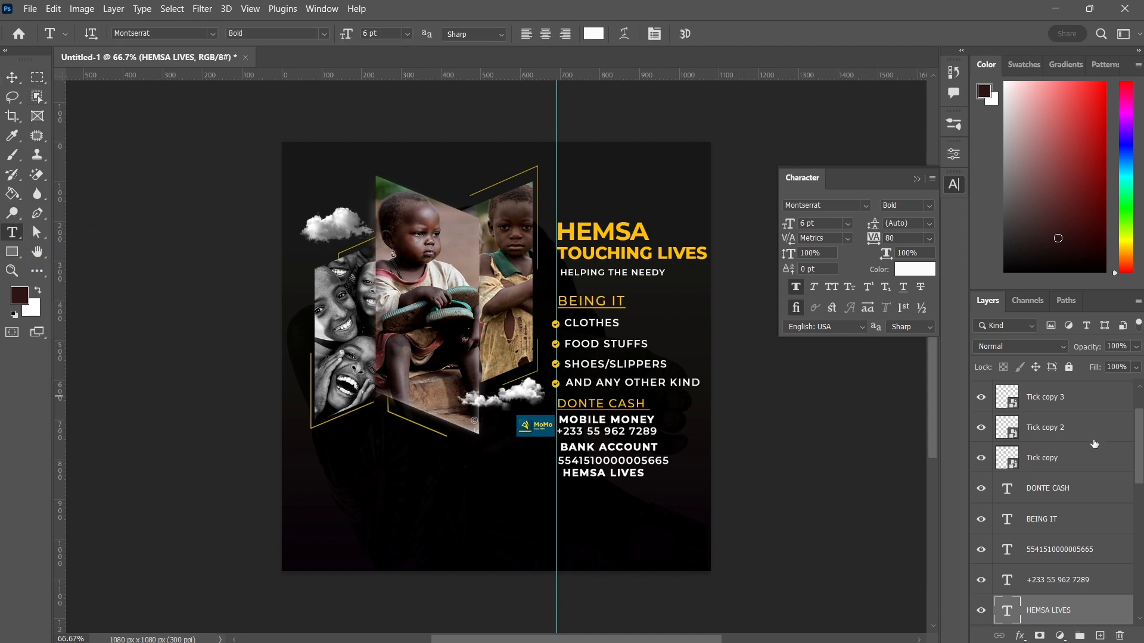
scroll(1090, 444, up, 2)
click(1052, 410)
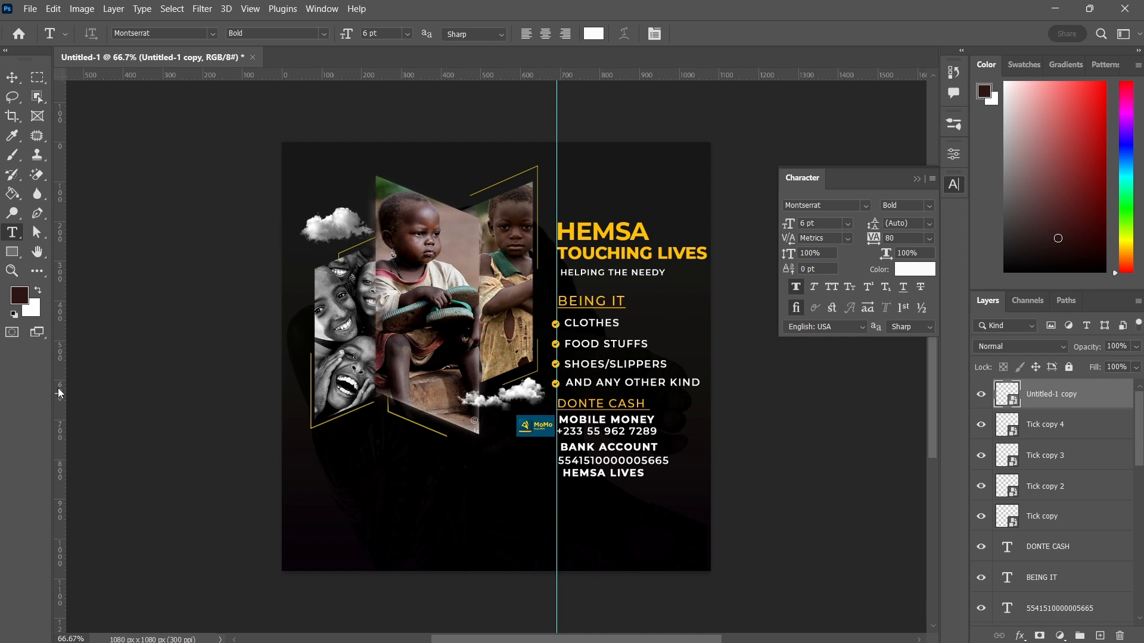
drag(60, 393, 554, 544)
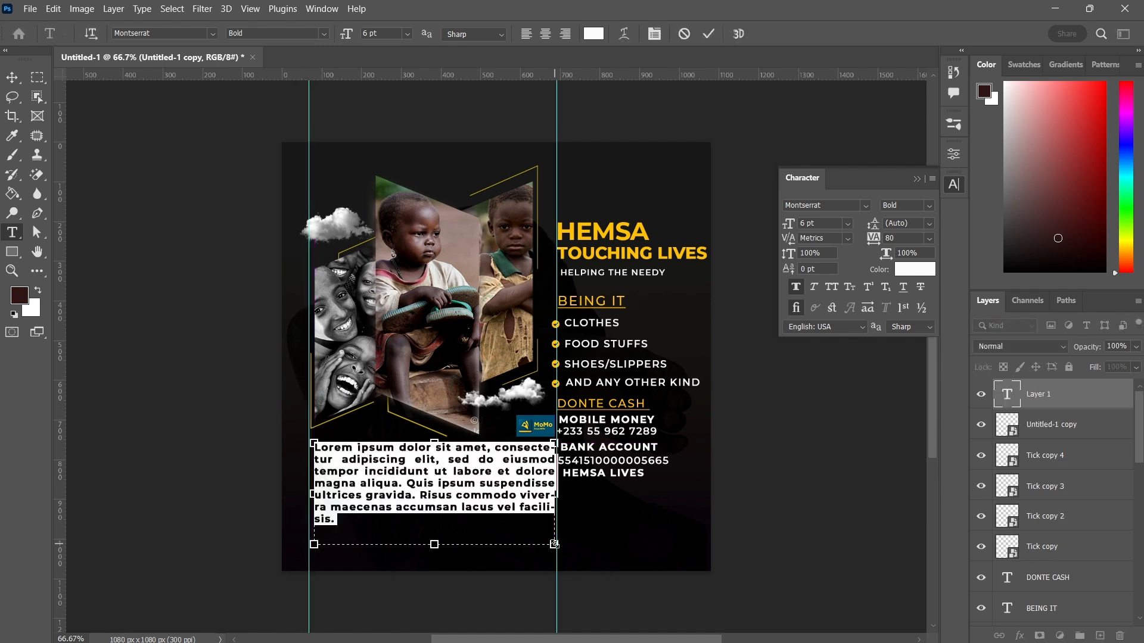
click(548, 37)
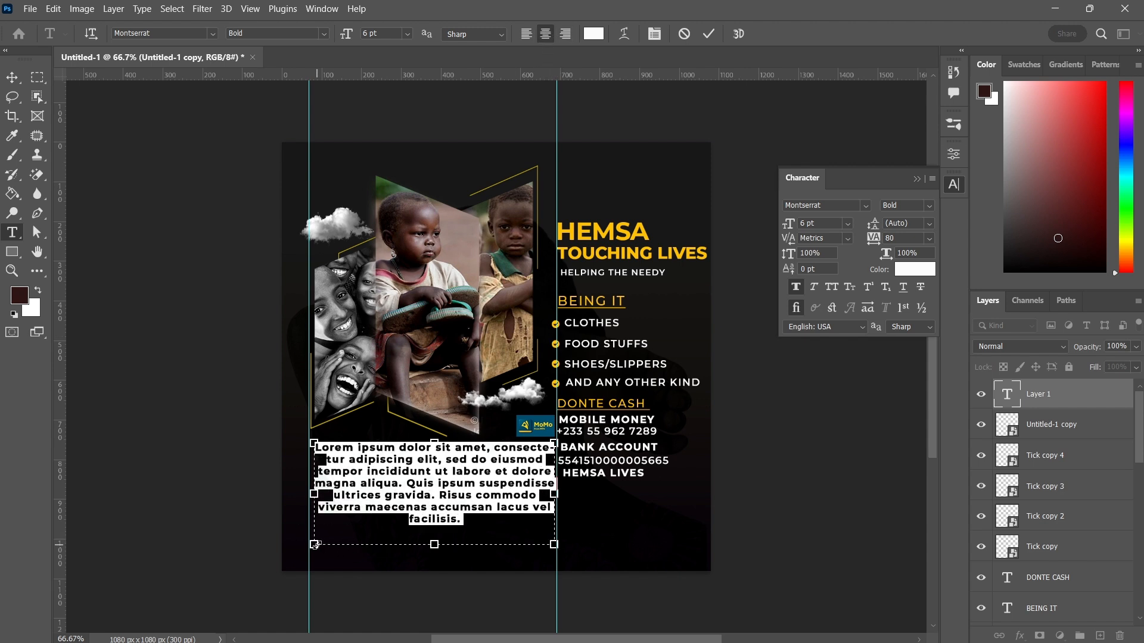
drag(314, 545, 300, 551)
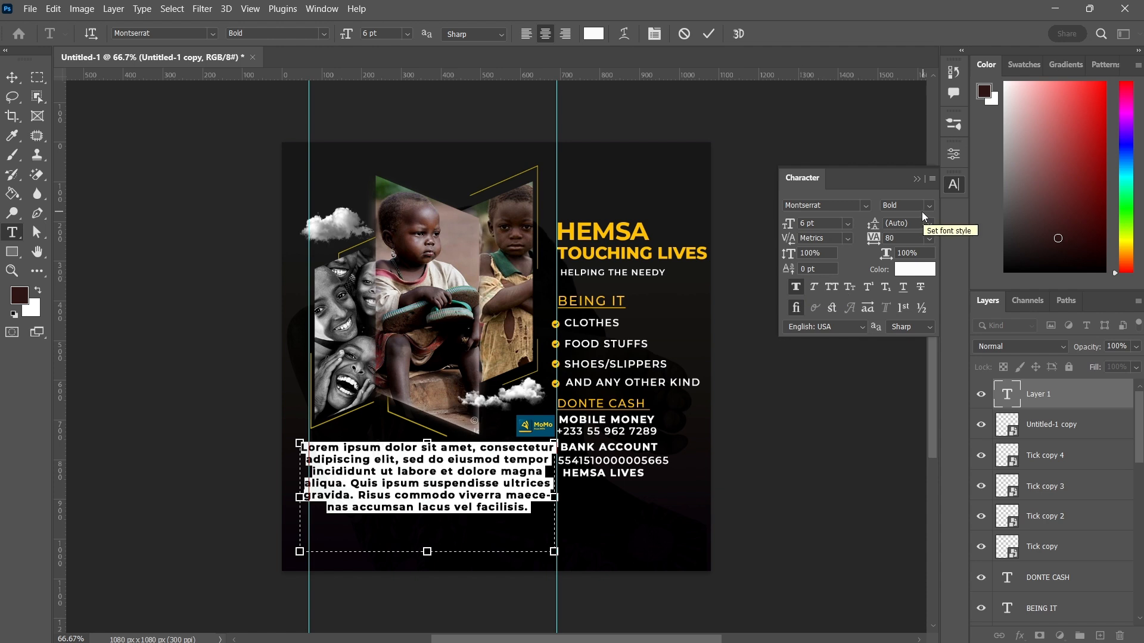
Set the paragraph text to Montserrat Medium at 6 pt, extend its box downward, and commit
click(796, 287)
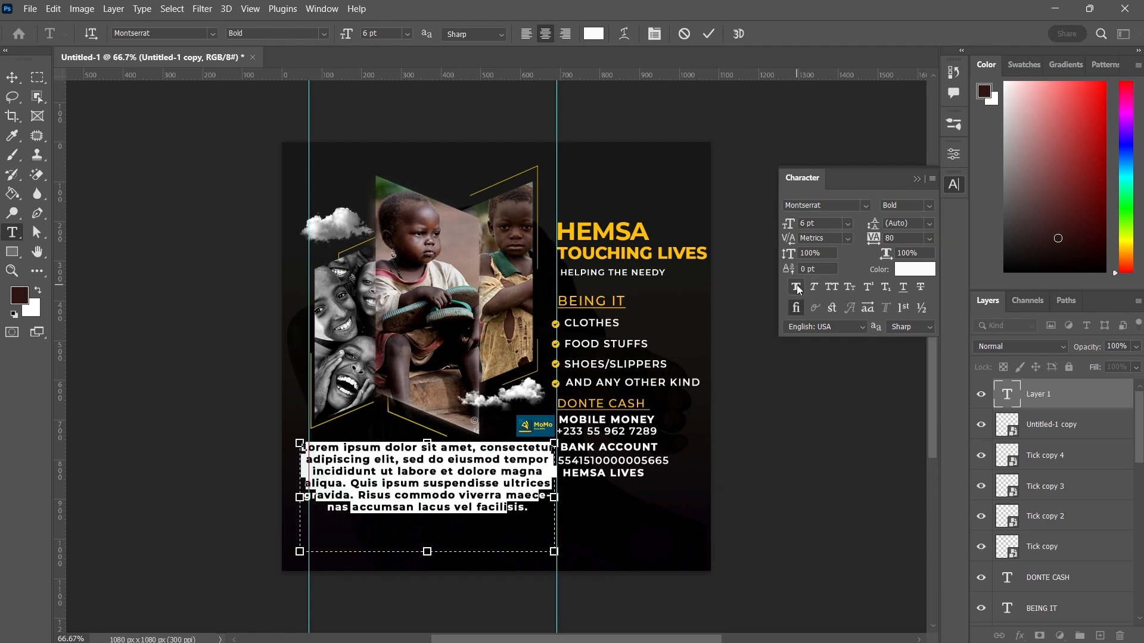
click(926, 205)
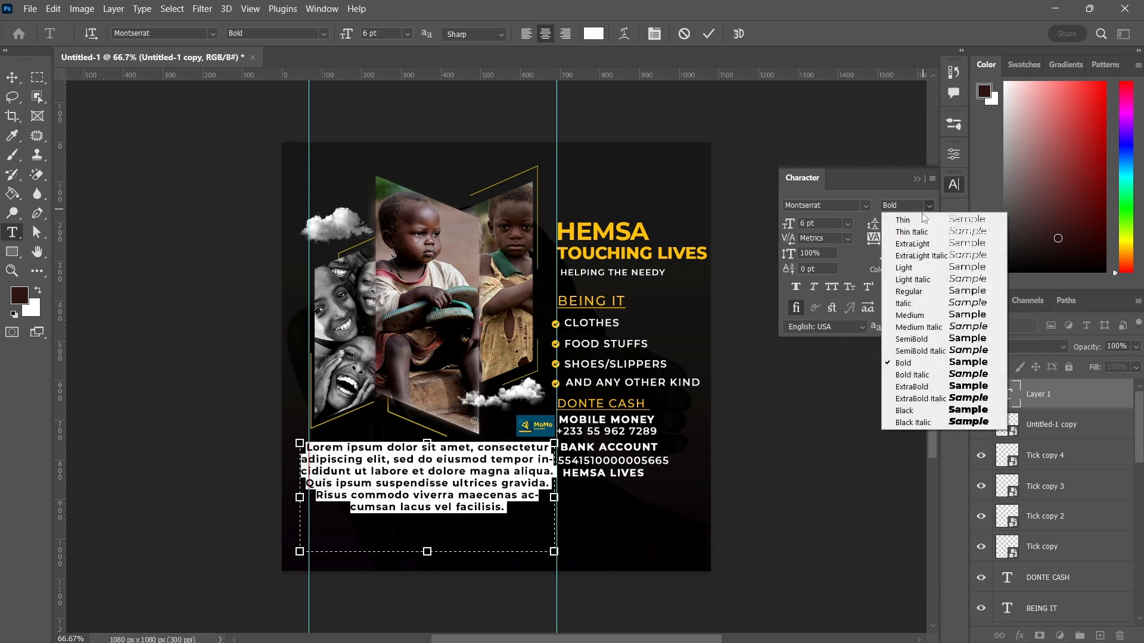
click(912, 315)
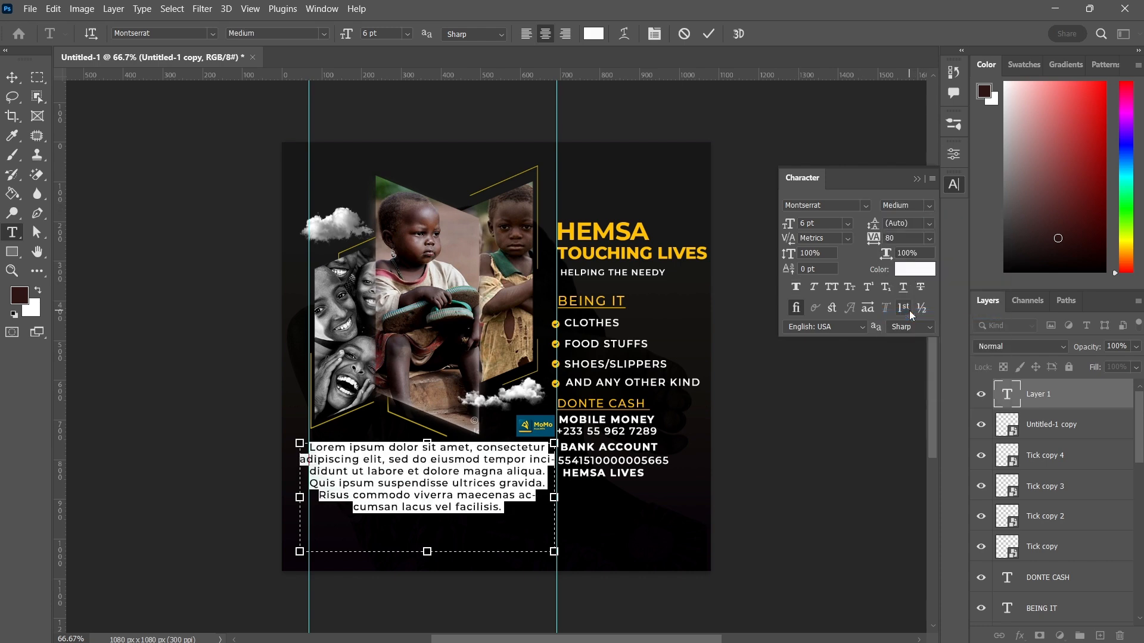
click(829, 226)
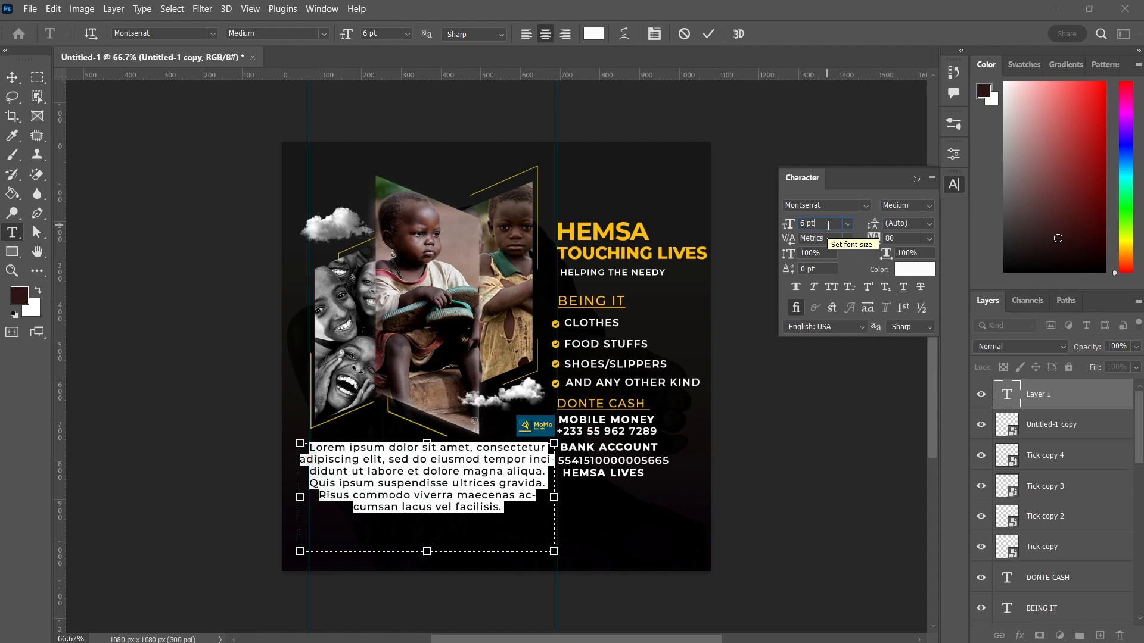
scroll(828, 226, down, 1)
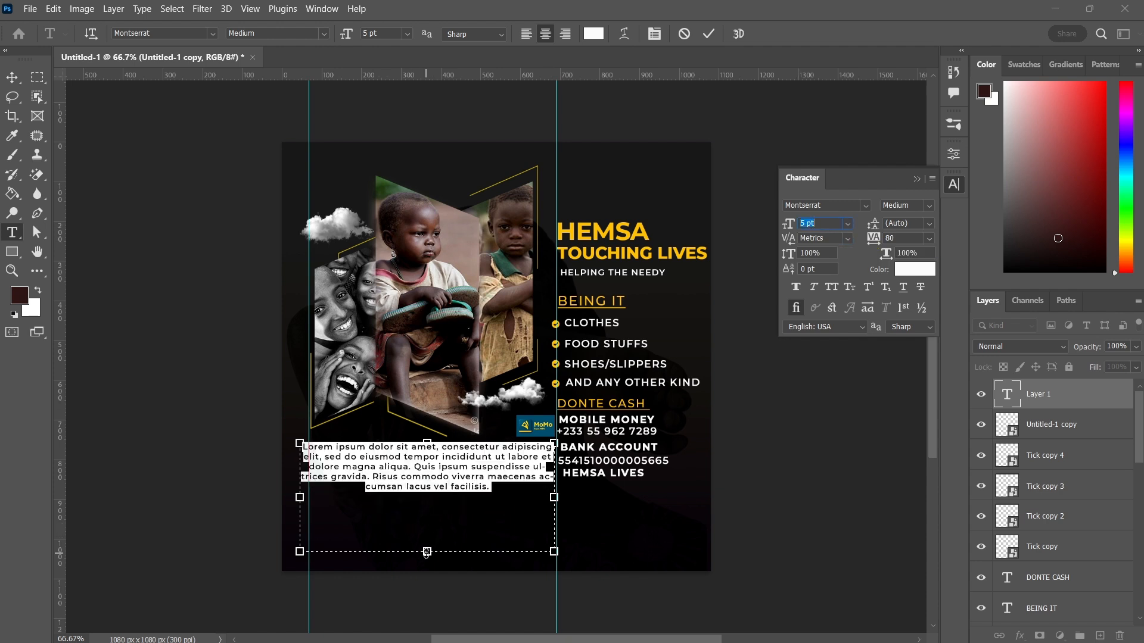
drag(427, 551, 427, 558)
mouse_move(482, 576)
mouse_down()
mouse_move(477, 603)
mouse_move(489, 596)
mouse_up()
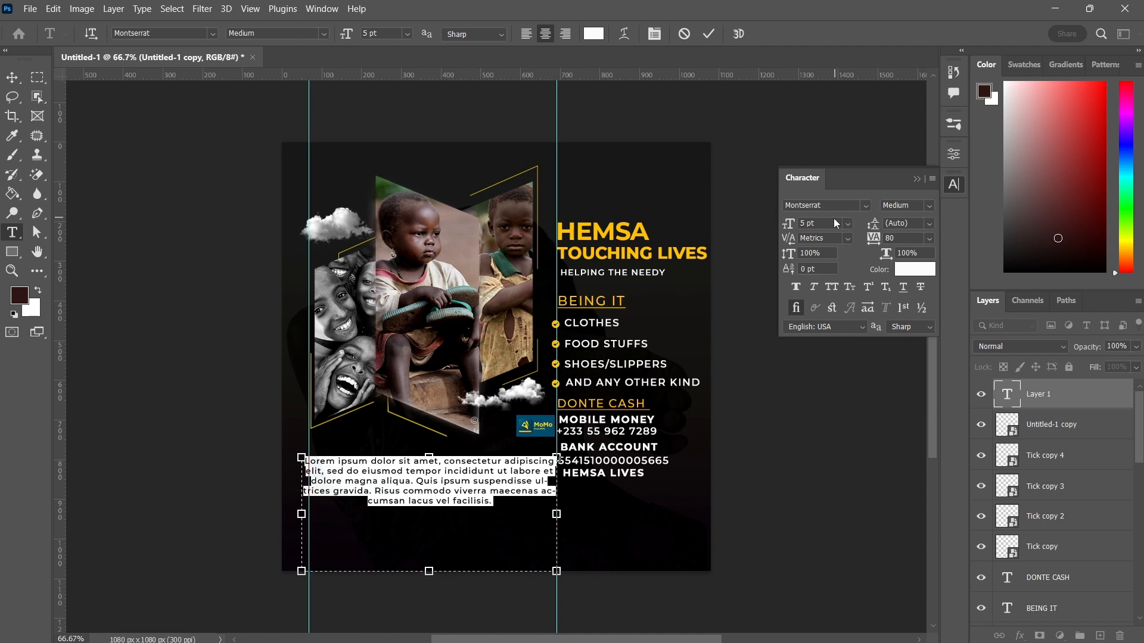
click(834, 222)
key(Up)
key(Up)
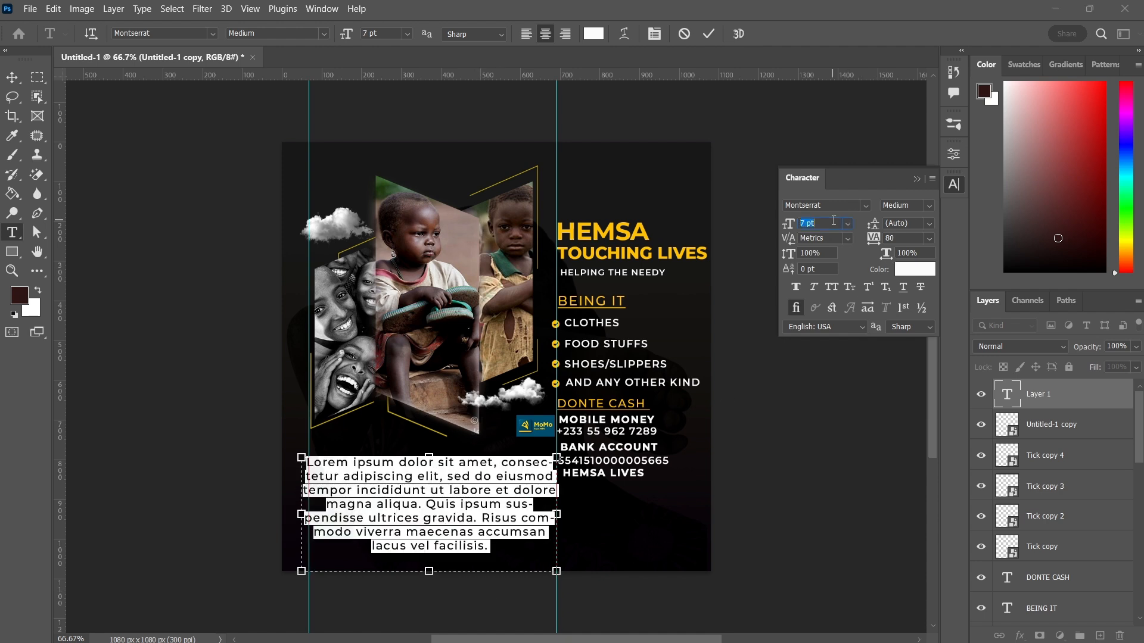
key(Down)
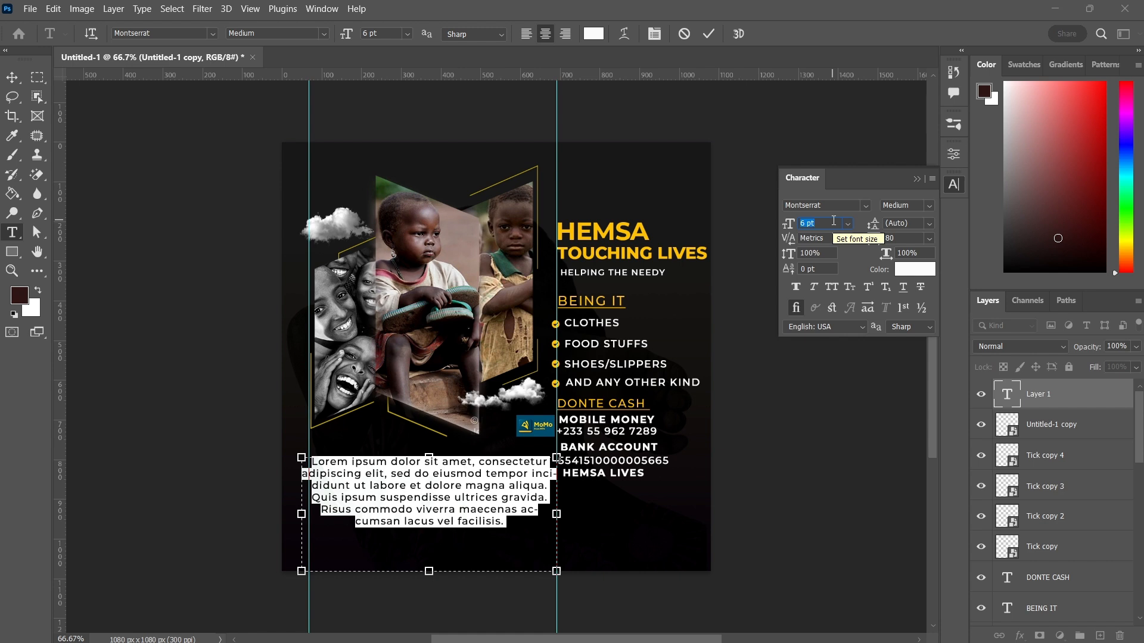
click(707, 36)
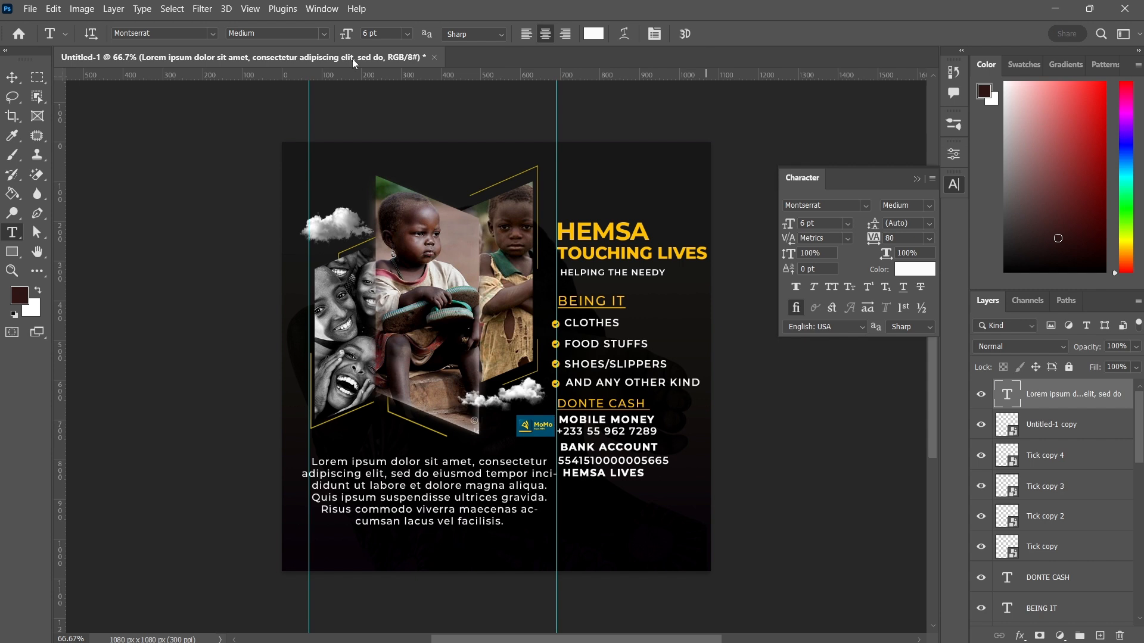
Nudge the paragraph text block slightly up and to the right
click(6, 79)
key(Up)
key(Up)
key(Up)
key(Up)
key(Up)
key(Up)
key(Up)
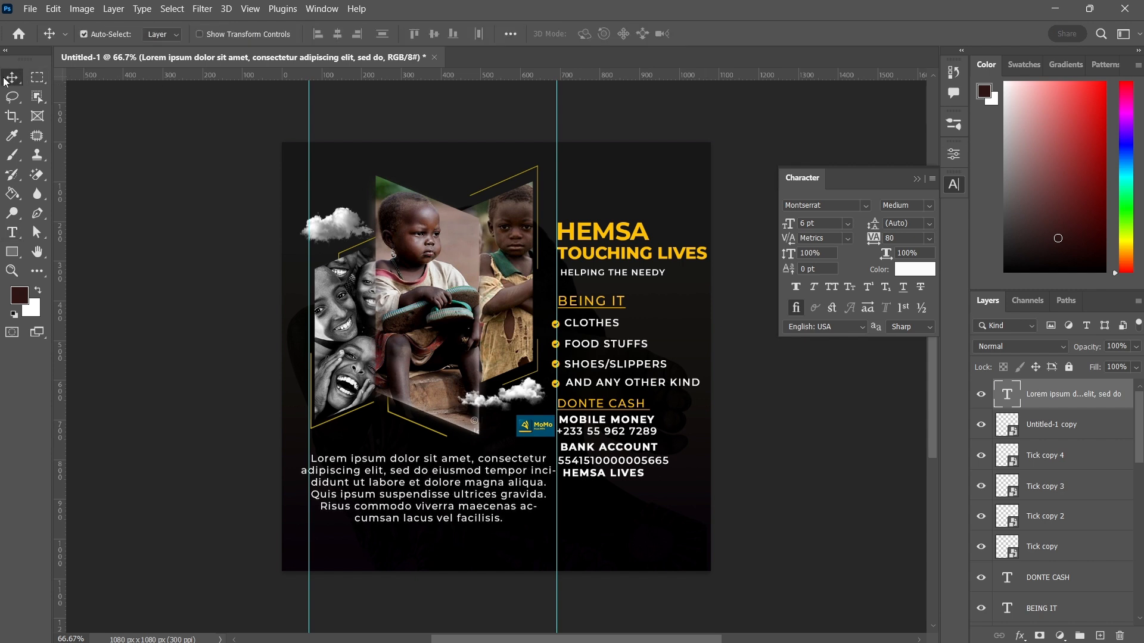
key(Right)
key(Right)
key(Right)
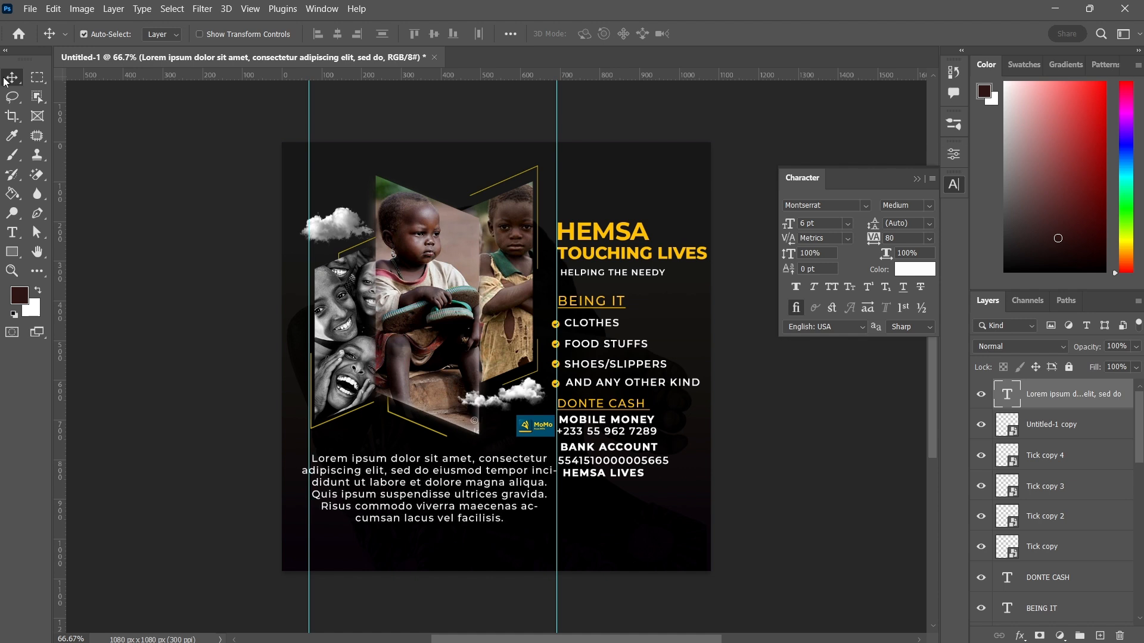
key(Up)
key(Up)
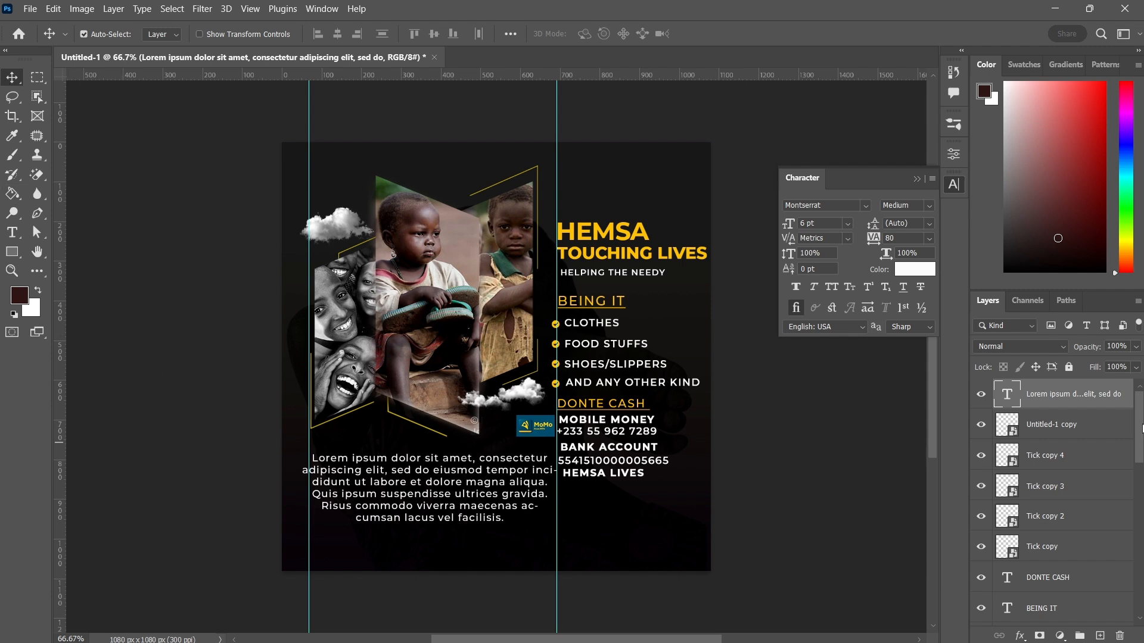
drag(1141, 428, 1141, 579)
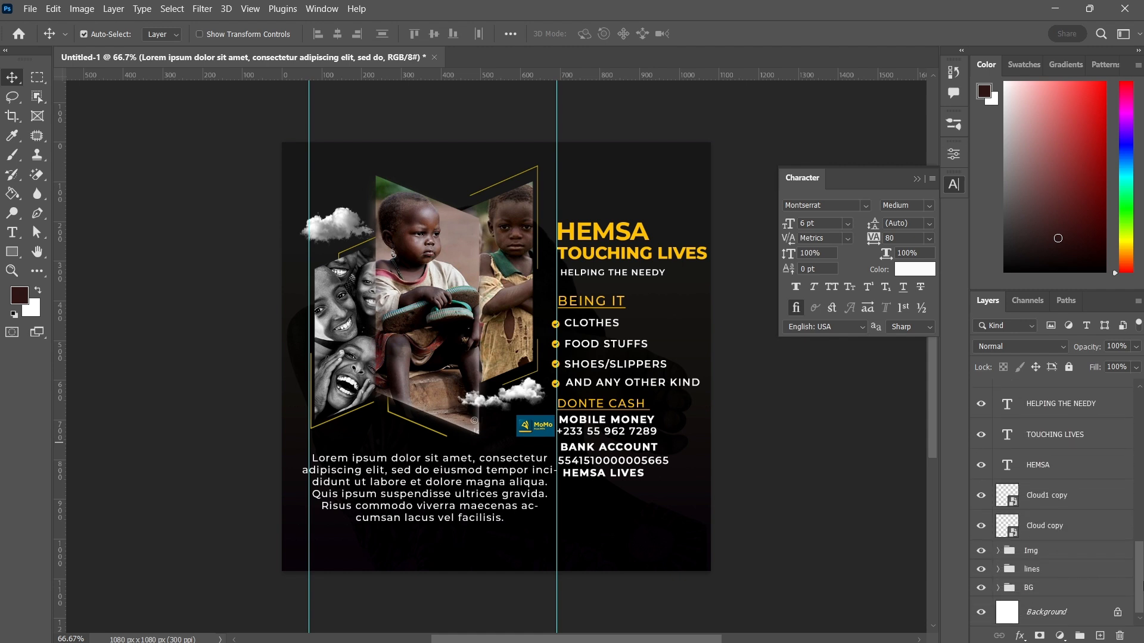
click(1050, 466)
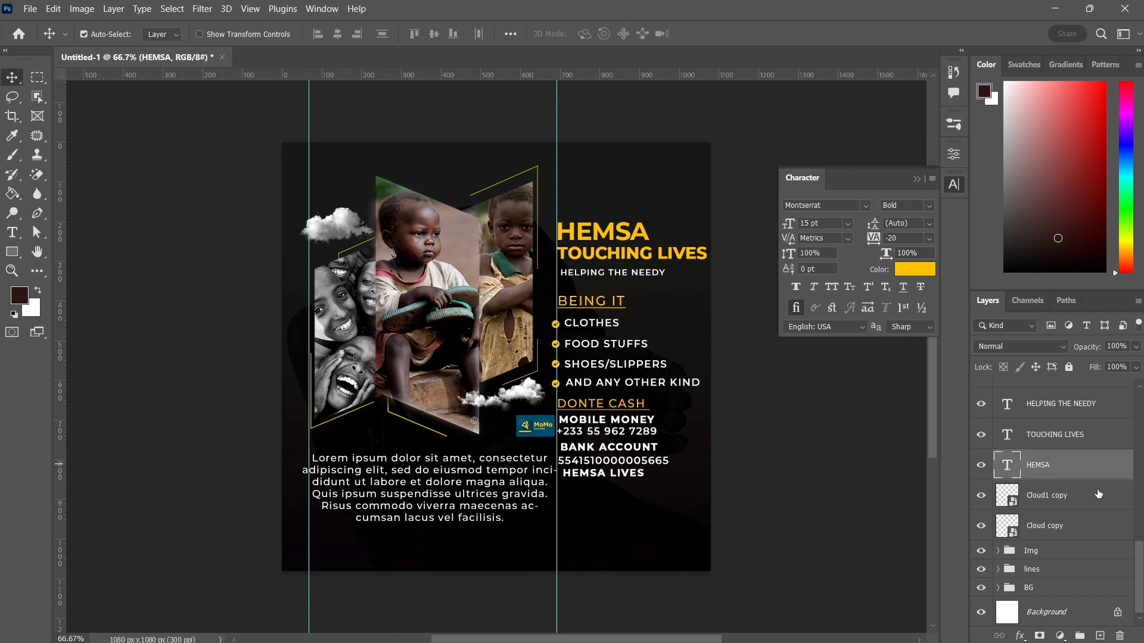
drag(1139, 566, 1137, 395)
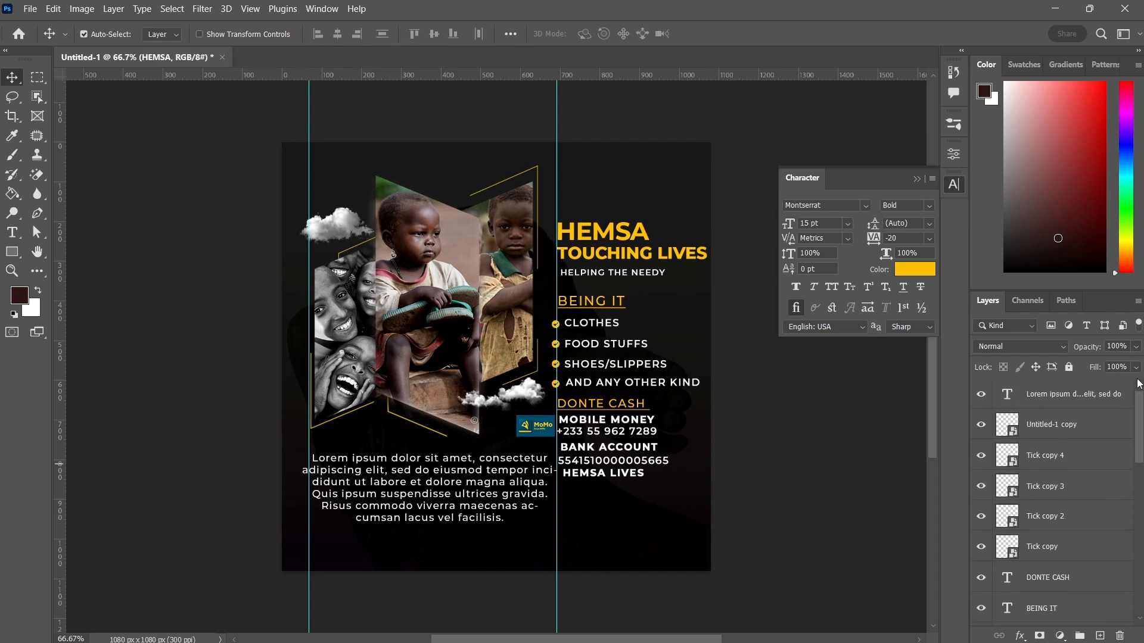
shift+click(1044, 581)
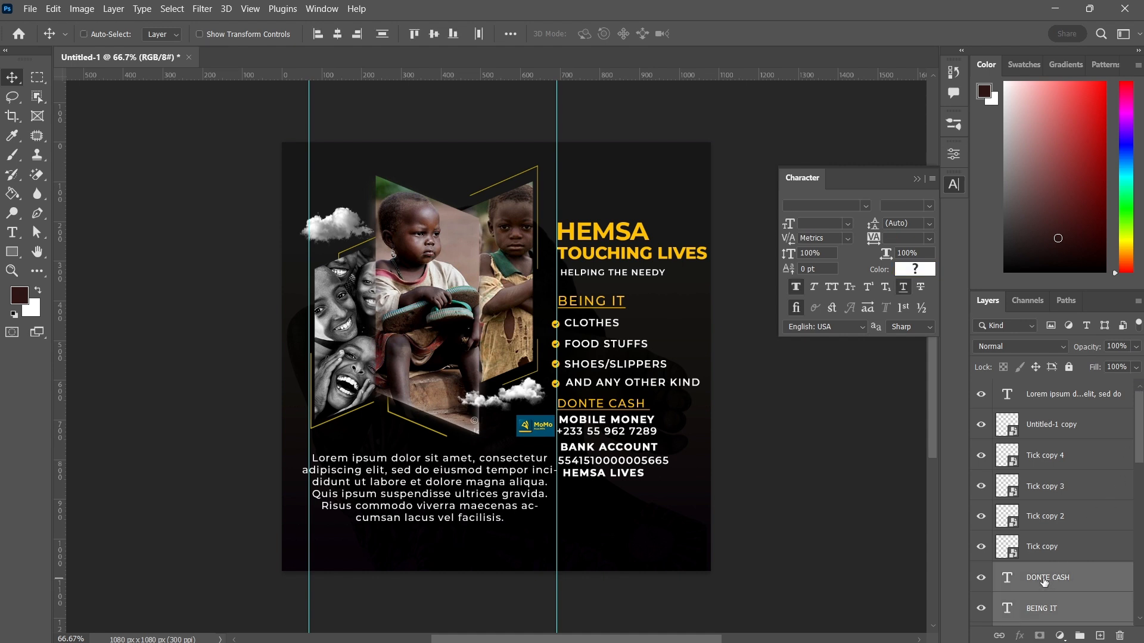
key(ctrl+g)
double_click(1037, 571)
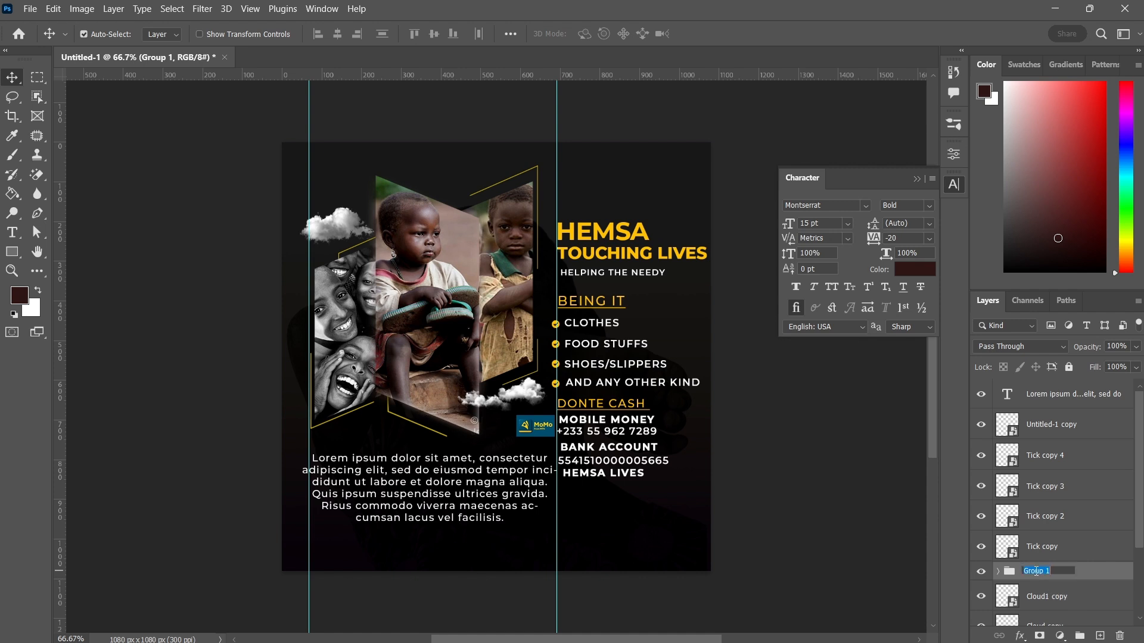
text(TEXT)
key(Return)
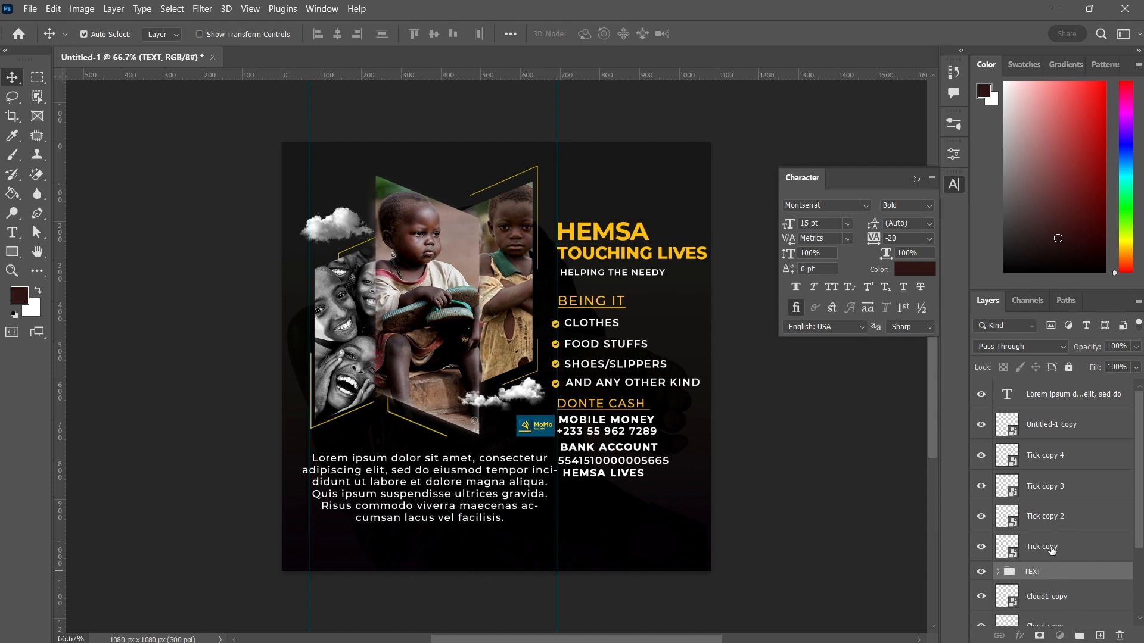
Group the four tick layers and the MoMo logo layer into a group named TICK
click(1052, 550)
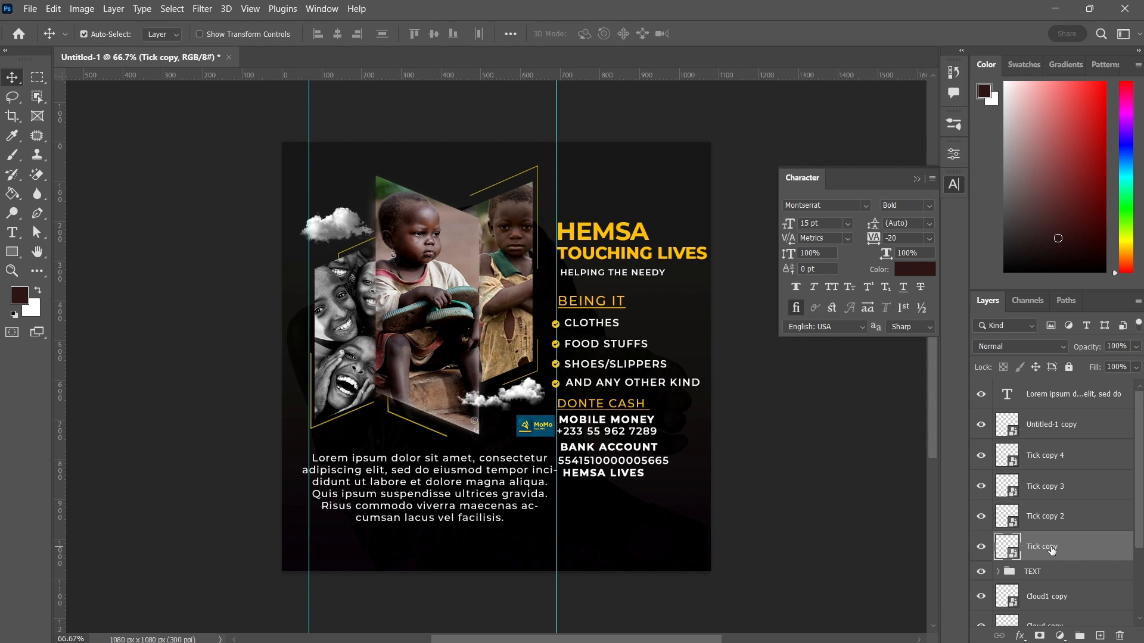
shift+click(1041, 426)
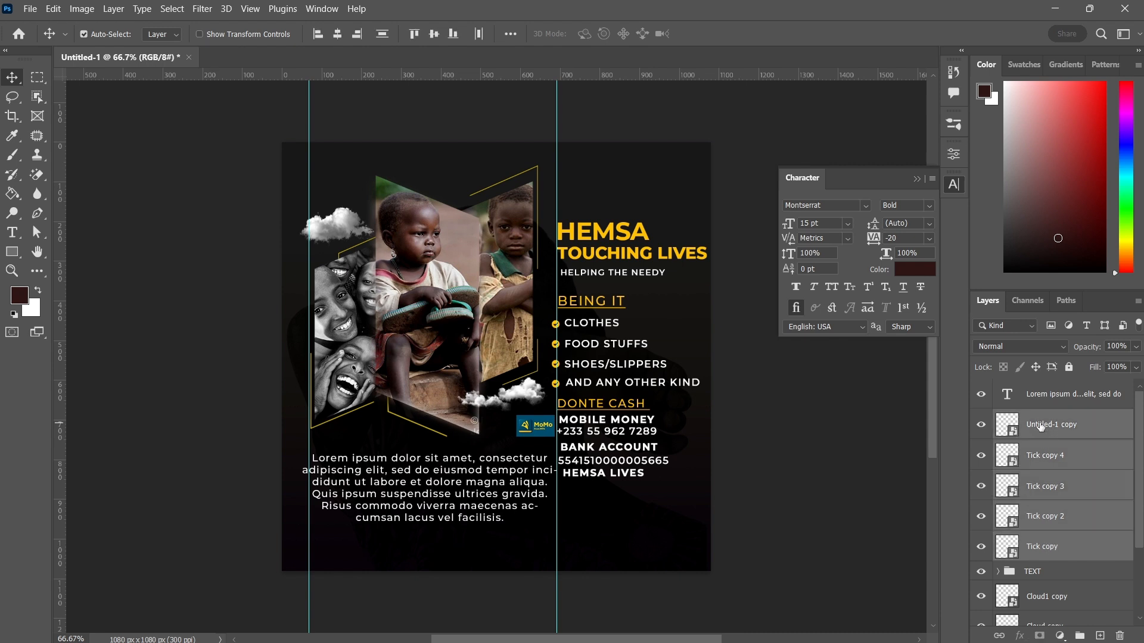
key(ctrl+g)
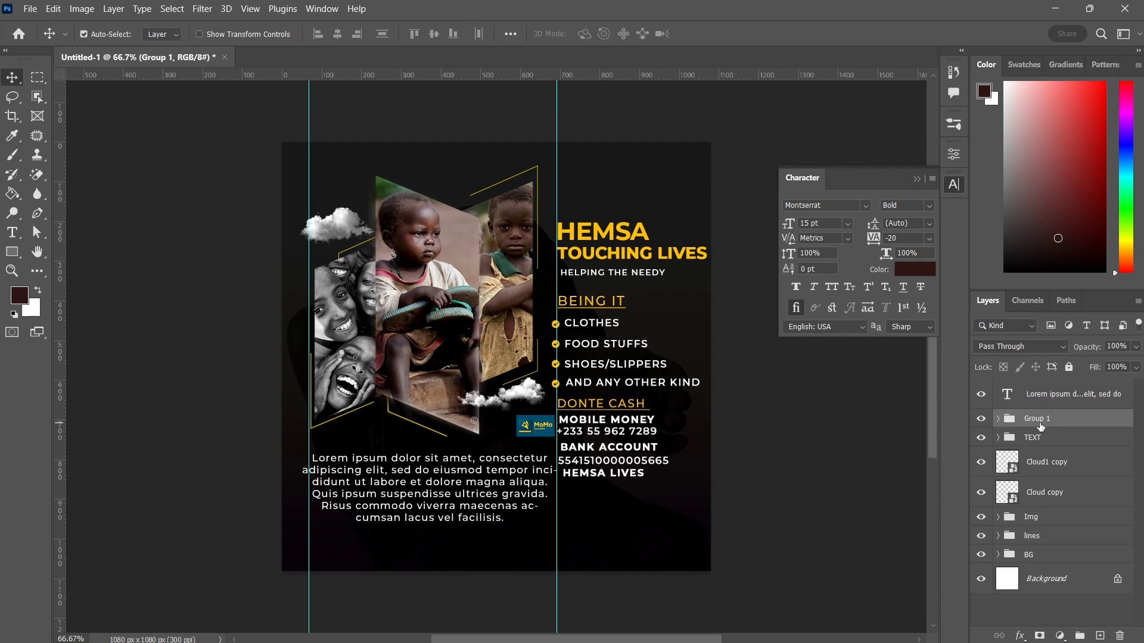
double_click(1037, 419)
text(TICK)
key(Return)
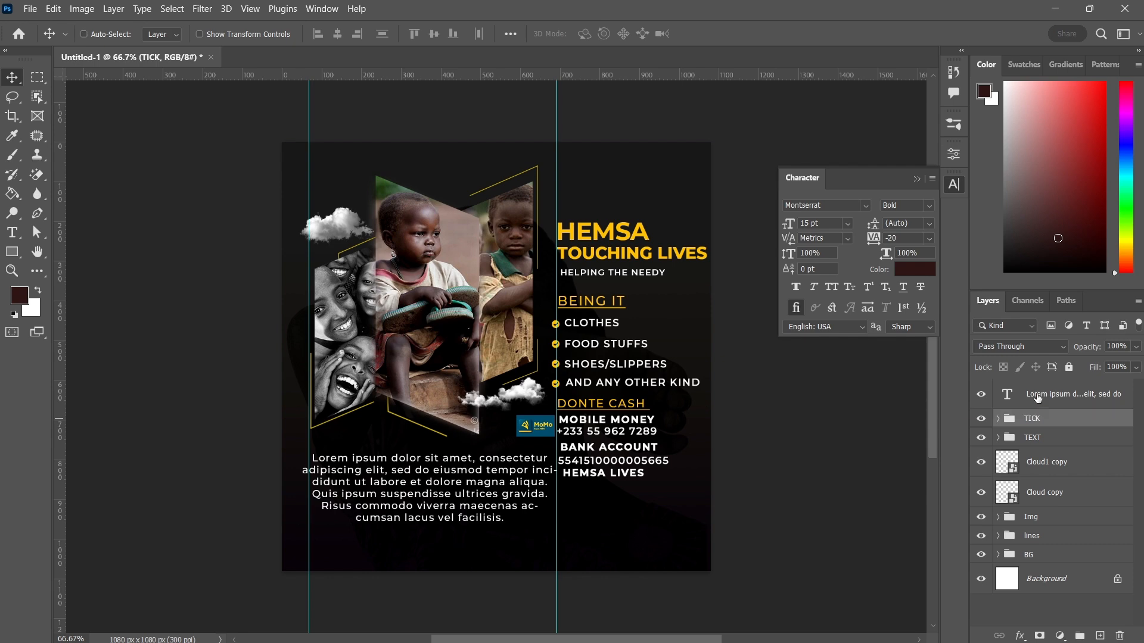
Review the overall poster layout at different zoom levels
key(ctrl+minus)
key(ctrl+plus)
key(ctrl+minus)
key(ctrl+minus)
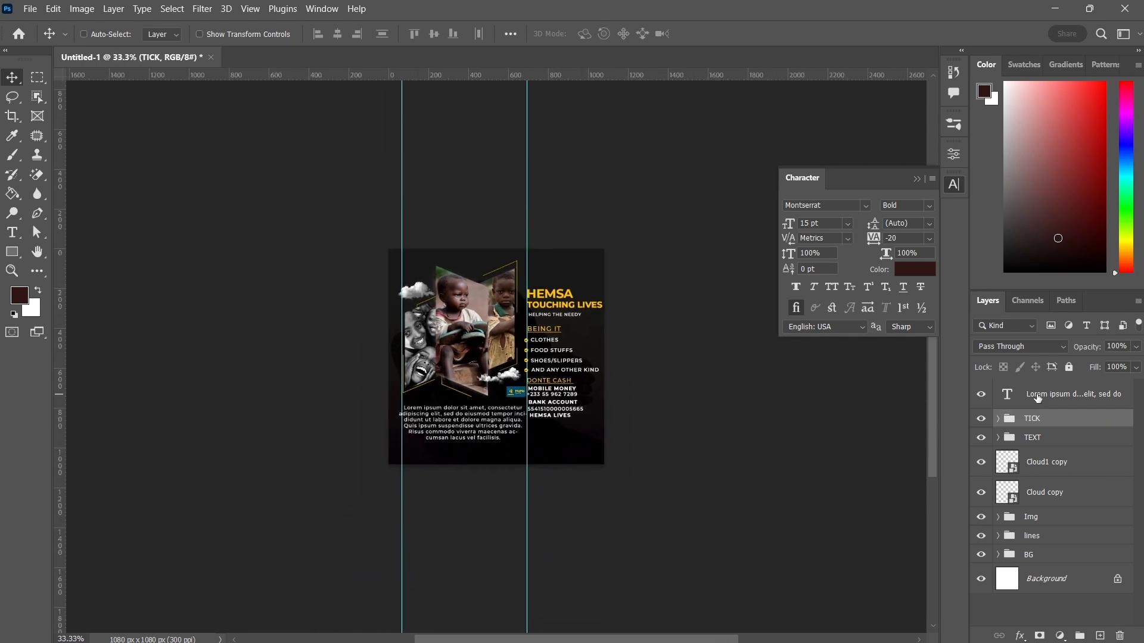
key(ctrl+plus)
key(ctrl+minus)
key(ctrl+plus)
key(ctrl+plus)
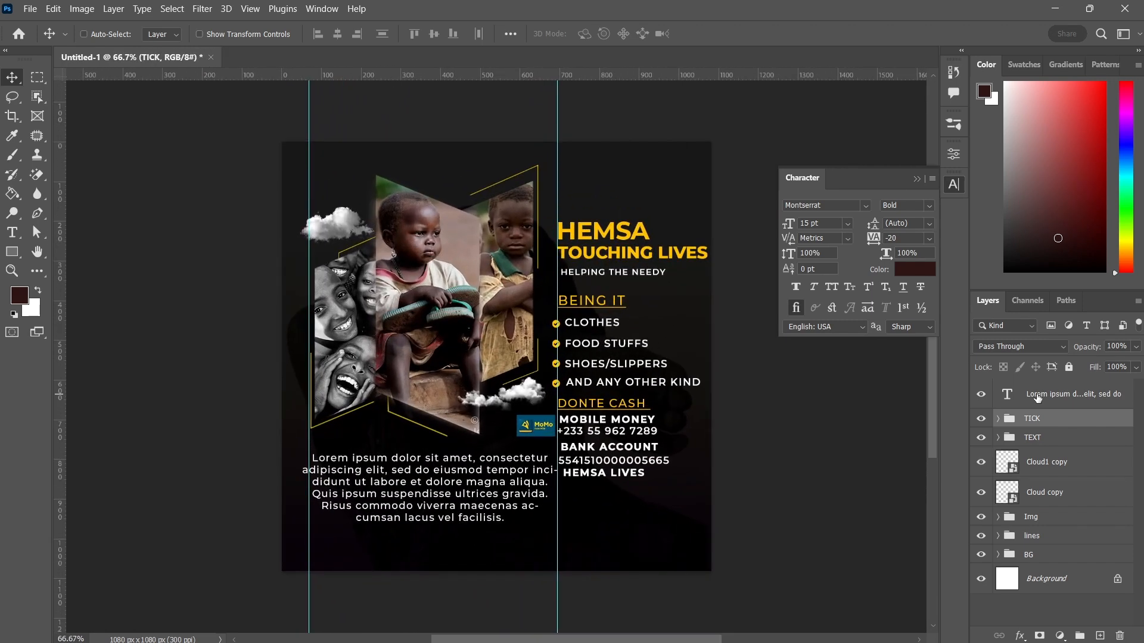
key(ctrl+minus)
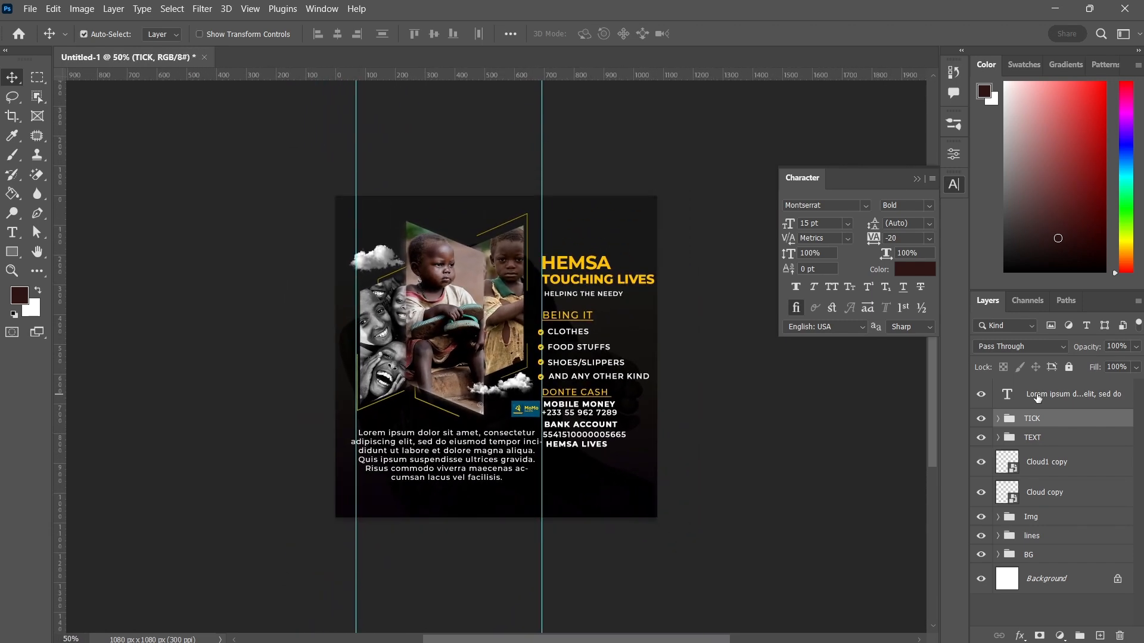
key(ctrl)
key(ctrl+plus)
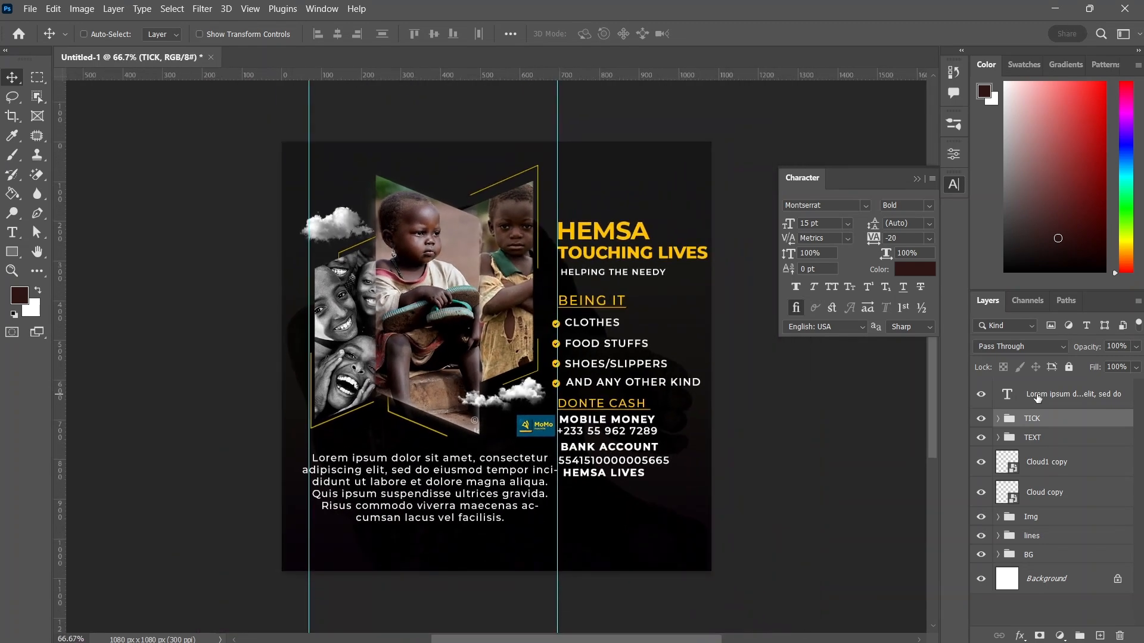